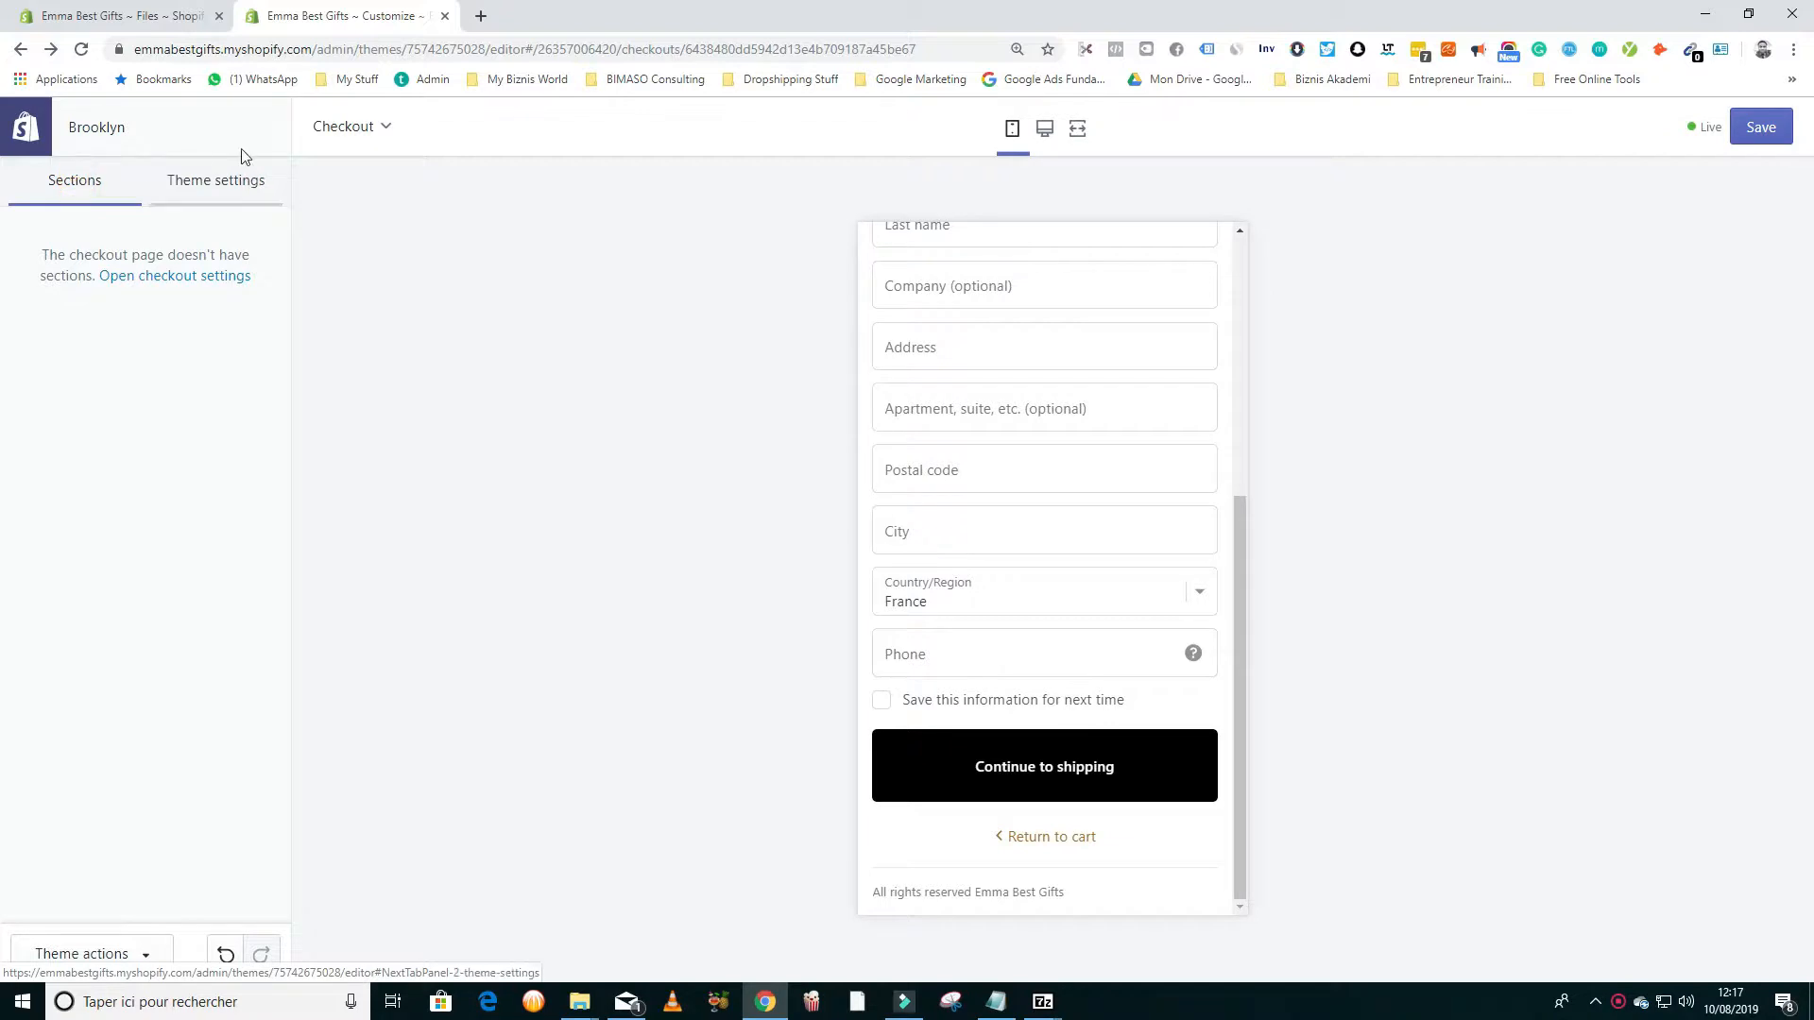
# Step: Go from the checkout preview to the store's home page and look it over in the desktop preview
pyautogui.scroll(5, 926, 274)
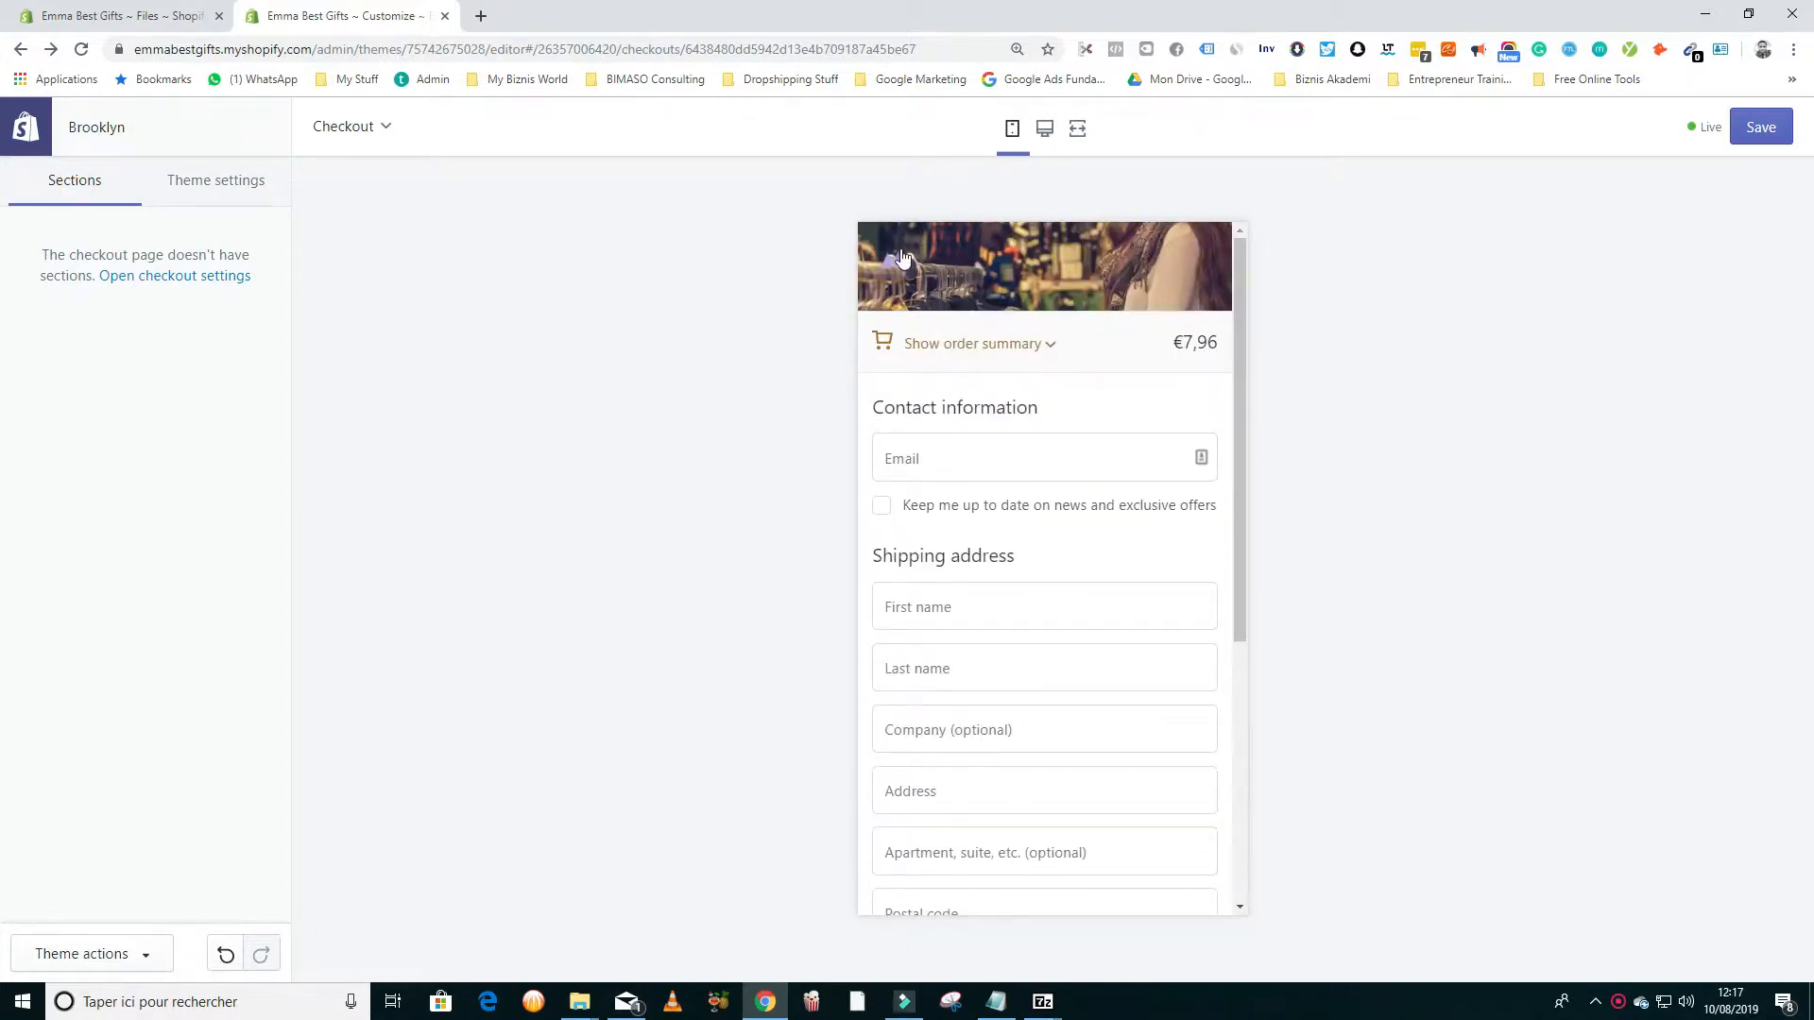
pyautogui.click(902, 257)
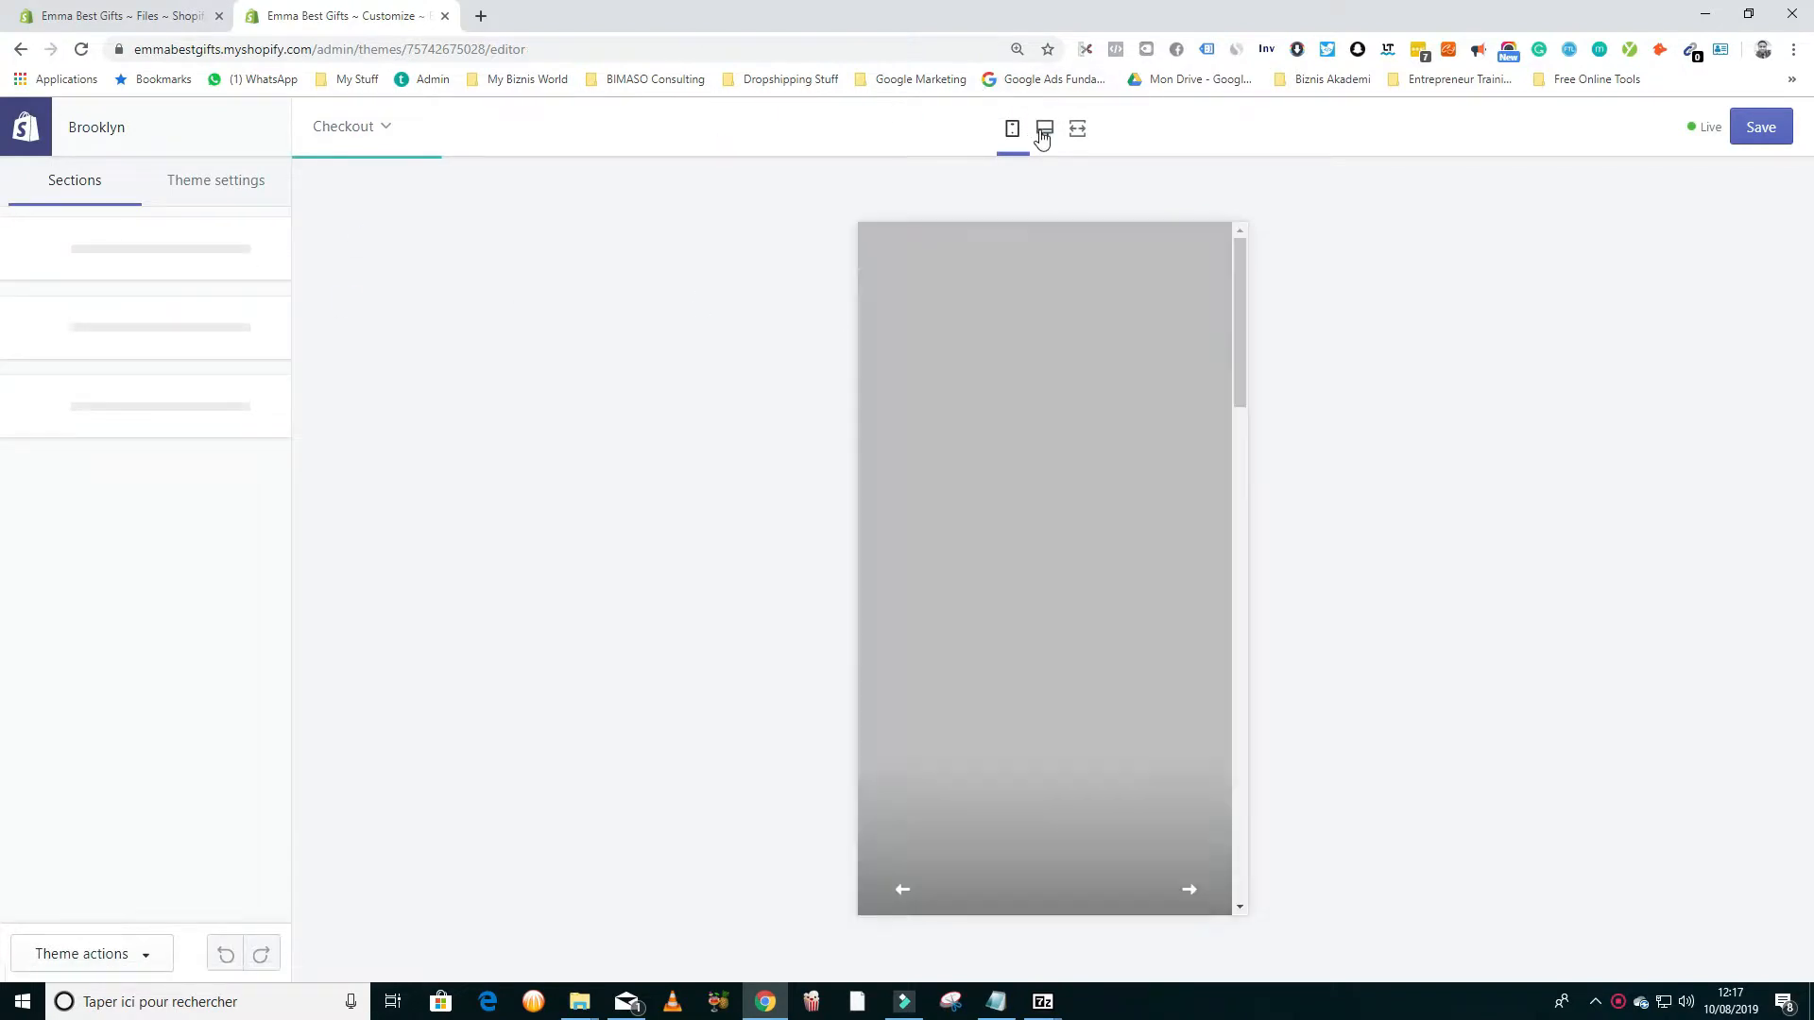
pyautogui.click(1043, 134)
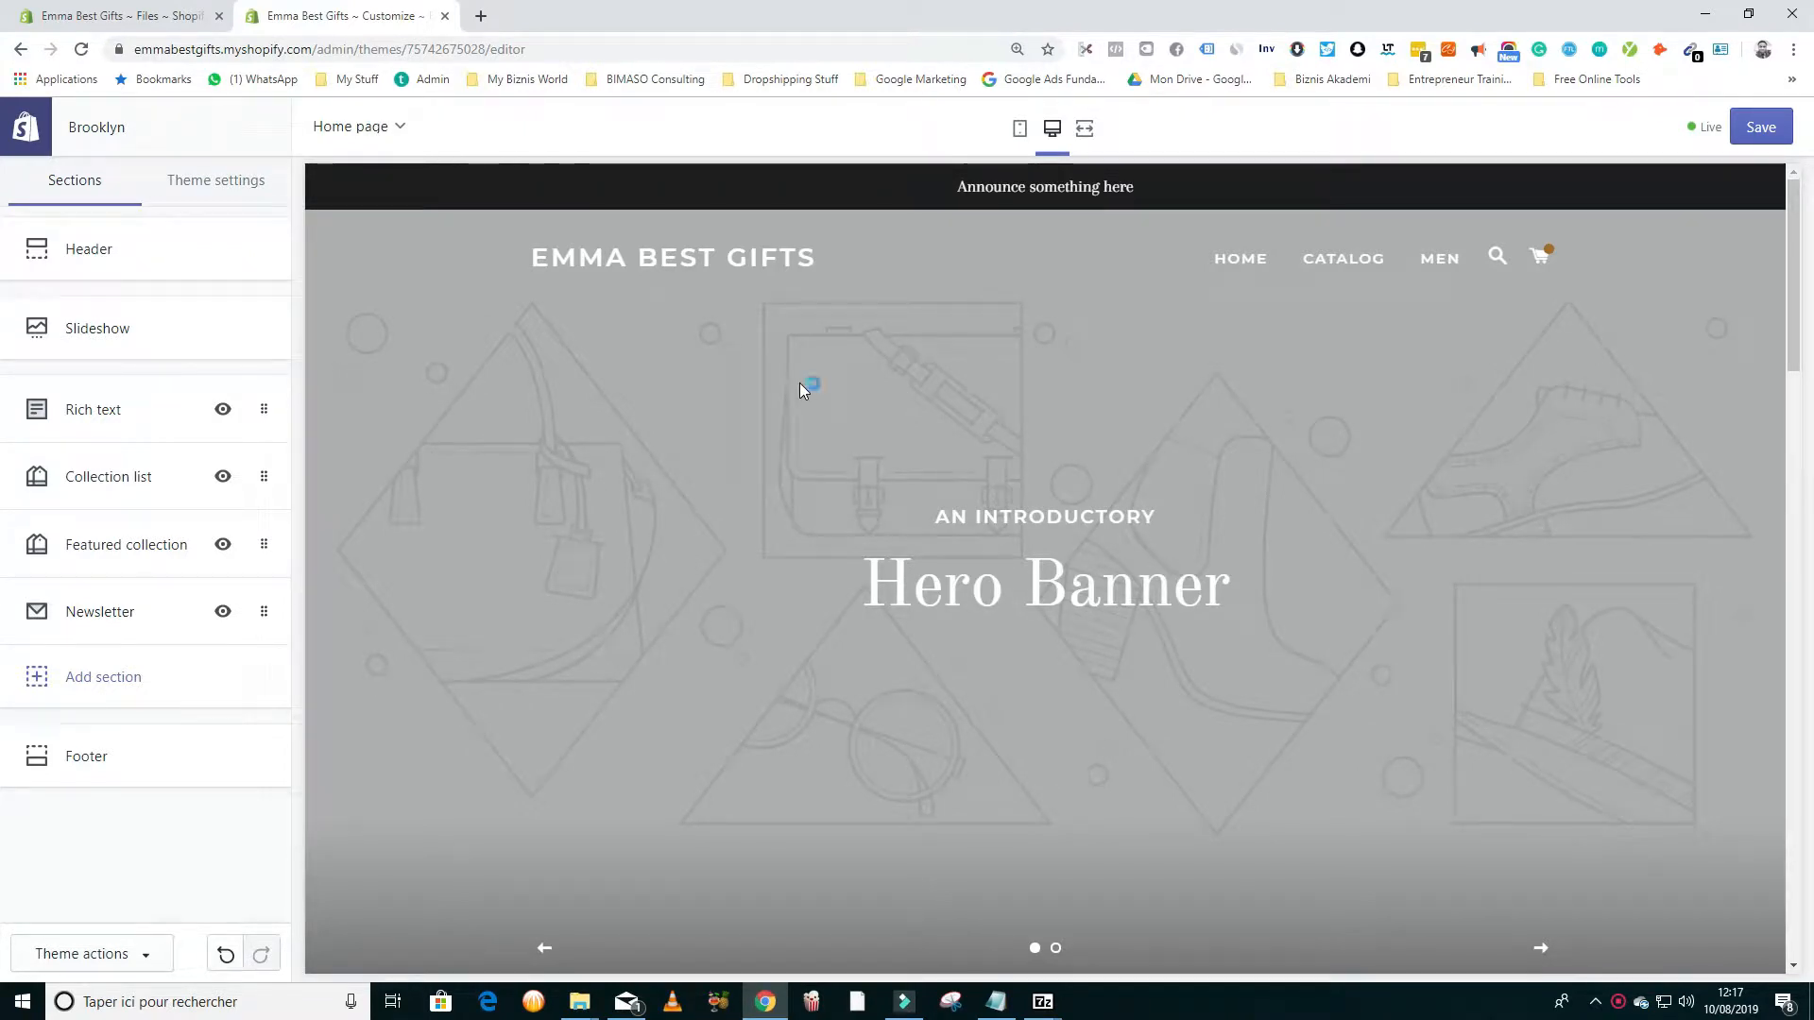
pyautogui.scroll(-5, 632, 446)
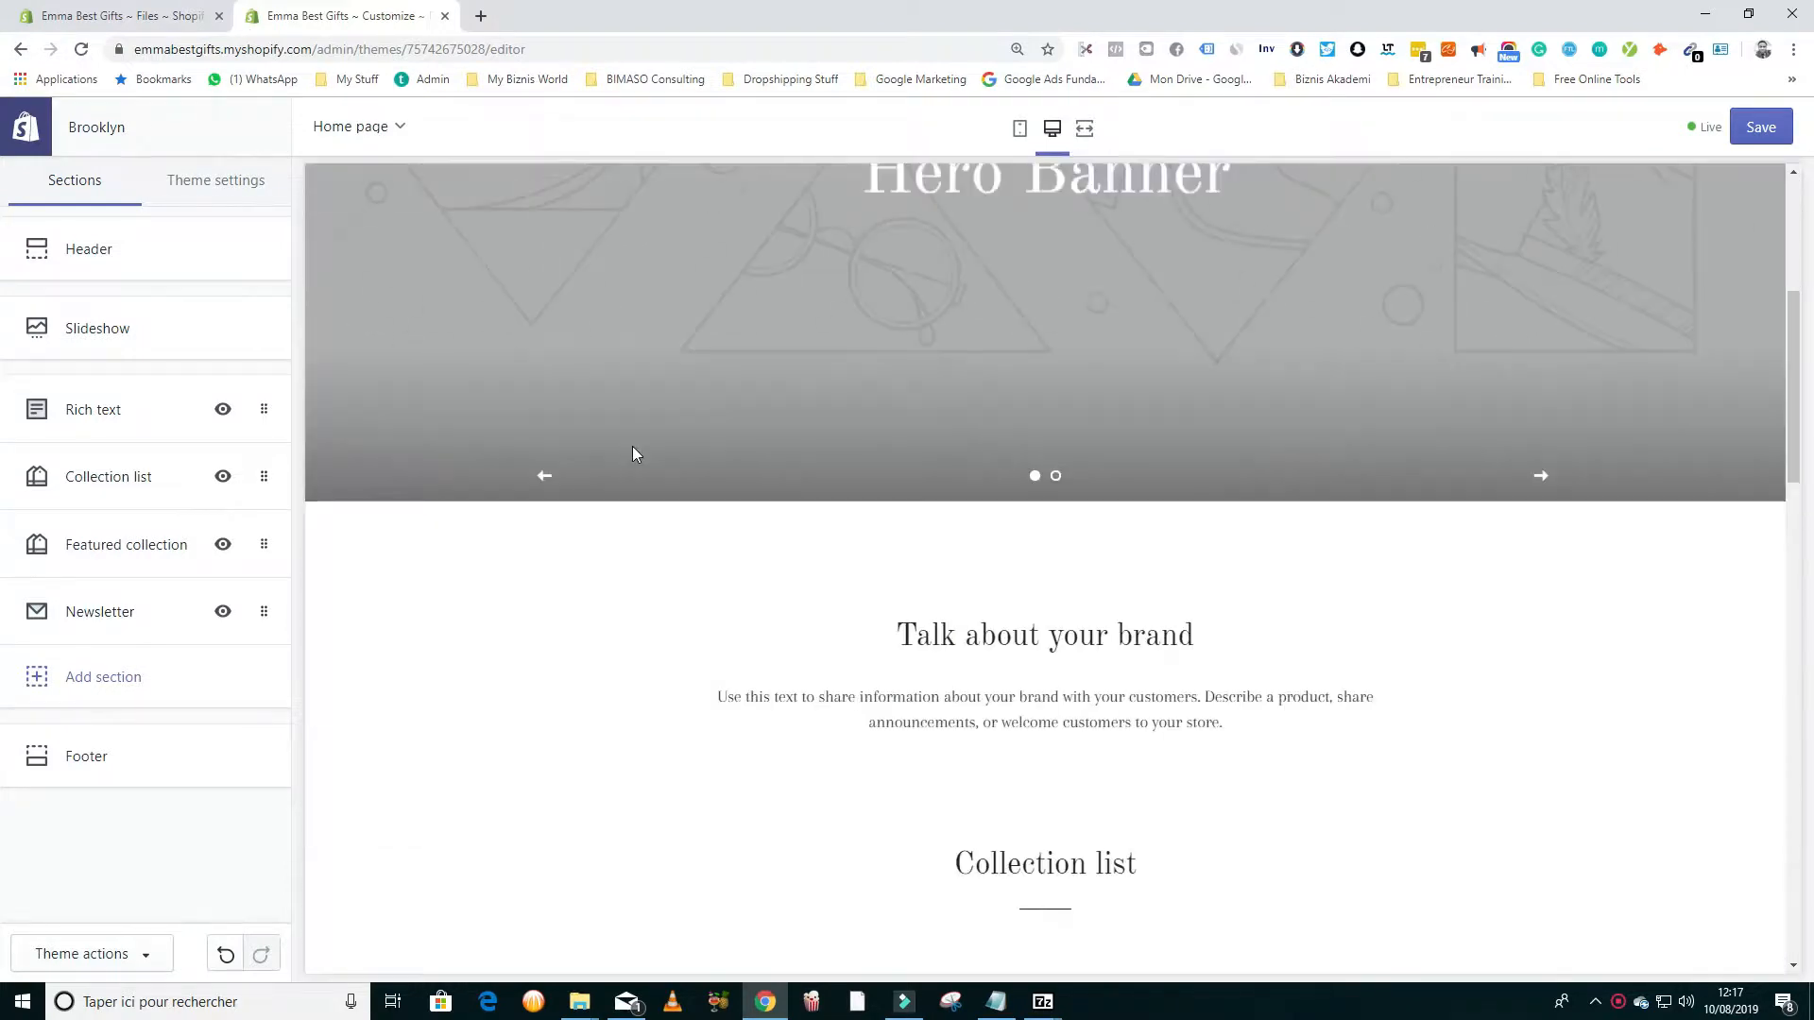
pyautogui.scroll(5, 792, 531)
pyautogui.scroll(-4, 875, 417)
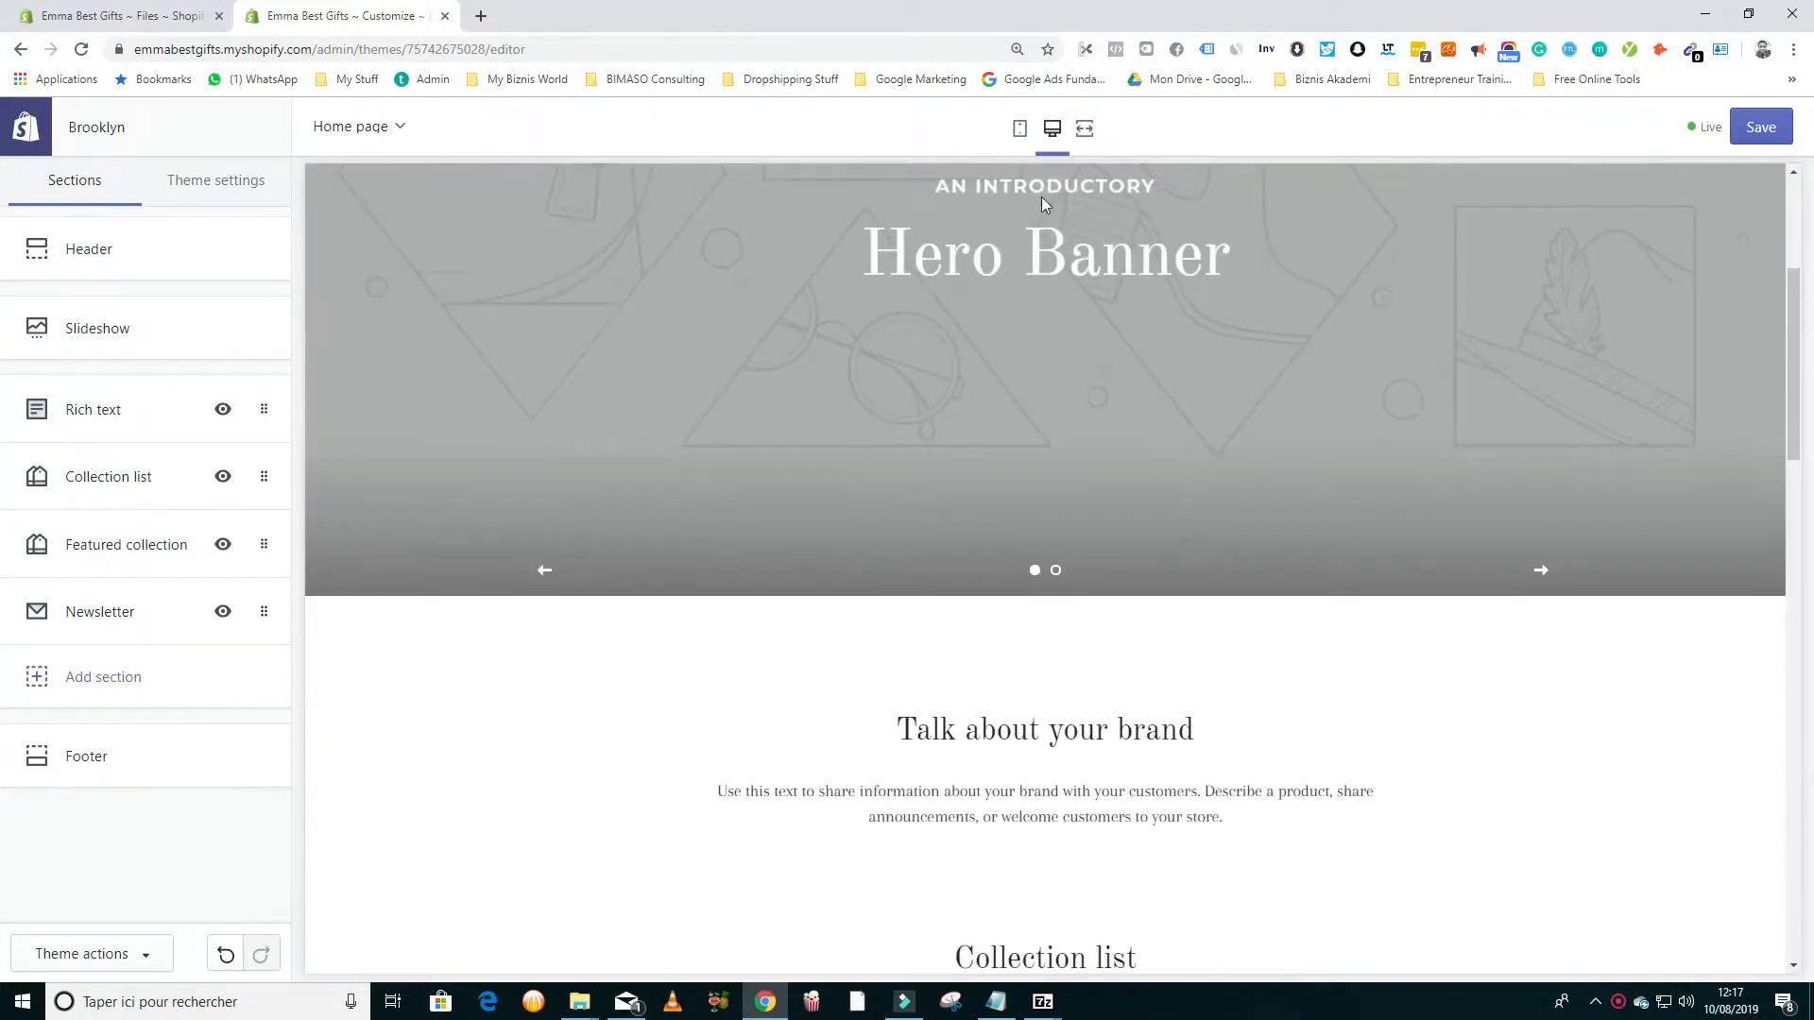
pyautogui.scroll(4, 1007, 661)
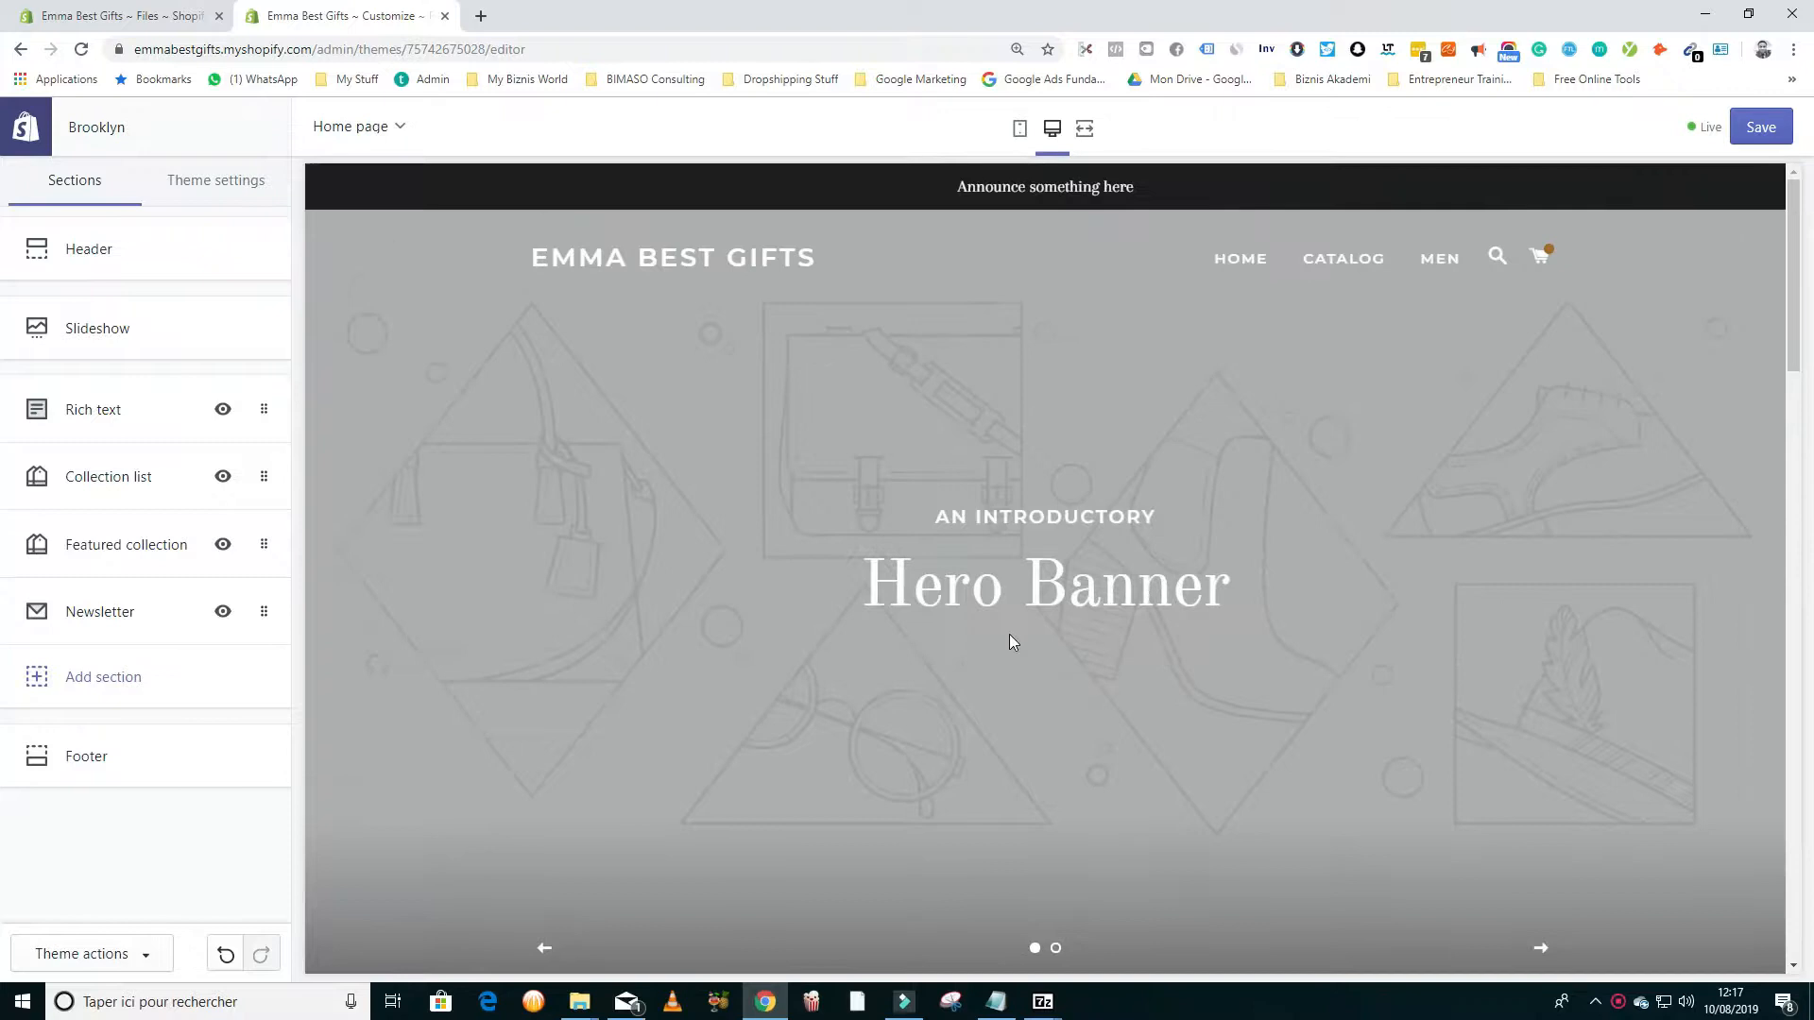
# Step: Examine the home page in the mobile preview, from the hero banner to the newsletter and footer
pyautogui.click(1021, 132)
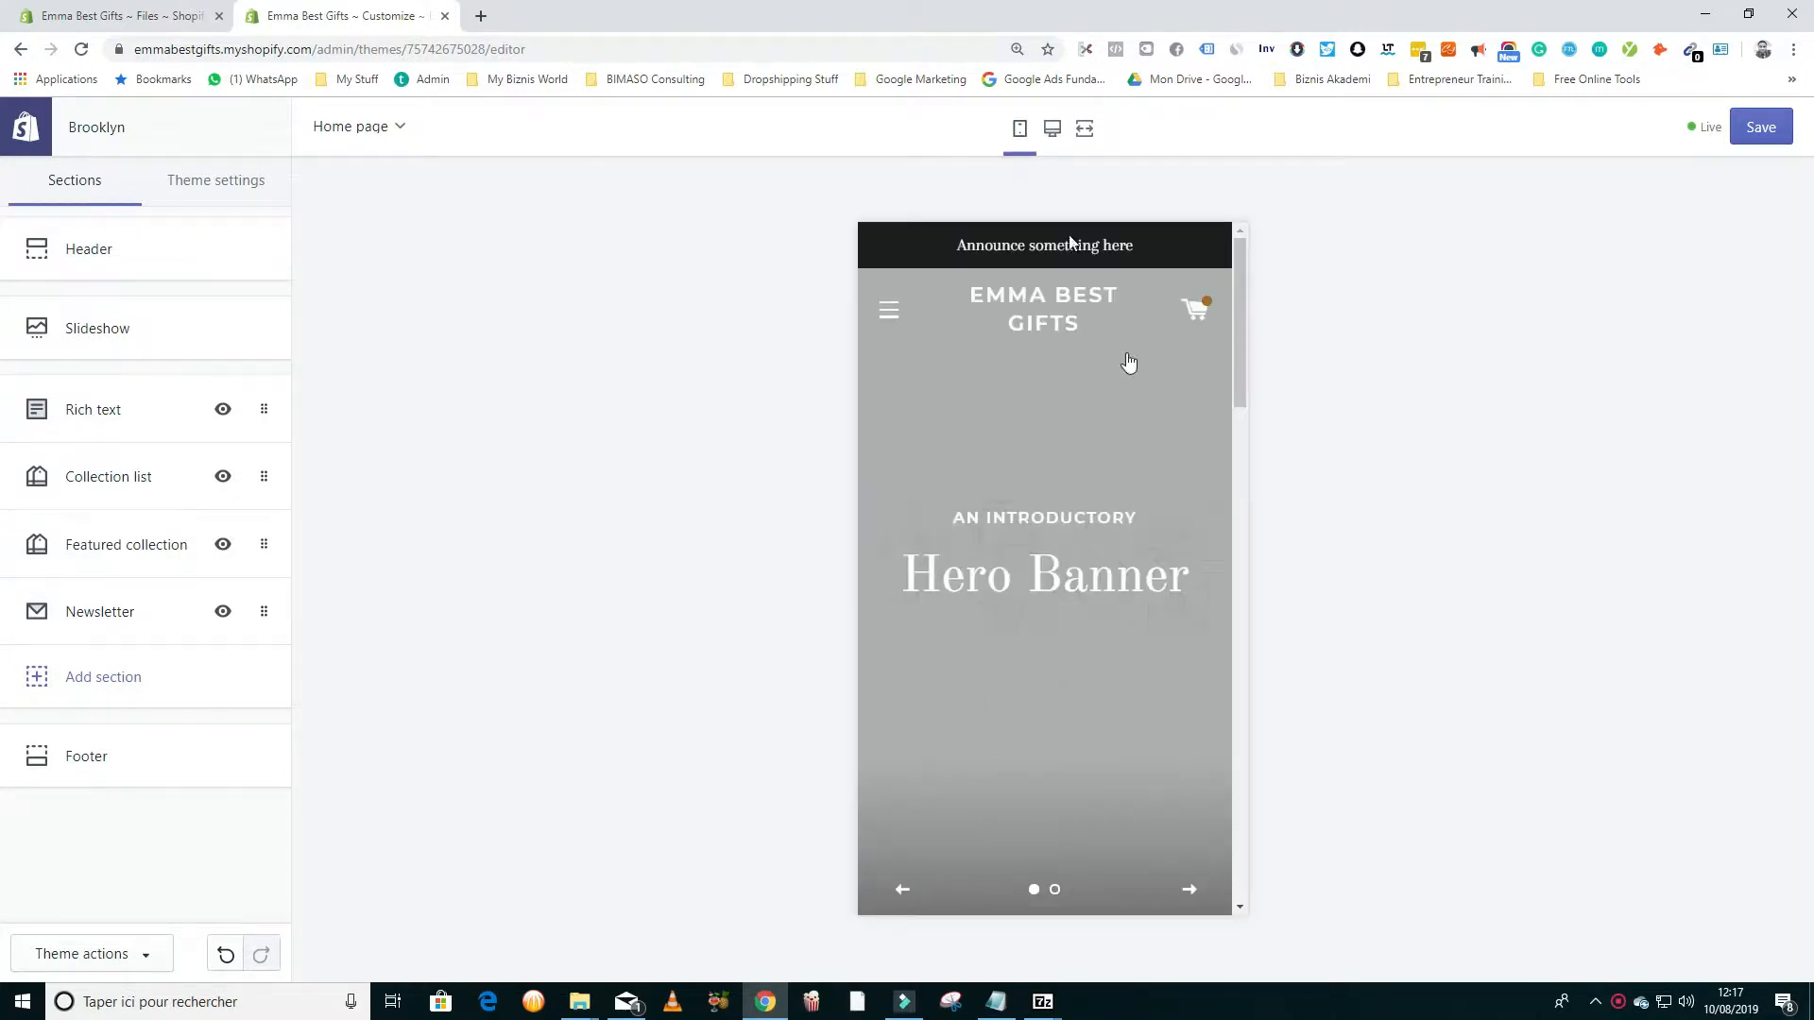
pyautogui.scroll(-15, 1147, 542)
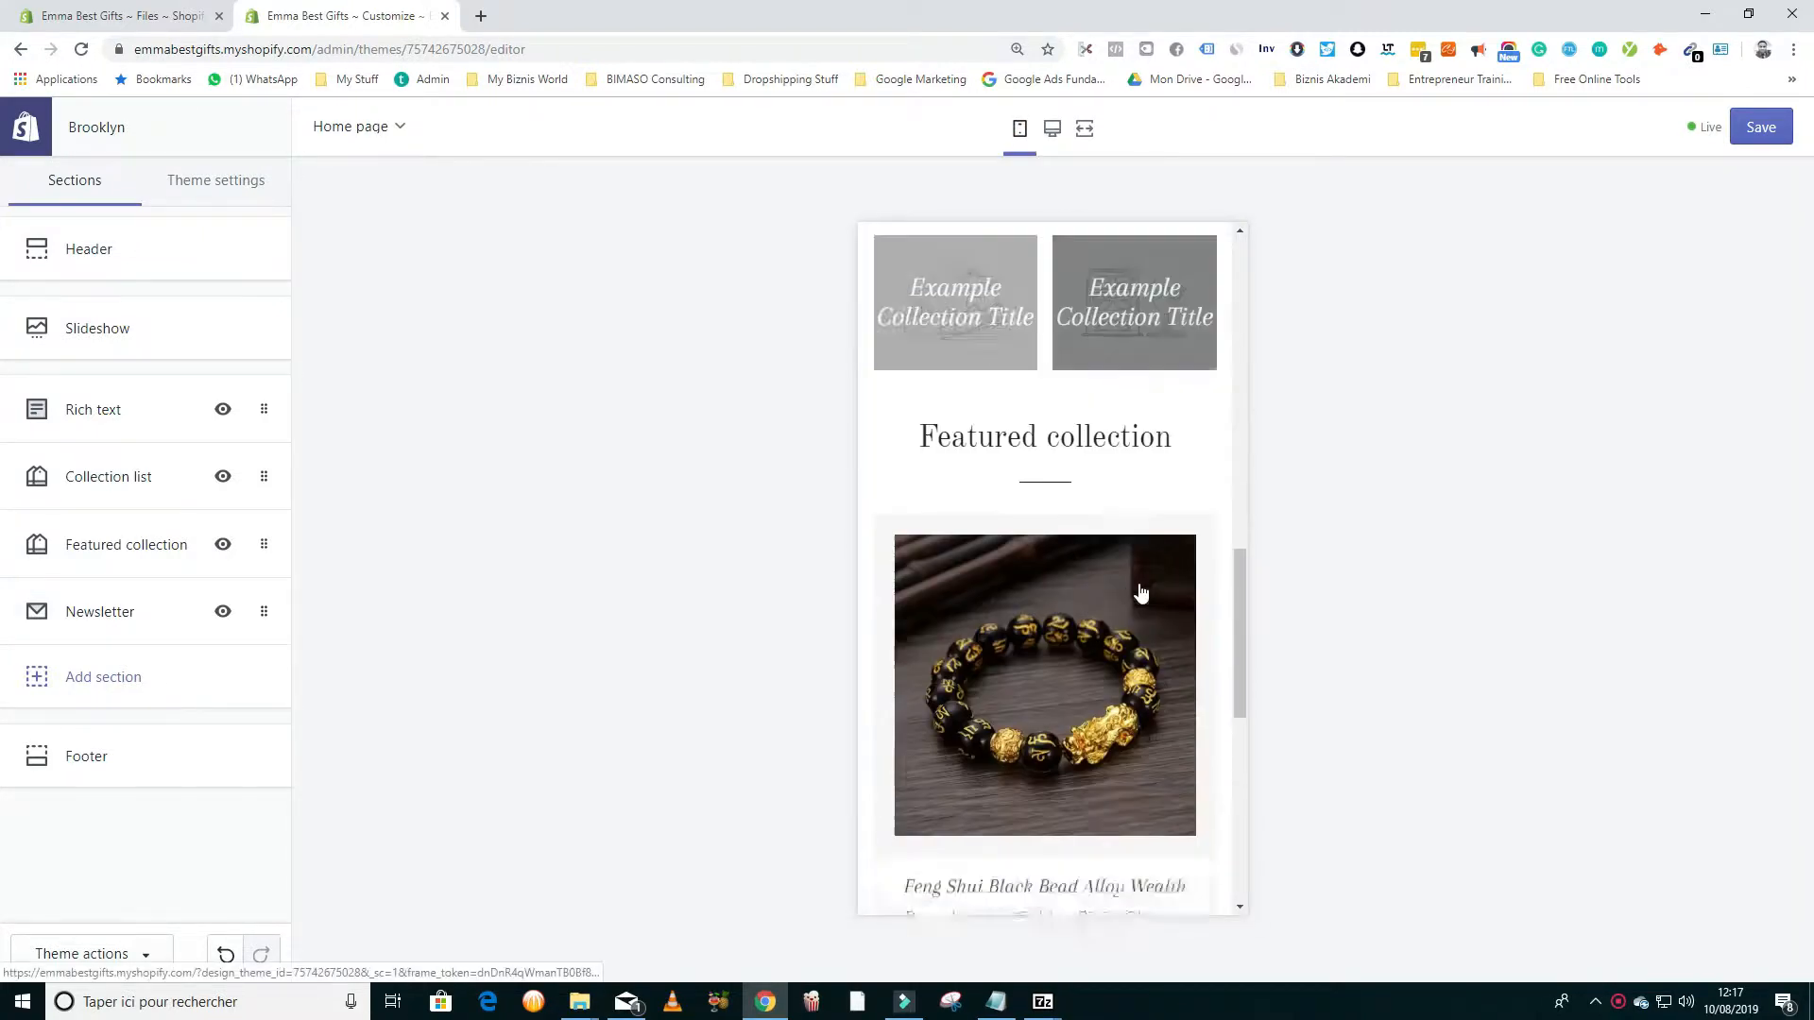
pyautogui.scroll(-4, 1137, 586)
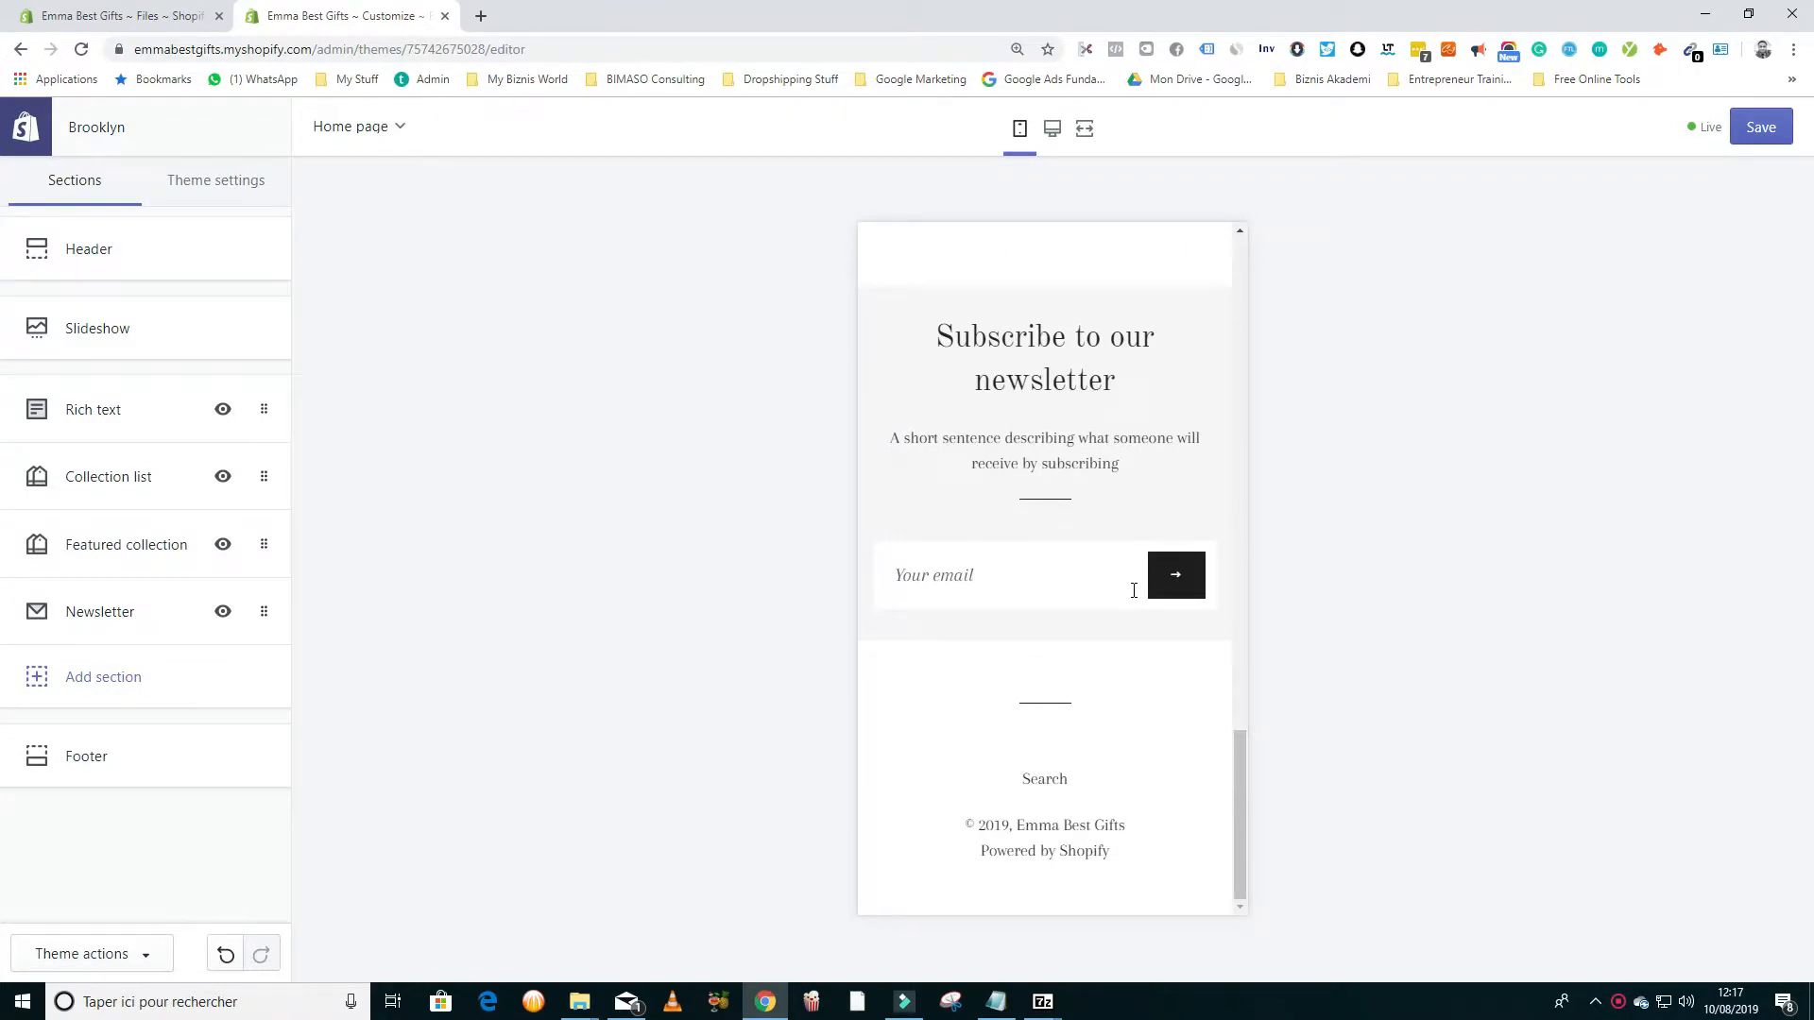
pyautogui.scroll(18, 1133, 590)
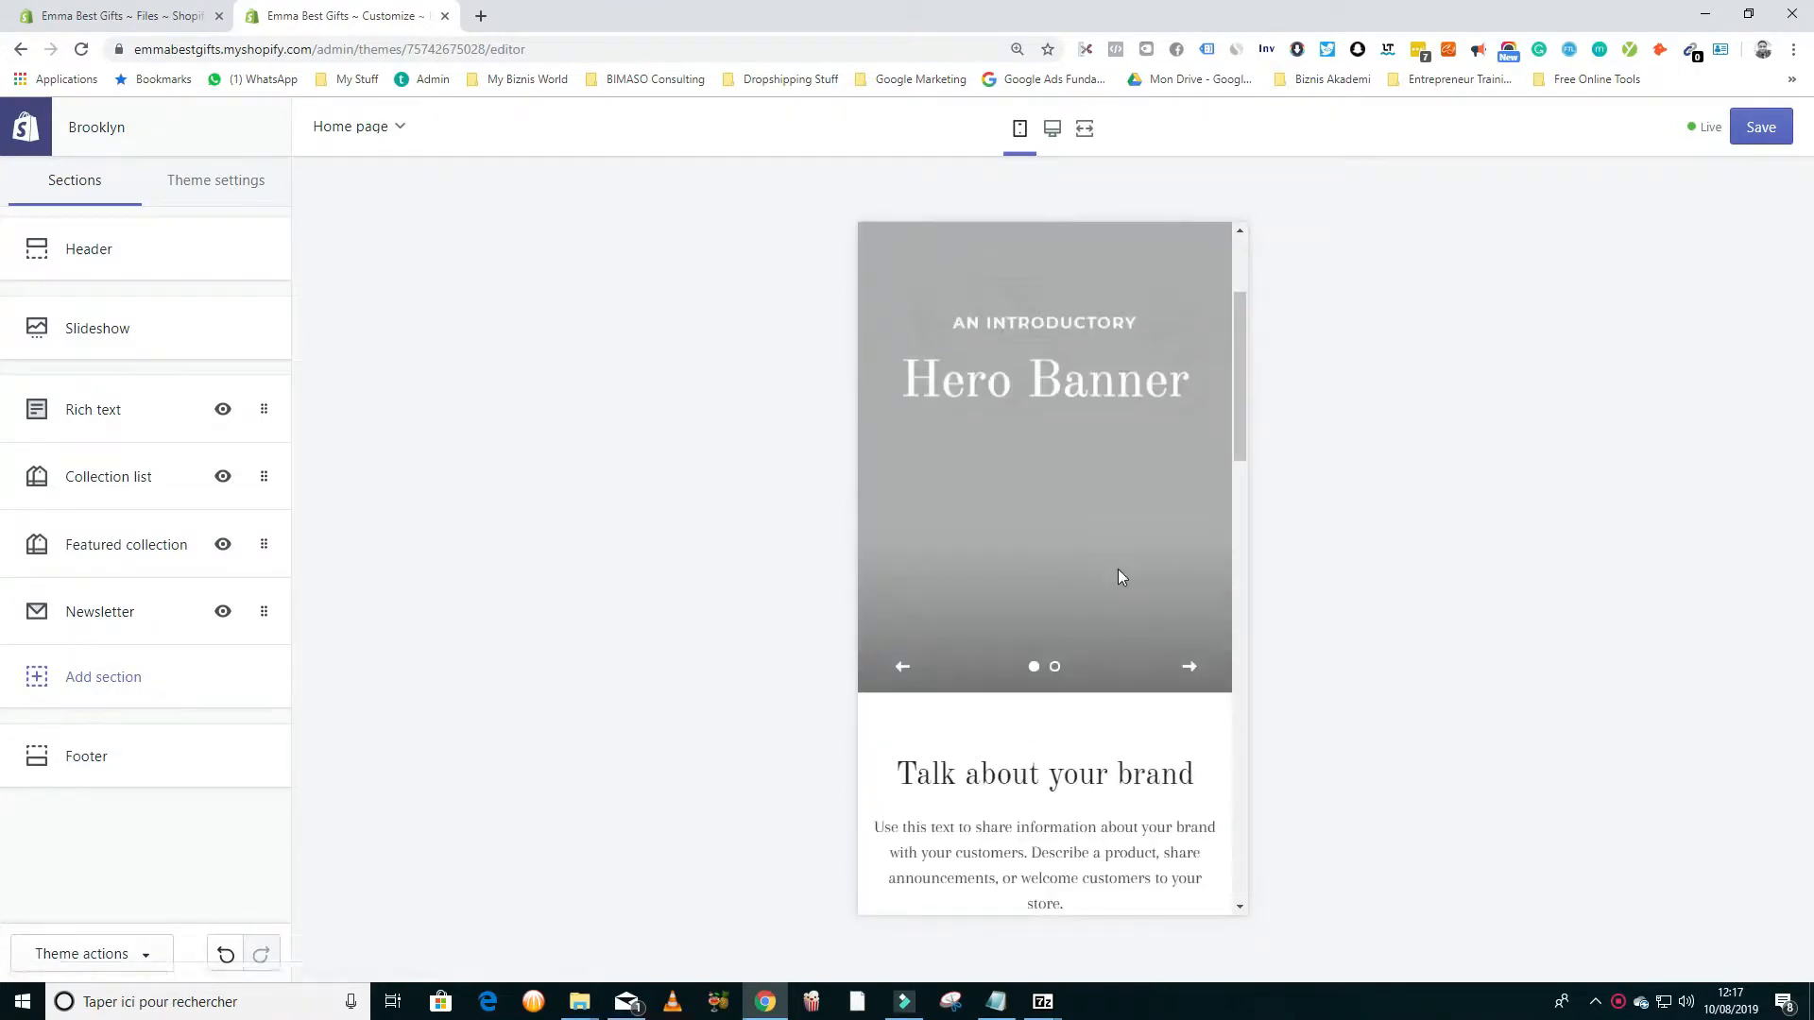
pyautogui.scroll(2, 1137, 572)
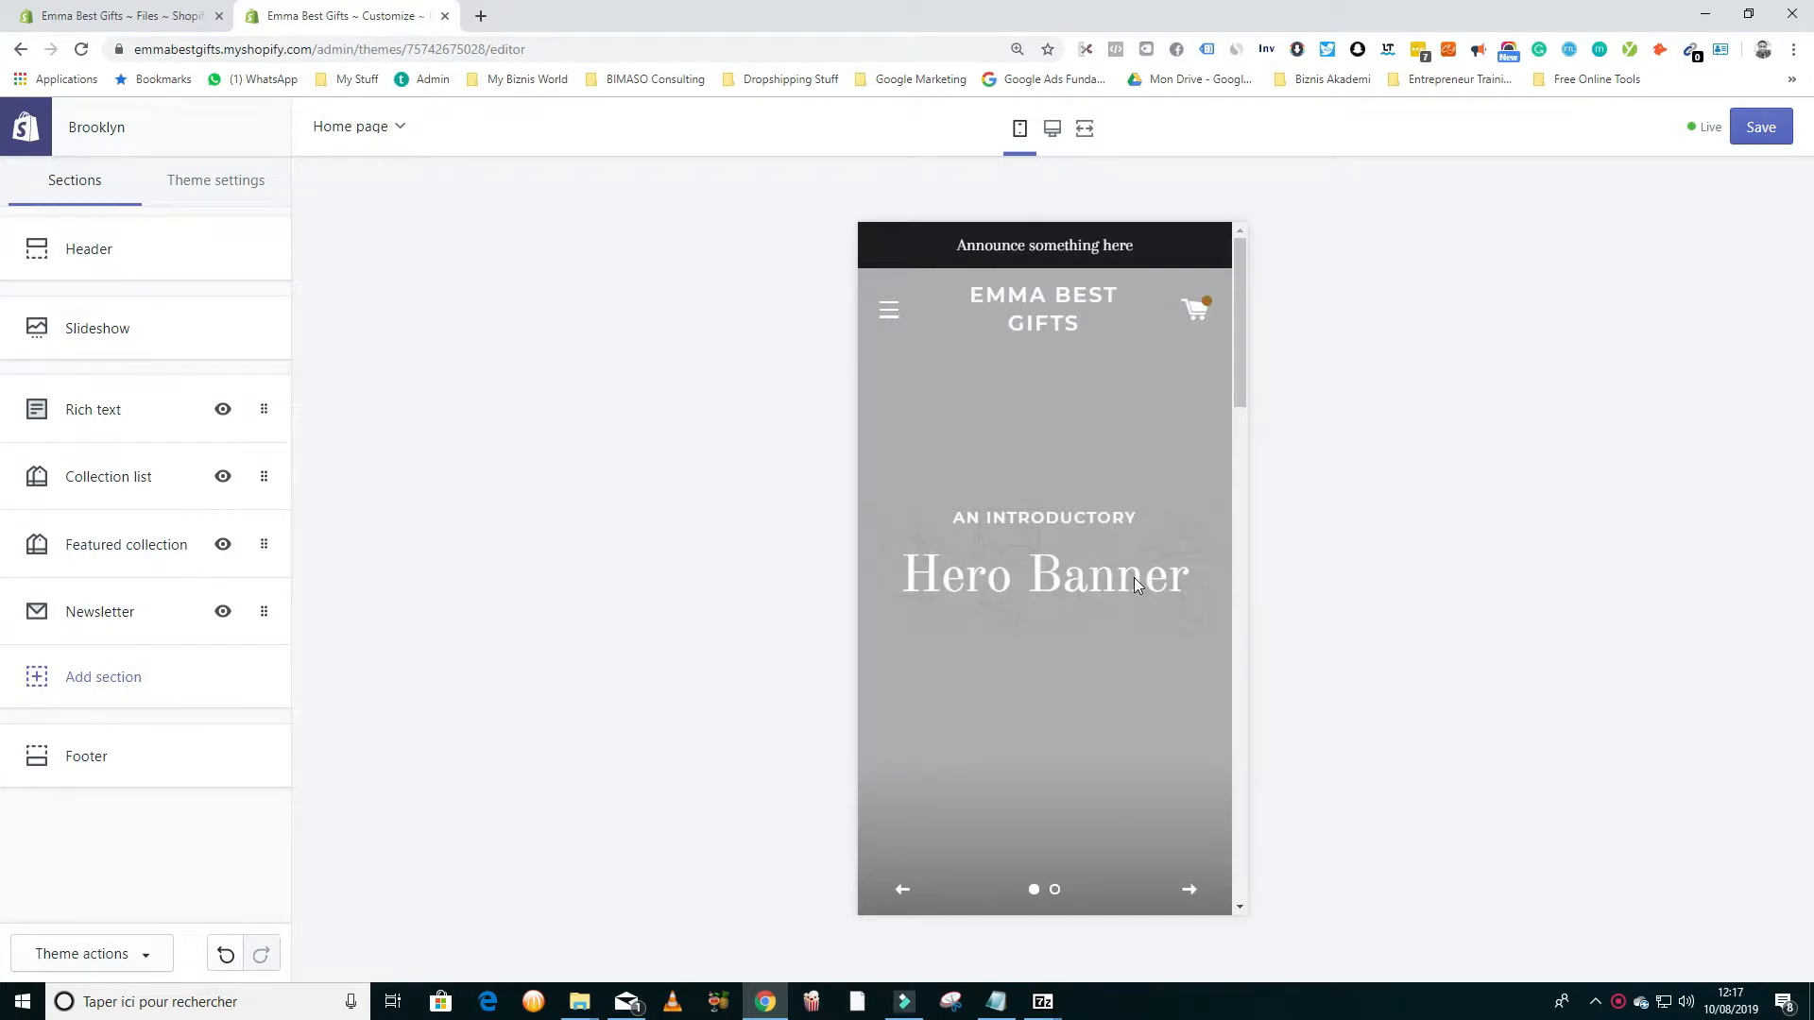
pyautogui.scroll(-8, 1133, 578)
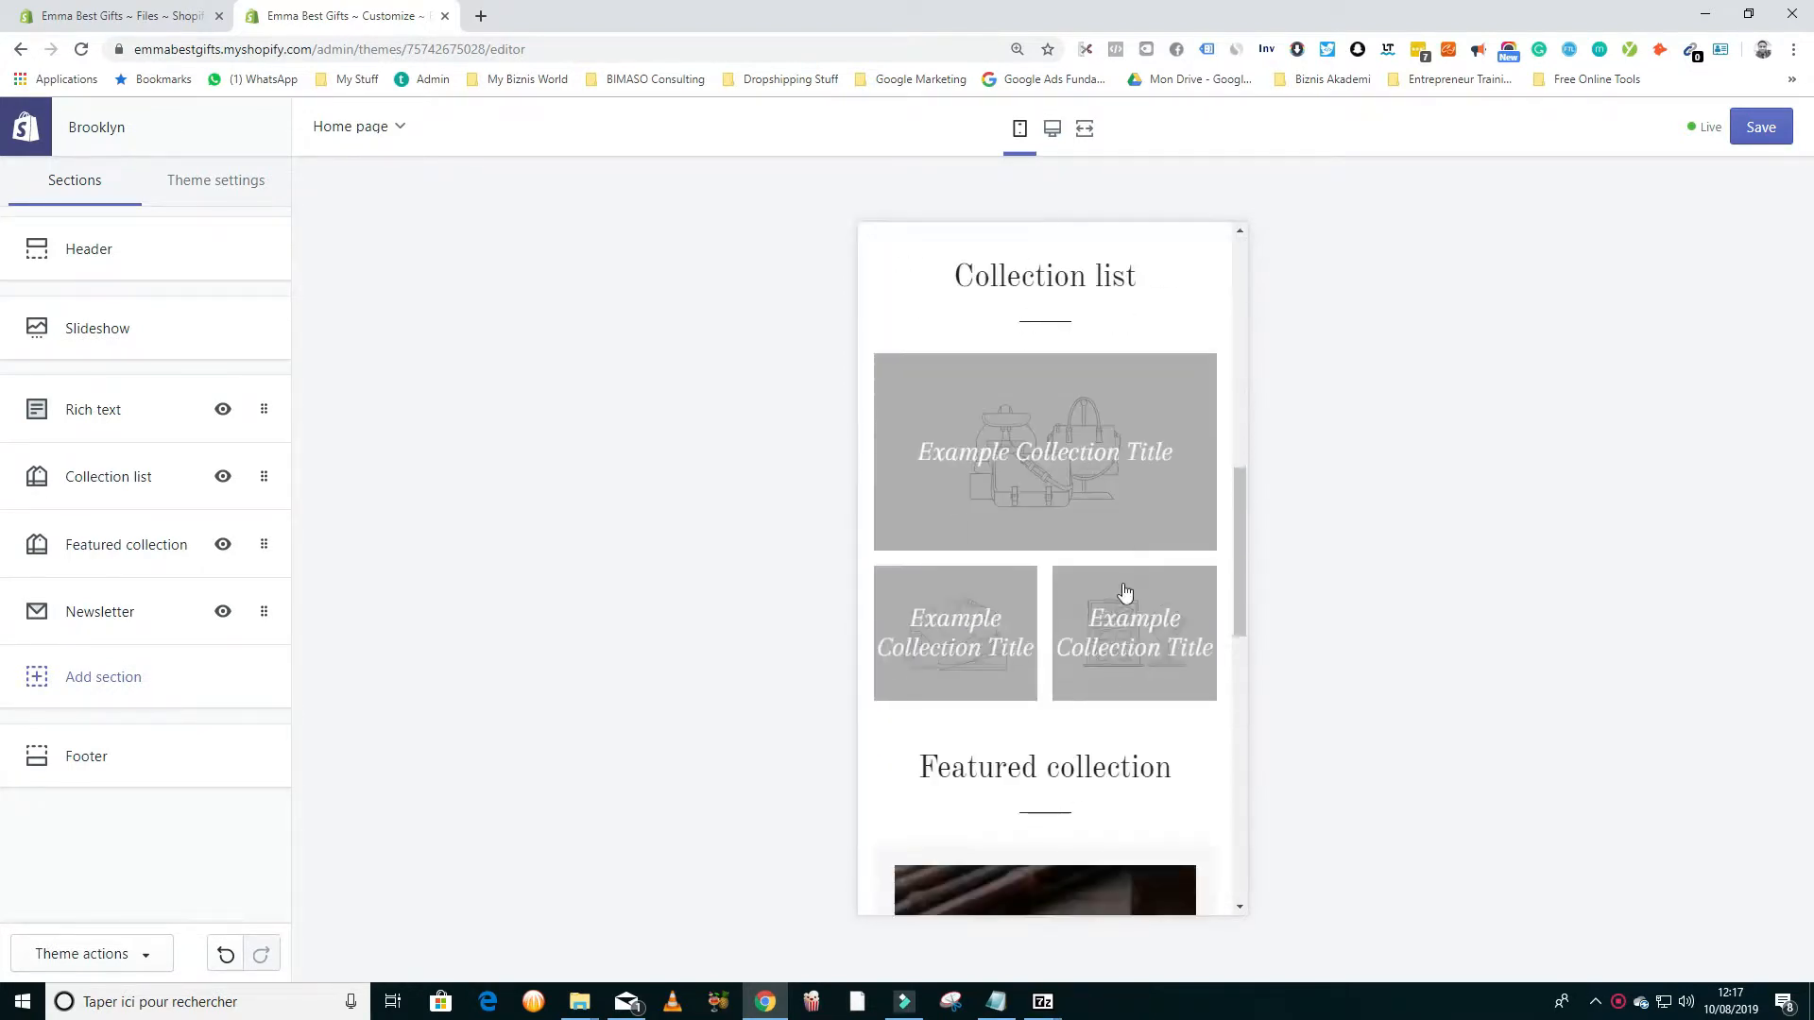
pyautogui.scroll(-8, 1125, 590)
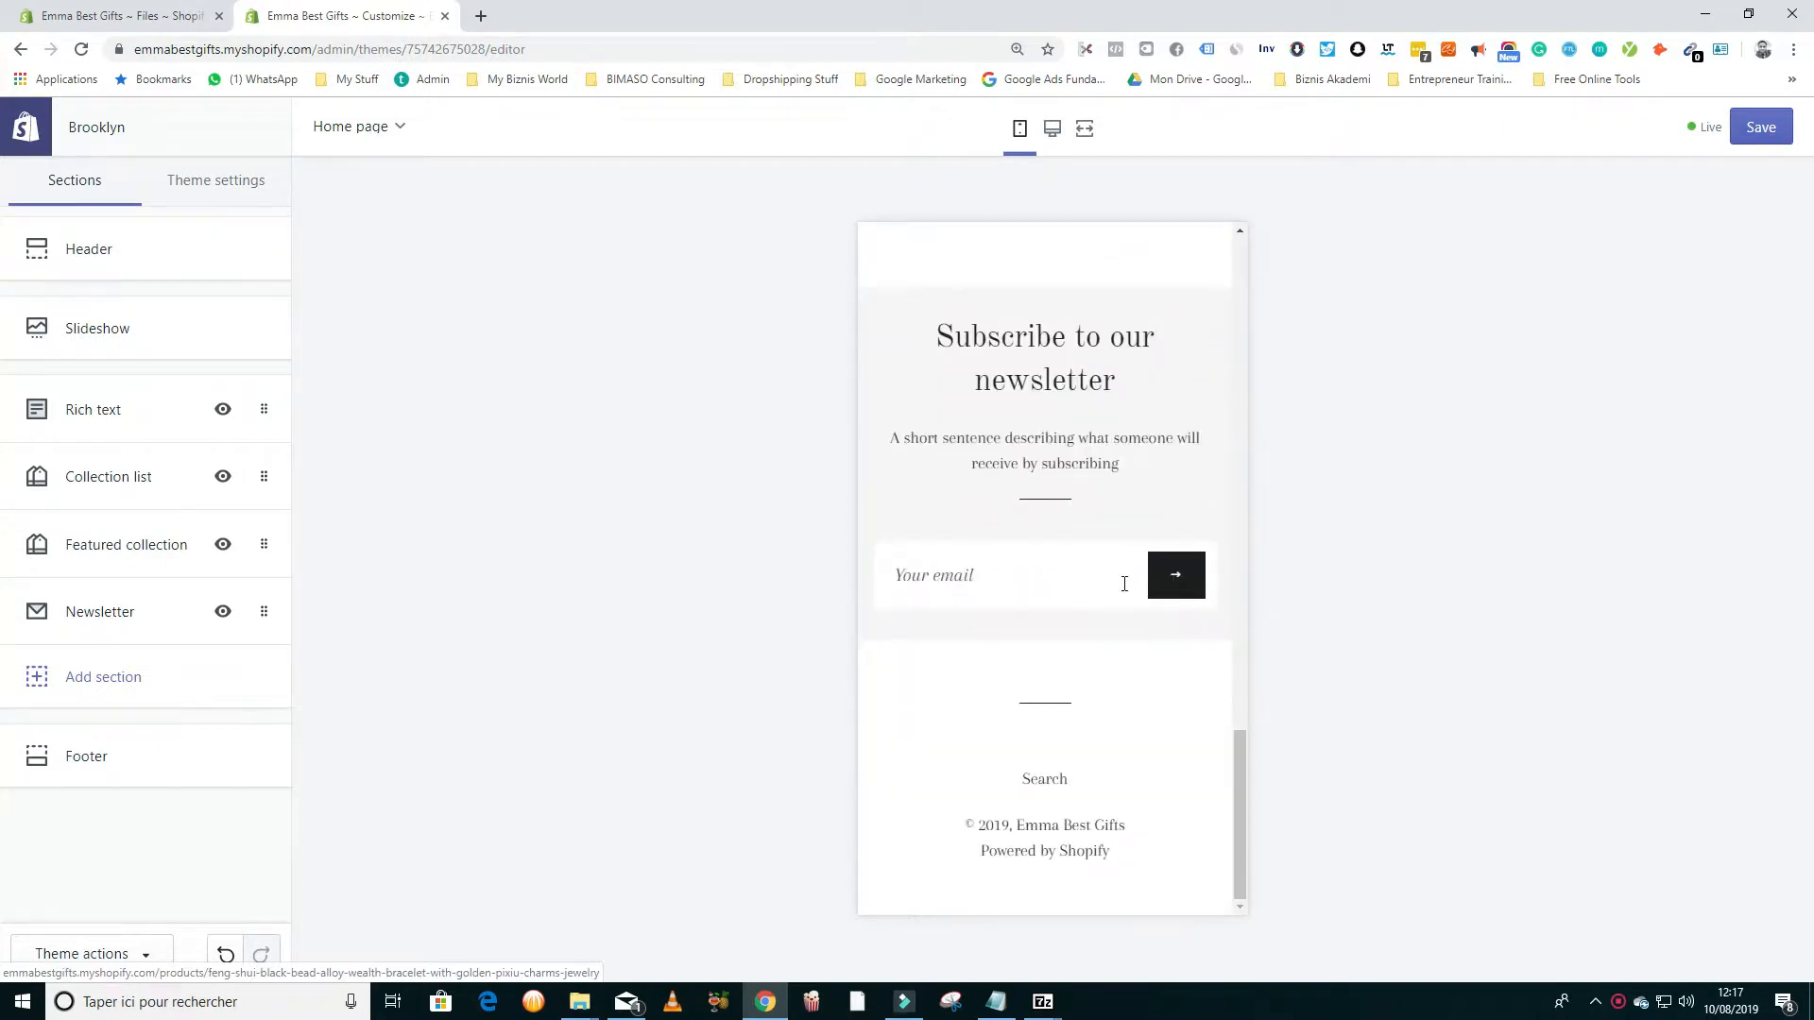
pyautogui.scroll(14, 1125, 584)
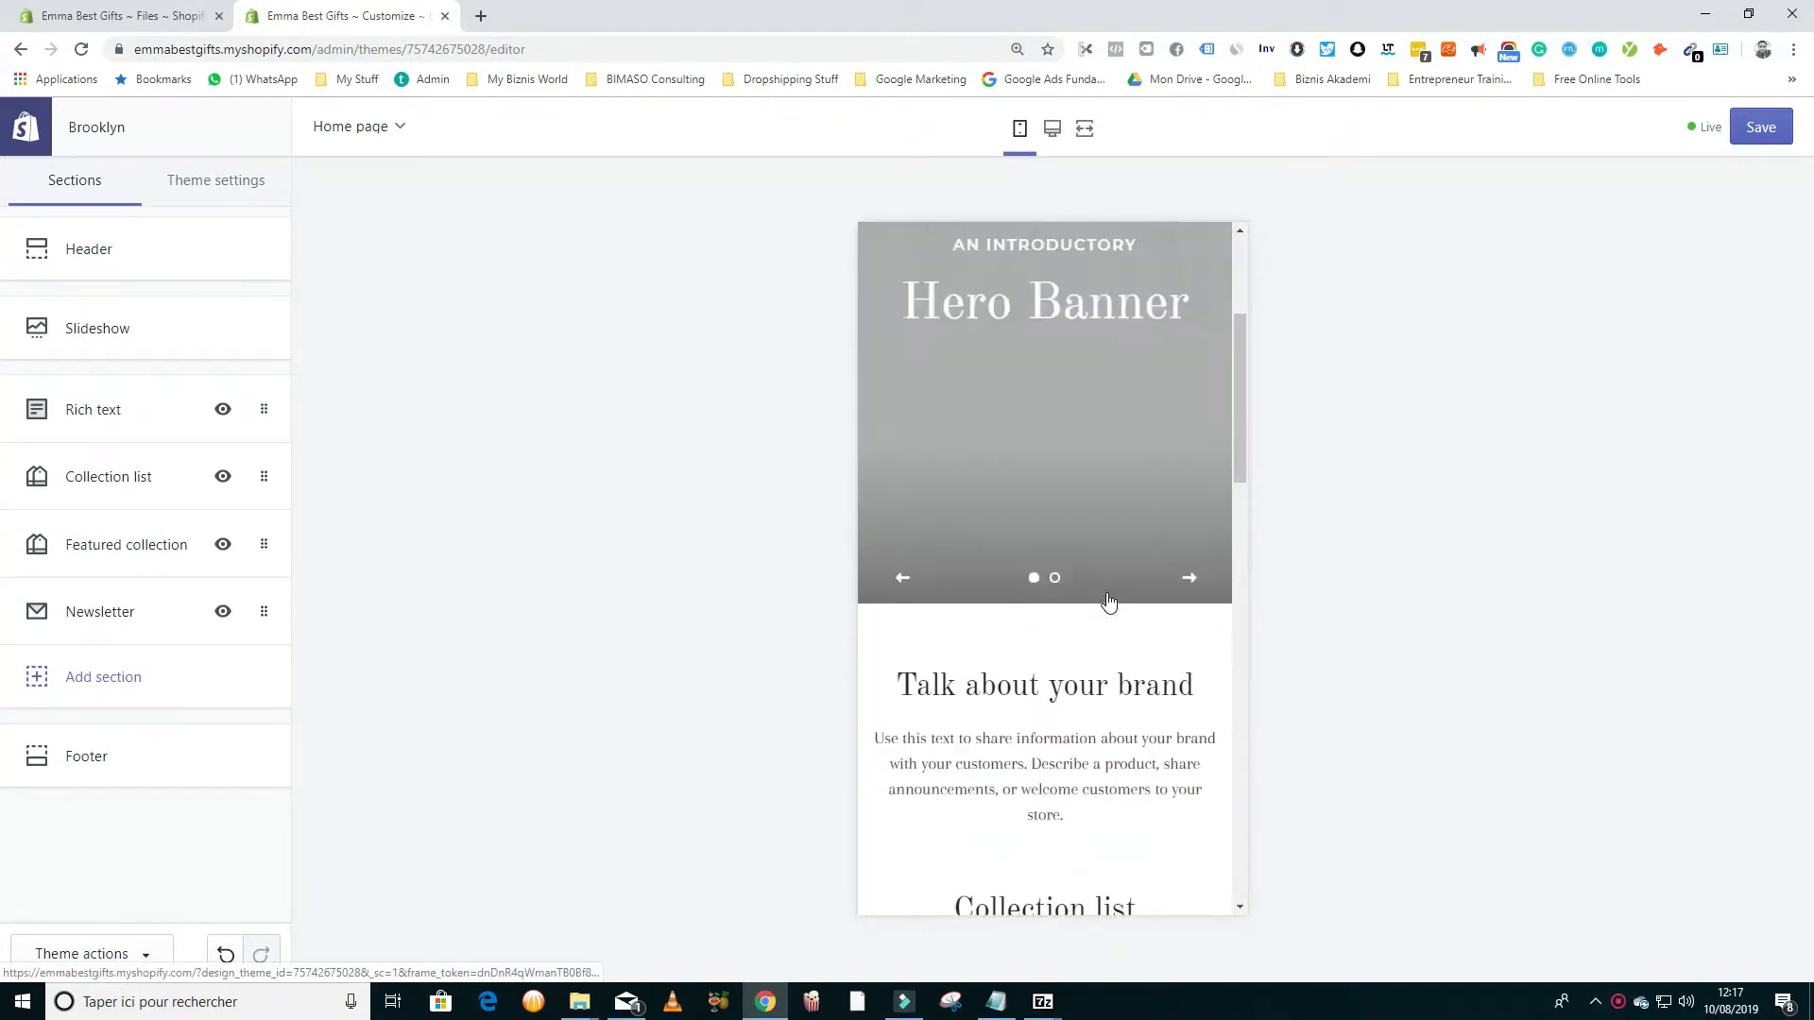
pyautogui.scroll(3, 1107, 595)
pyautogui.scroll(-7, 921, 511)
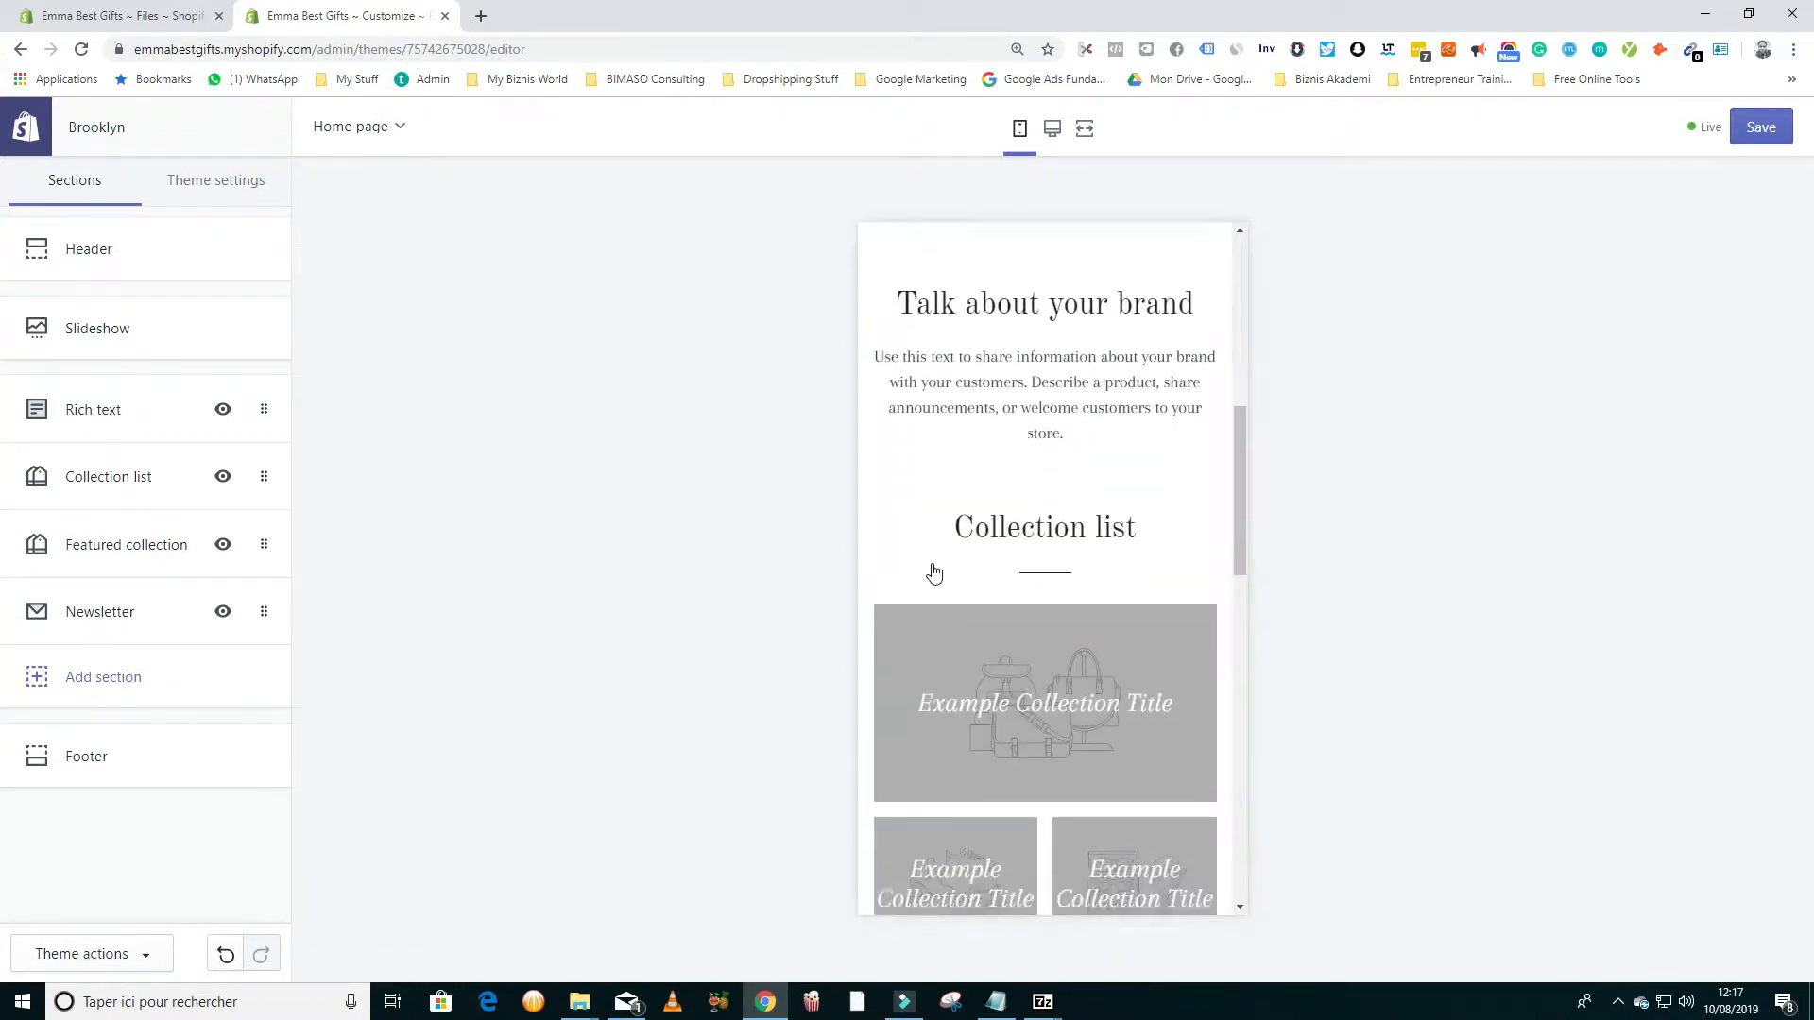
# Step: Open the Feng Shui Black Bead bracelet from the featured collection and add it to the cart
pyautogui.scroll(-5, 936, 575)
pyautogui.click(1043, 426)
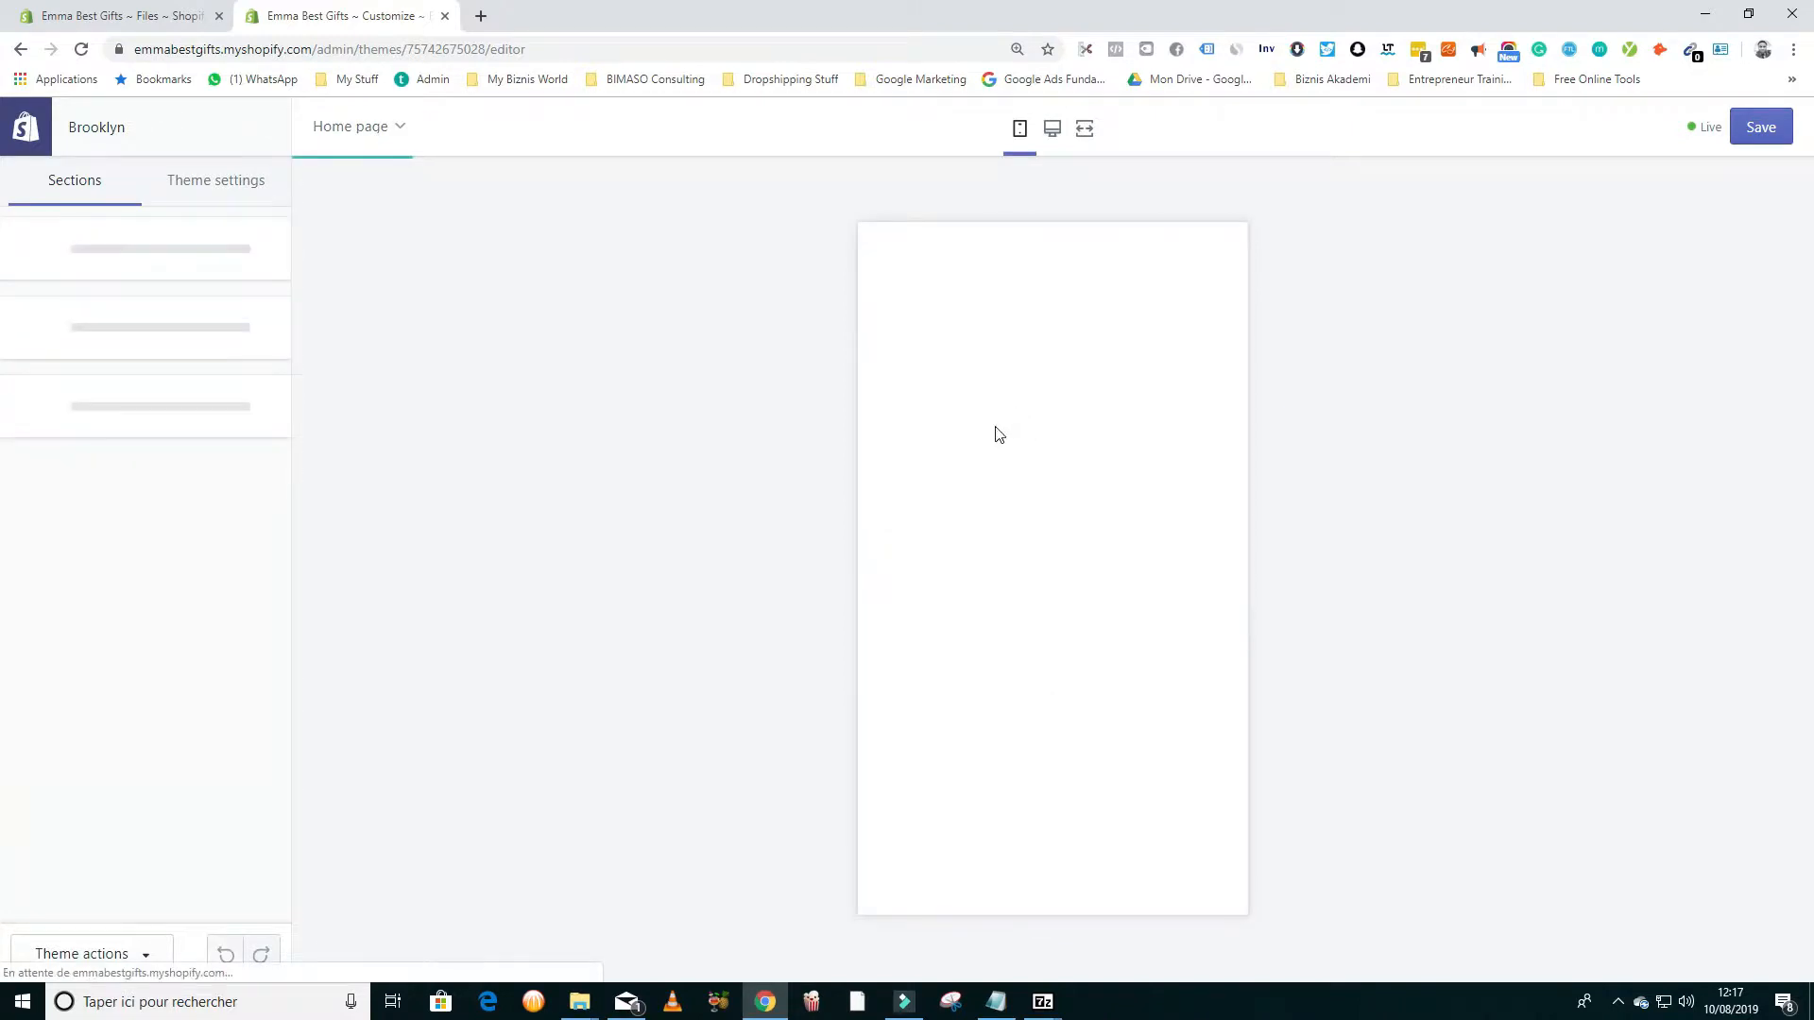
pyautogui.scroll(-4, 1011, 567)
pyautogui.click(1012, 658)
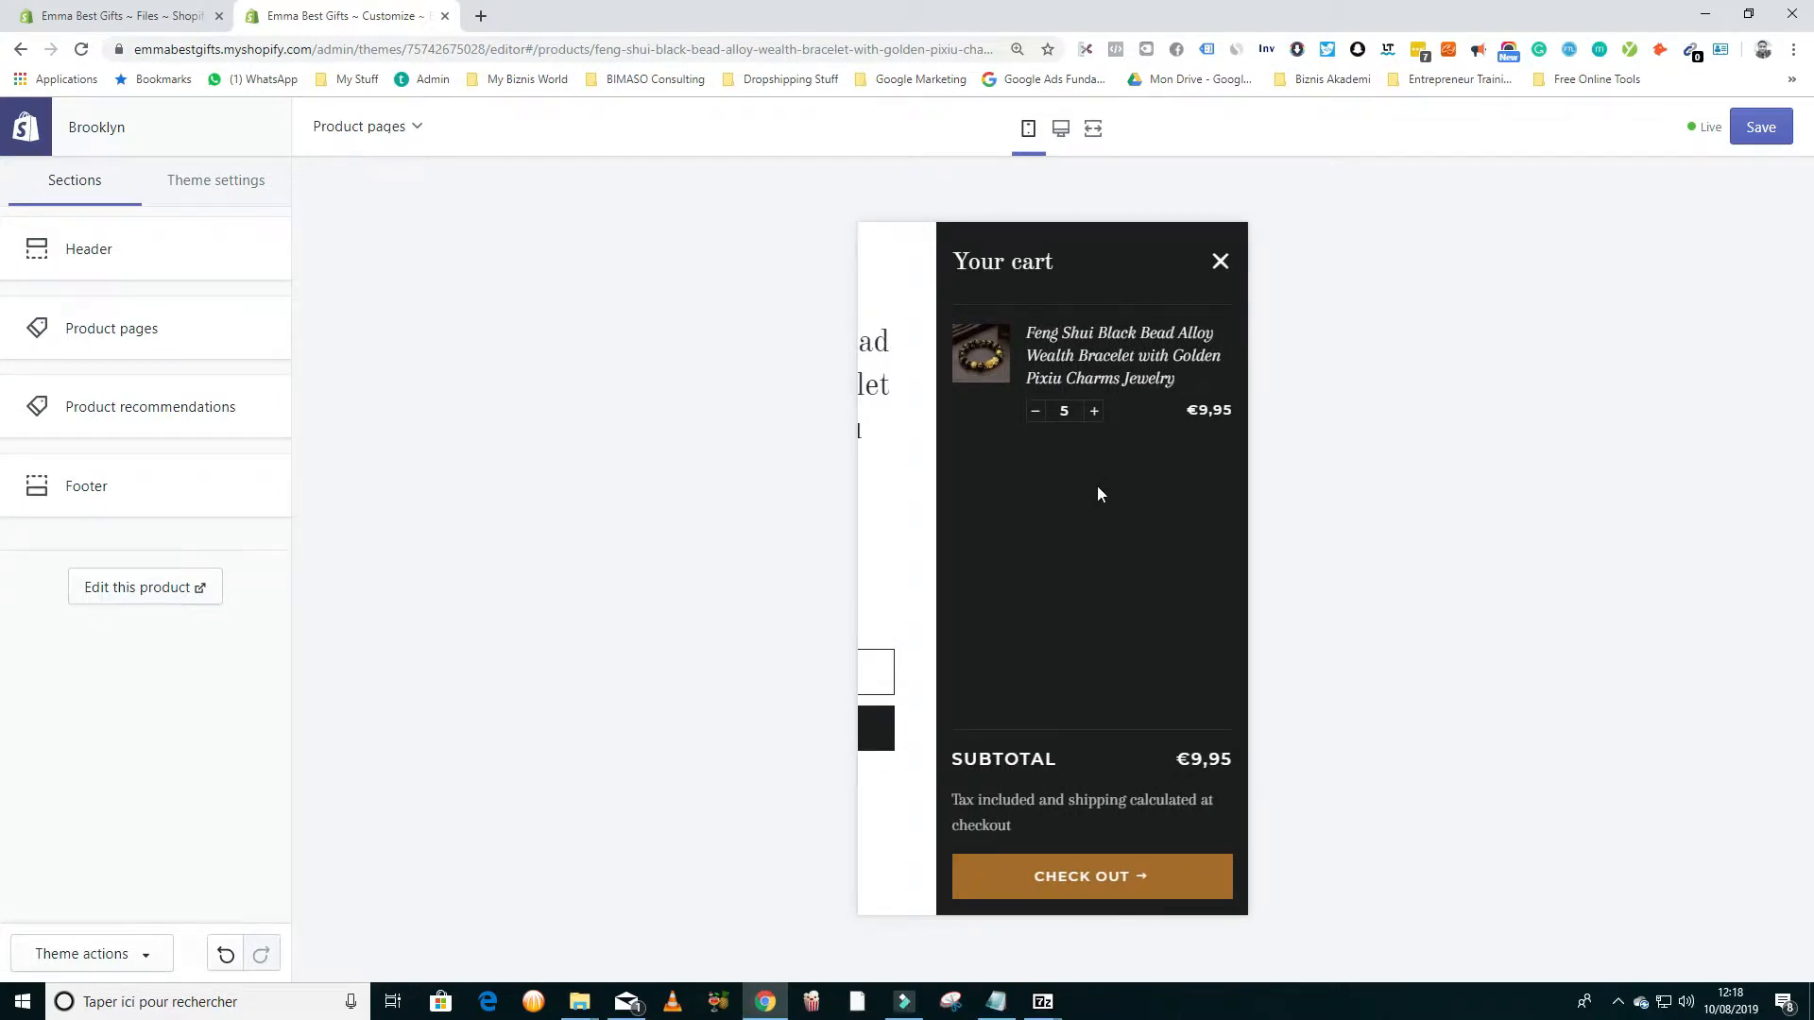
# Step: Set the theme's cart type to Page and enable order notes
pyautogui.click(184, 179)
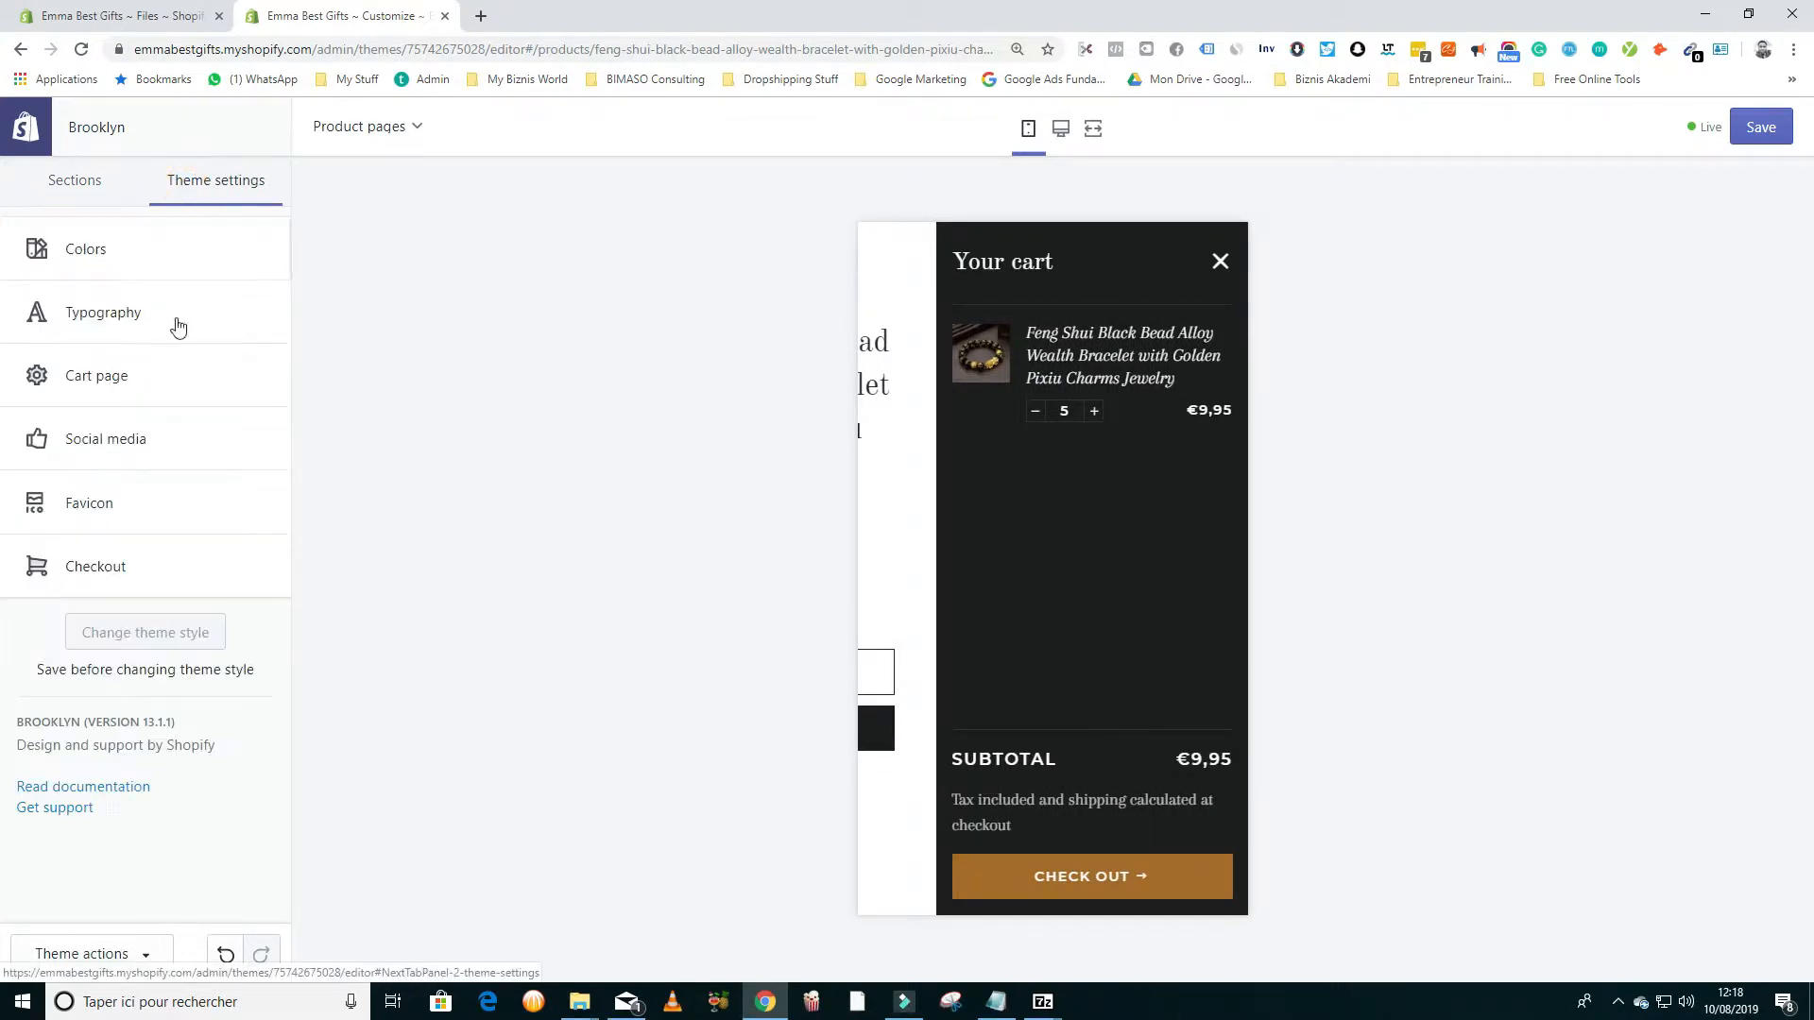
pyautogui.click(104, 384)
pyautogui.click(109, 237)
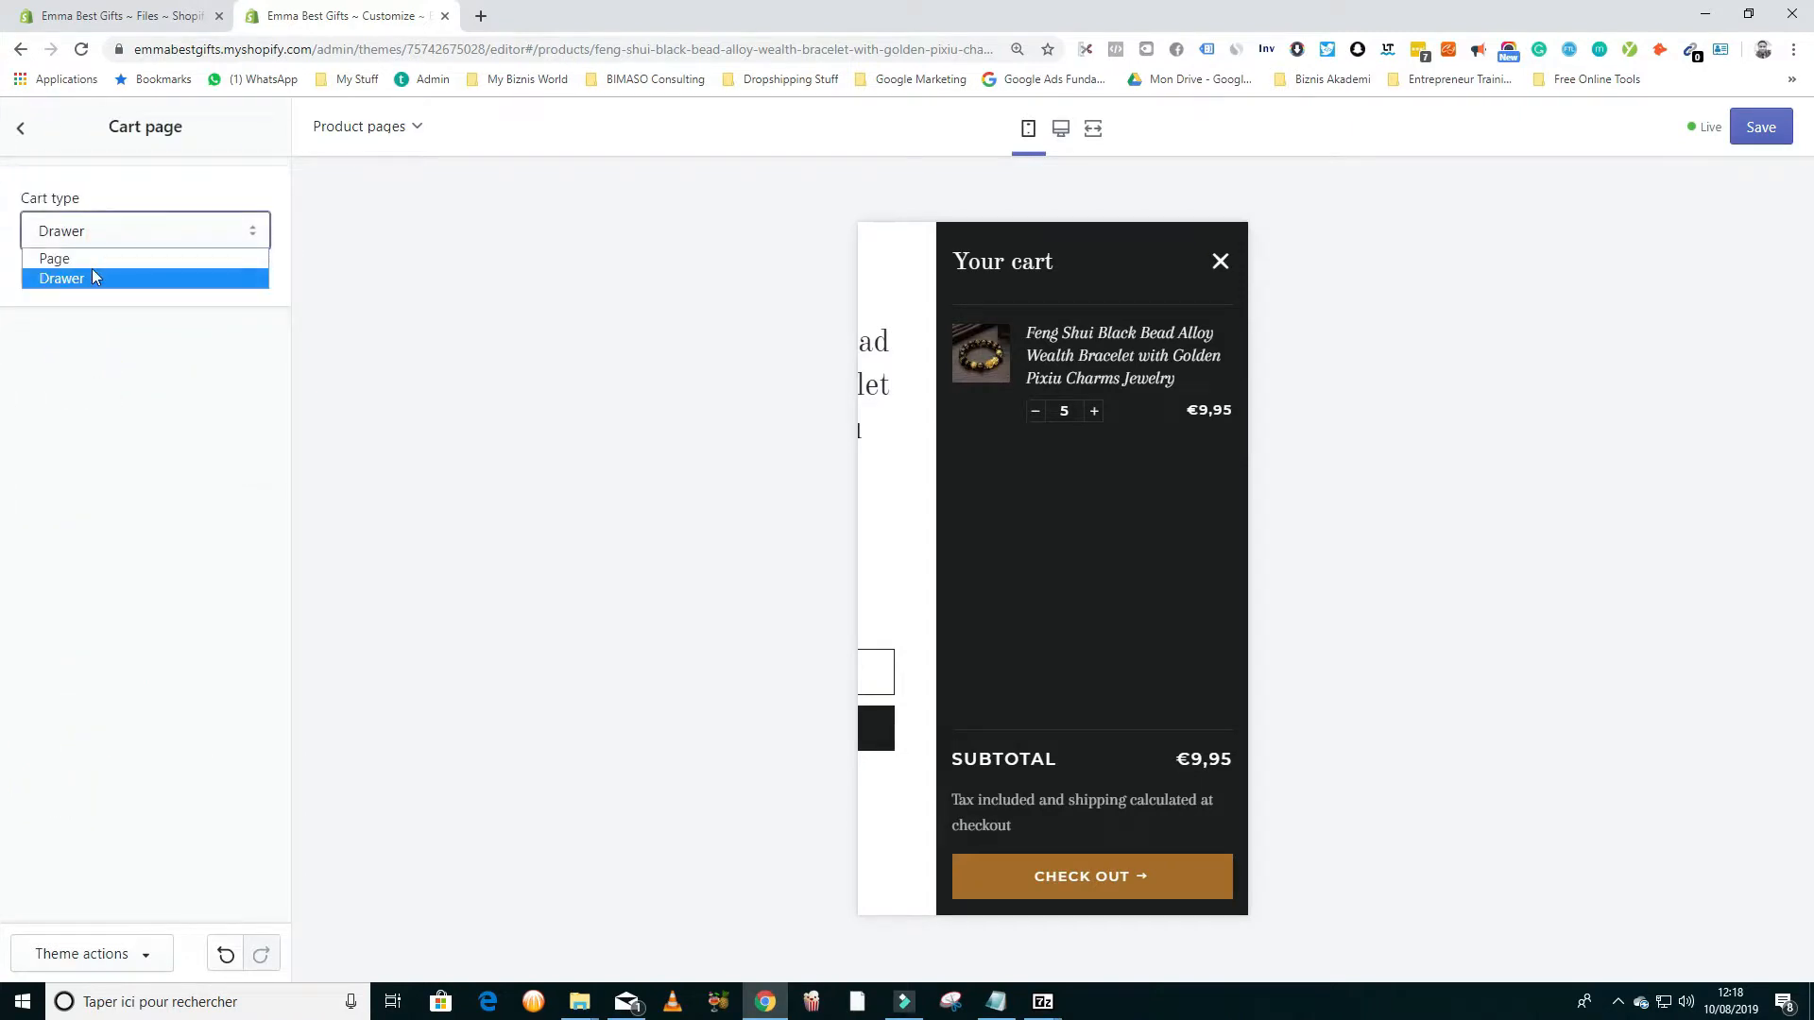
pyautogui.click(97, 251)
pyautogui.click(36, 283)
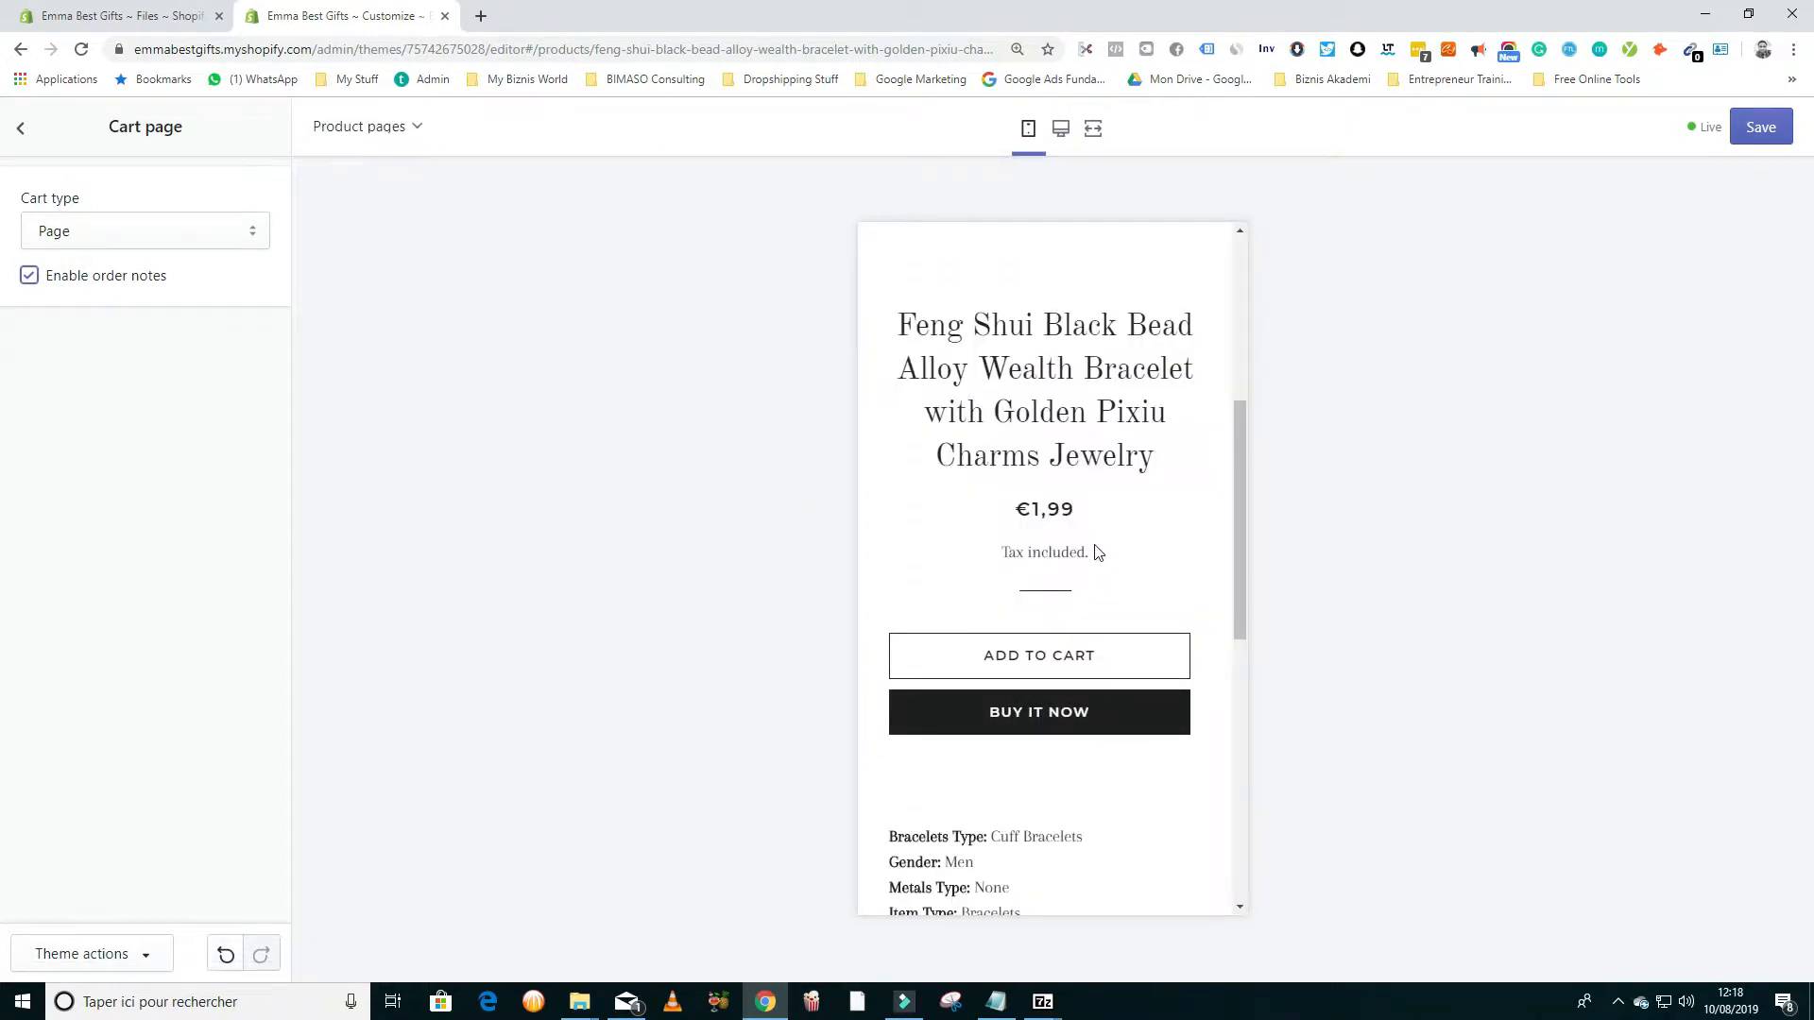
# Step: Add the bracelet to the cart again to check the cart page, and save the theme changes
pyautogui.click(1077, 652)
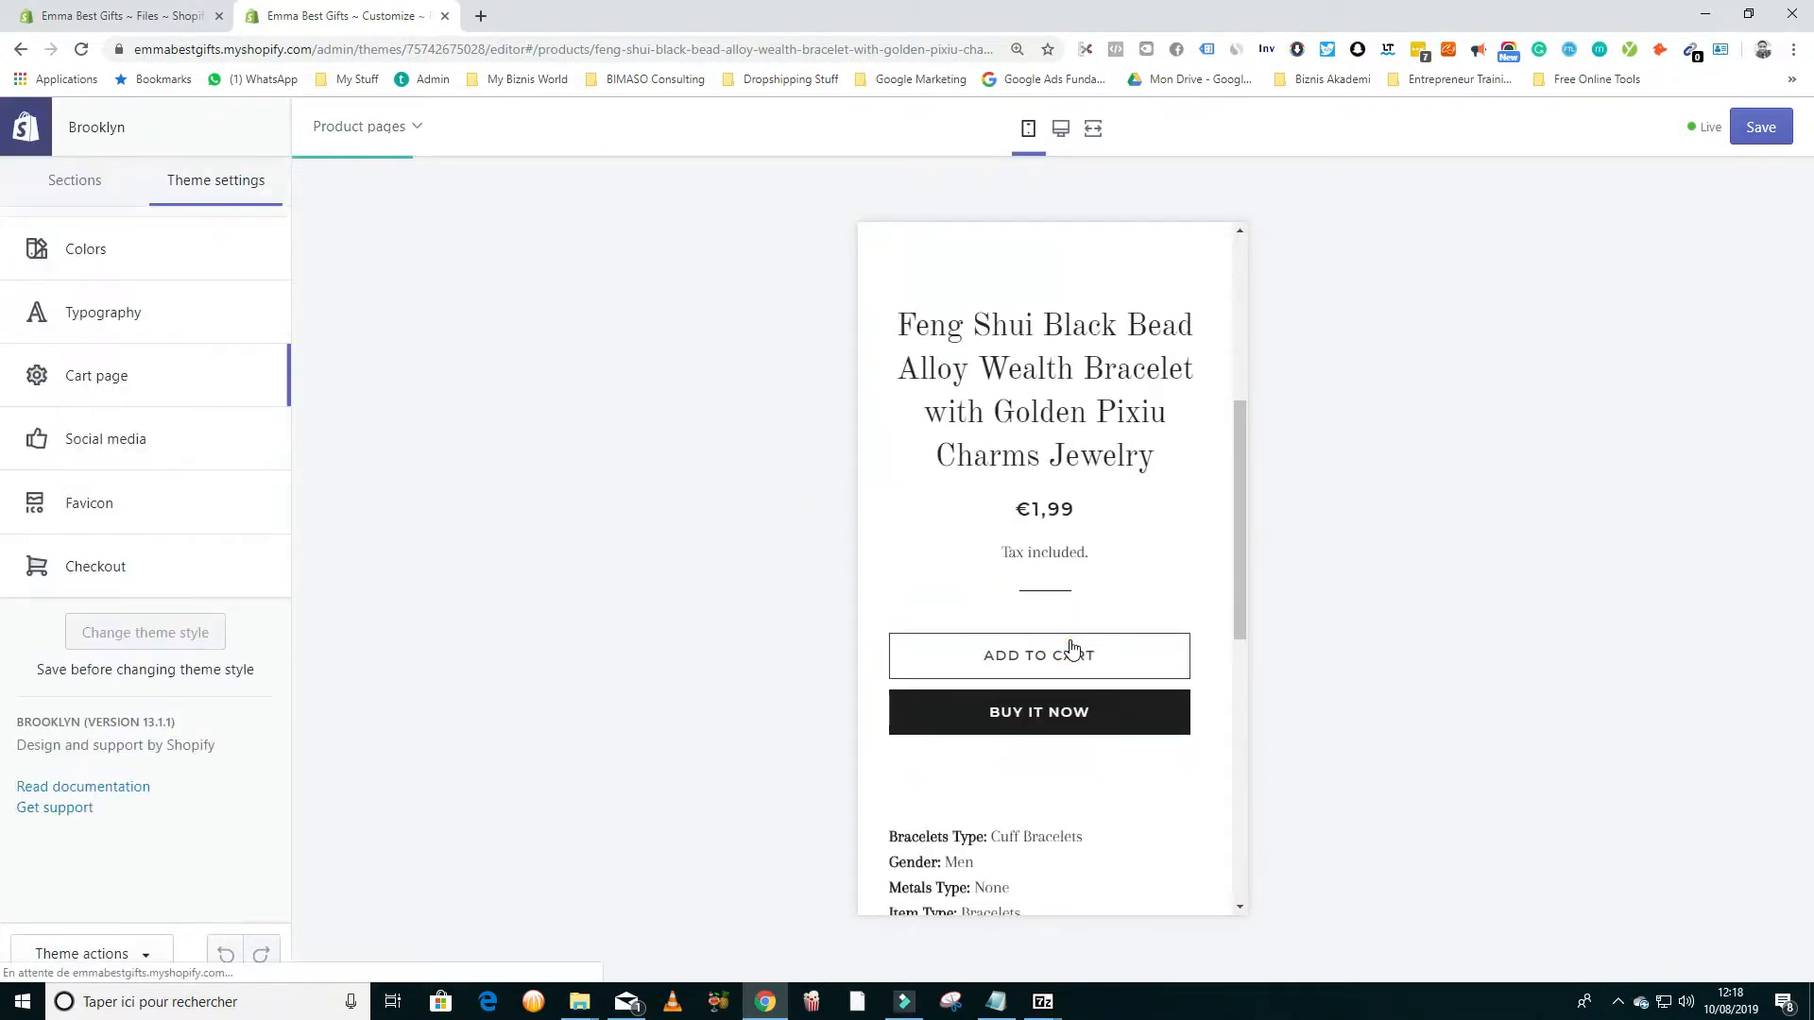
pyautogui.scroll(-3, 1062, 488)
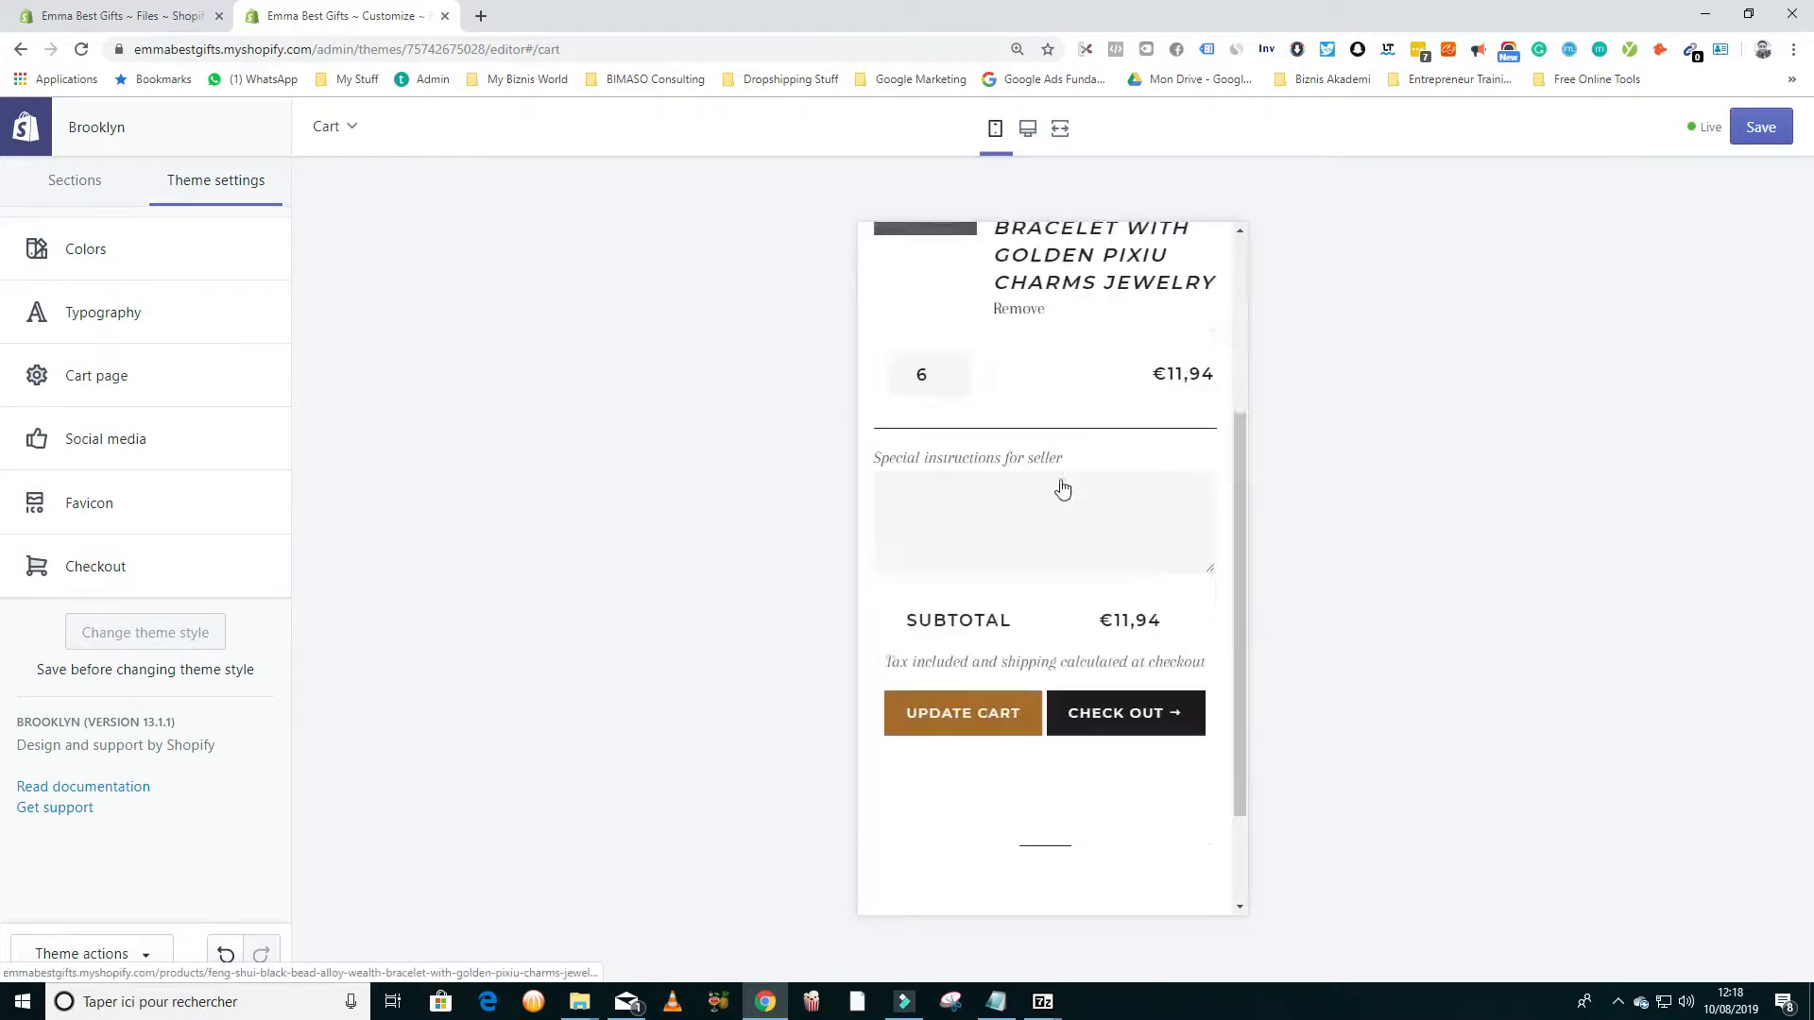
pyautogui.scroll(5, 1063, 488)
pyautogui.click(1761, 127)
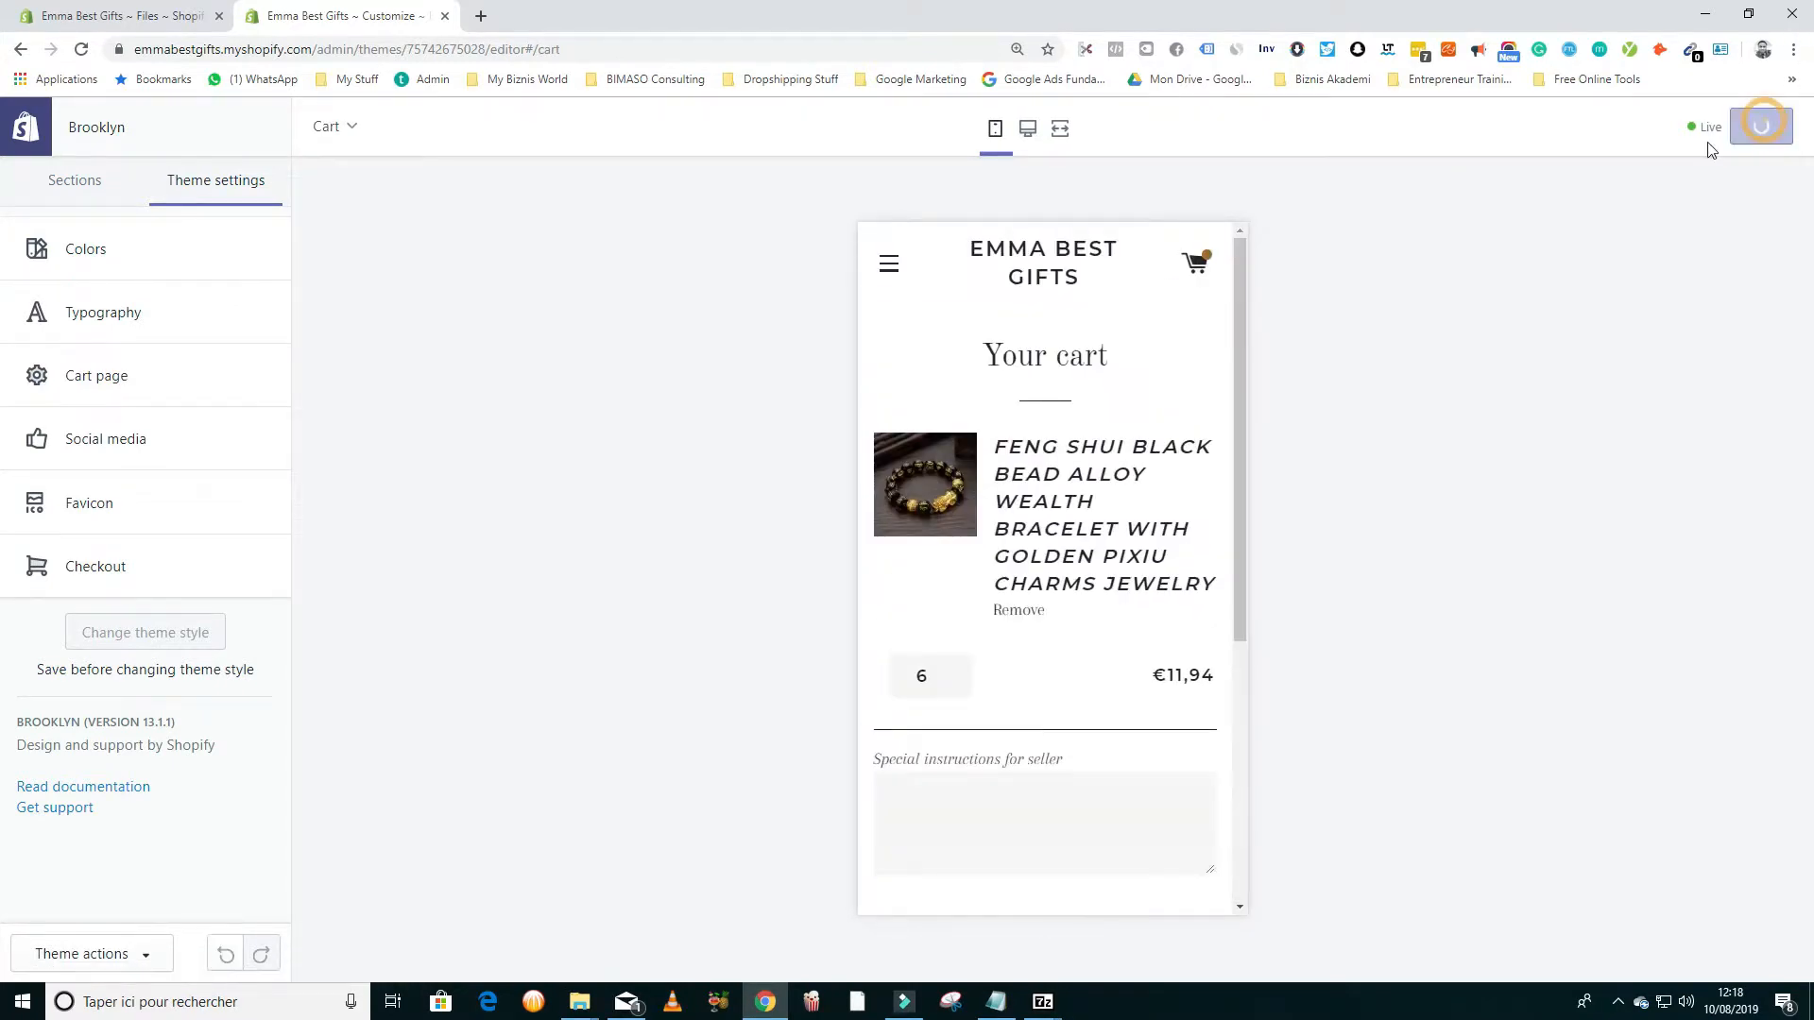
pyautogui.scroll(-5, 926, 477)
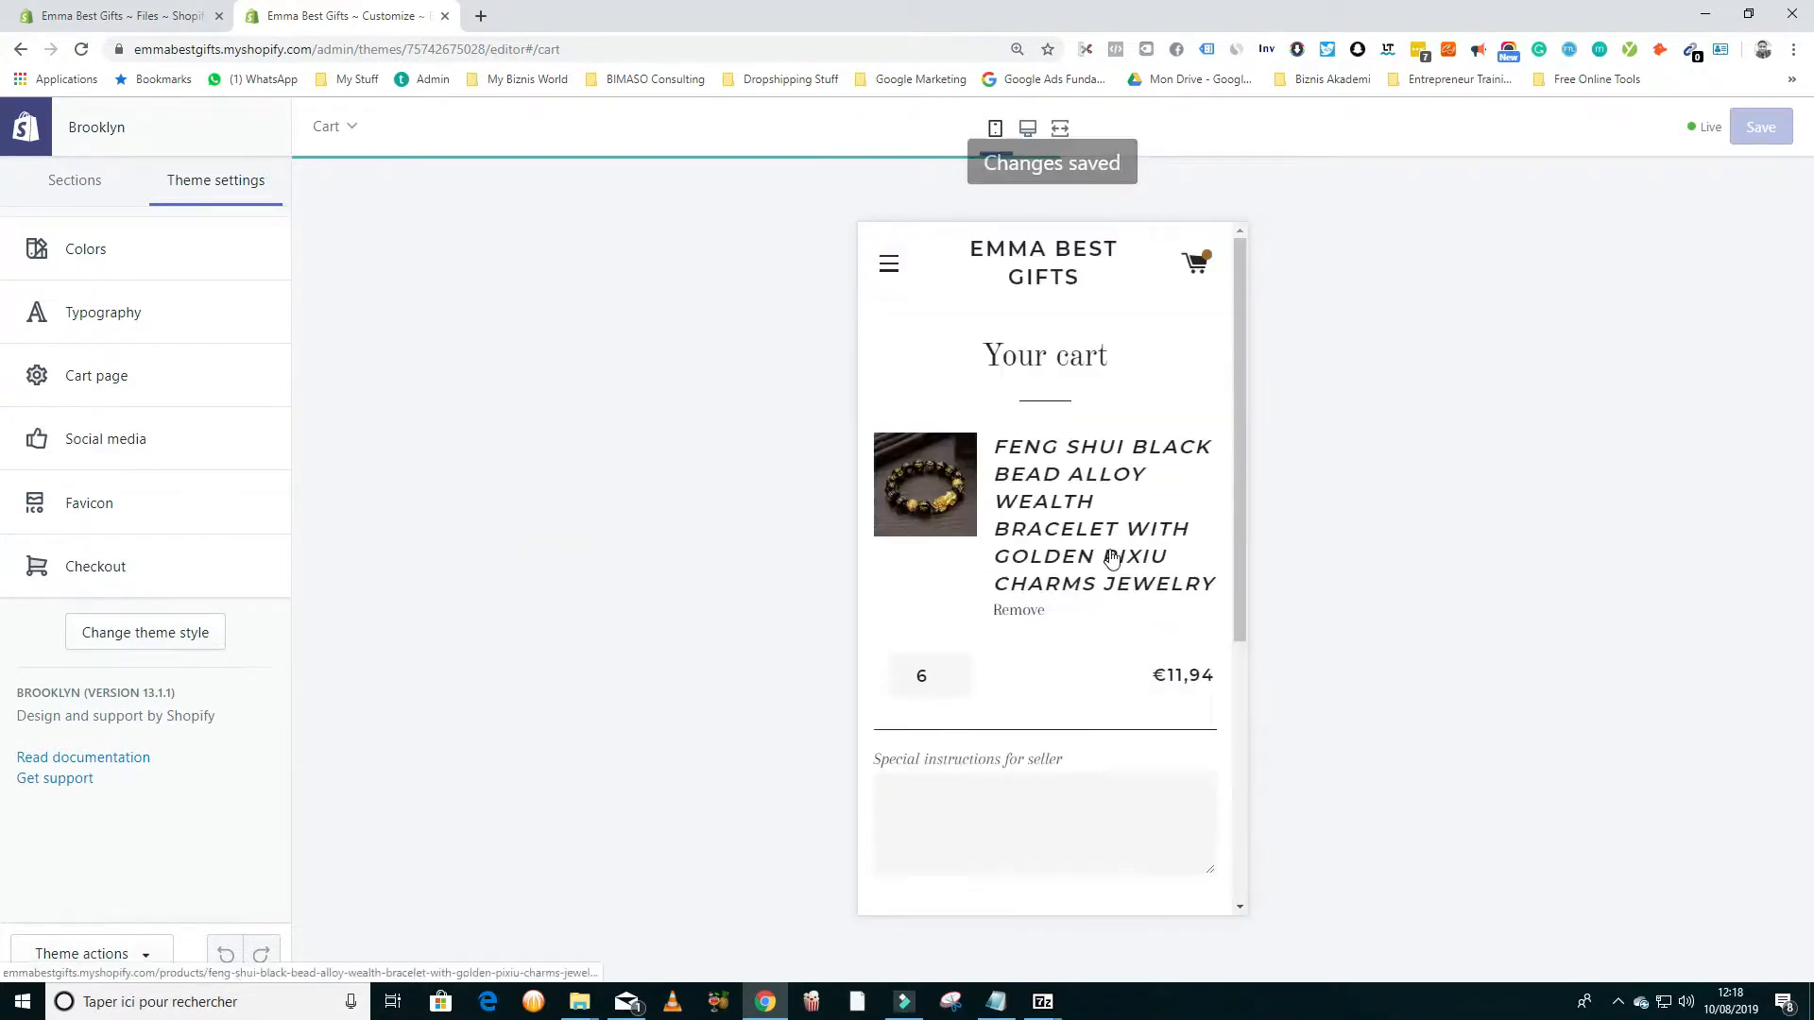
# Step: Return to the home page sections and set the Emma Best Gifts image from the library as the header logo
pyautogui.click(80, 180)
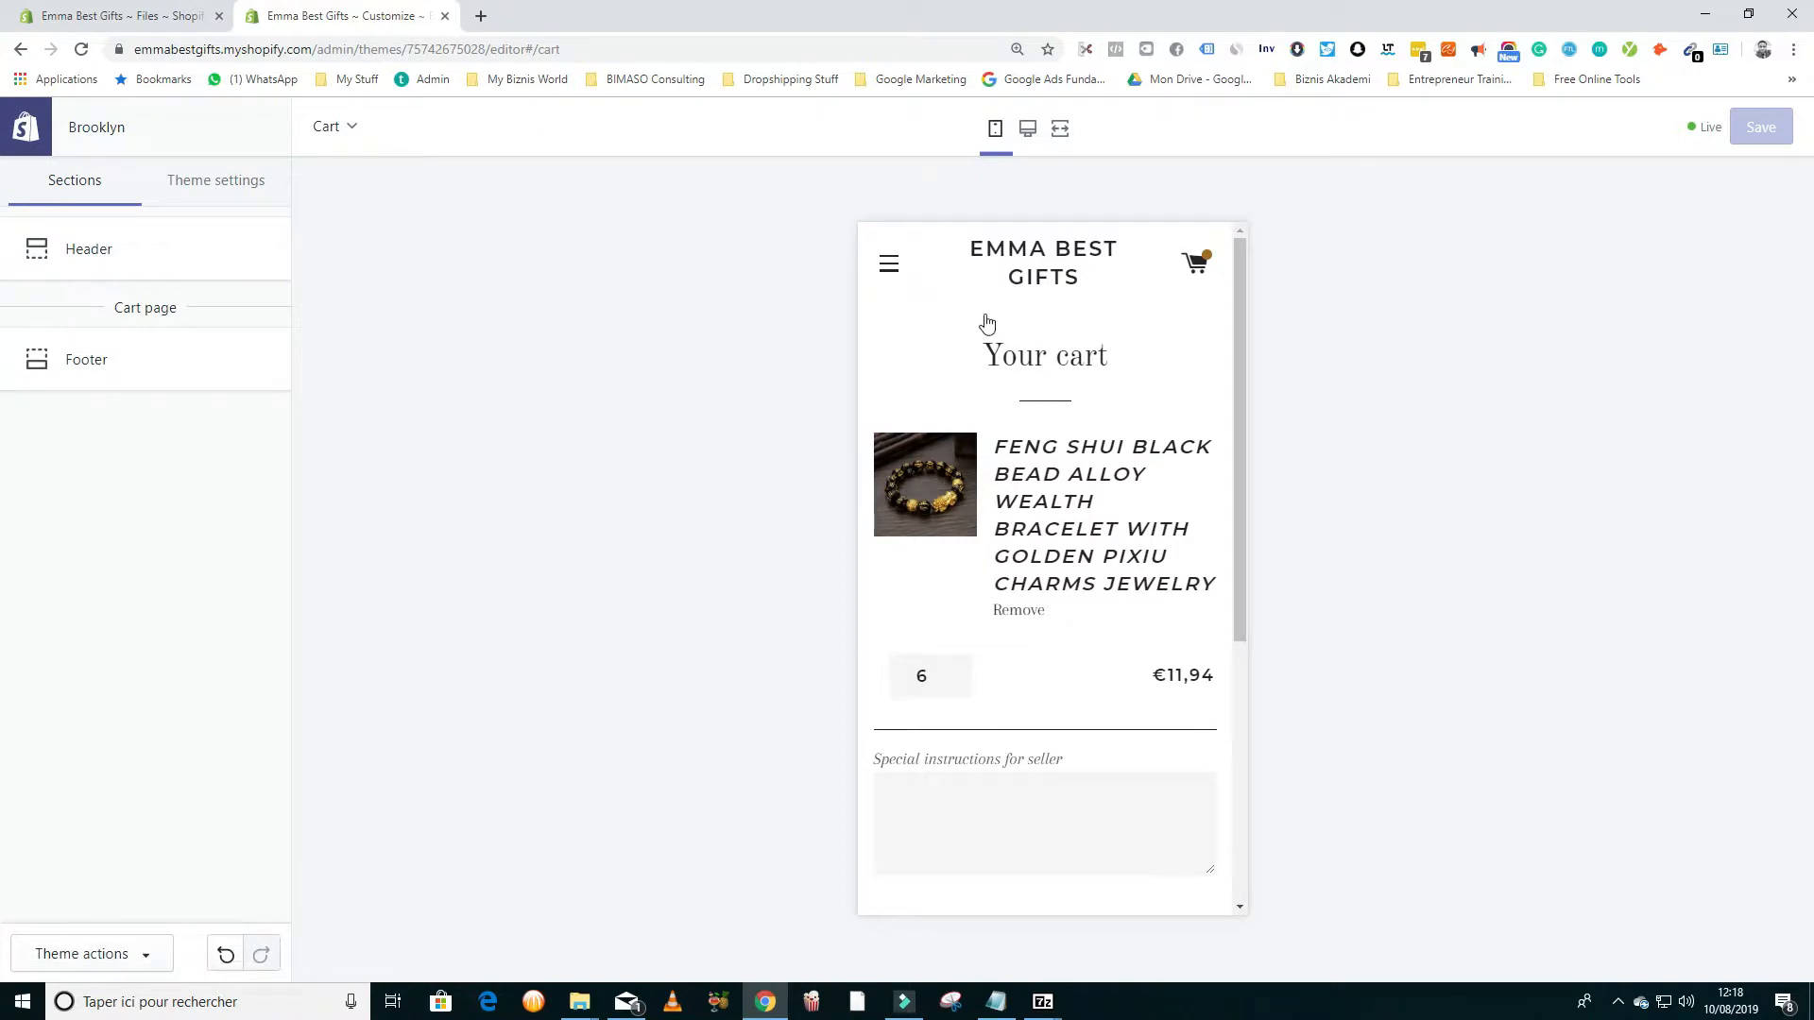
pyautogui.click(336, 125)
pyautogui.click(367, 186)
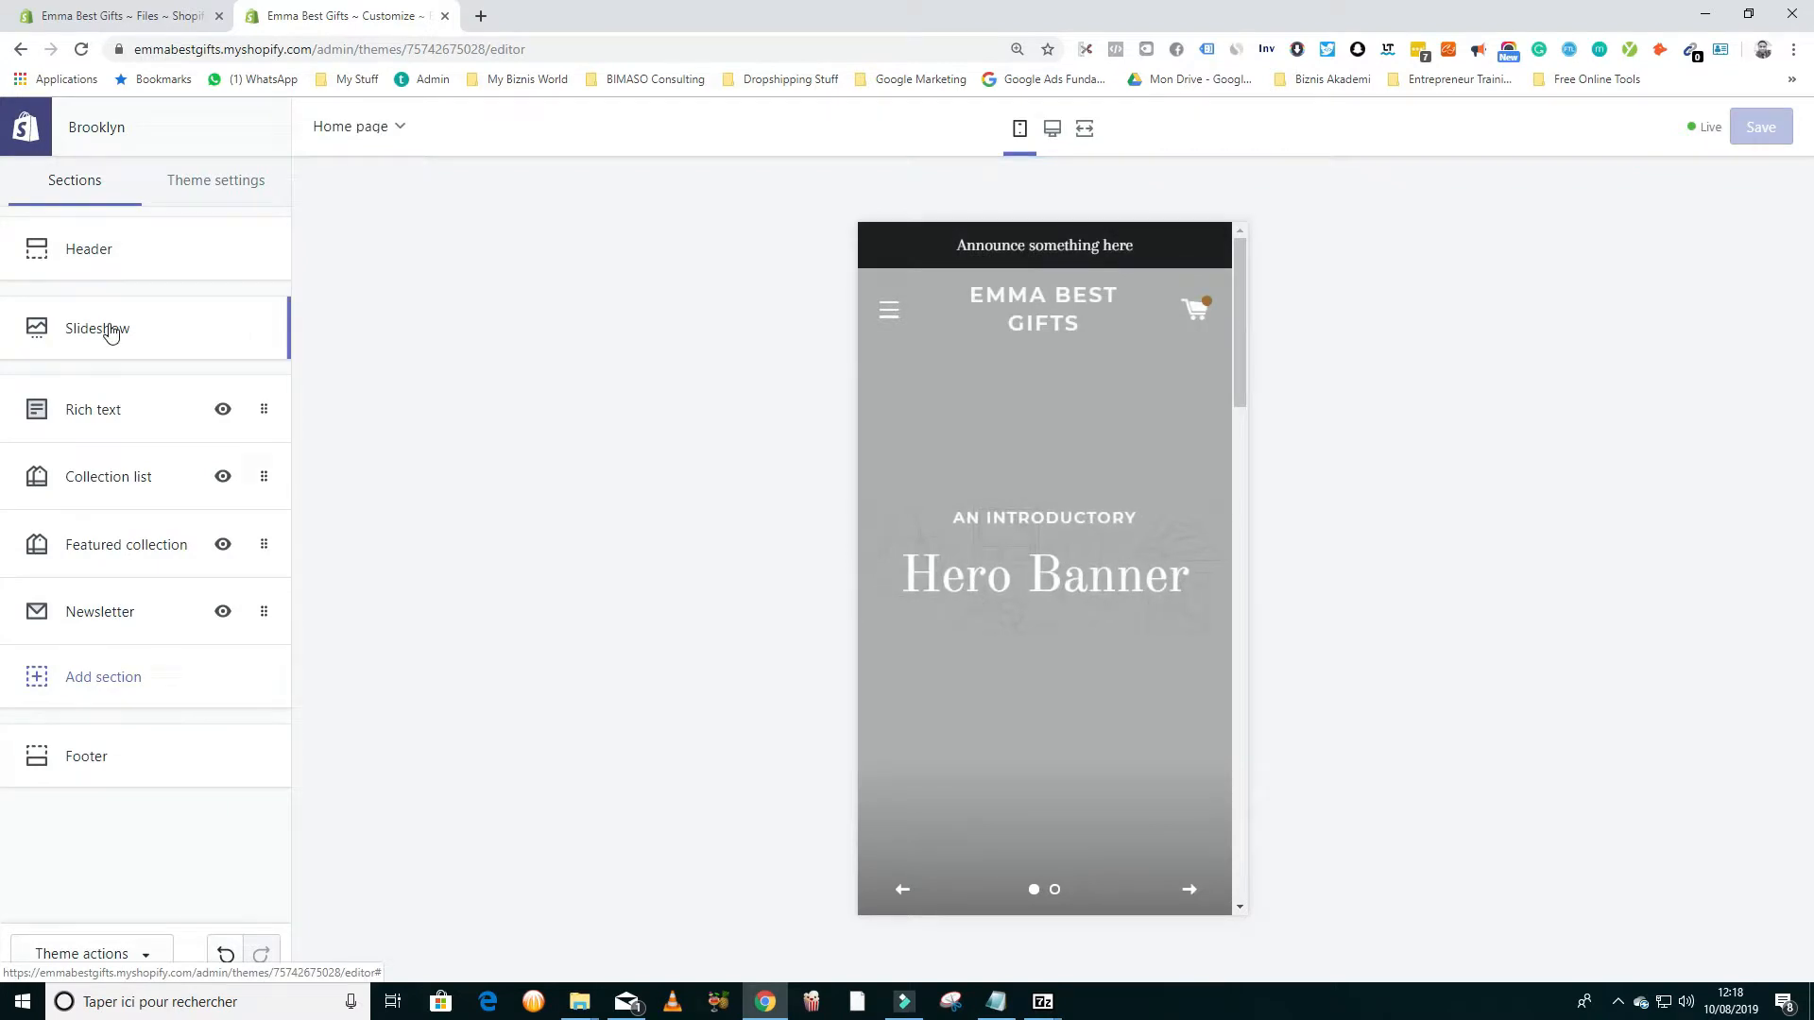
pyautogui.click(83, 248)
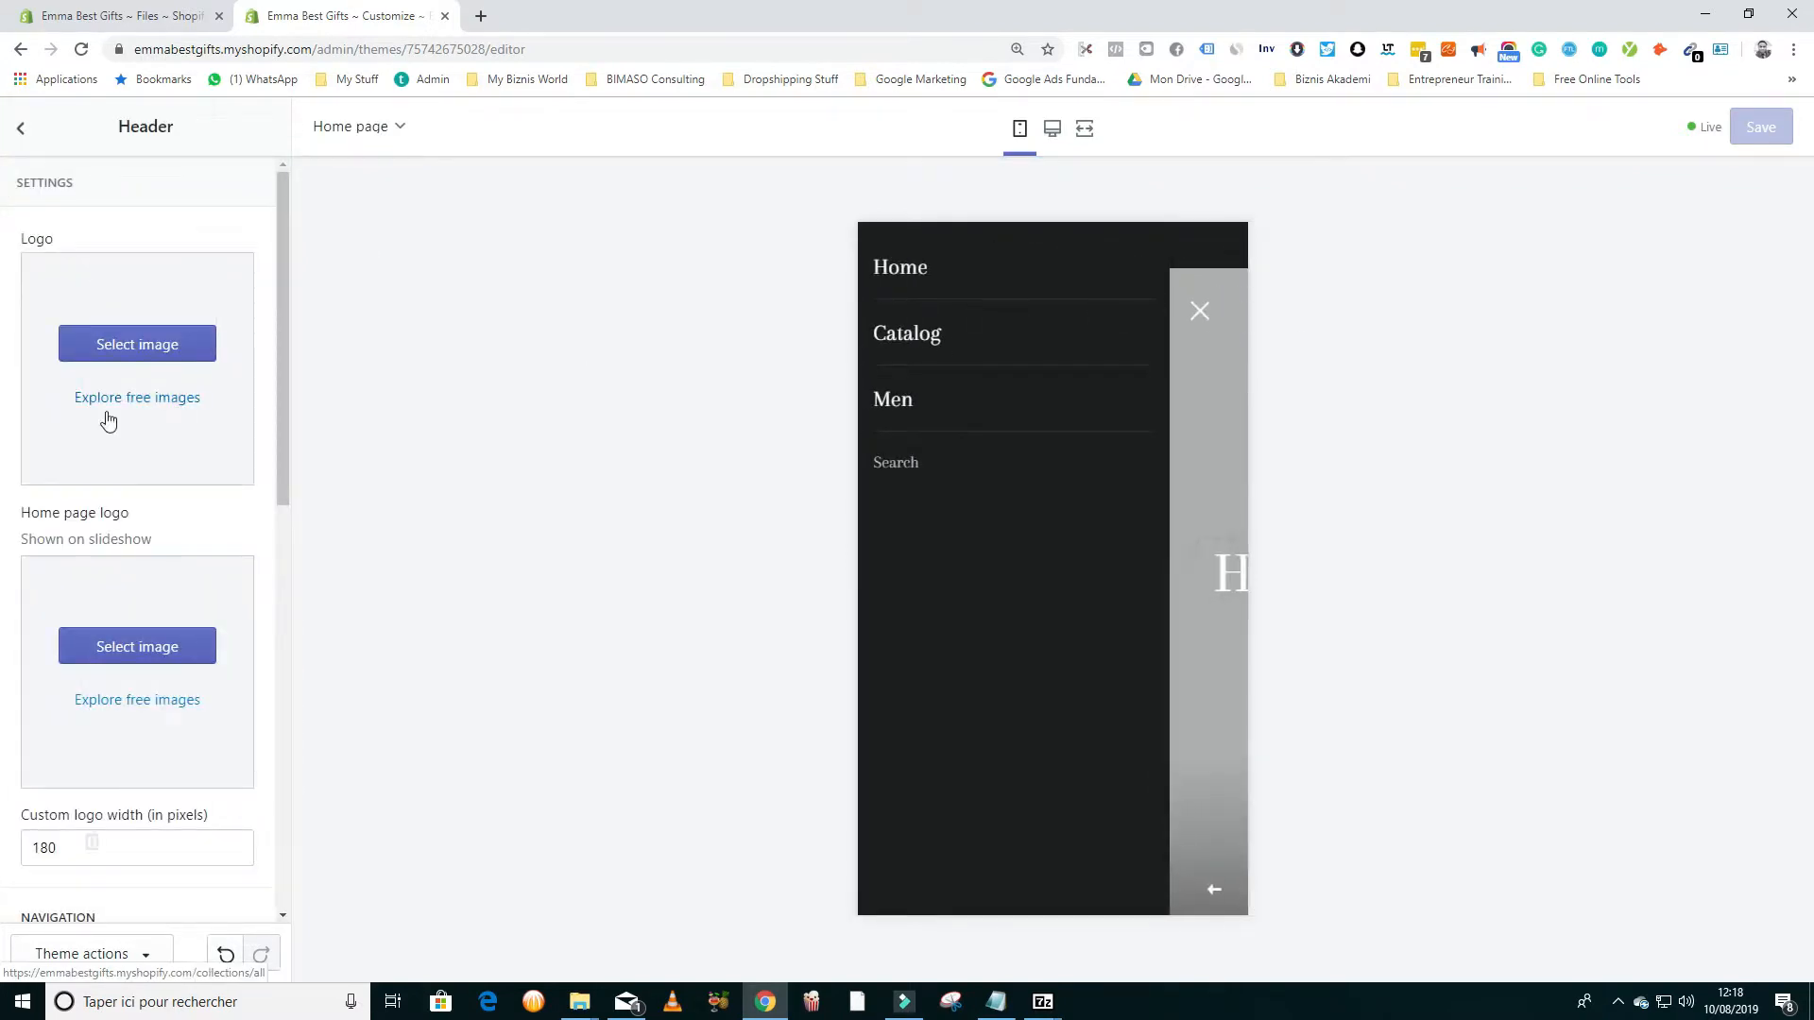
pyautogui.click(123, 350)
pyautogui.click(219, 280)
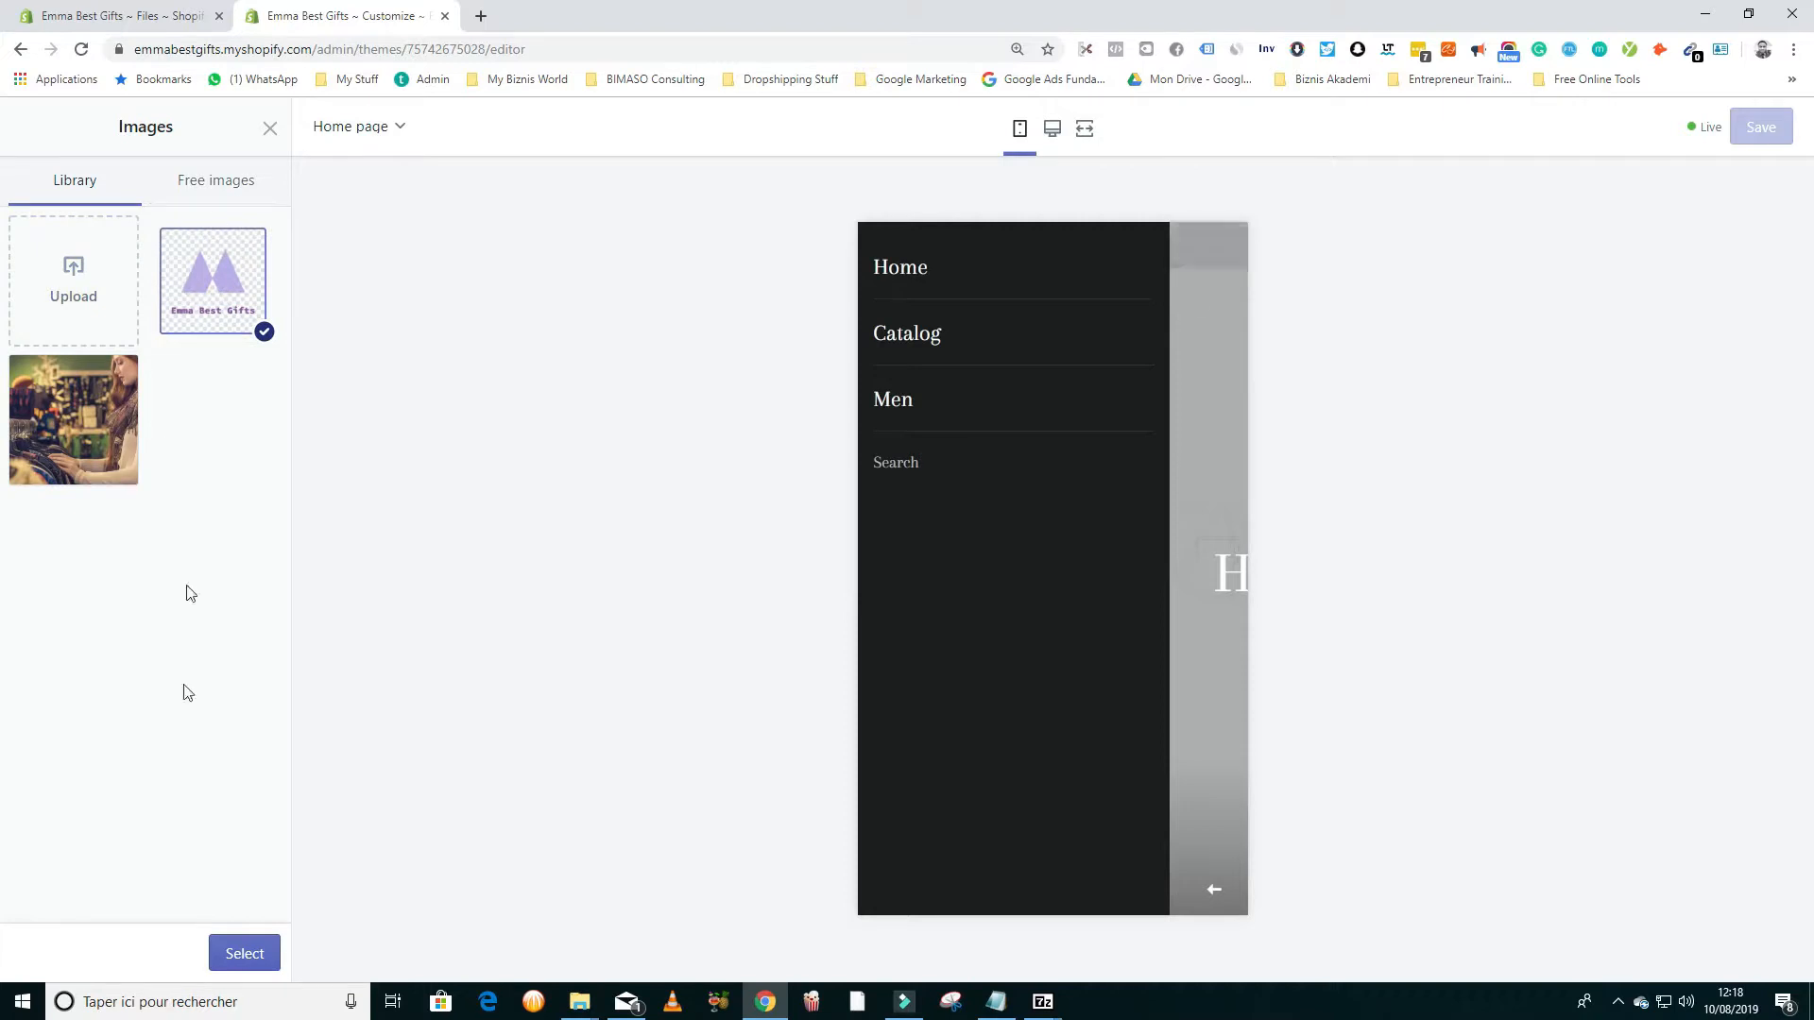
pyautogui.click(241, 954)
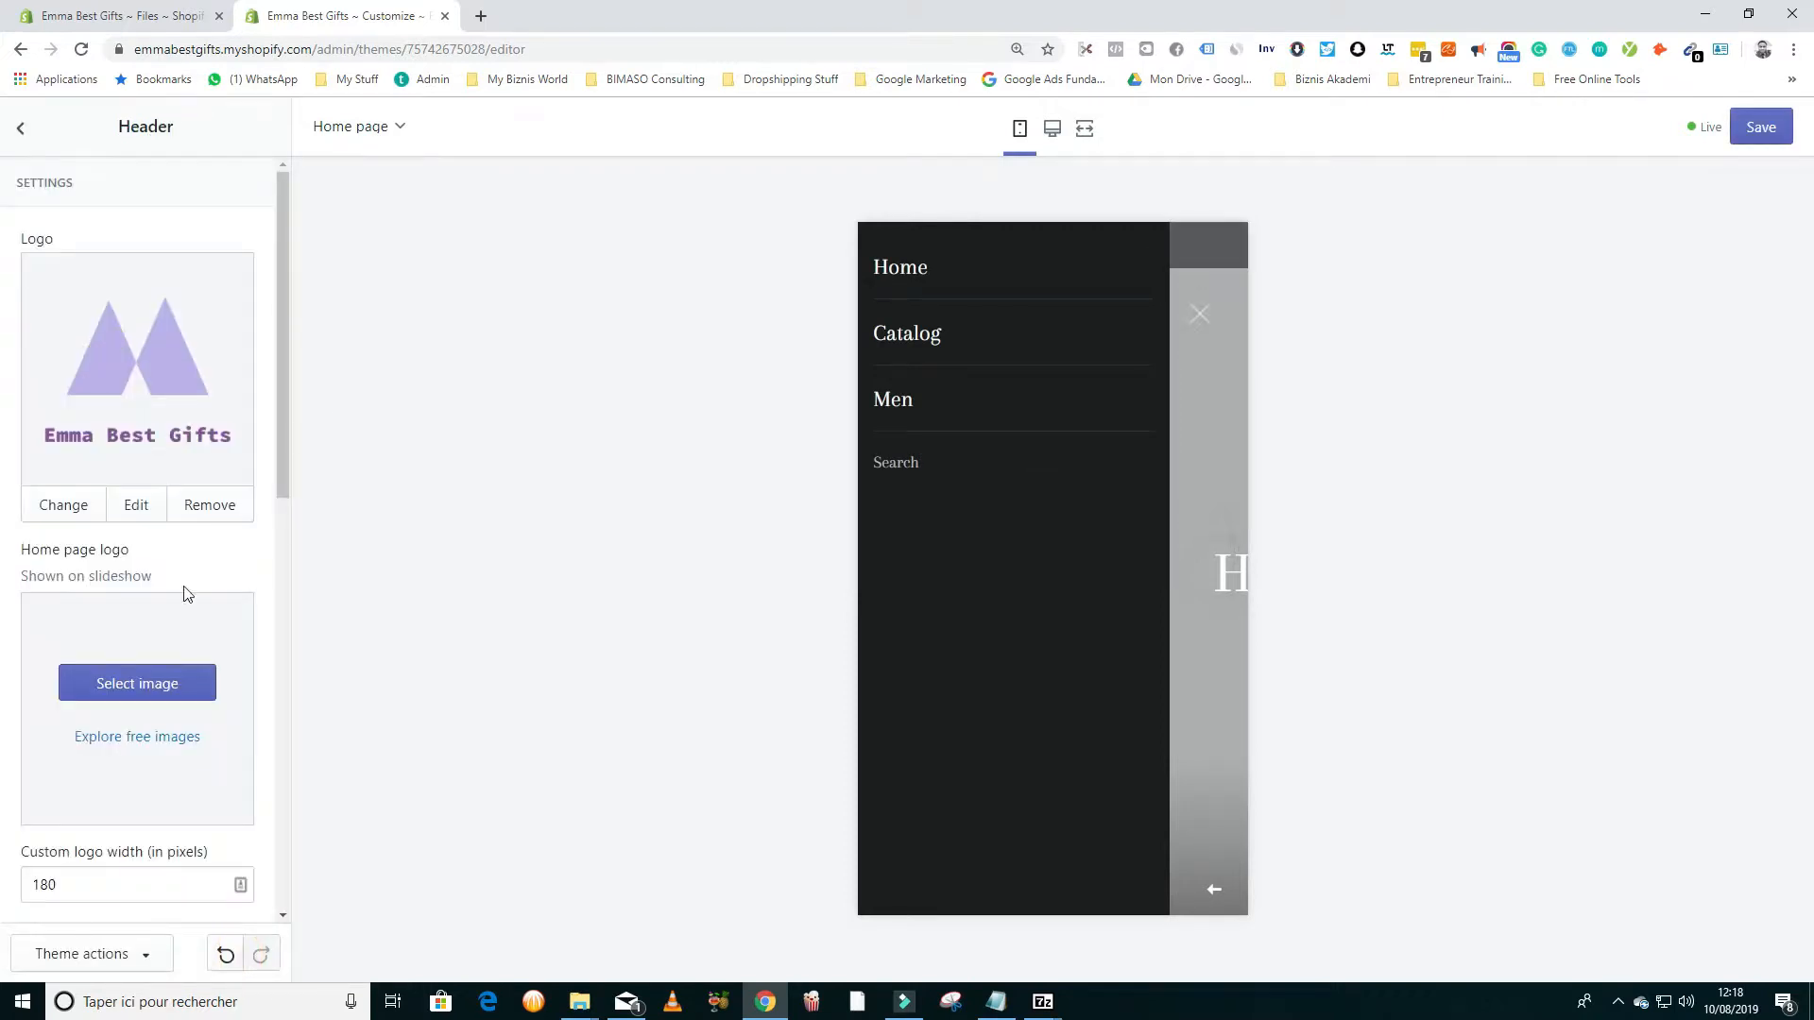
# Step: Set the Emma Best Gifts image as the home page logo too, and close the preview's navigation drawer
pyautogui.scroll(-4, 134, 648)
pyautogui.click(142, 307)
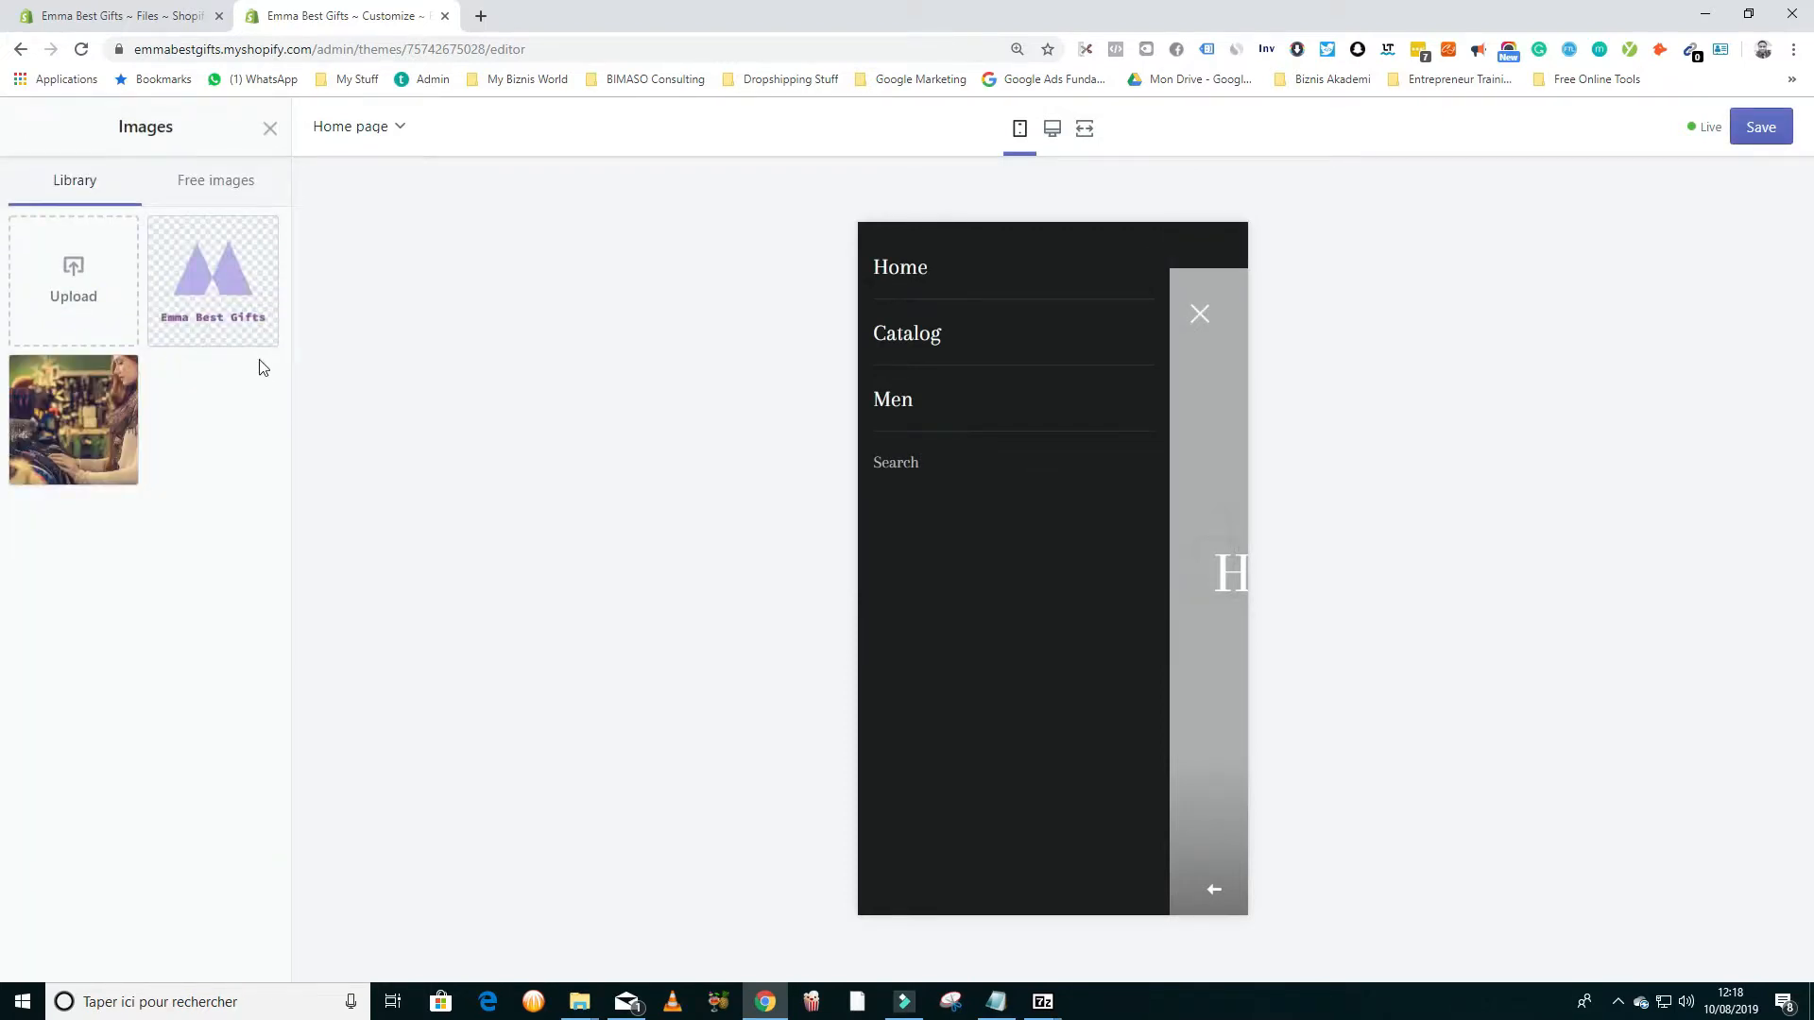
pyautogui.click(215, 281)
pyautogui.click(229, 952)
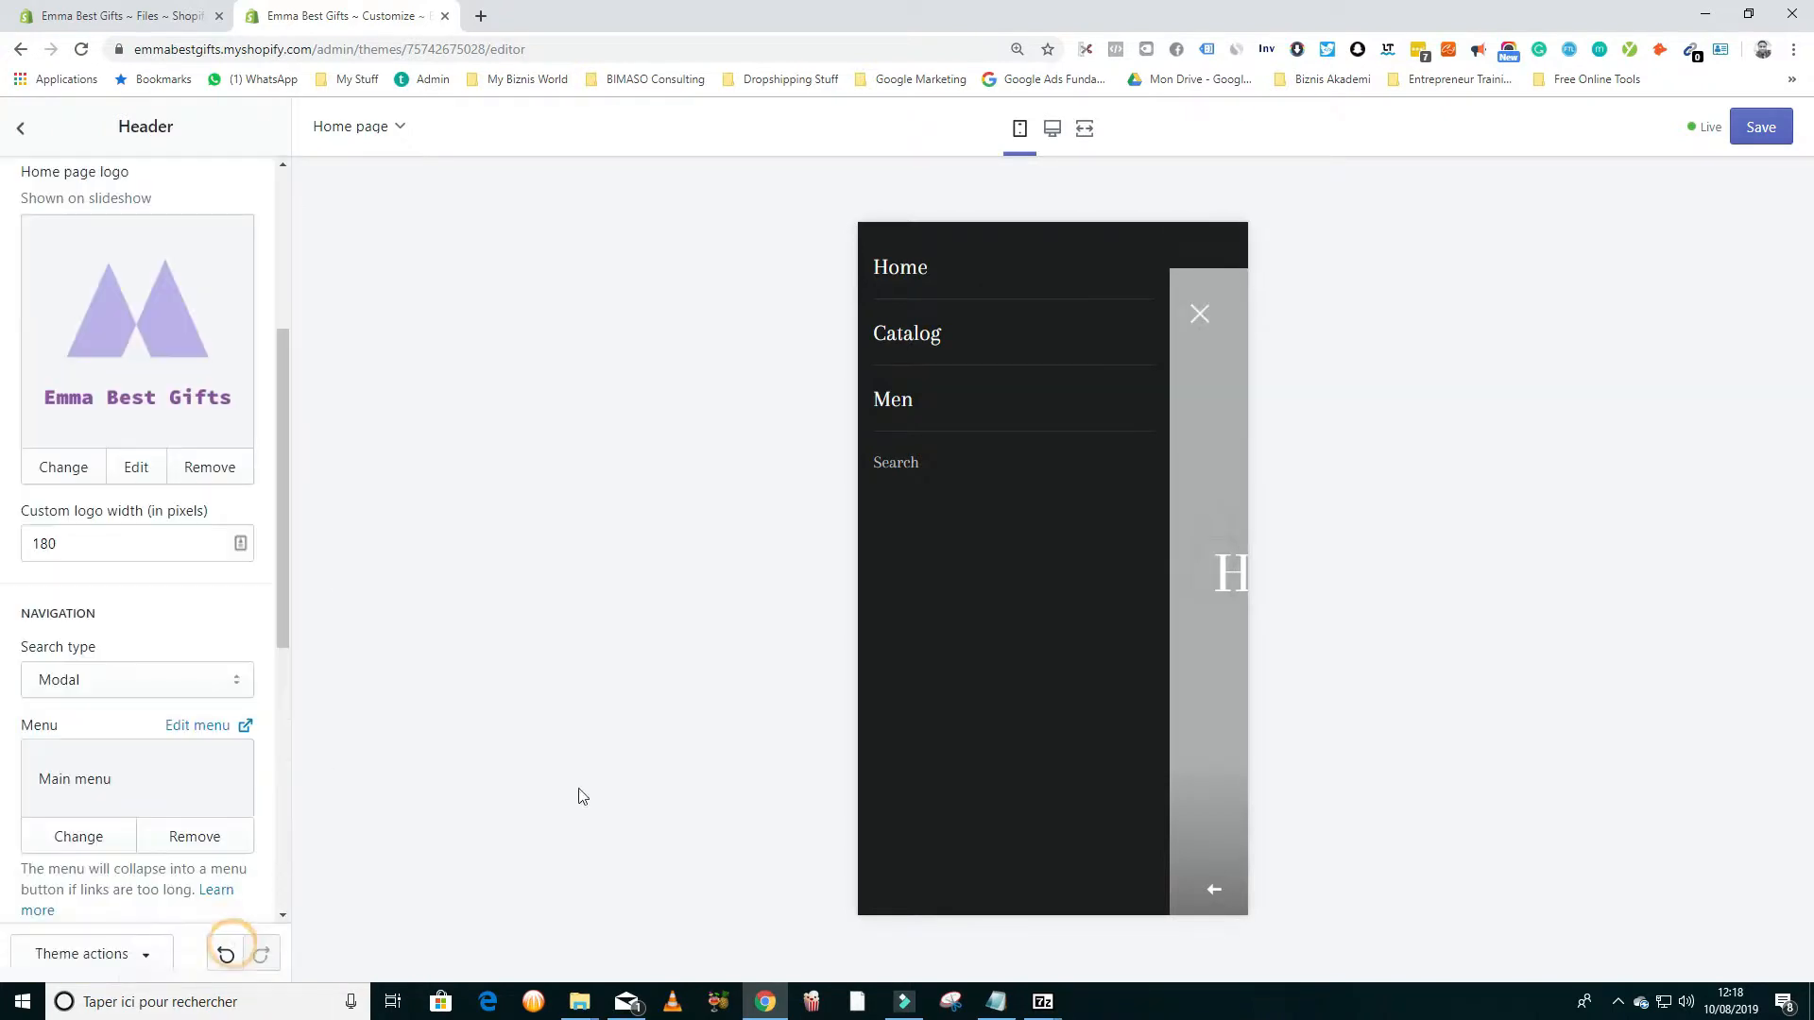
pyautogui.click(1198, 315)
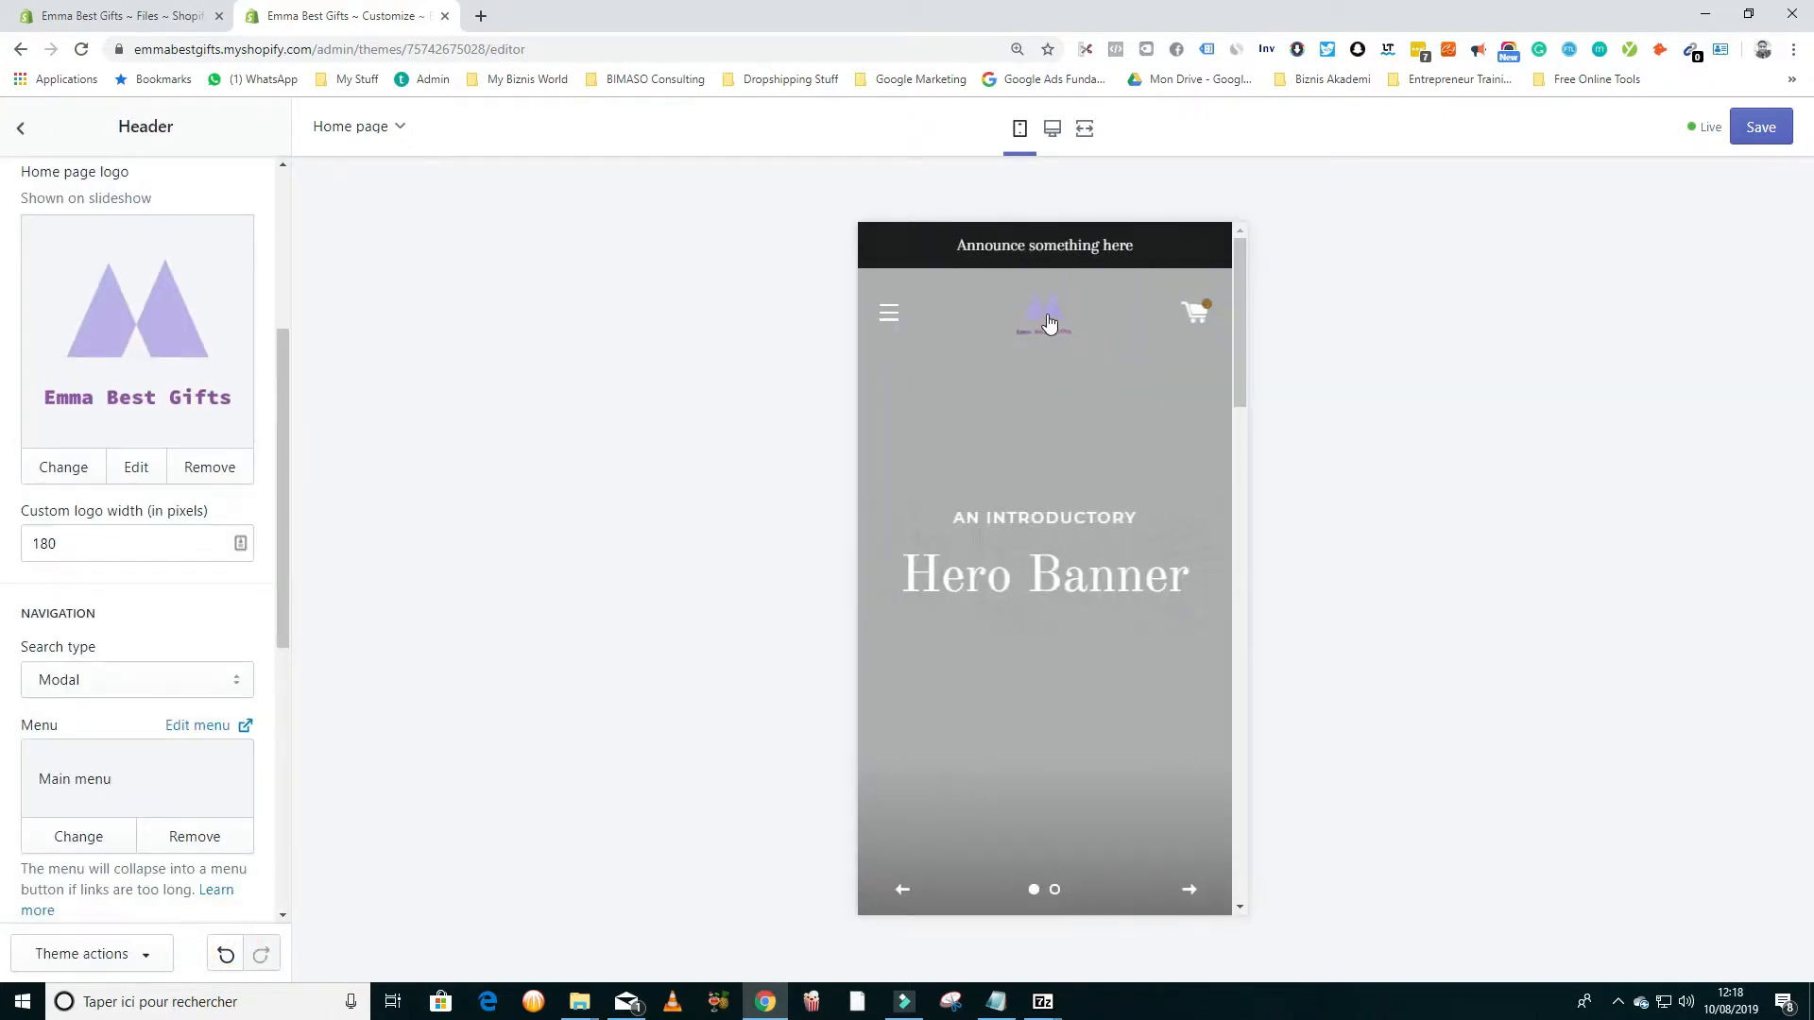
# Step: Review the header's navigation settings and the menu choices for the secondary sidebar menu, keeping the current selection
pyautogui.scroll(-6, 94, 679)
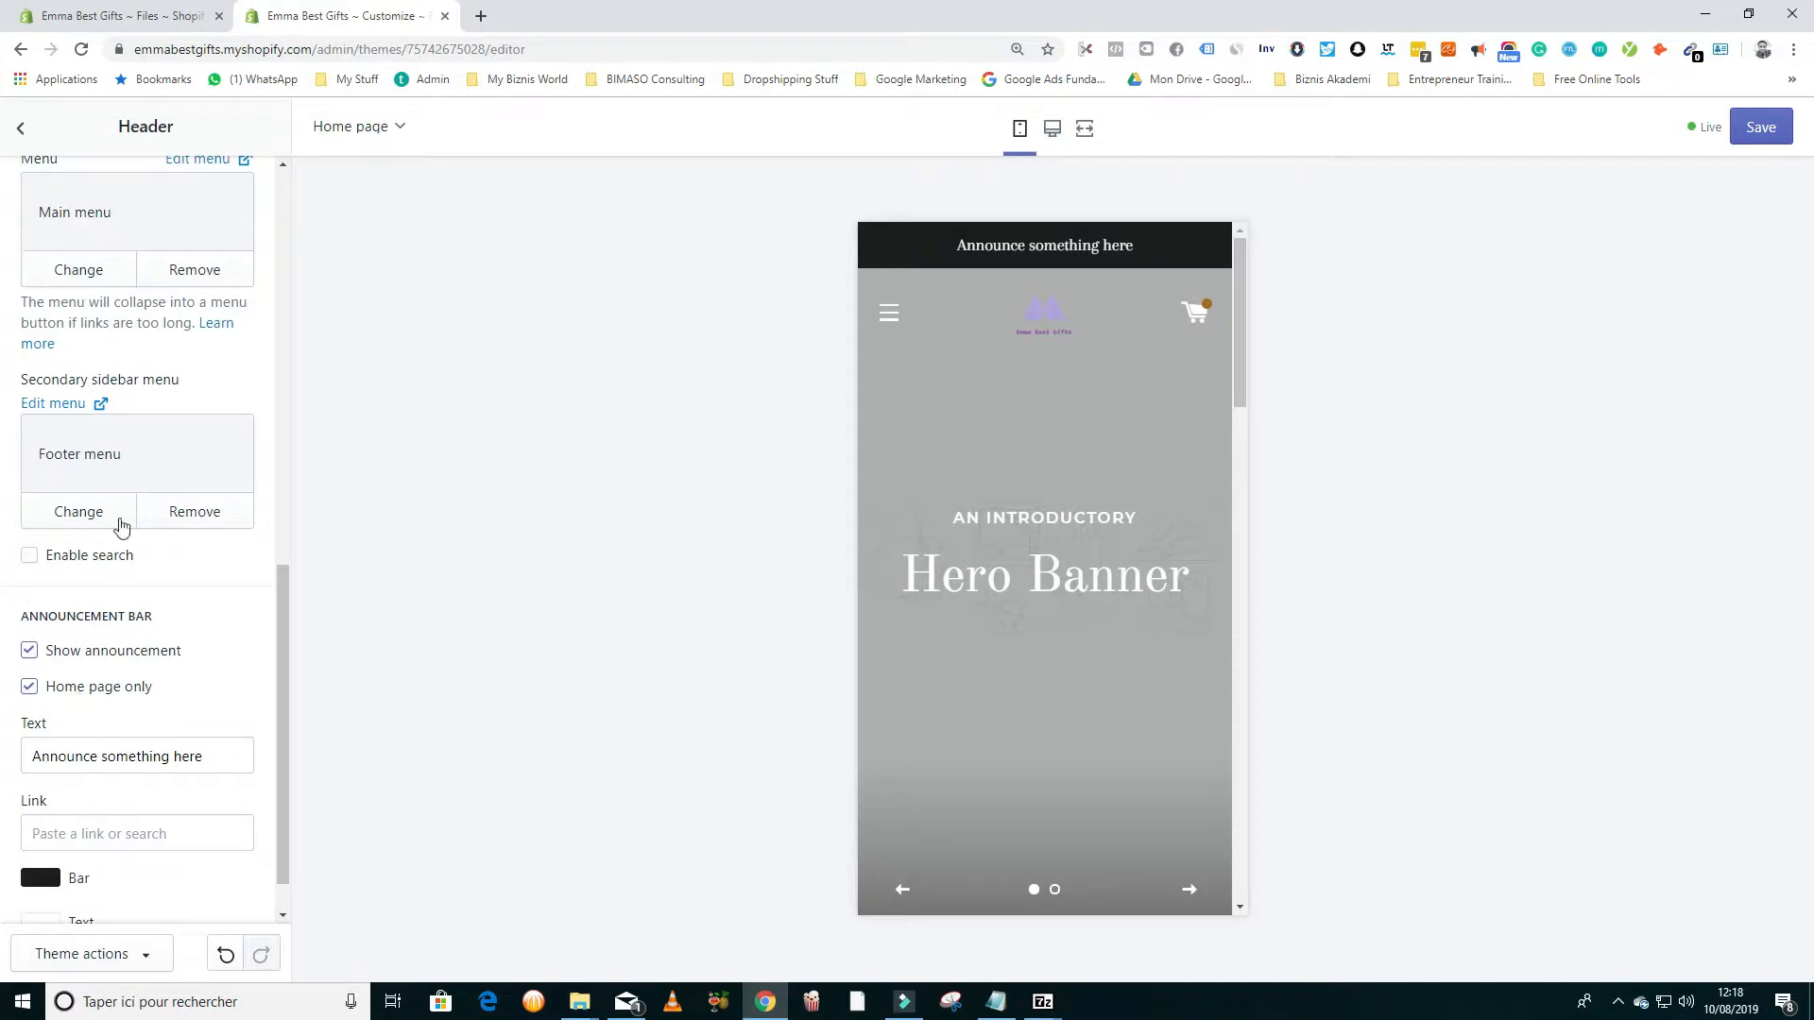
pyautogui.scroll(2, 122, 526)
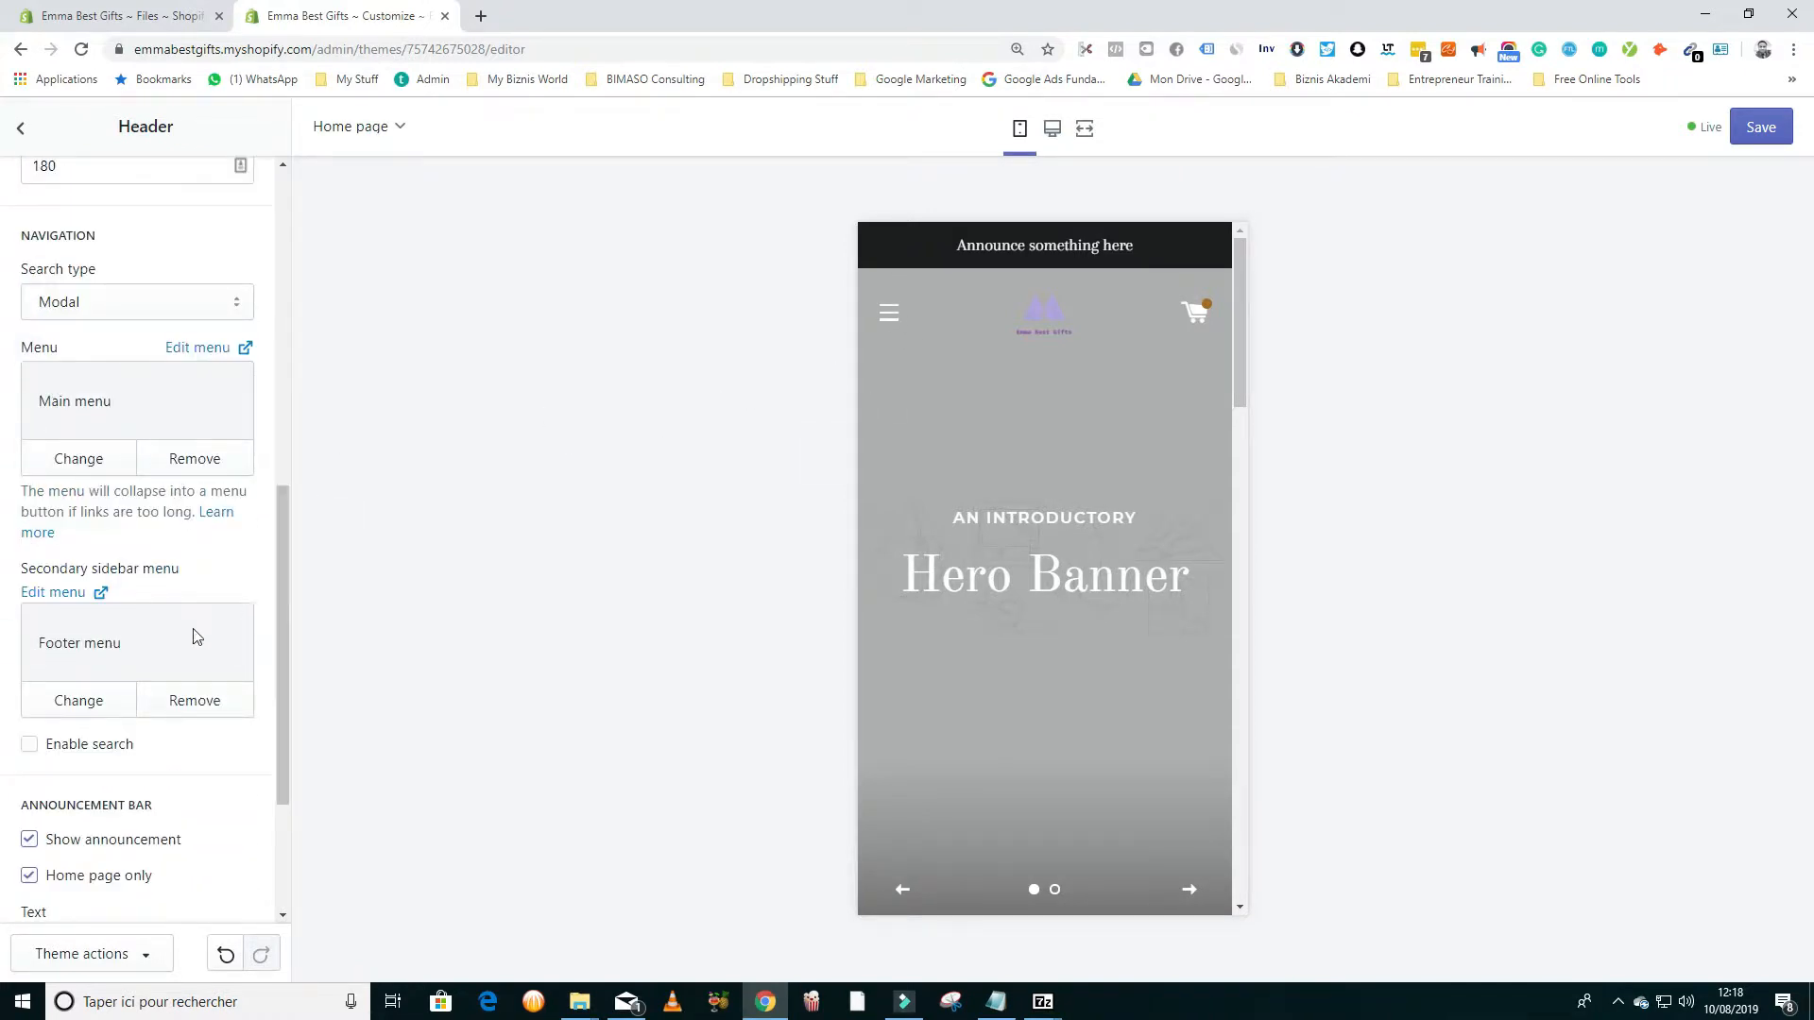
pyautogui.scroll(-2, 197, 637)
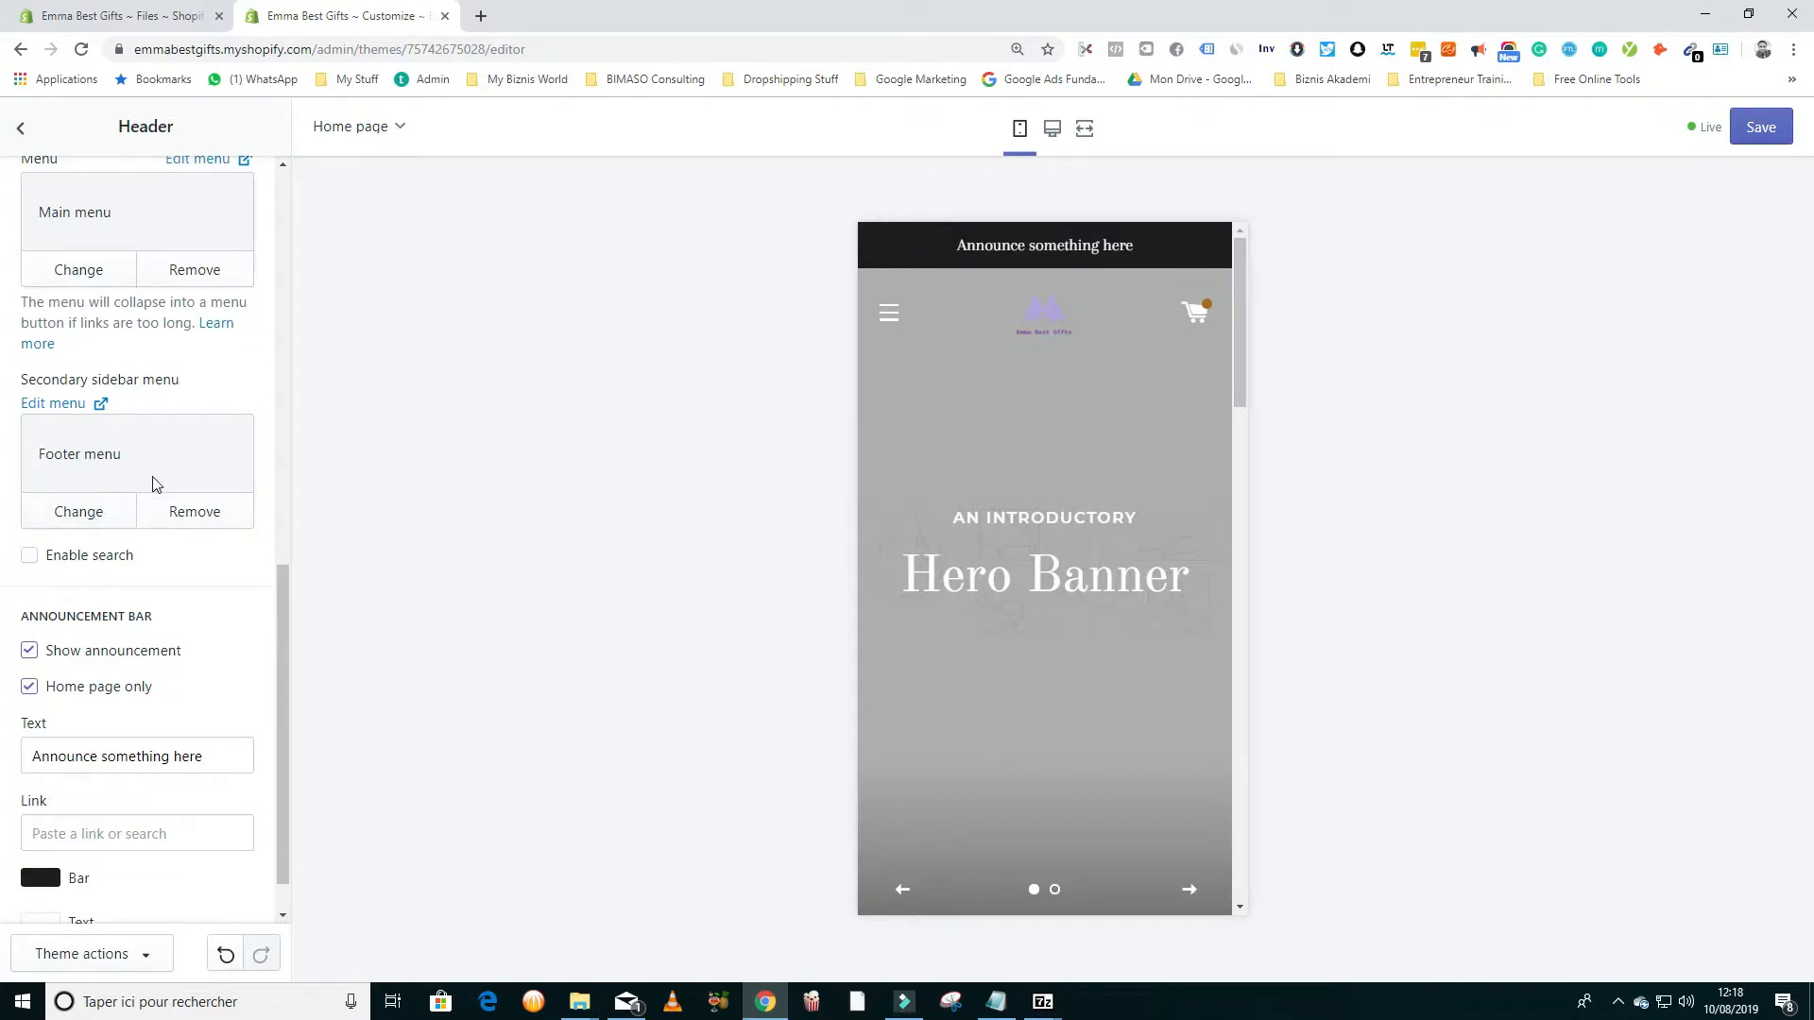
pyautogui.click(78, 512)
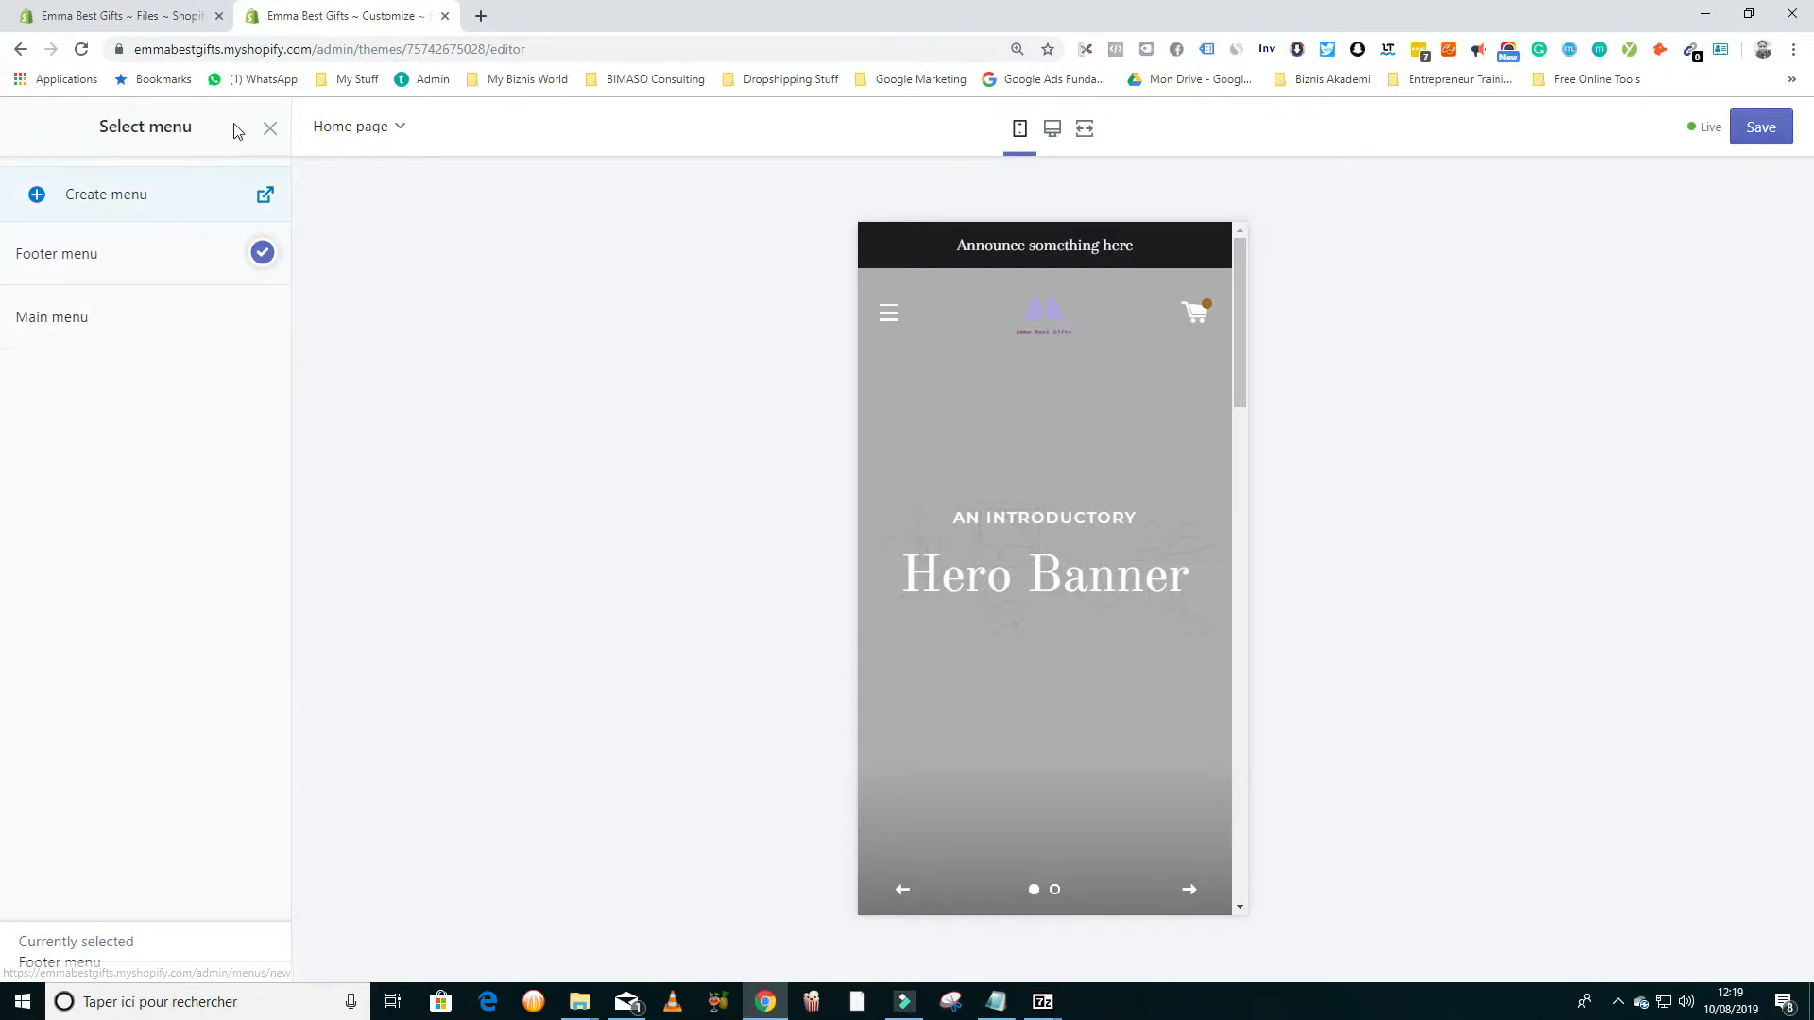
pyautogui.click(270, 129)
# Step: Change the announcement bar text to "Free Shipping today only" and close the preview's navigation drawer
pyautogui.scroll(-1, 130, 690)
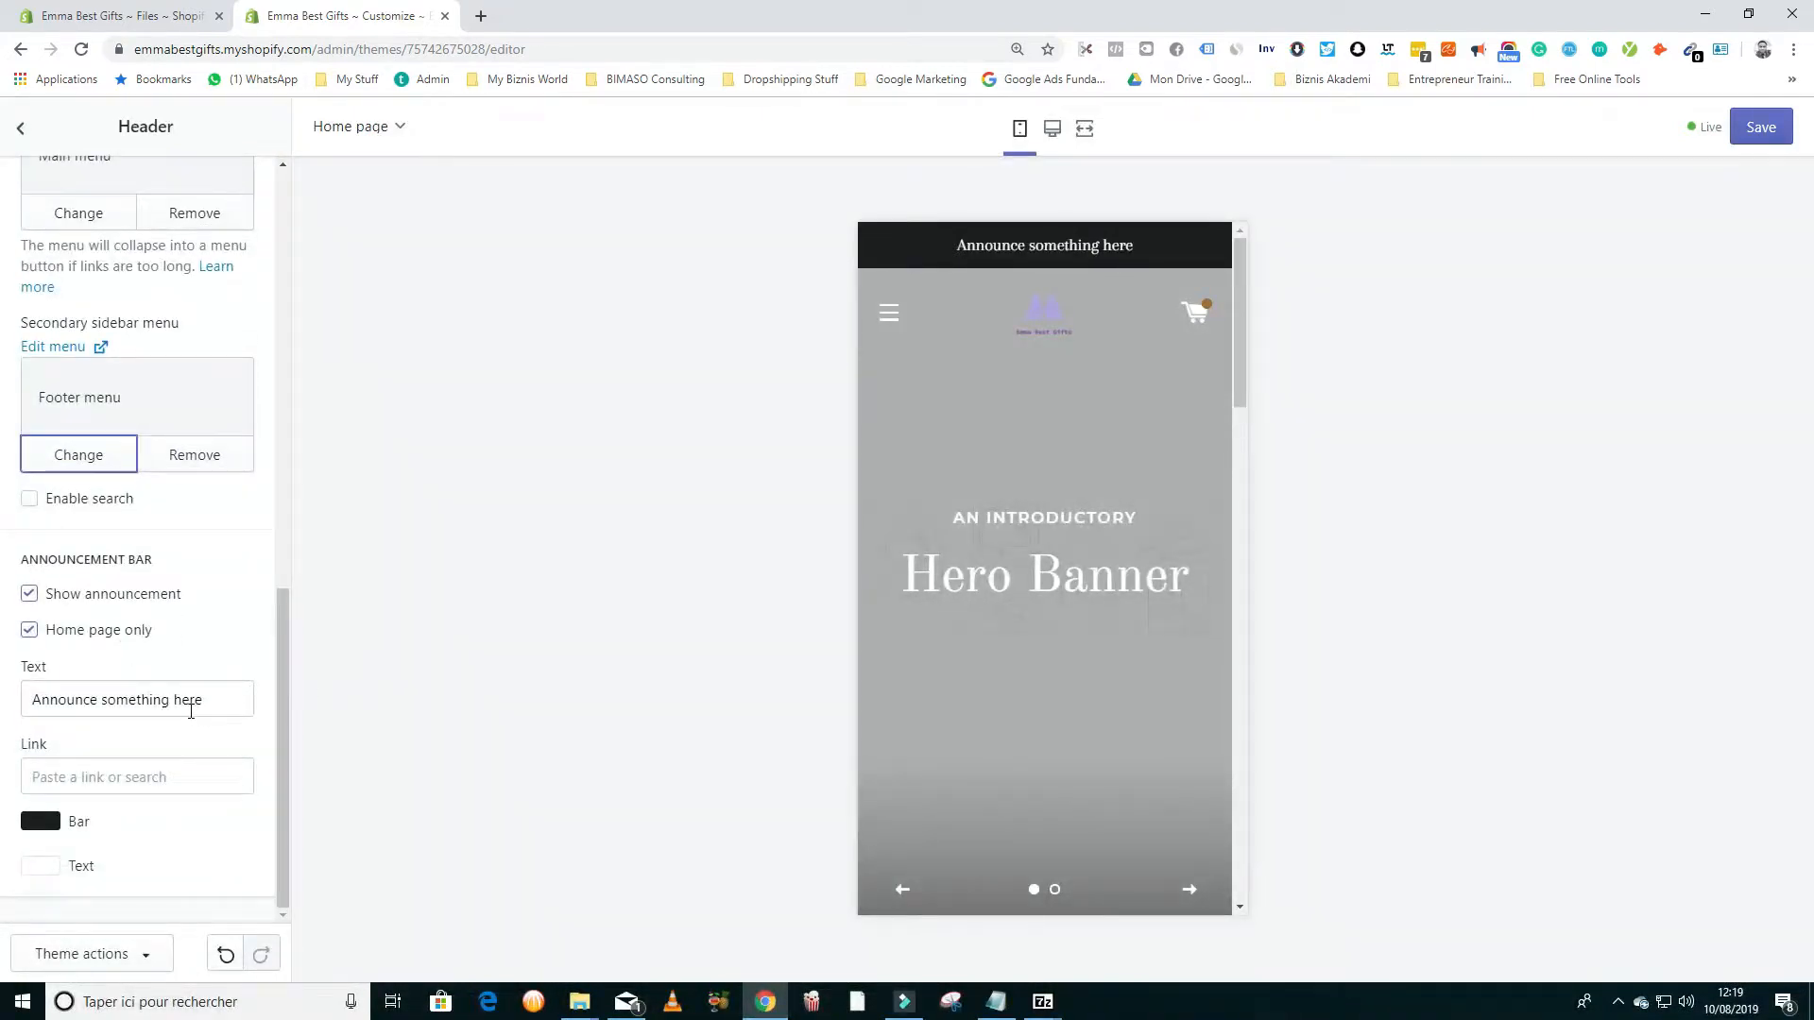
pyautogui.moveTo(222, 700); pyautogui.dragTo(3, 723)
pyautogui.click(6, 728)
pyautogui.hotkey('ctrl', 'a')
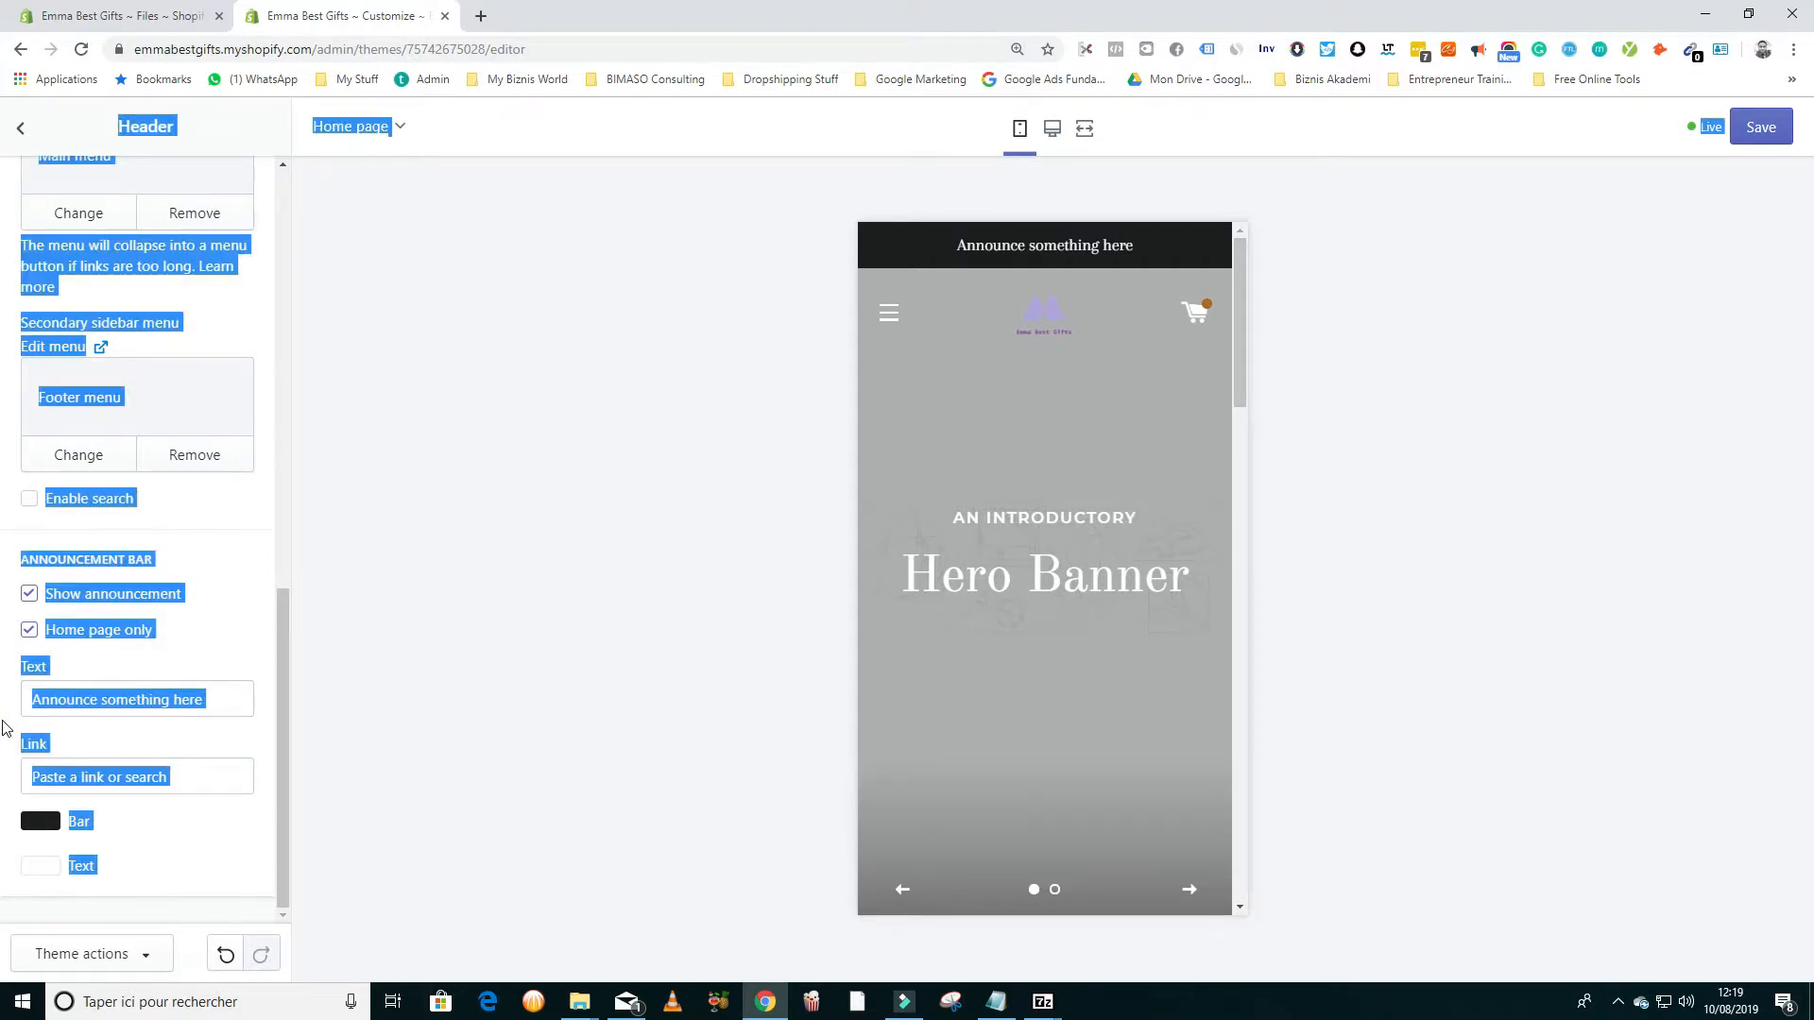
pyautogui.click(194, 701)
pyautogui.moveTo(193, 703); pyautogui.dragTo(189, 704)
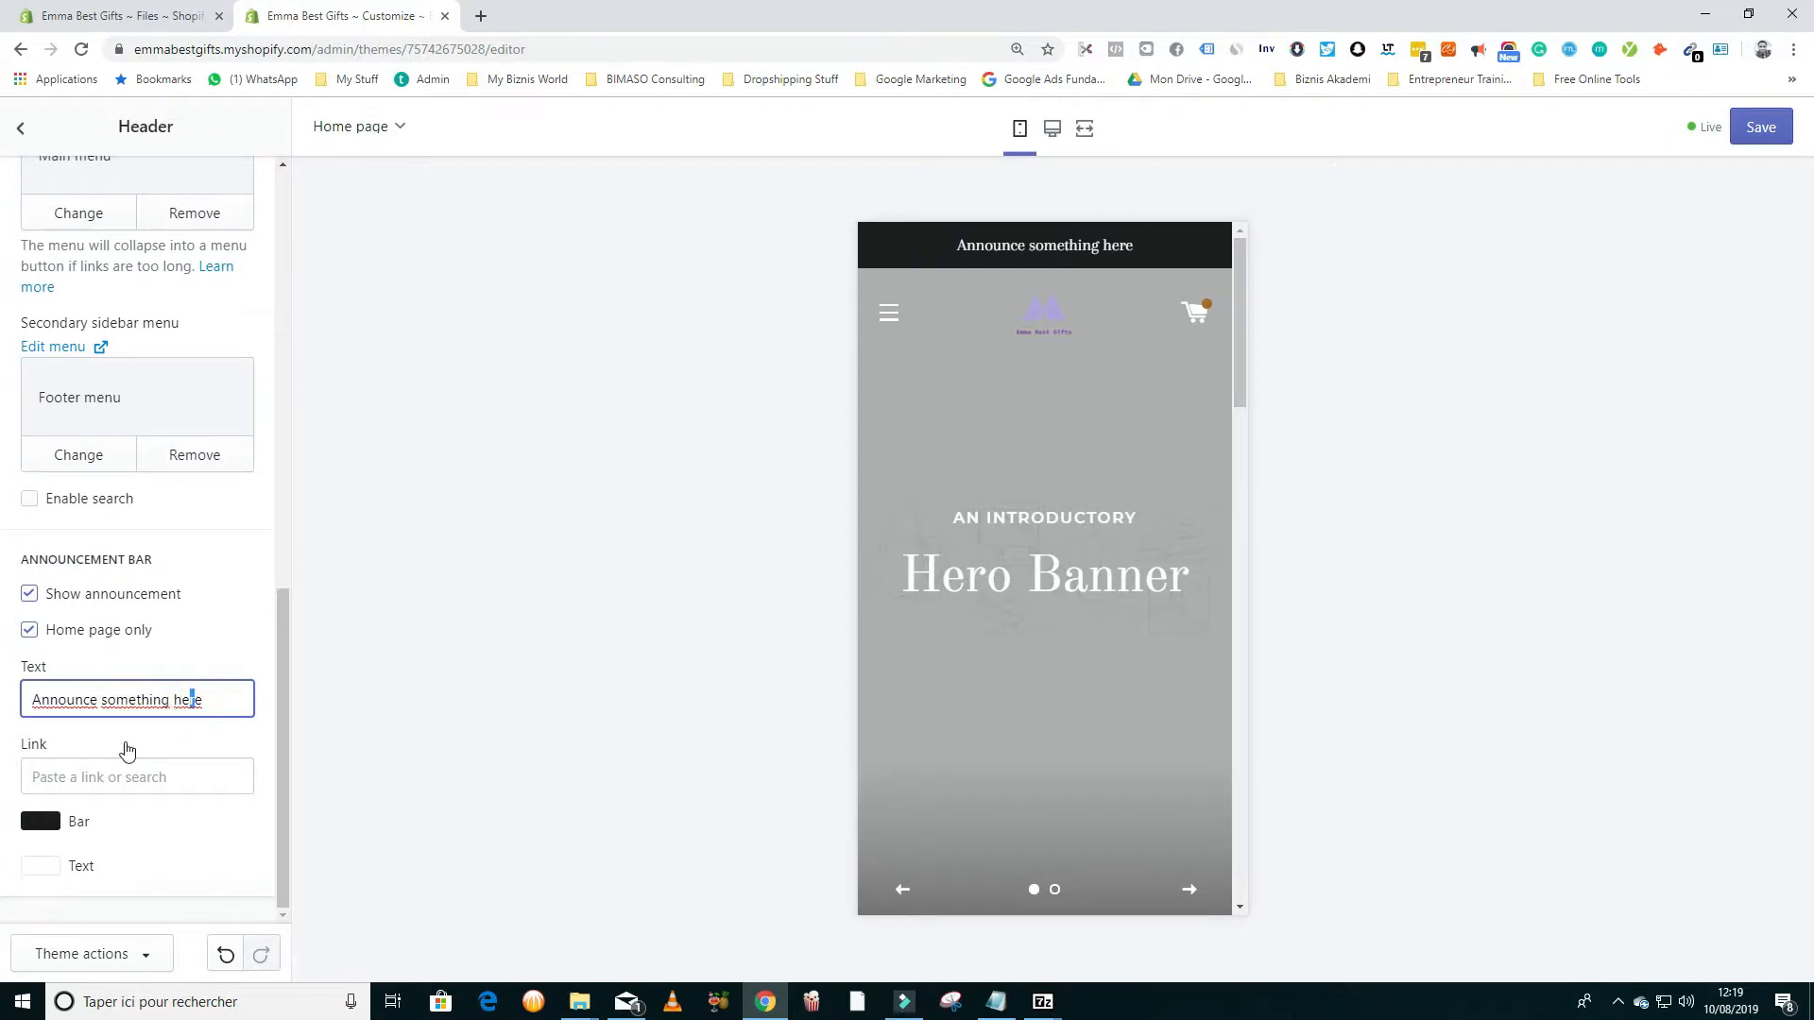
pyautogui.hotkey('ctrl', 'a')
pyautogui.write('F')
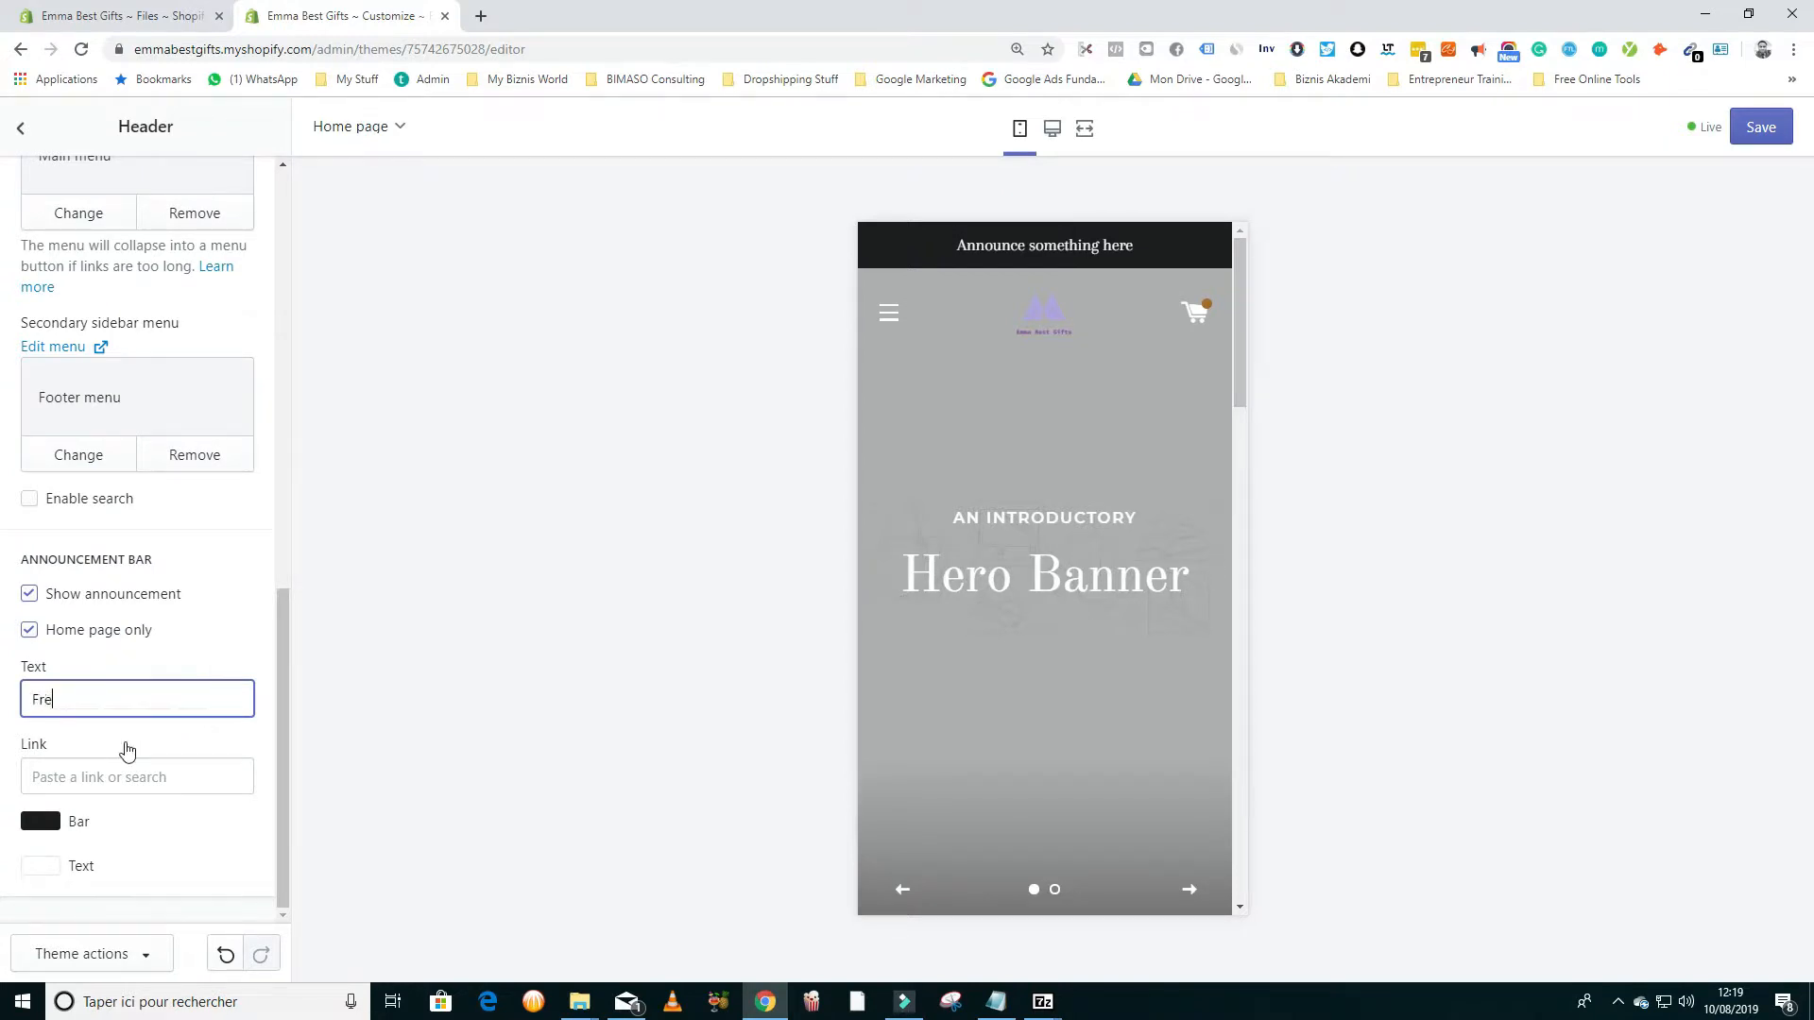
pyautogui.write('ree Shipping today only')
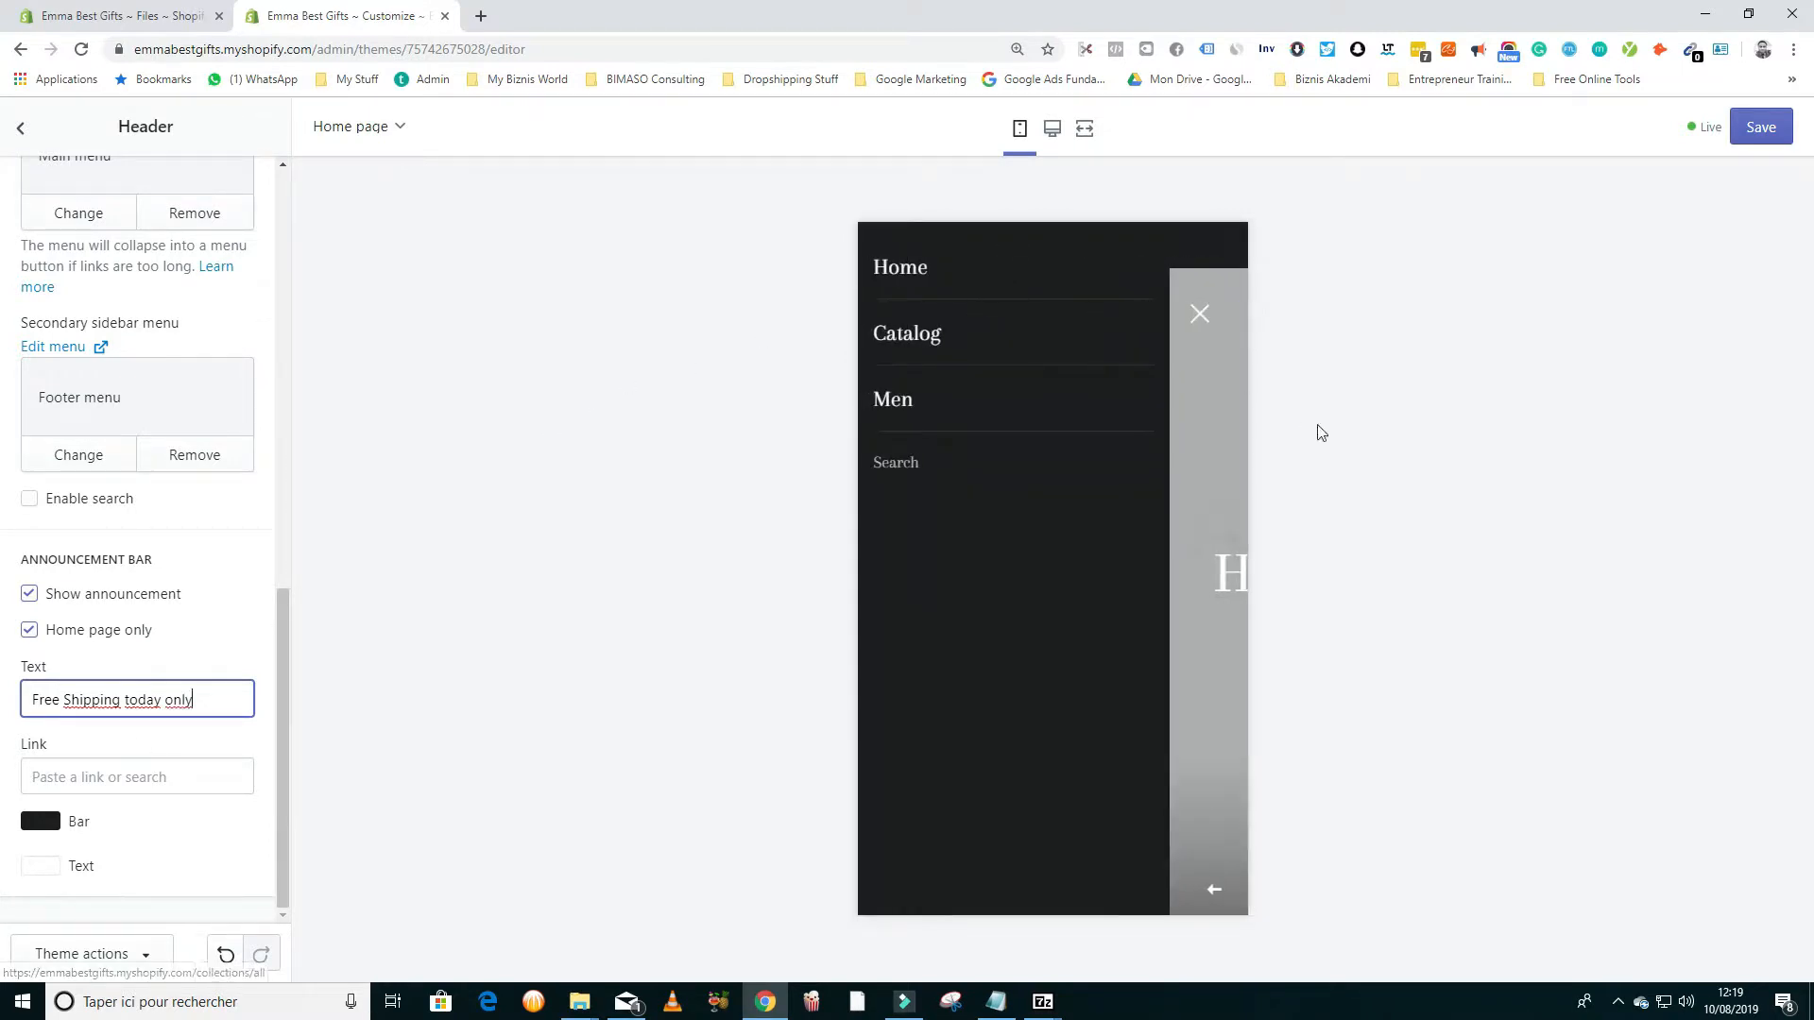
pyautogui.click(1199, 316)
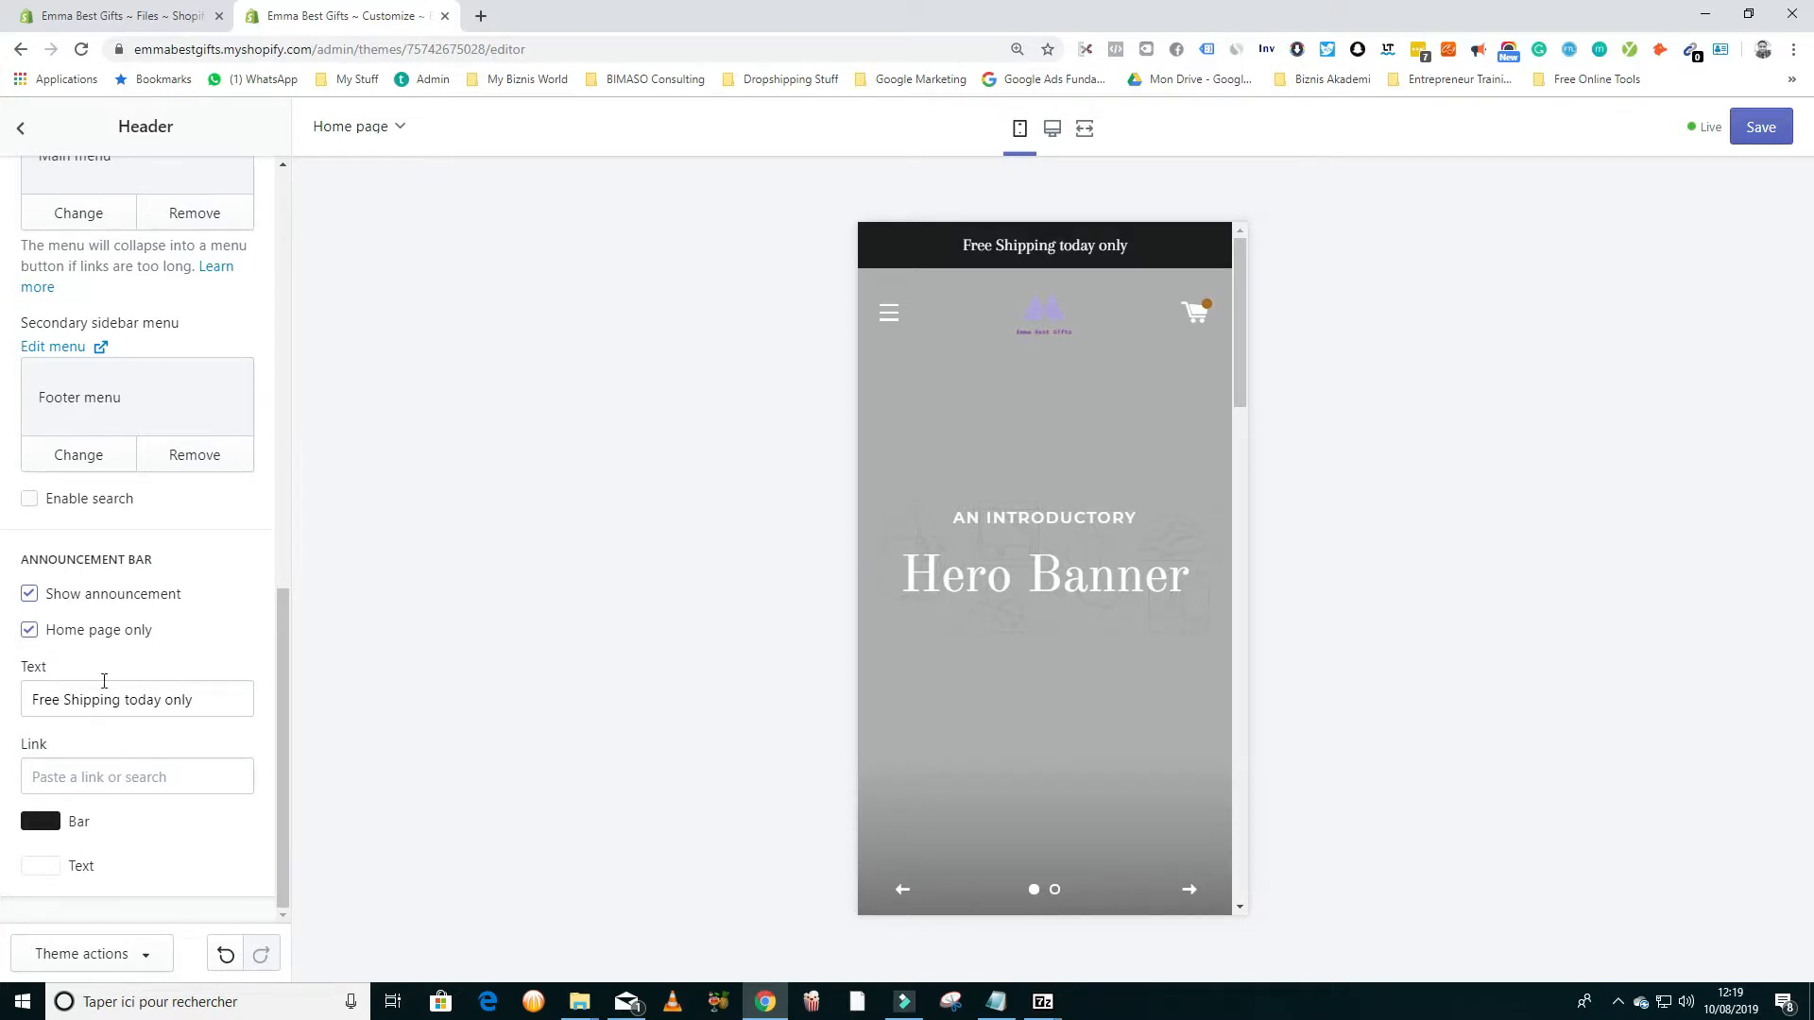
# Step: Save the theme changes and return from the header settings to the home page sections
pyautogui.scroll(10, 185, 372)
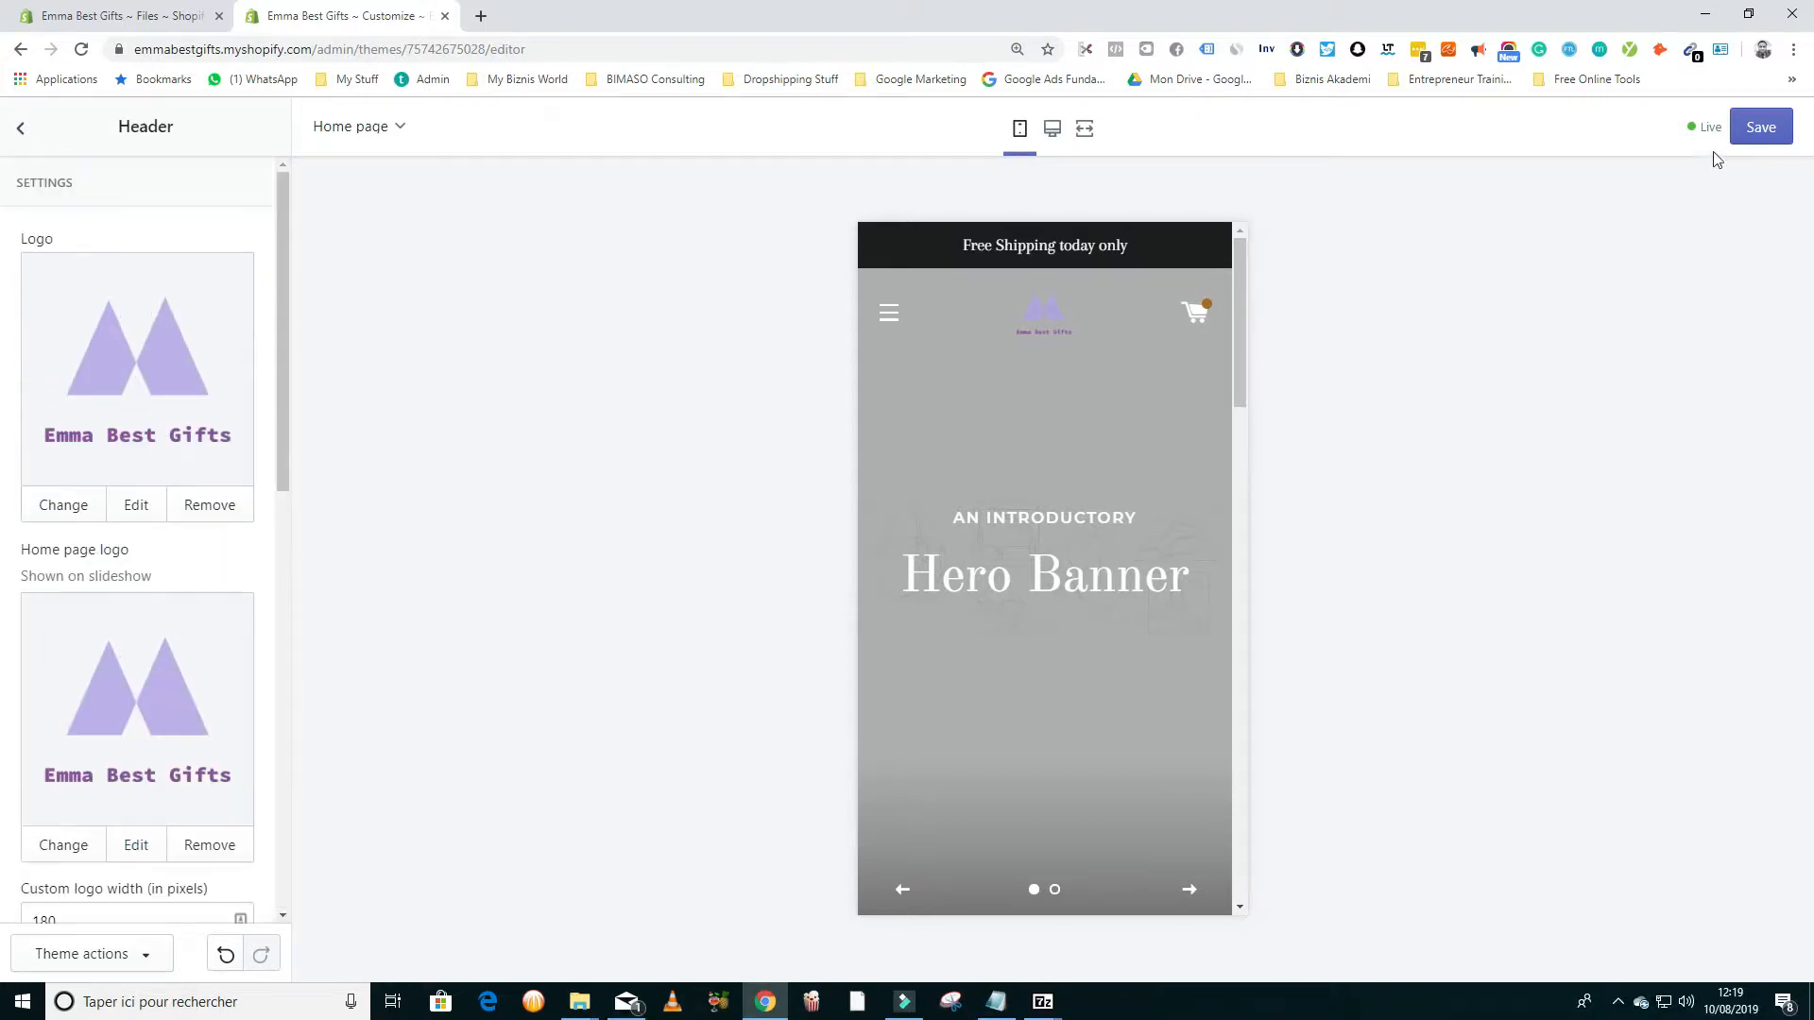
pyautogui.click(1753, 128)
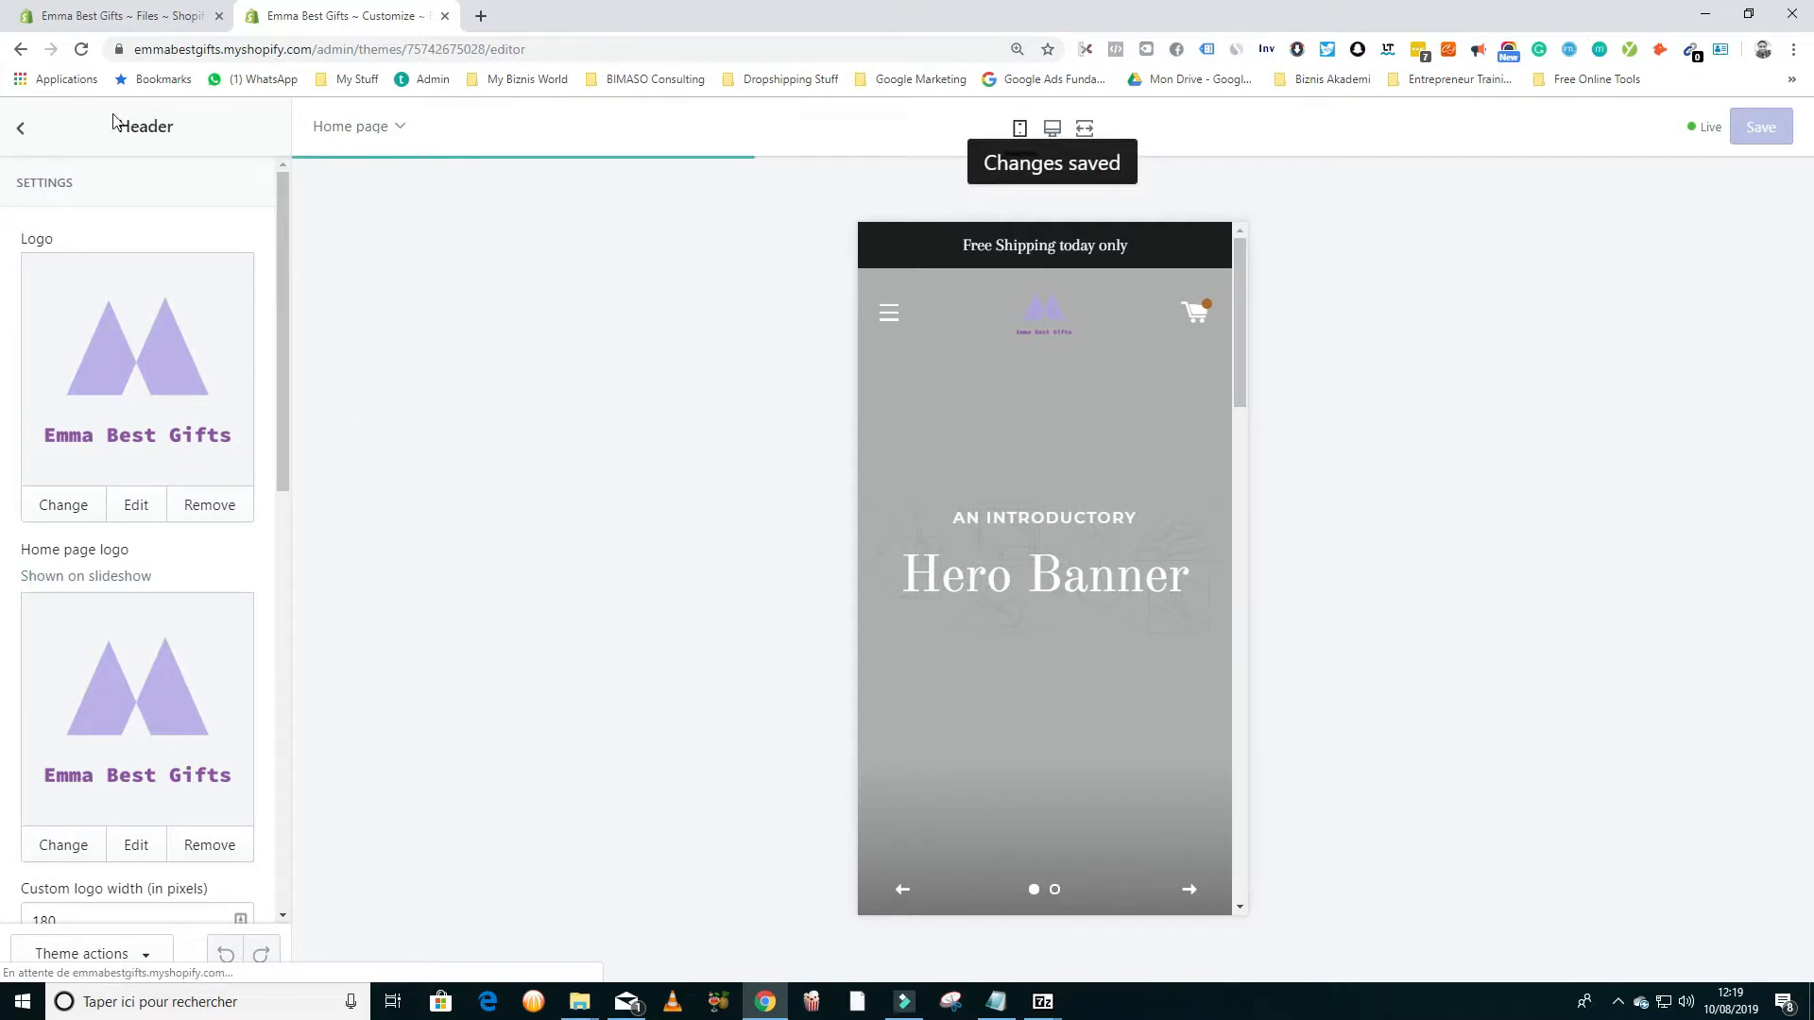
pyautogui.scroll(-3, 190, 566)
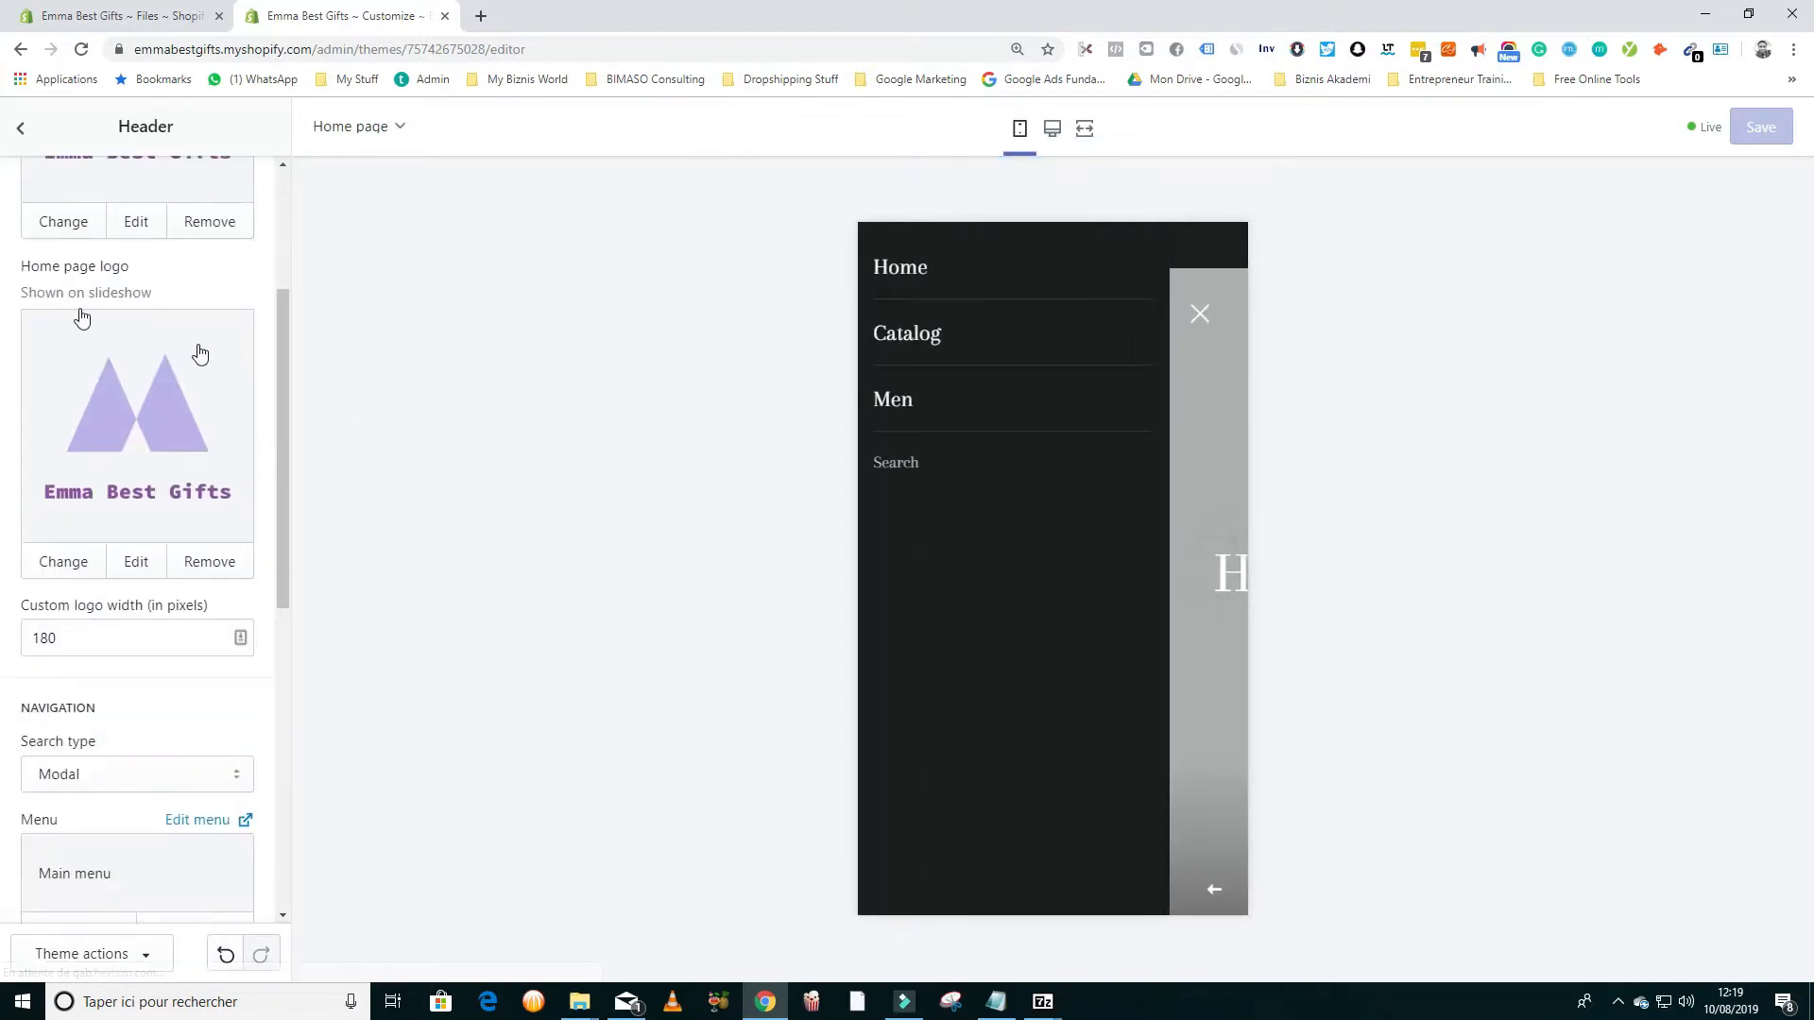
pyautogui.click(20, 127)
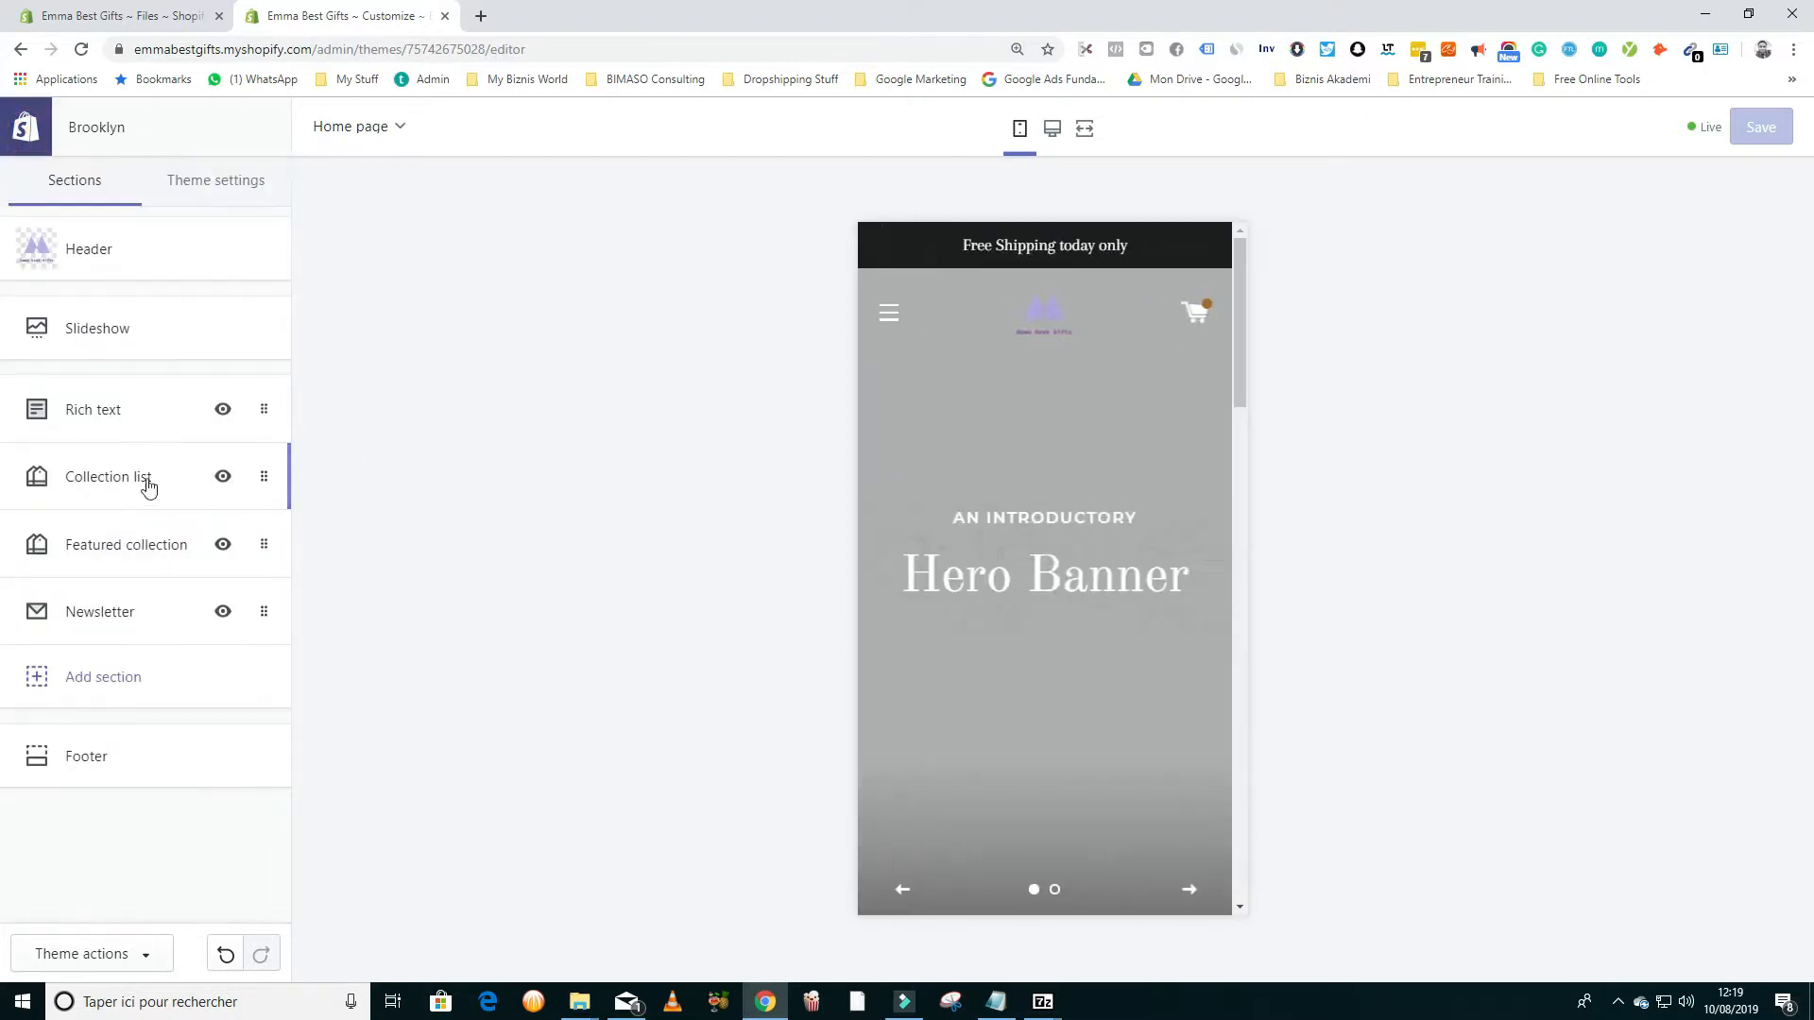
# Step: Set the first slideshow slide's image to the free Good Vibes photo of two laughing women
pyautogui.click(113, 333)
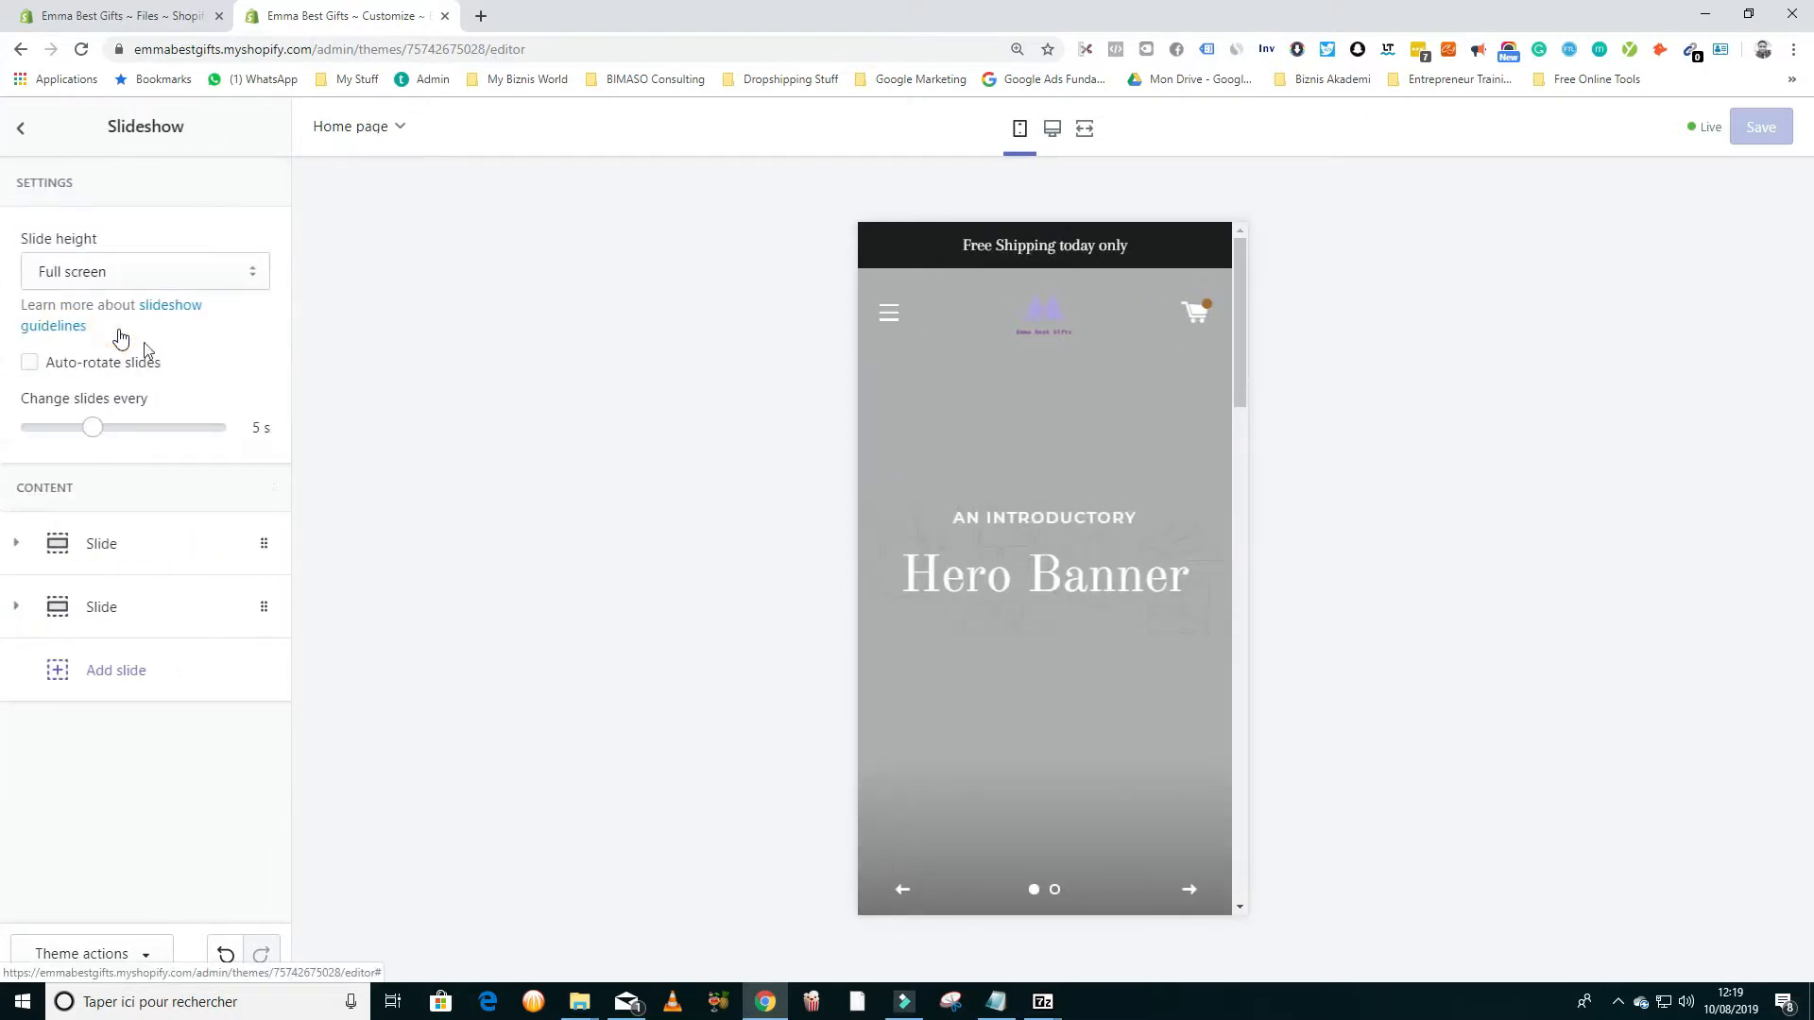
pyautogui.click(19, 547)
pyautogui.click(154, 712)
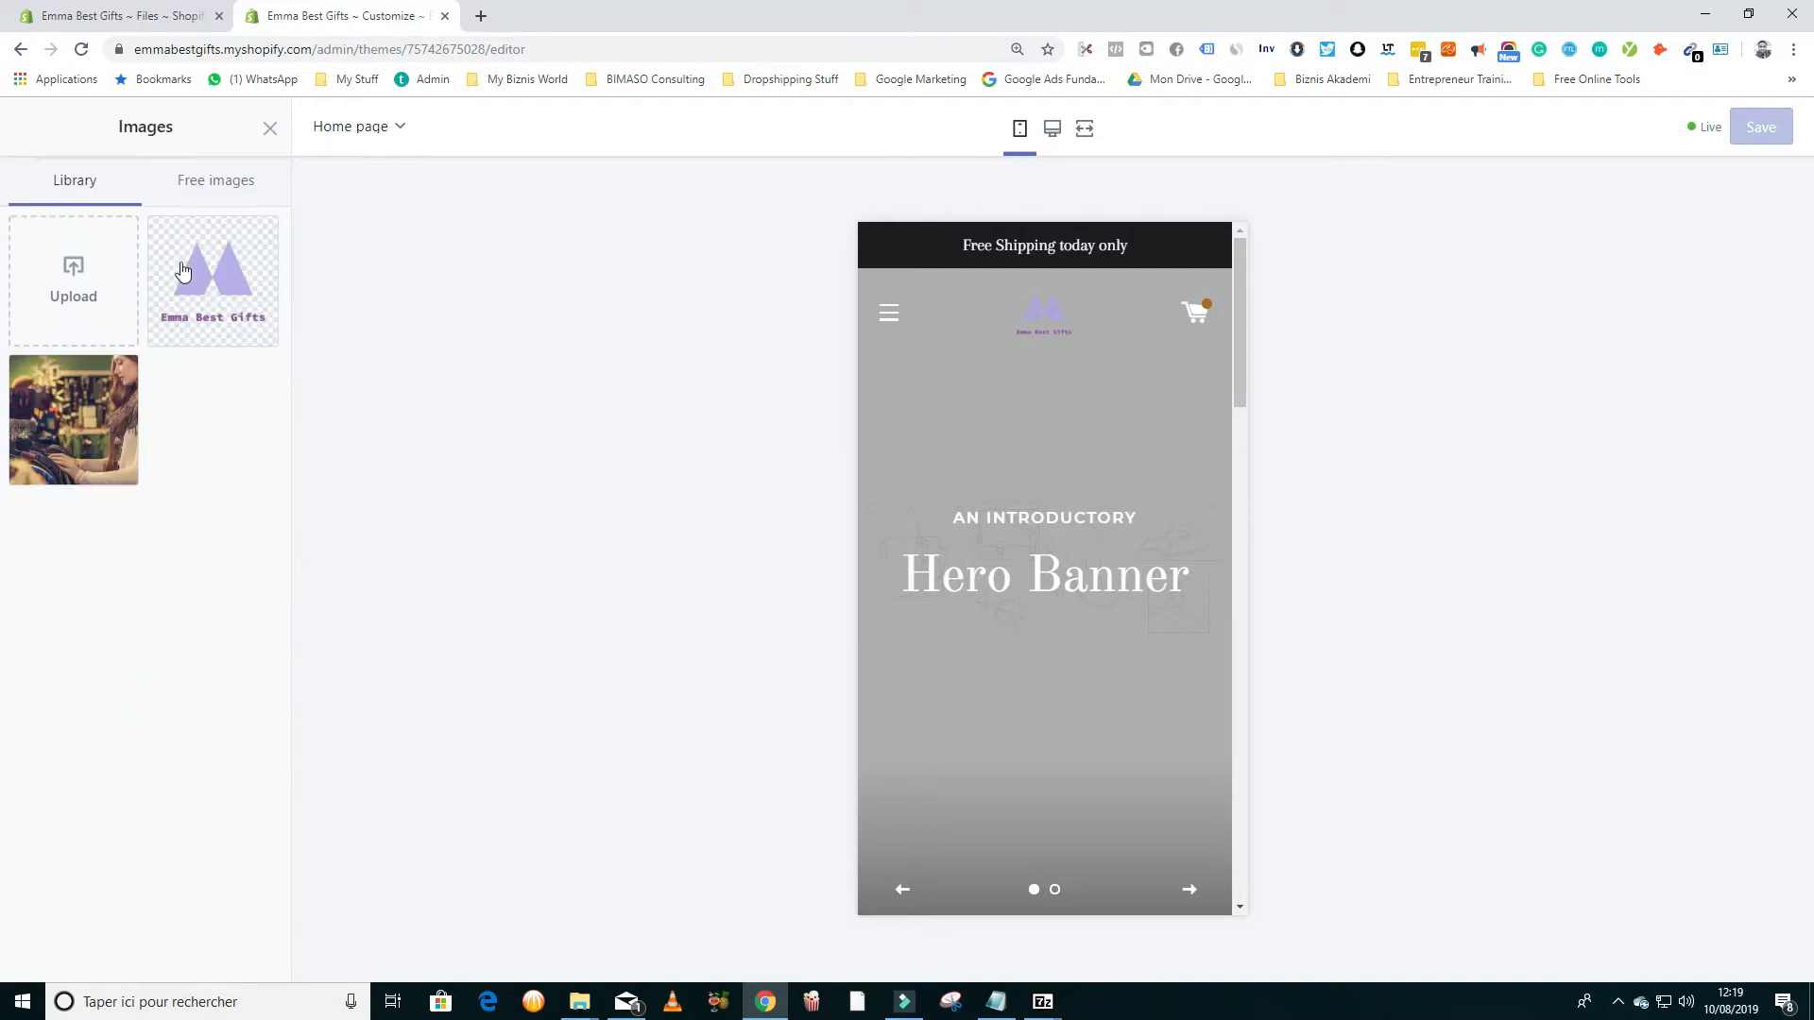
pyautogui.click(189, 182)
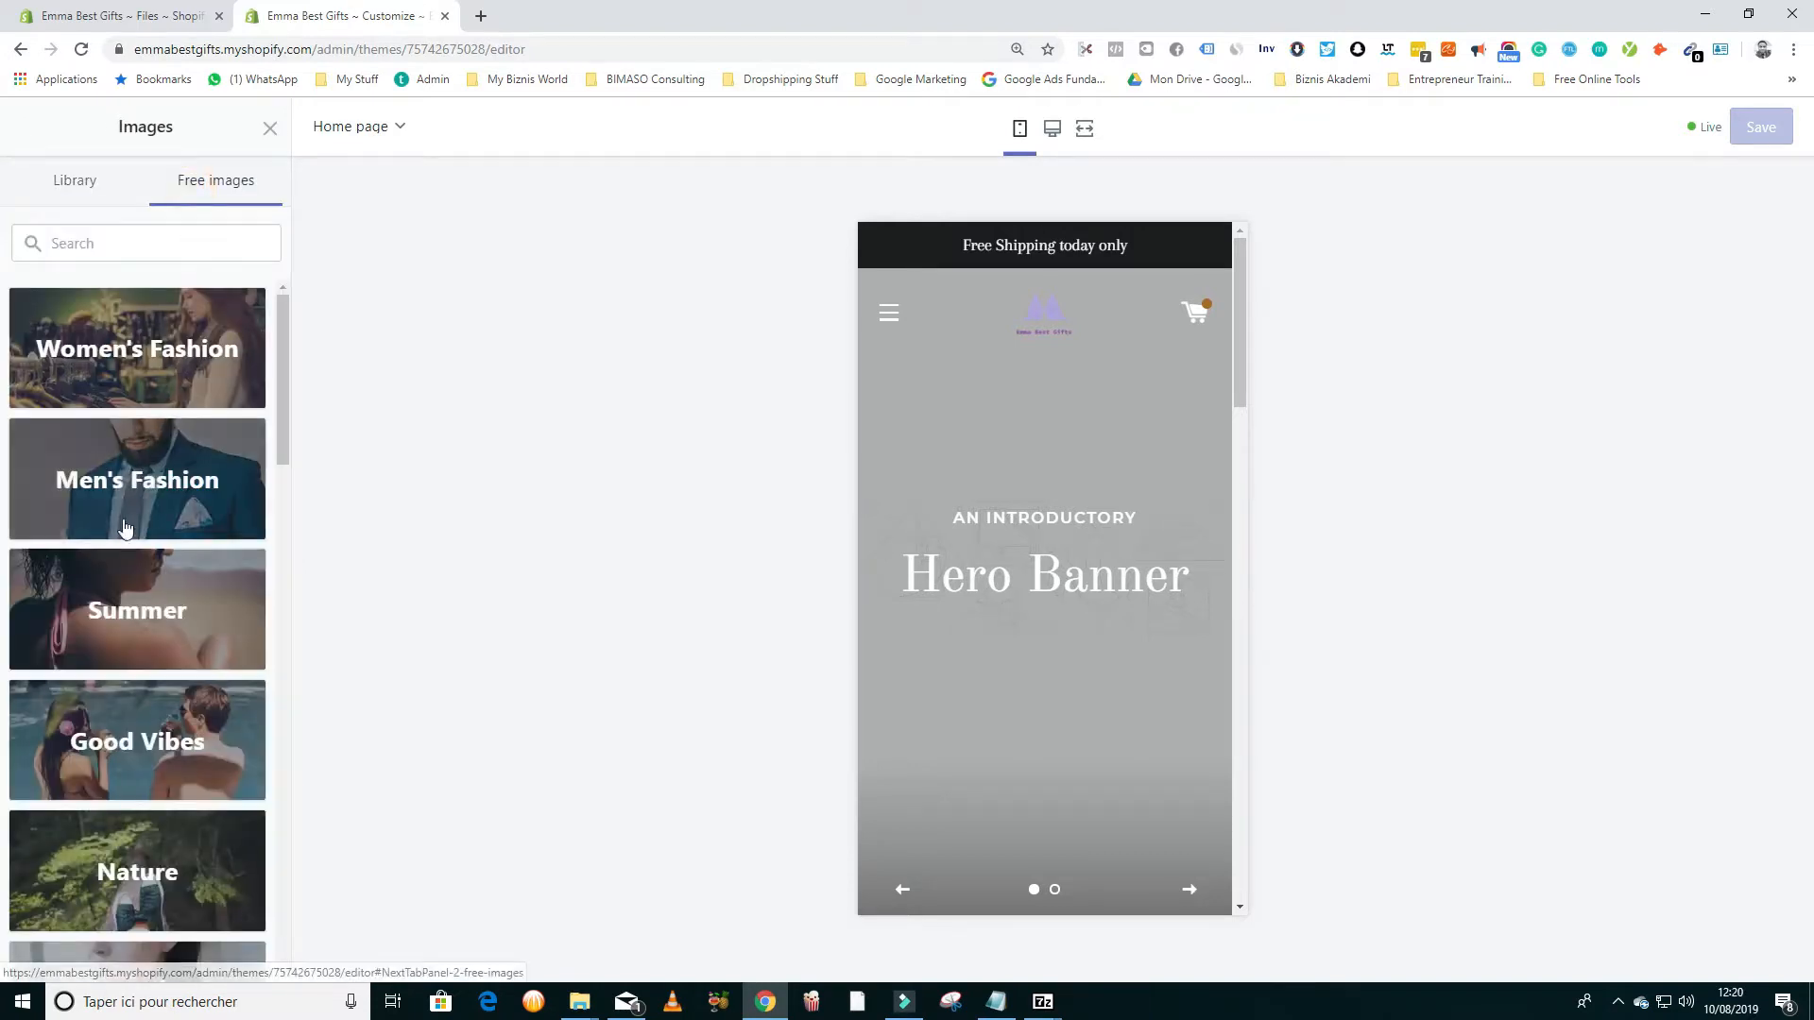
pyautogui.click(138, 715)
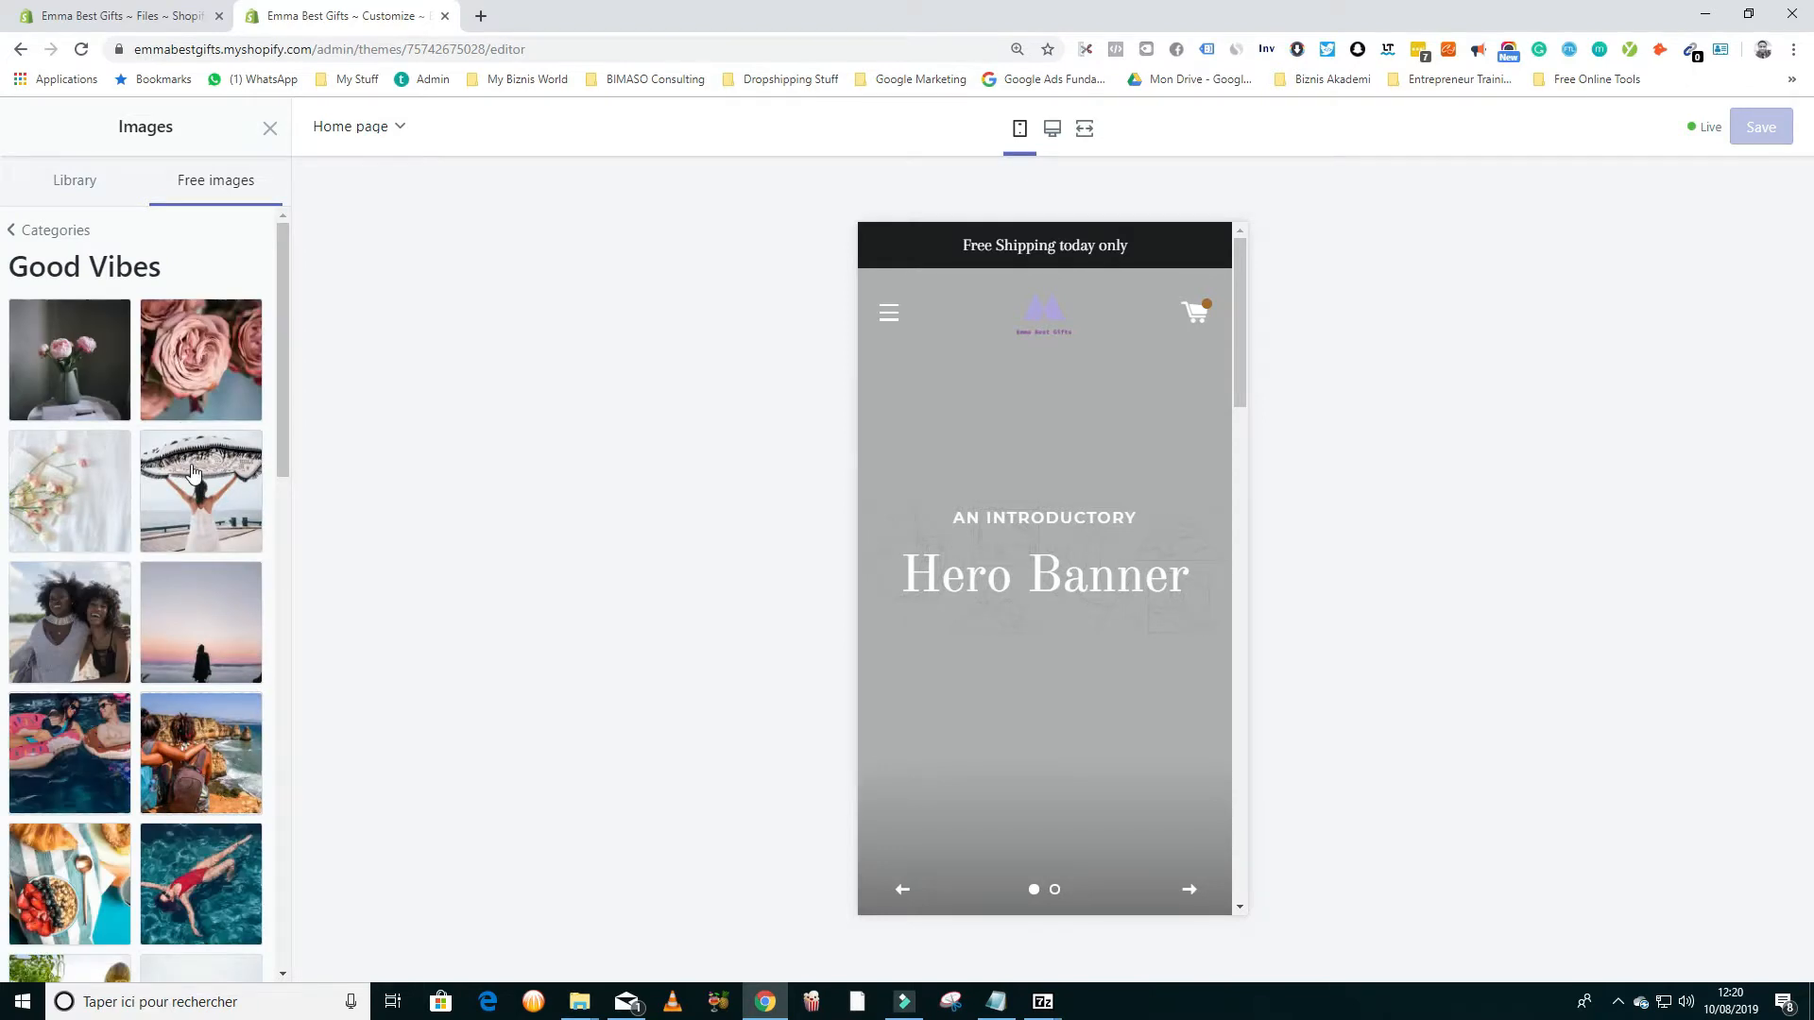
pyautogui.click(70, 622)
pyautogui.click(247, 954)
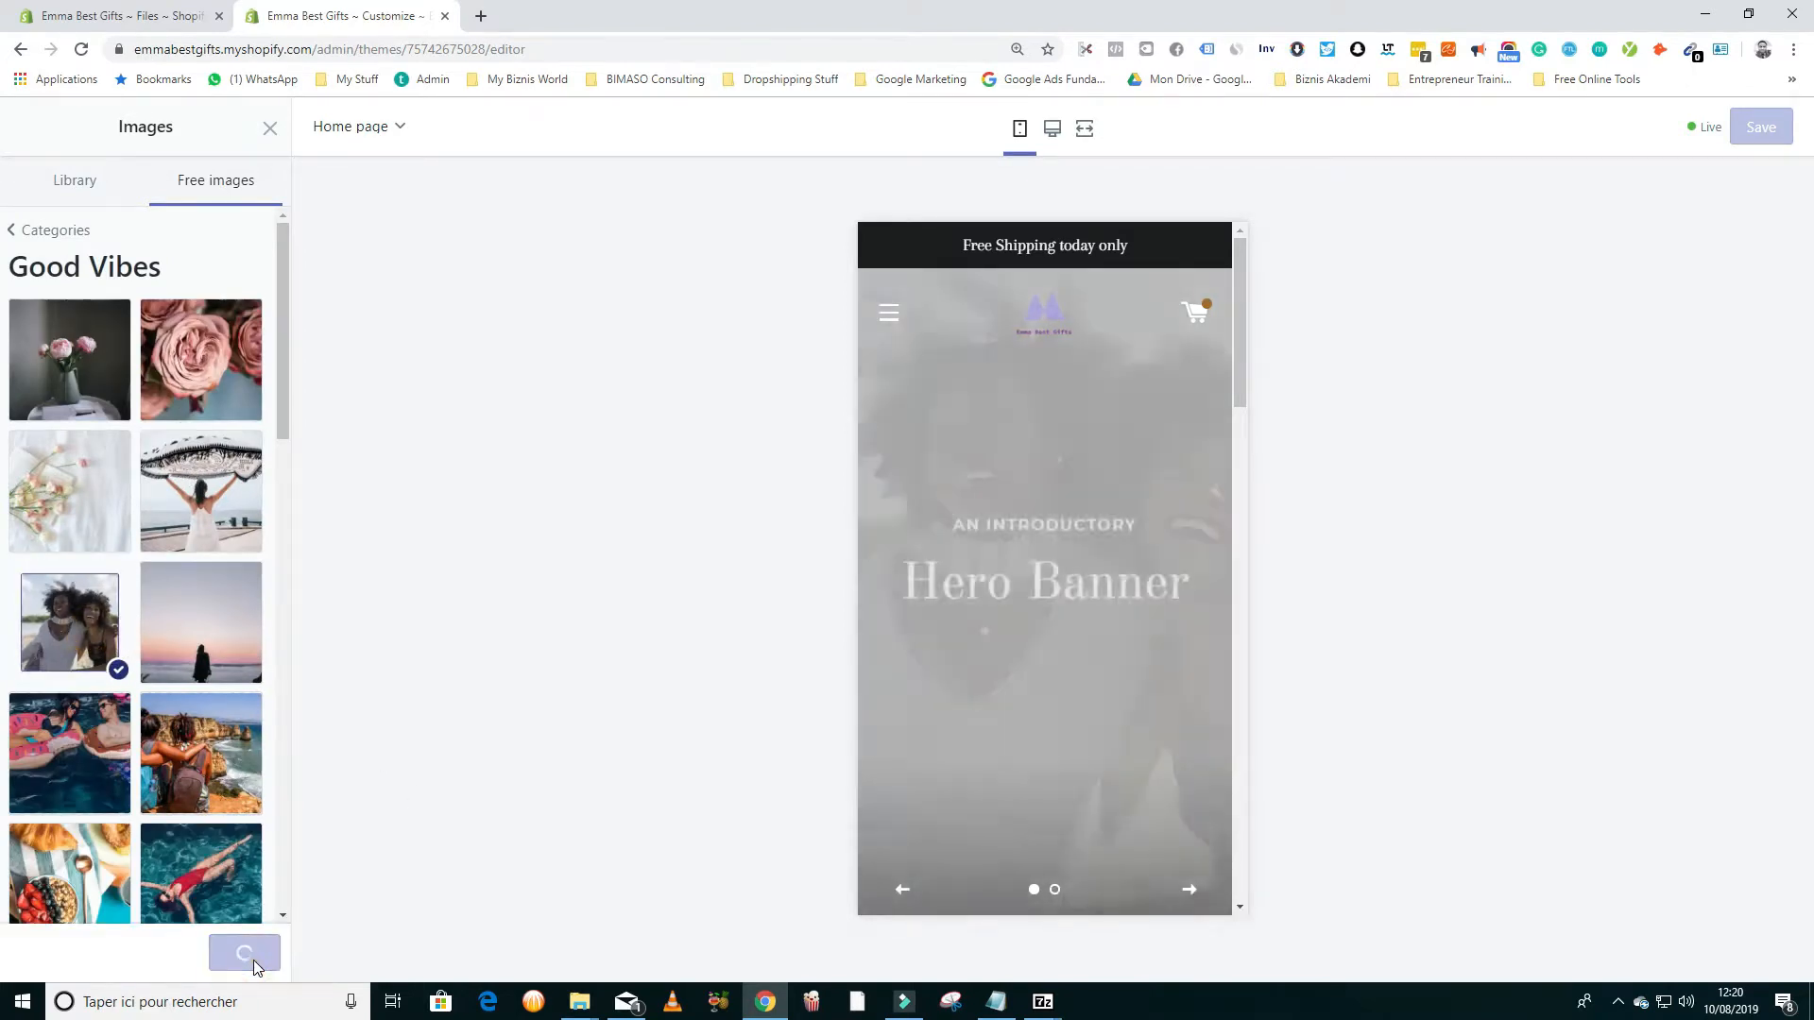
# Step: Set the first slide's overlay opacity to 27%
pyautogui.scroll(-1, 128, 733)
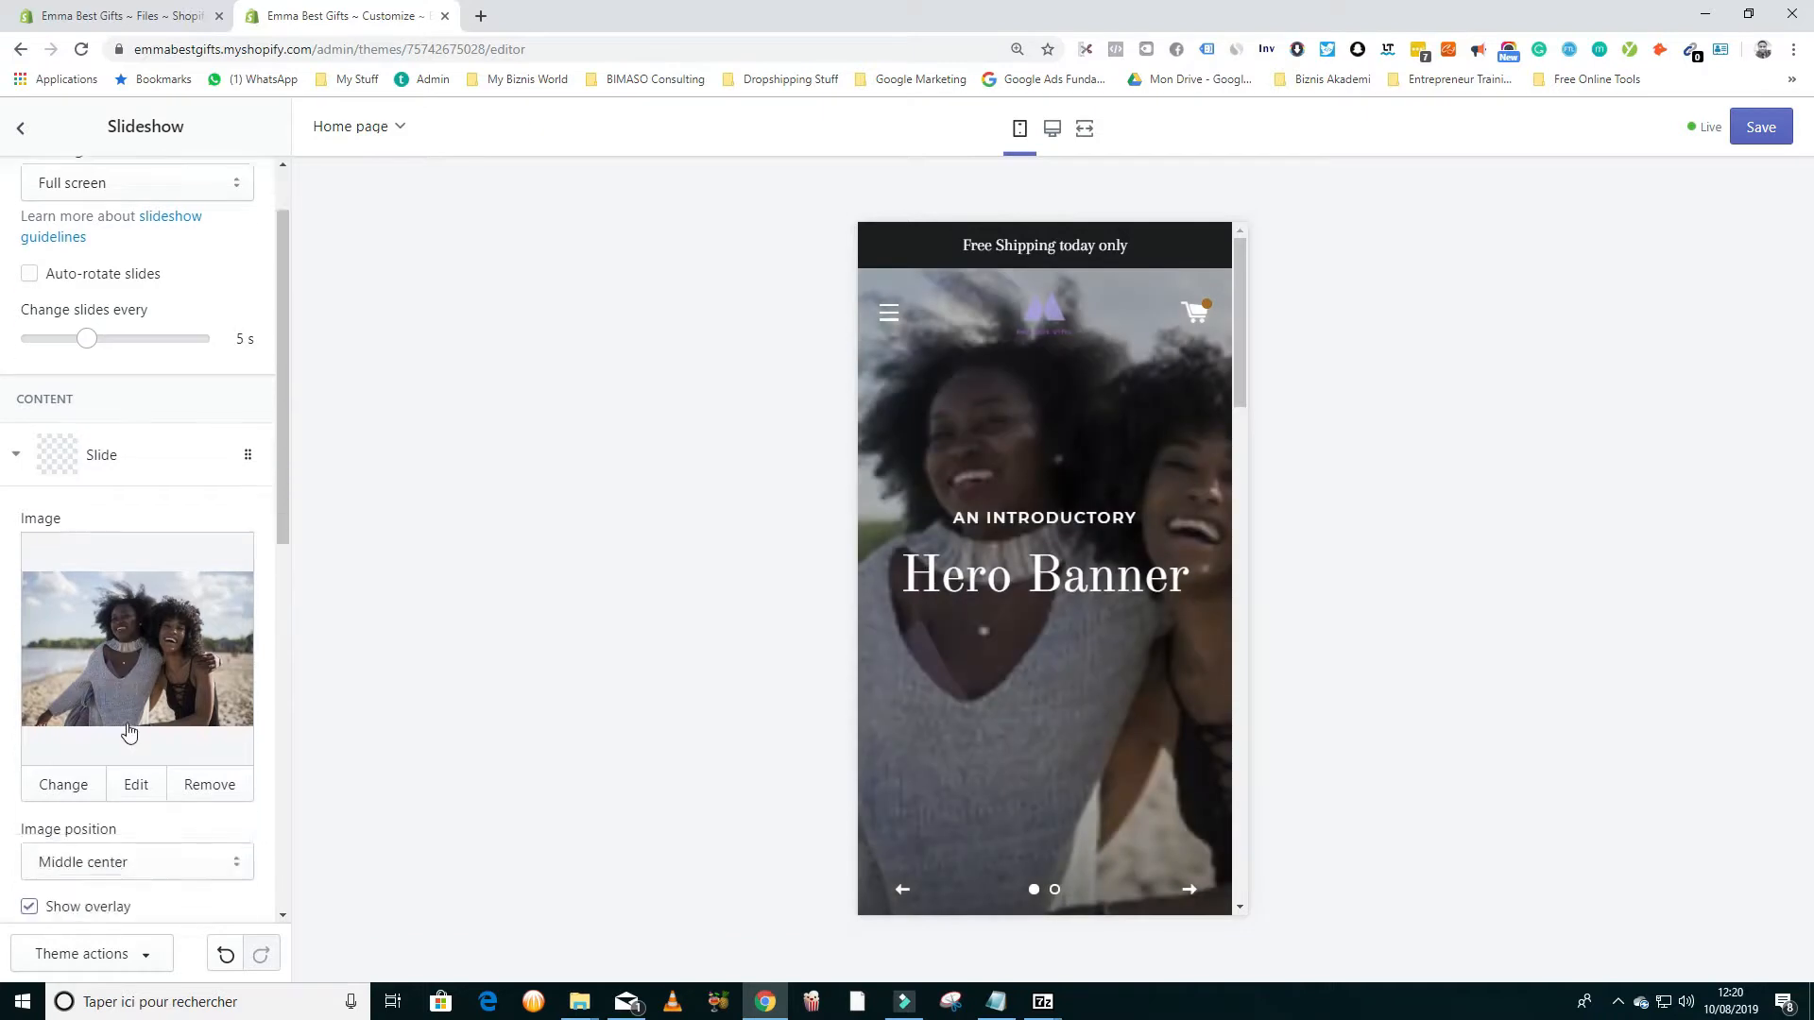
pyautogui.scroll(-3, 142, 671)
pyautogui.moveTo(83, 683)
pyautogui.mouseDown()
pyautogui.moveTo(158, 684)
pyautogui.moveTo(77, 682)
pyautogui.mouseUp()
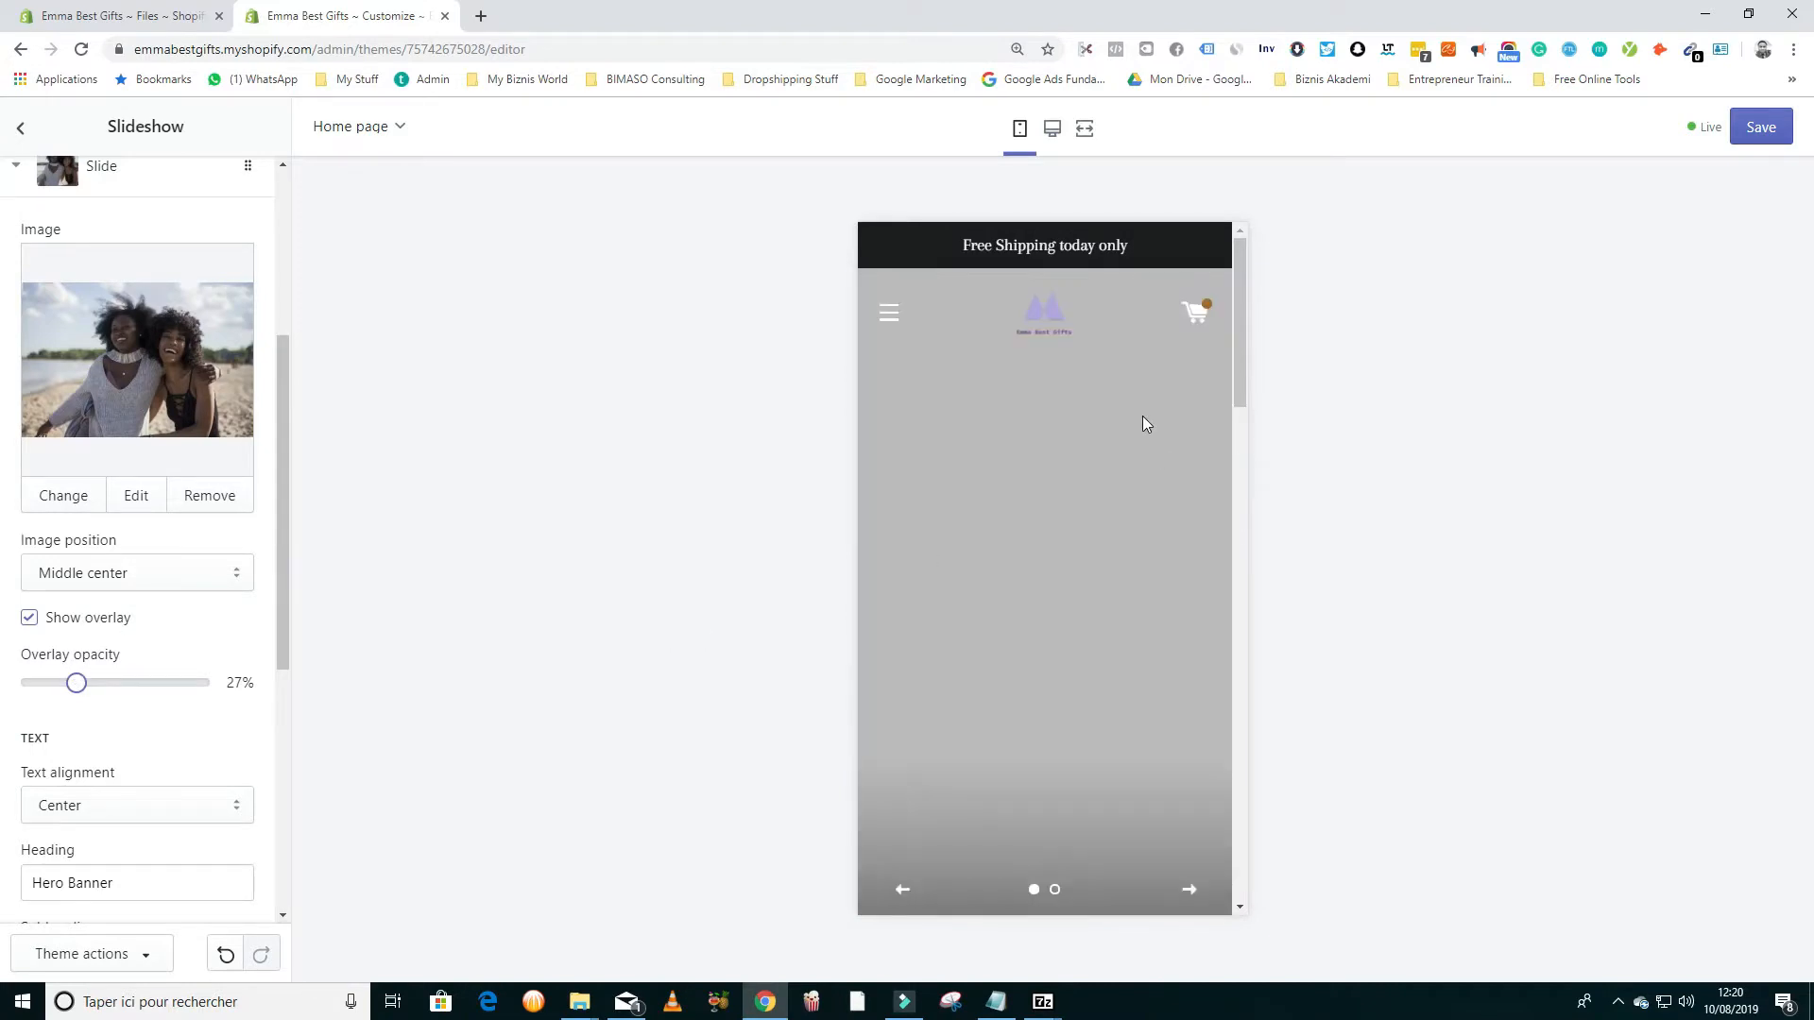
# Step: Change the first slide's heading to "Good Vibes Only" and its subheading to "Good to see you"
pyautogui.scroll(-4, 147, 821)
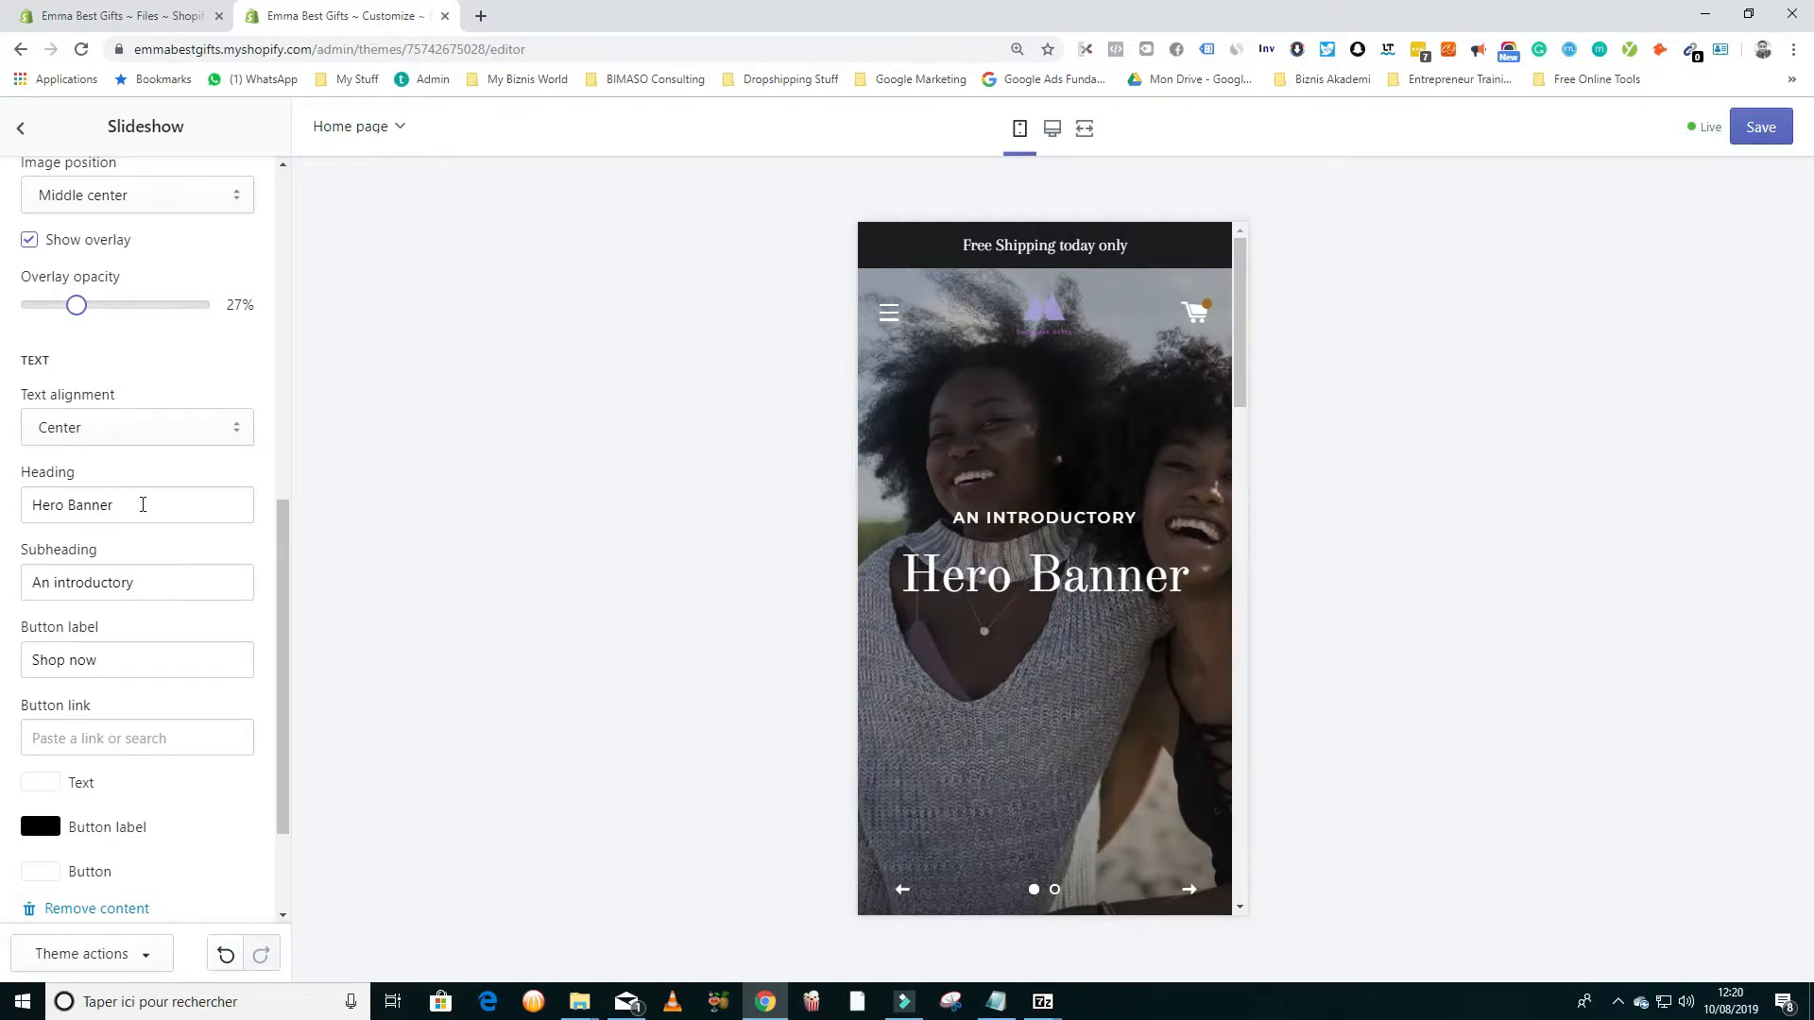
pyautogui.tripleClick(142, 505)
pyautogui.write('Good Vibes Only')
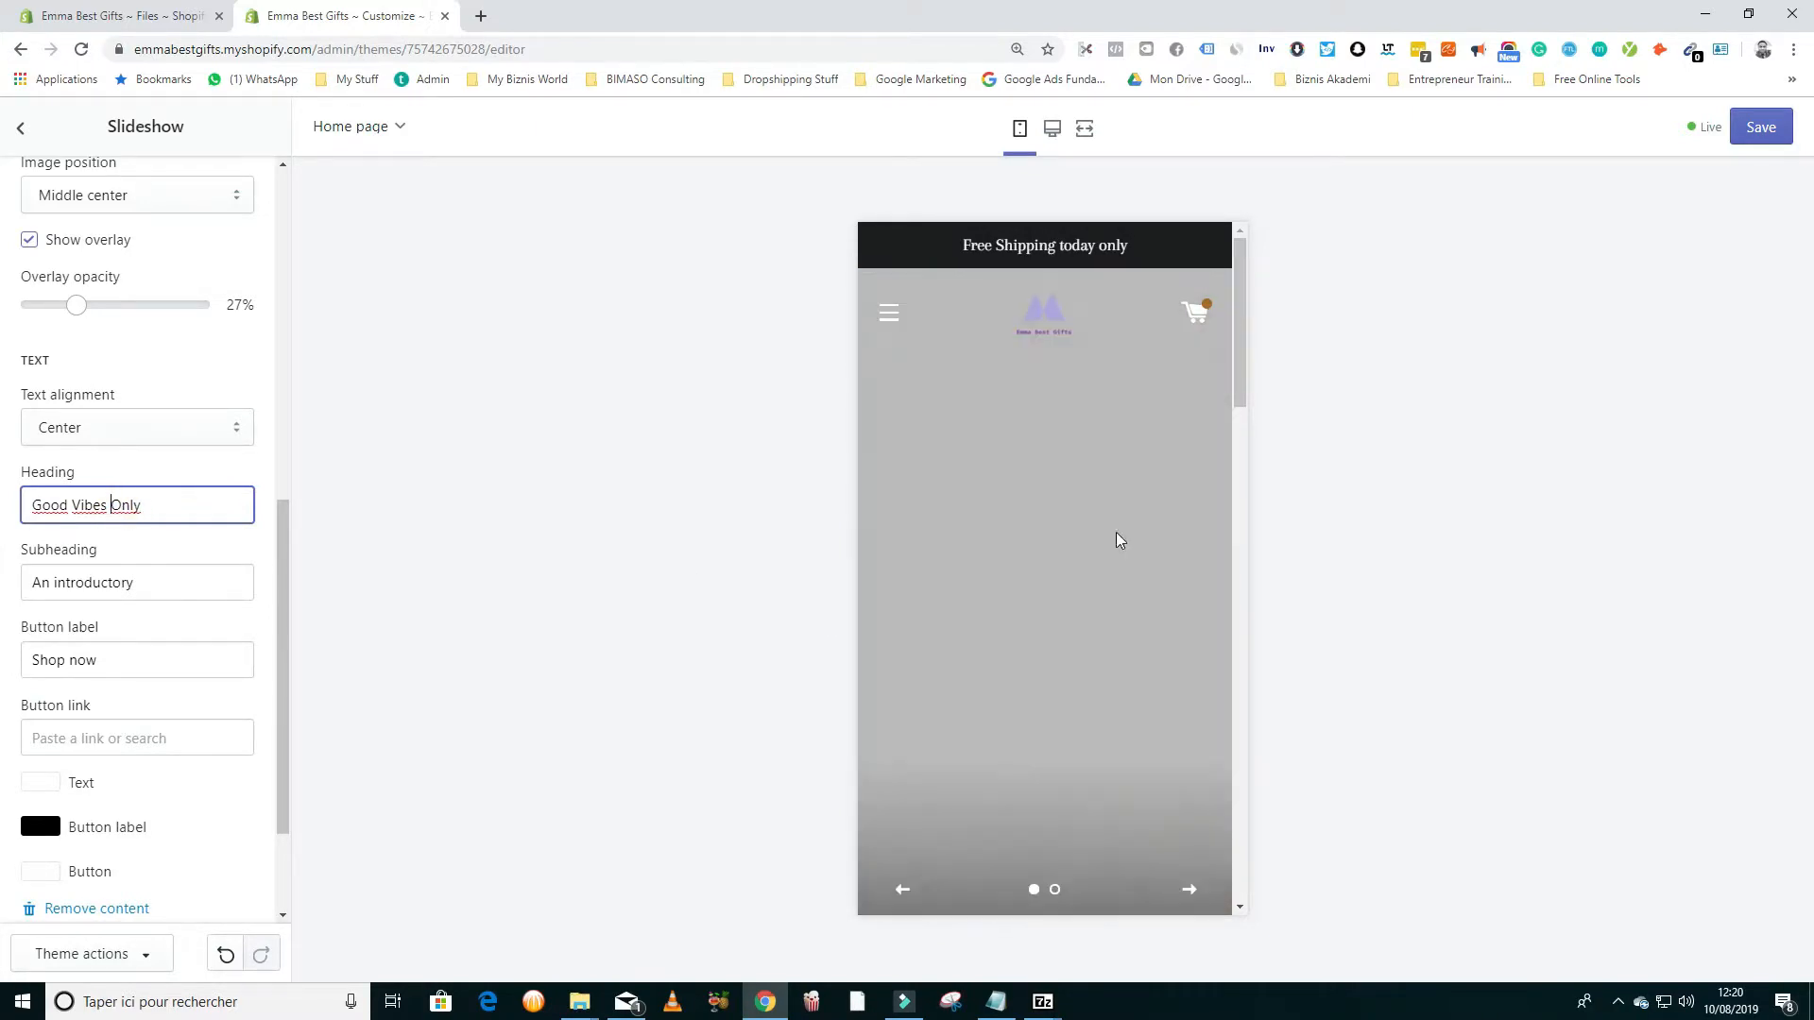
pyautogui.click(124, 580)
pyautogui.click(32, 582)
pyautogui.moveTo(137, 588); pyautogui.dragTo(32, 590)
pyautogui.doubleClick(36, 594)
pyautogui.hotkey('ctrl', 'a')
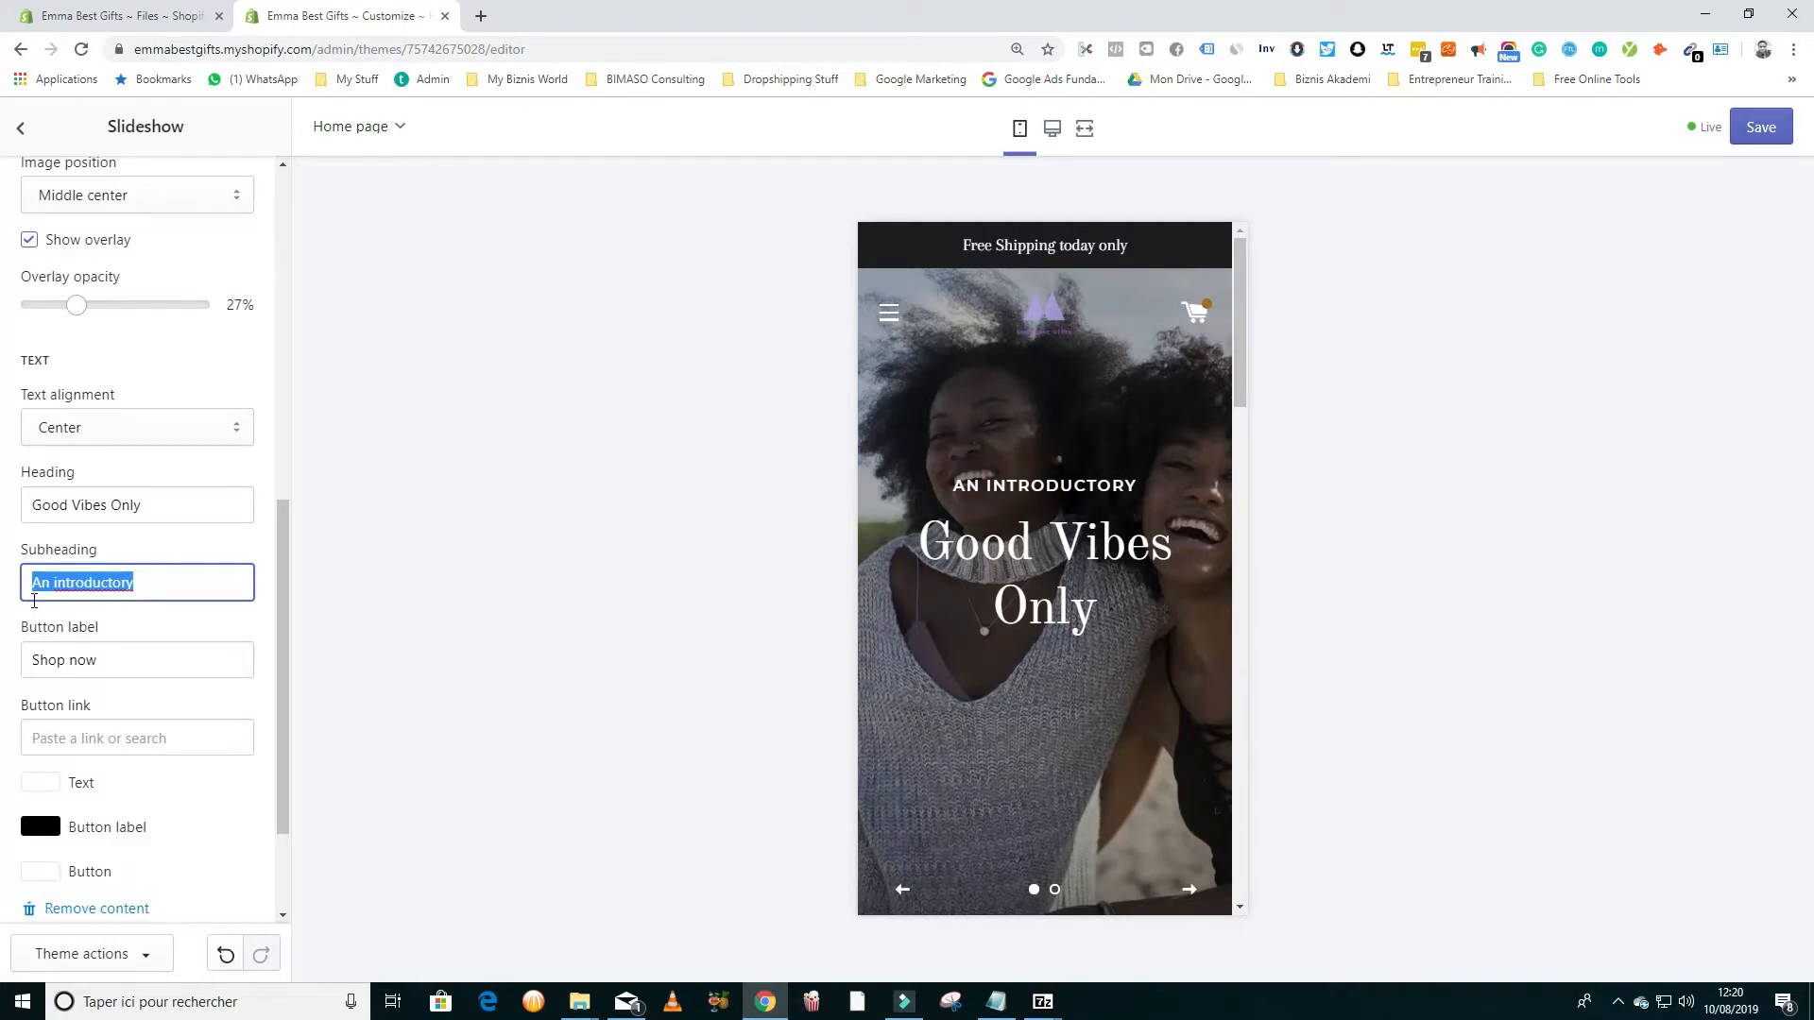
pyautogui.write('Good to see you')
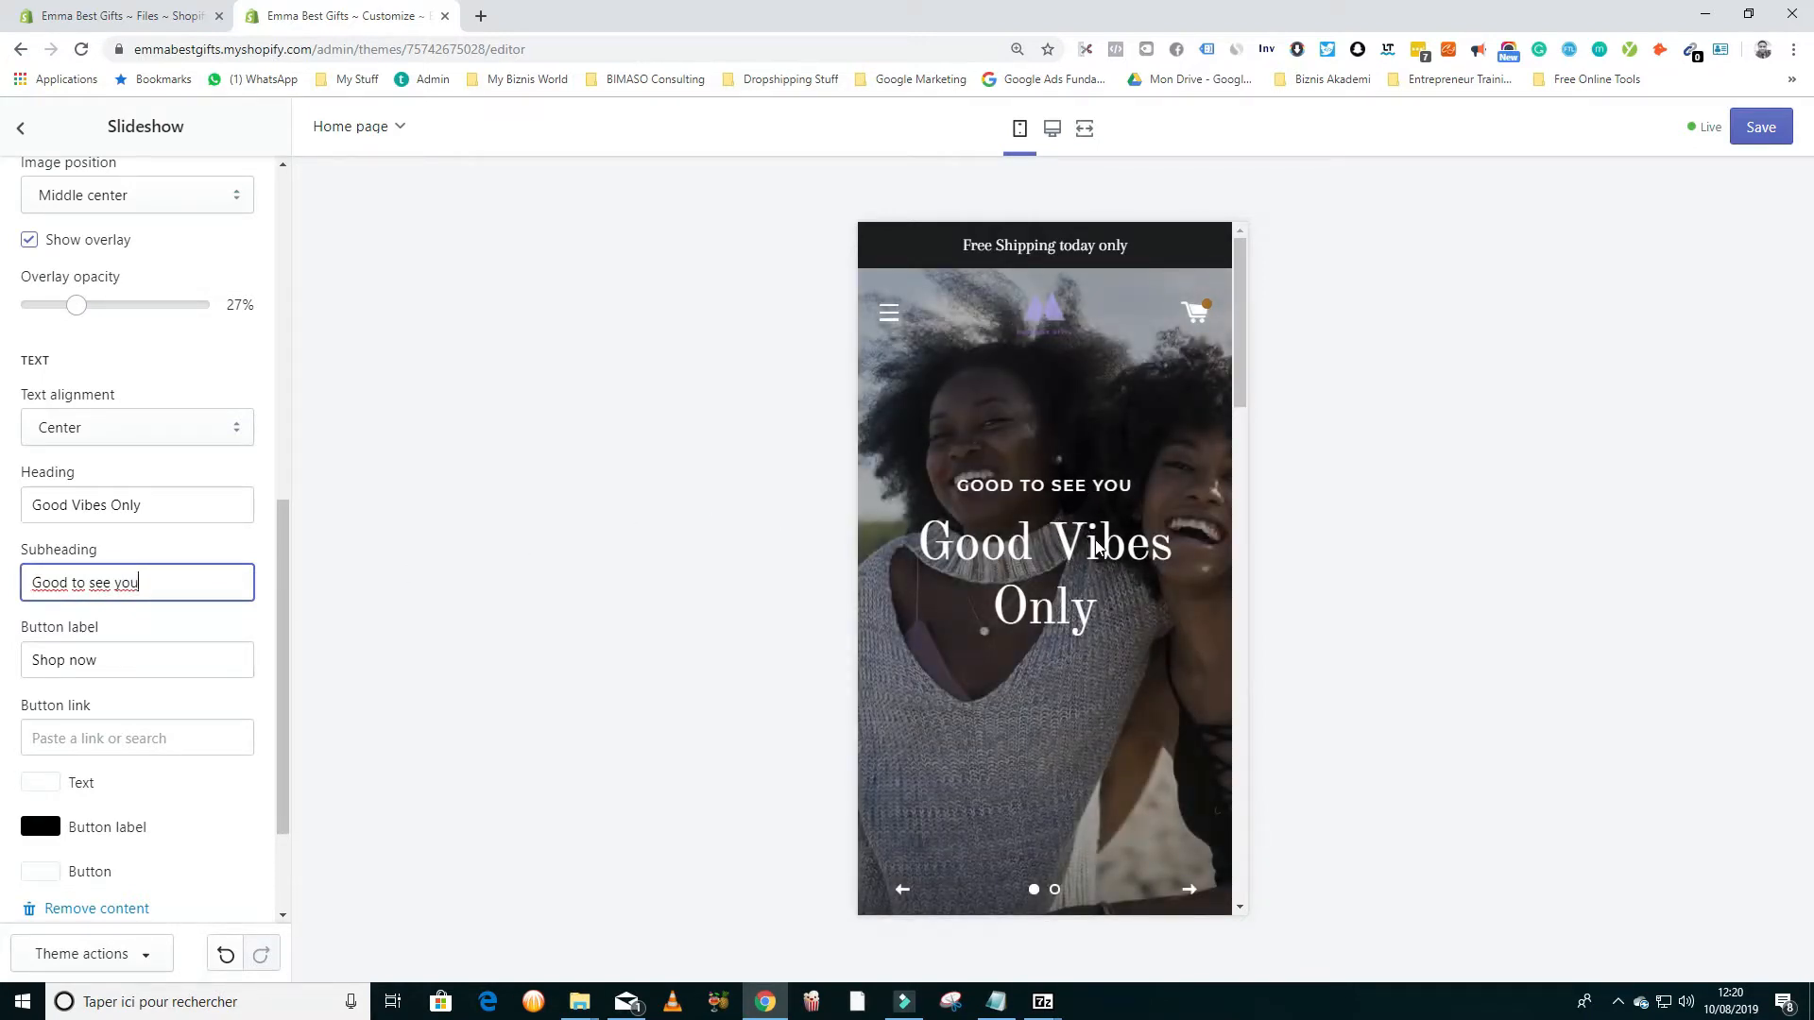
# Step: Link the first slide's Shop now button to All Products
pyautogui.scroll(-2, 127, 649)
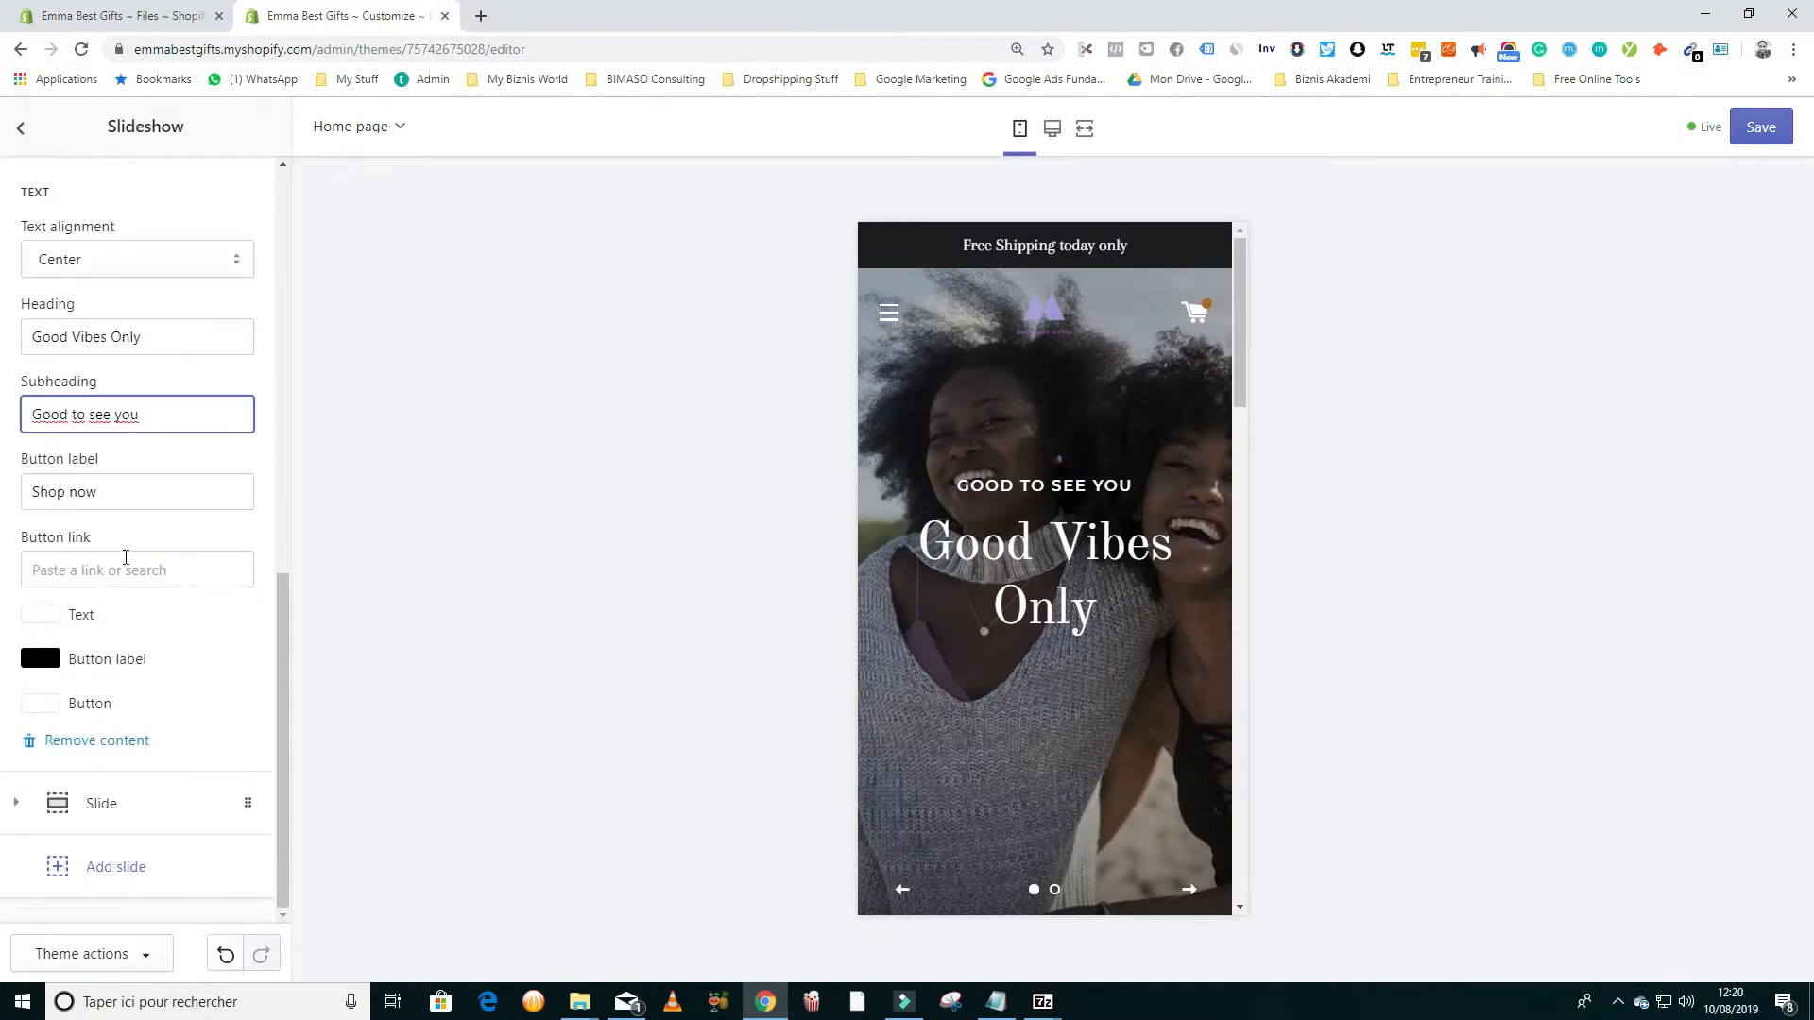
pyautogui.scroll(-2, 1049, 740)
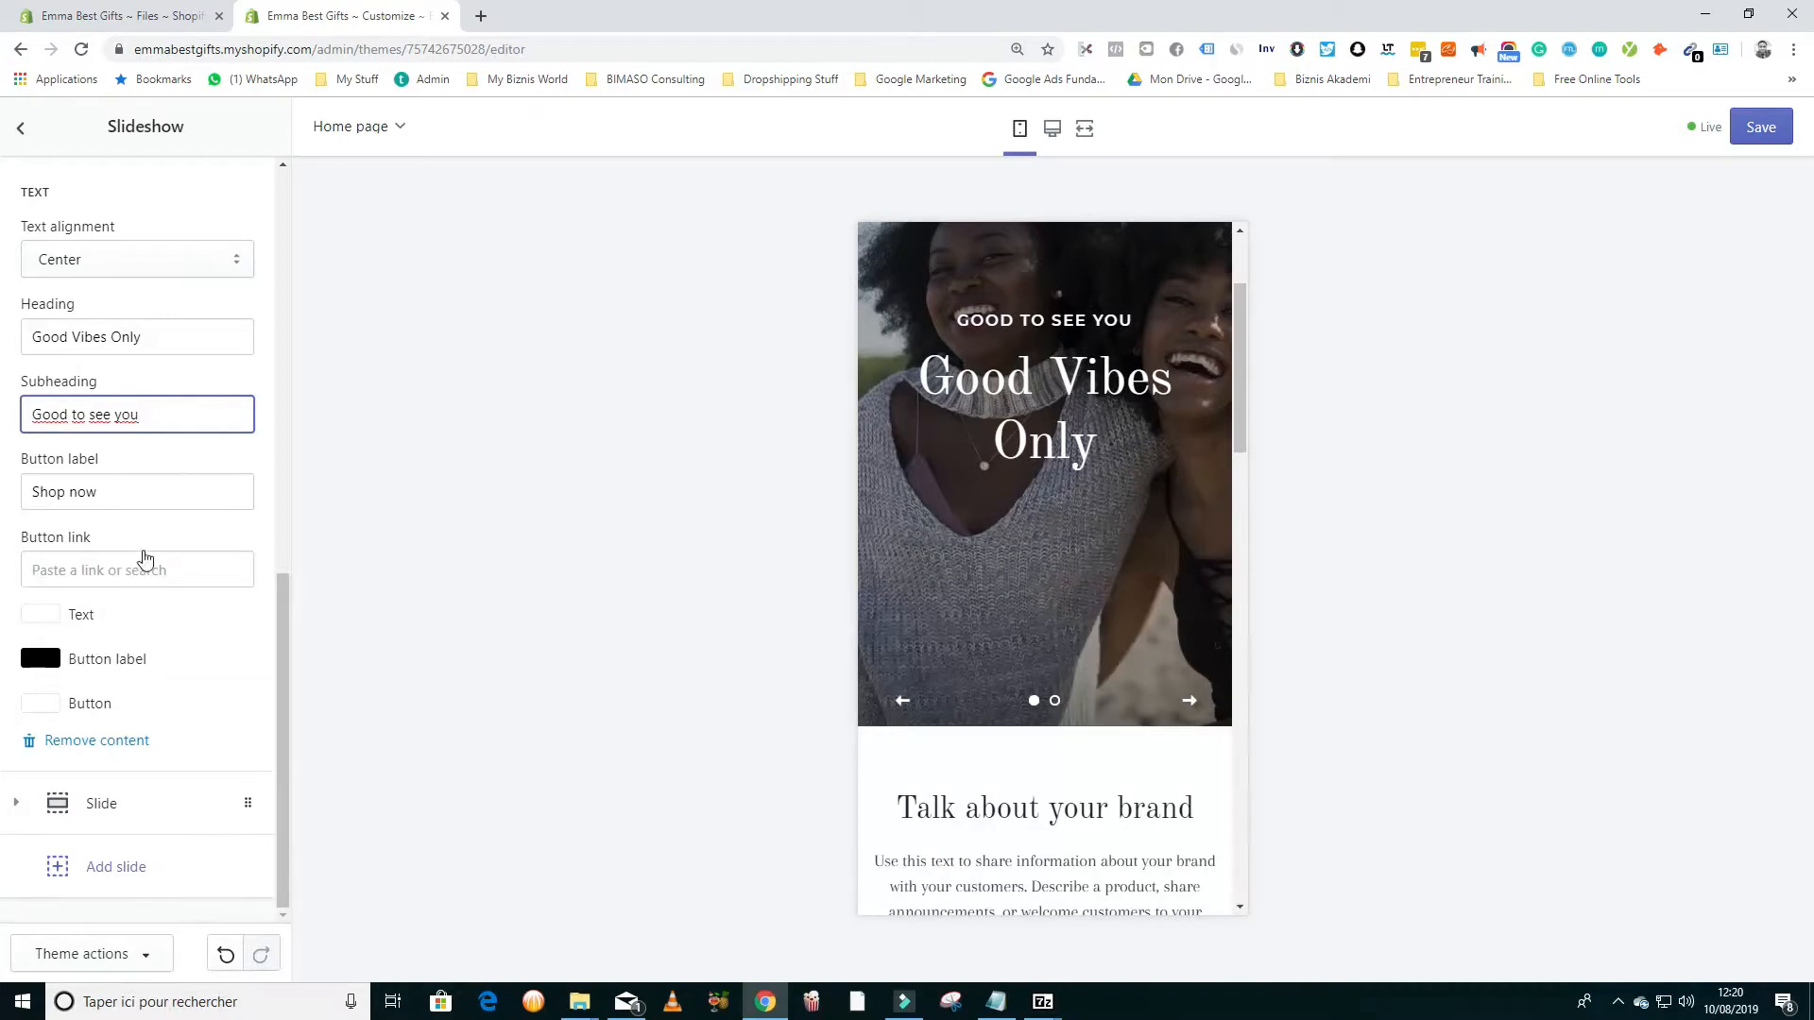
pyautogui.click(84, 568)
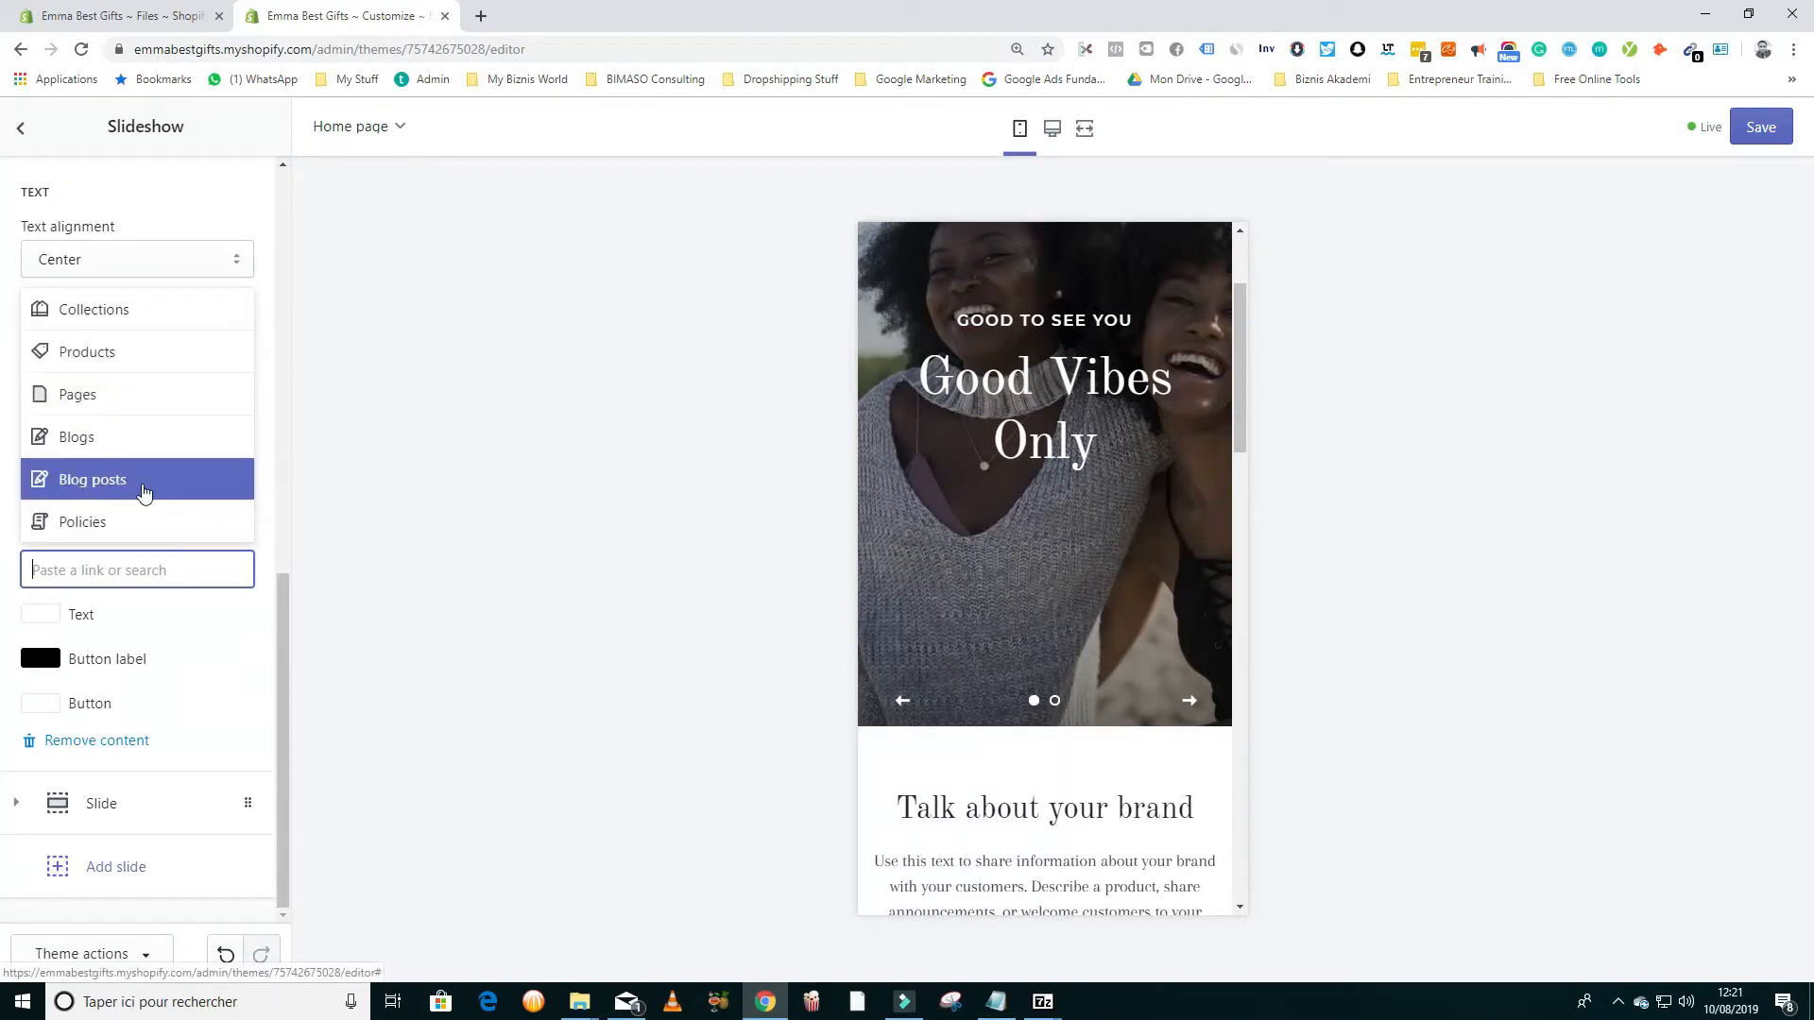
pyautogui.click(192, 639)
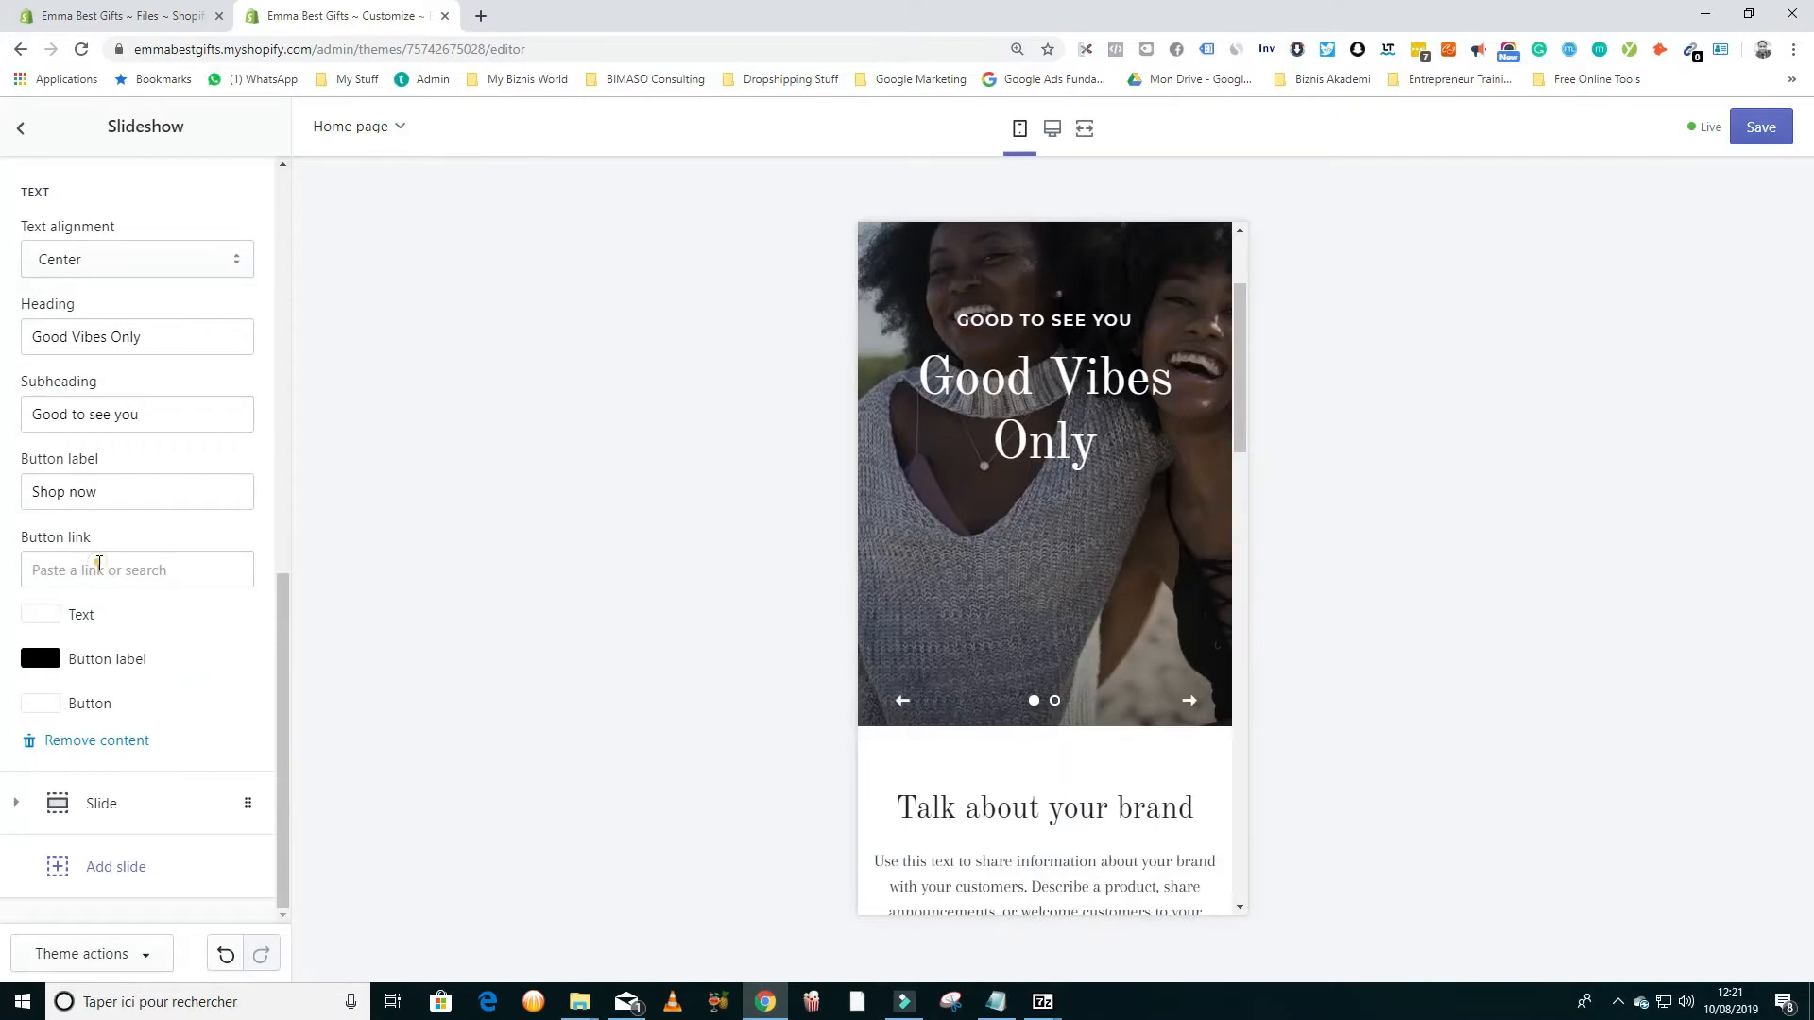
pyautogui.click(99, 564)
pyautogui.click(113, 349)
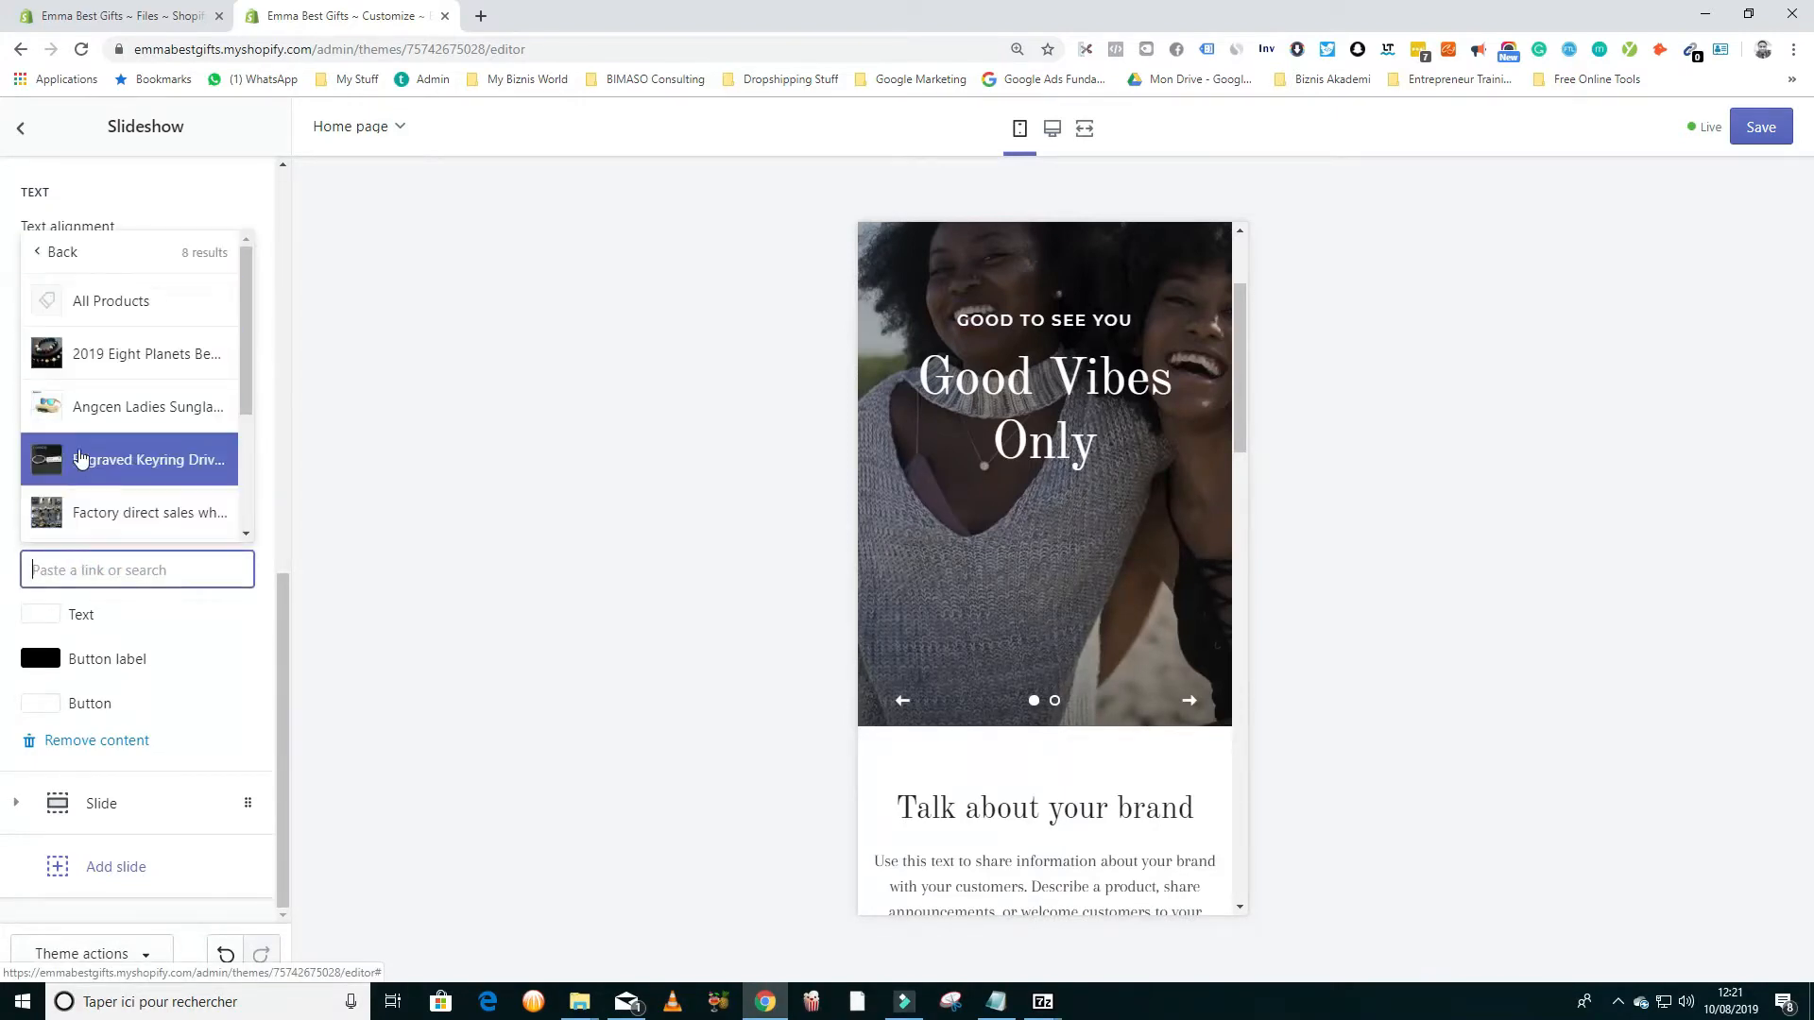
pyautogui.click(129, 301)
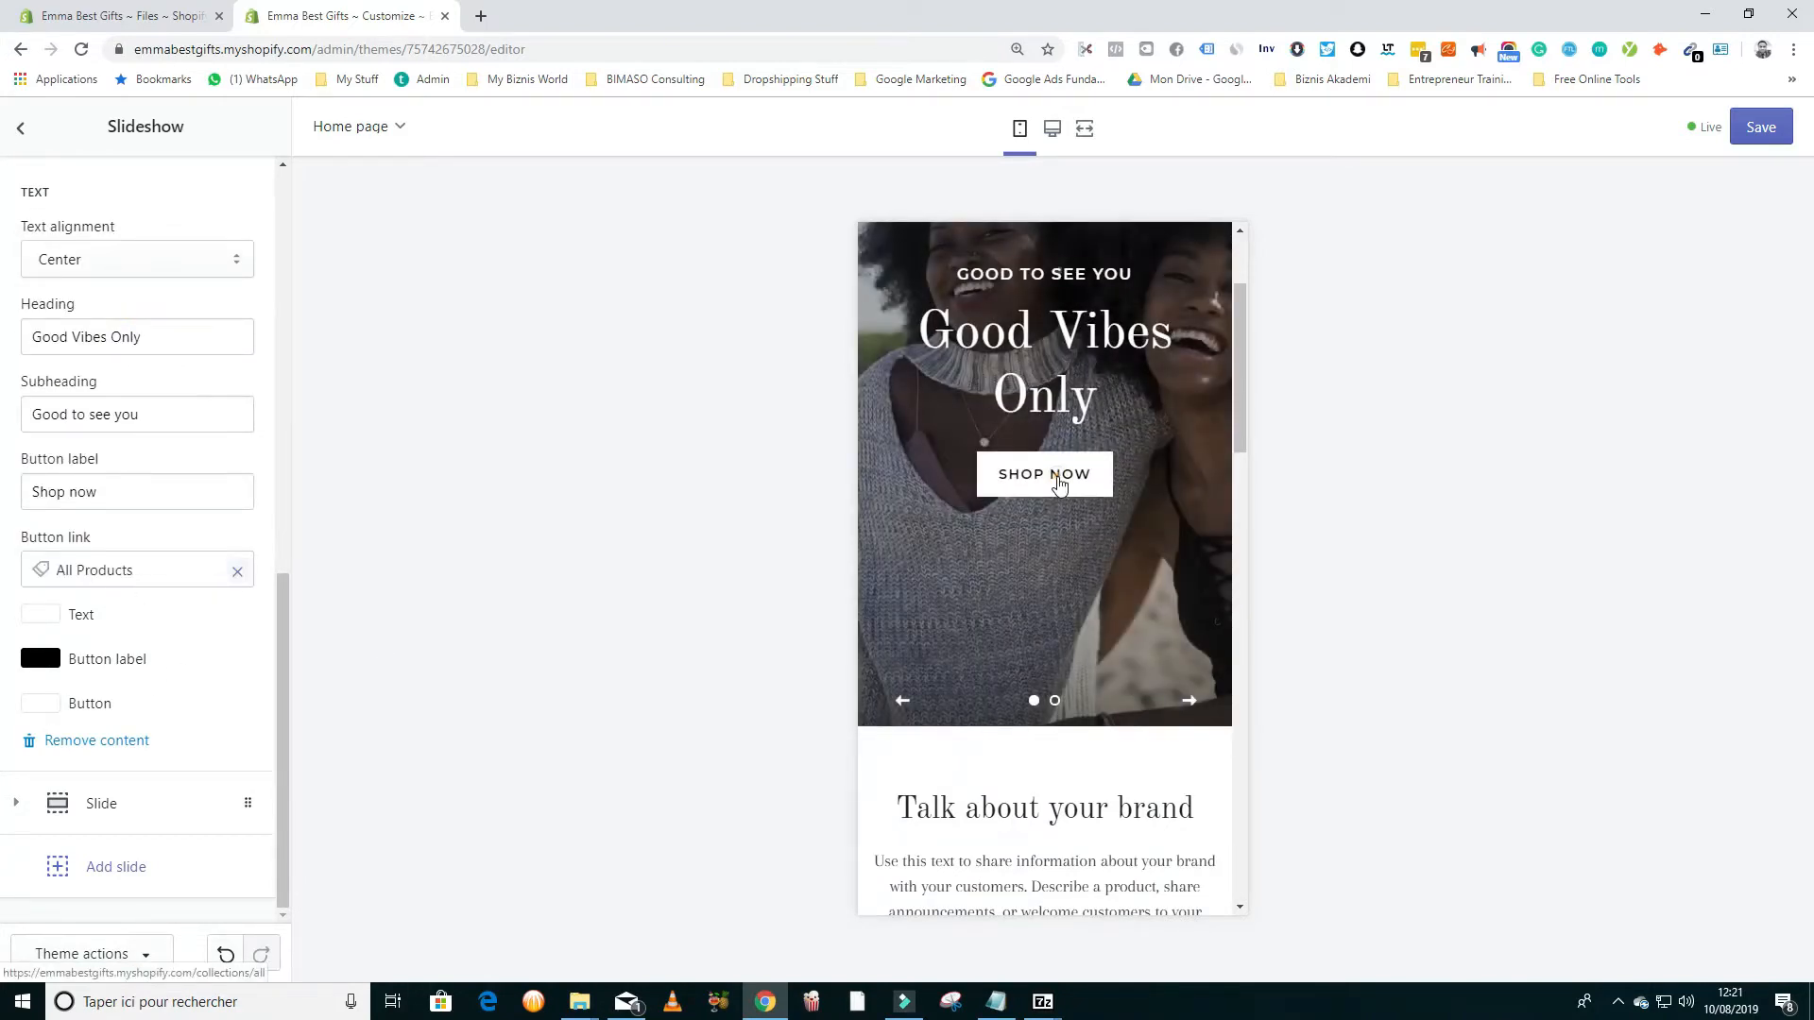
# Step: Test the Shop now button in the preview, look through the product collection, and return to the home page
pyautogui.click(1059, 484)
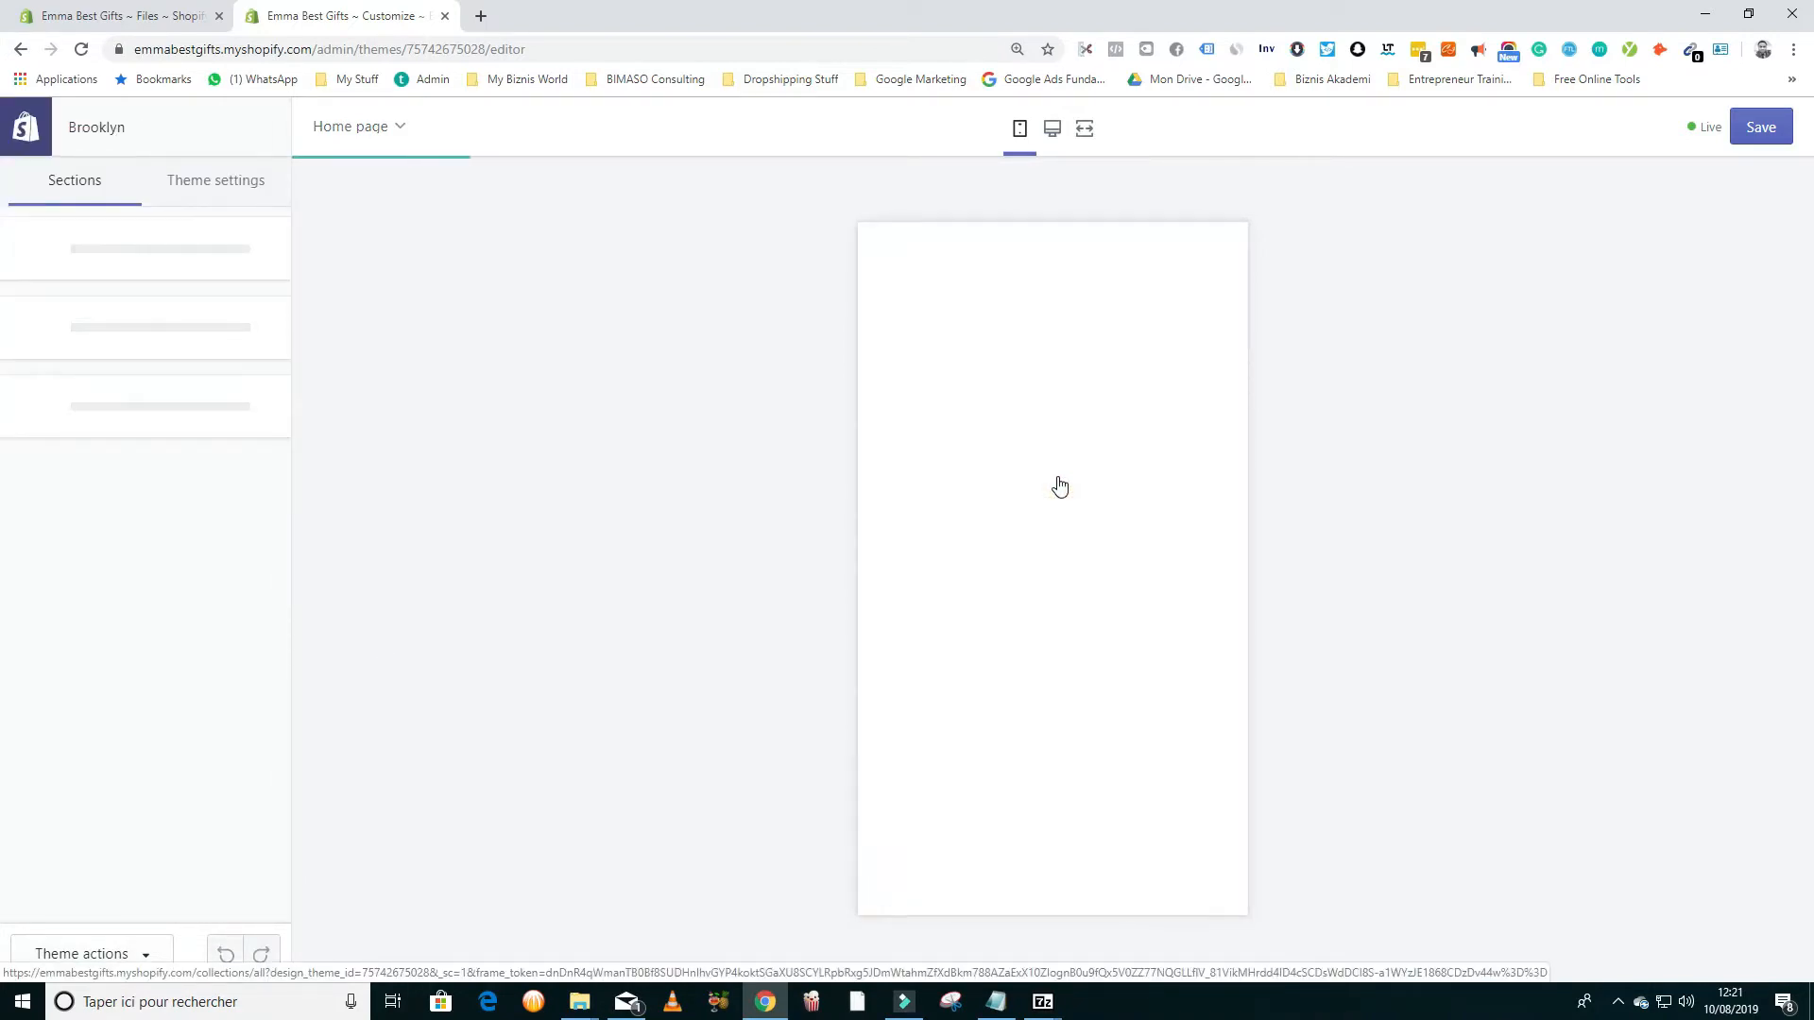
pyautogui.scroll(-15, 1059, 484)
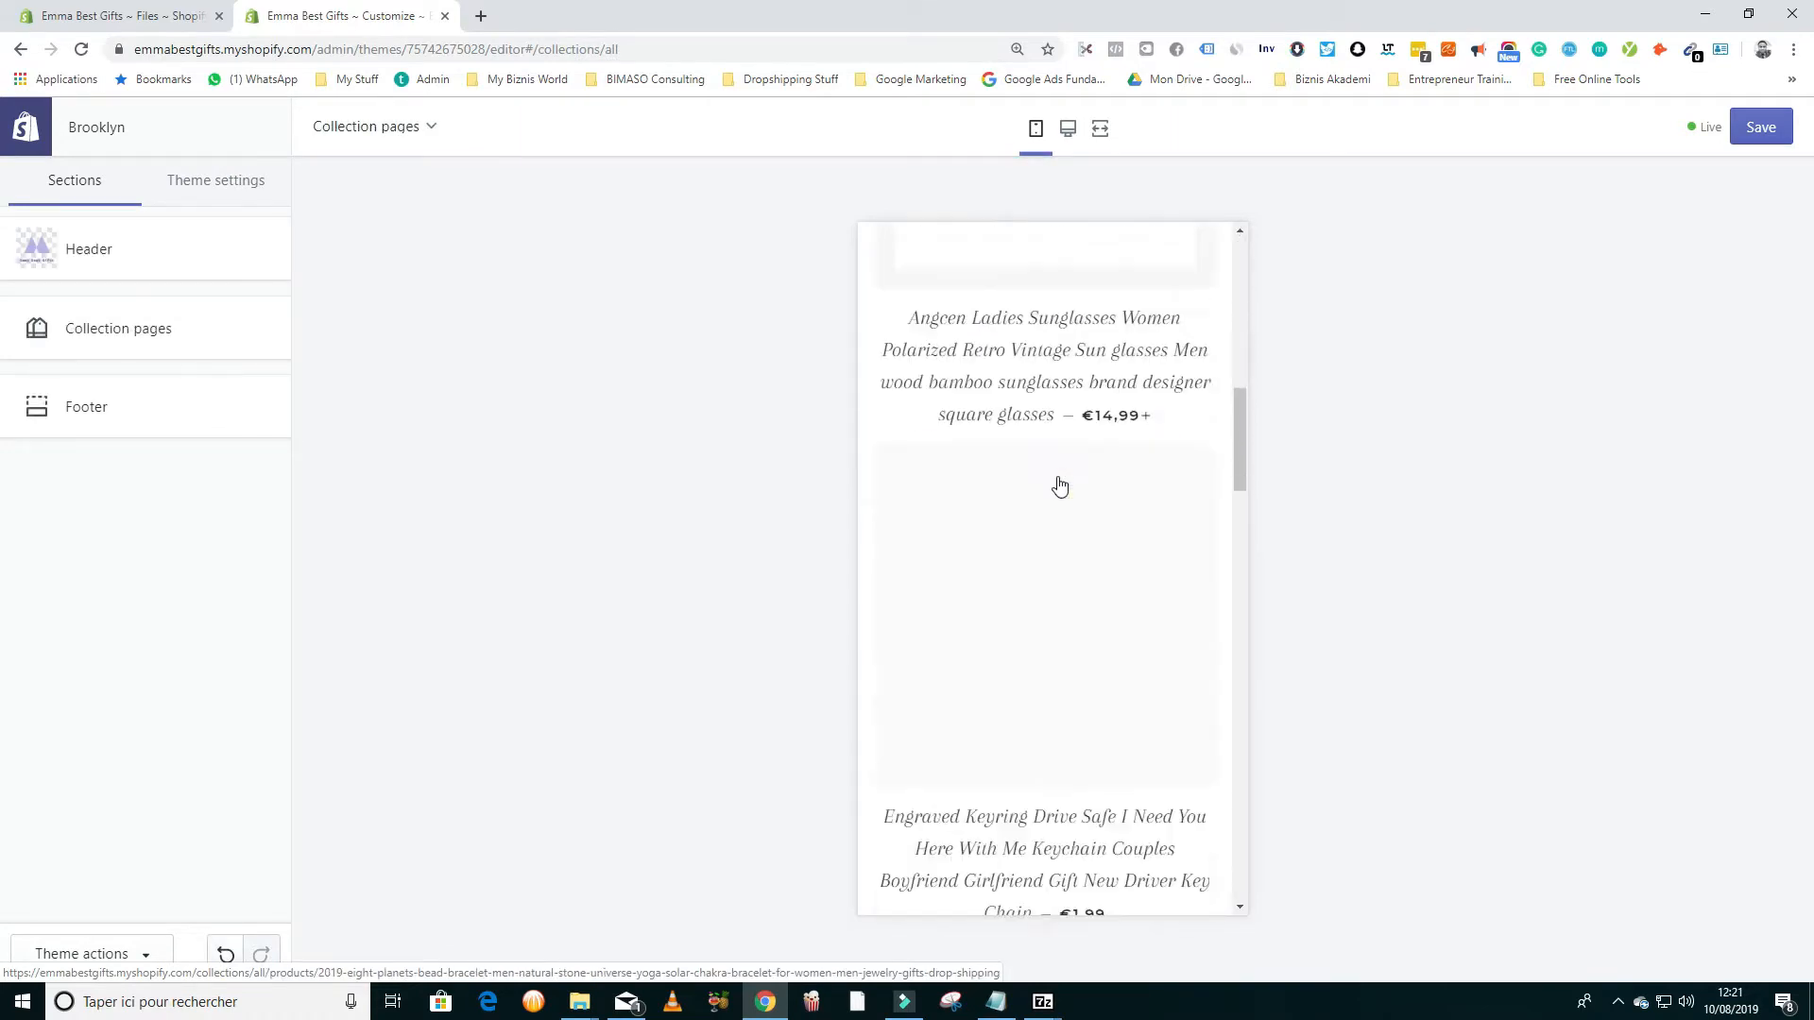
pyautogui.scroll(5, 1059, 484)
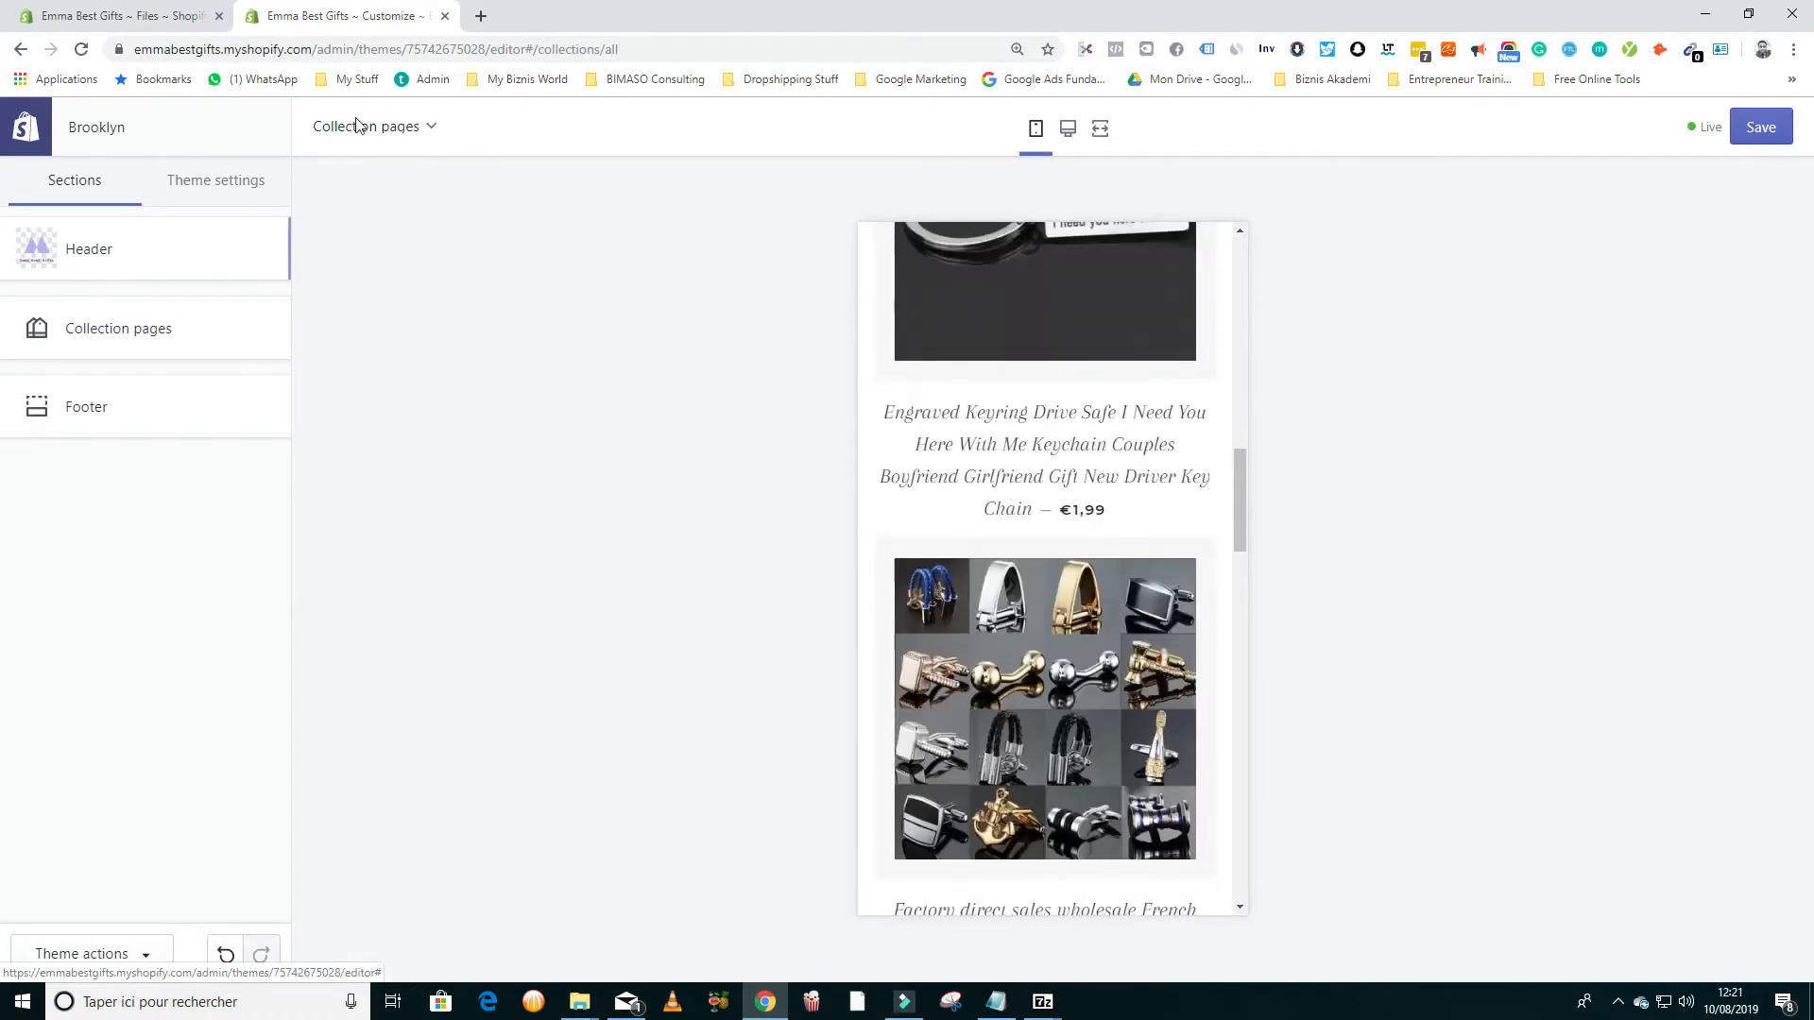
pyautogui.click(25, 48)
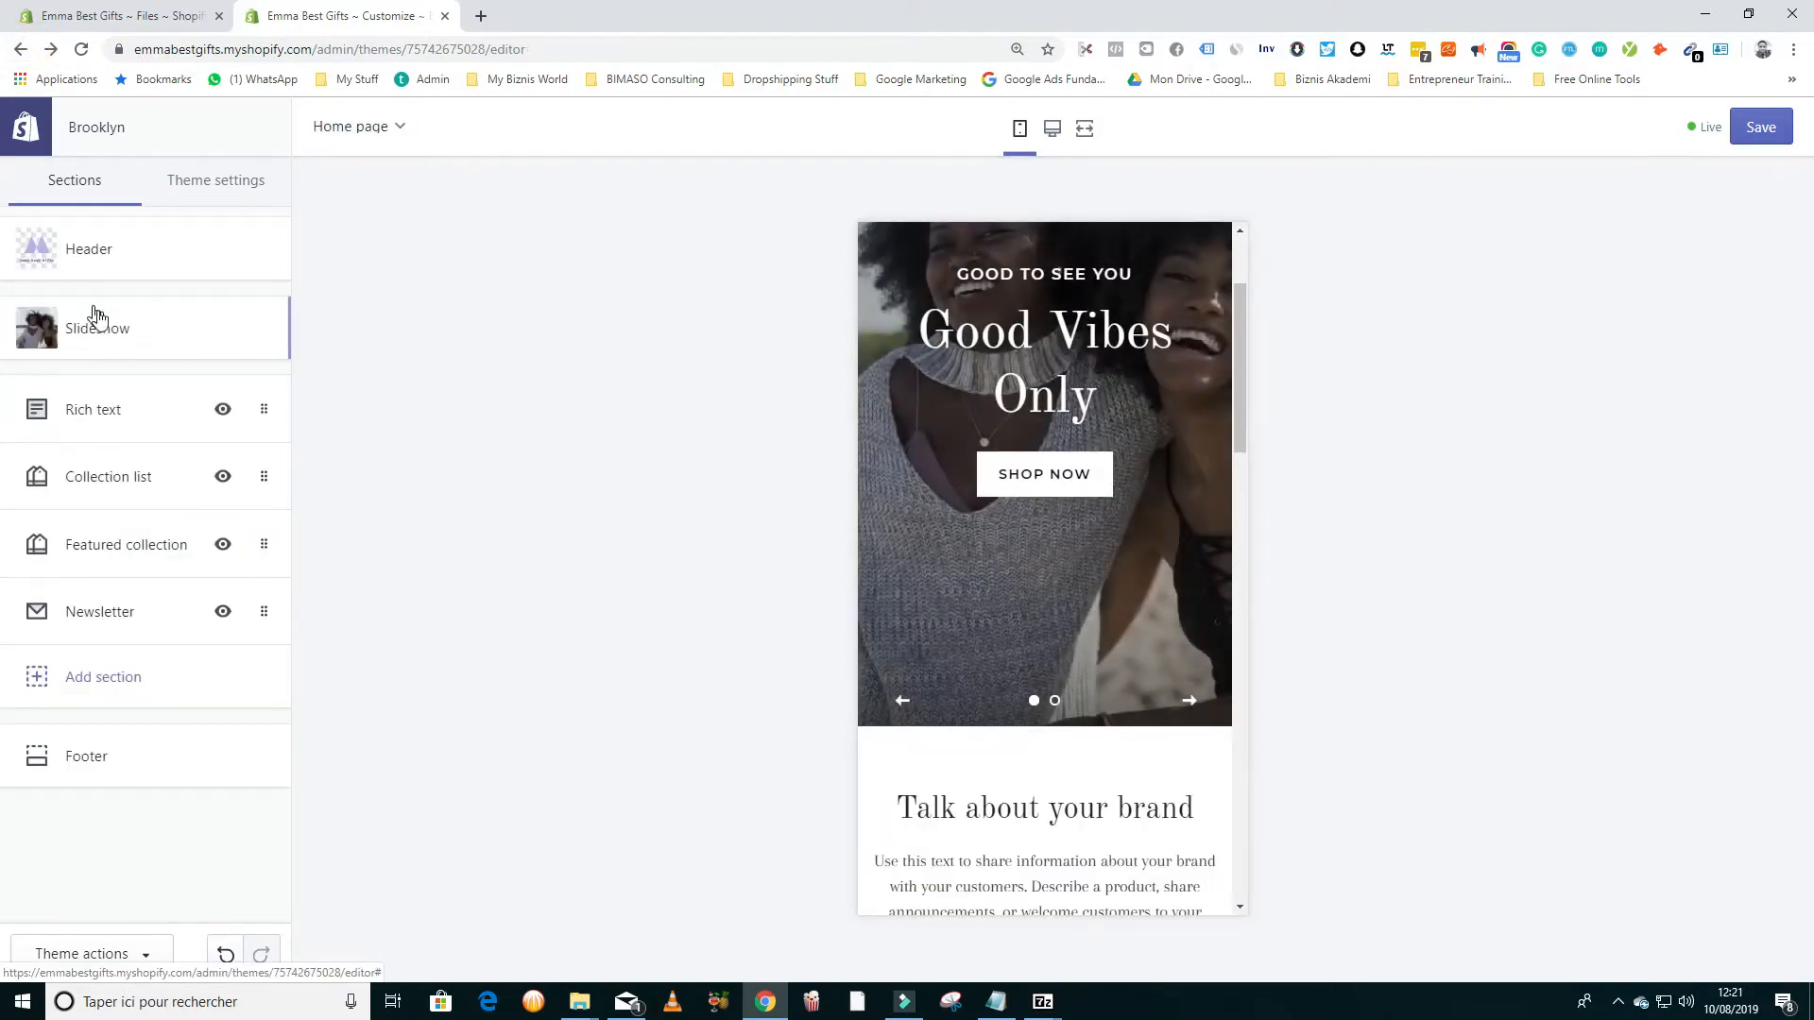
# Step: Review the first slide's settings and remove the second, image-less slide with the "Hero Banner" heading from the slideshow
pyautogui.click(113, 336)
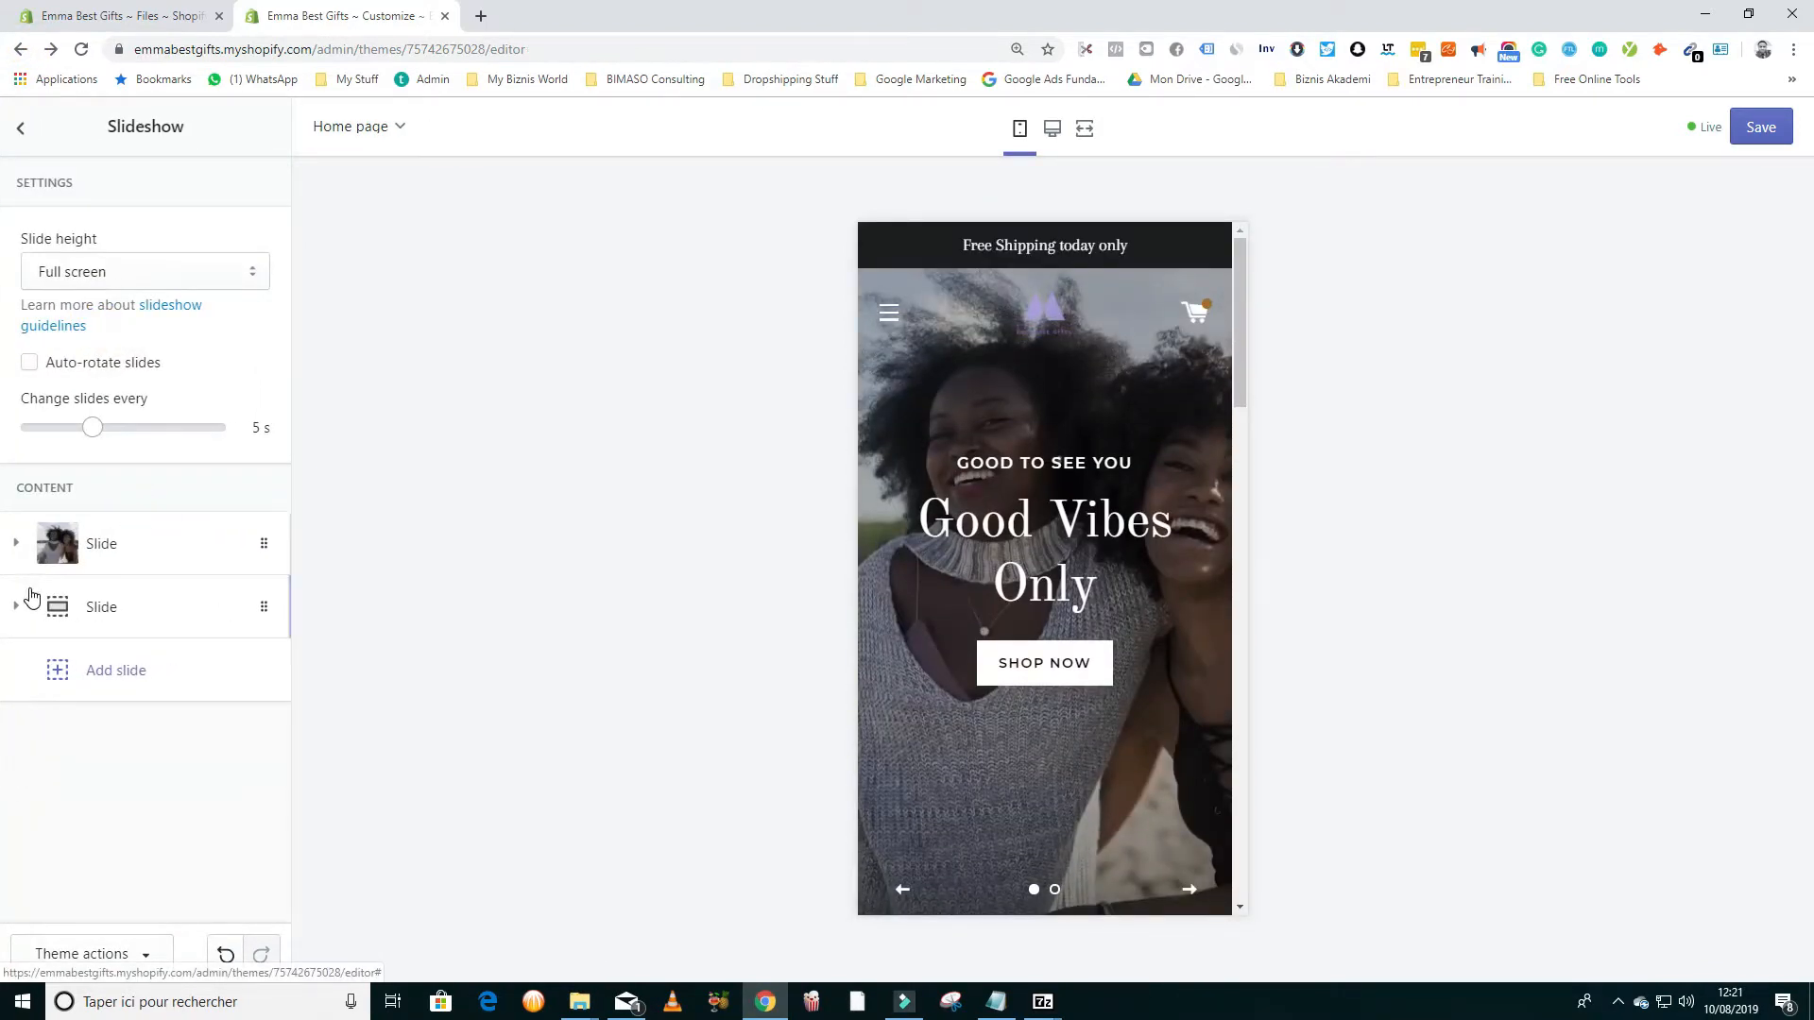
pyautogui.click(22, 603)
pyautogui.click(23, 552)
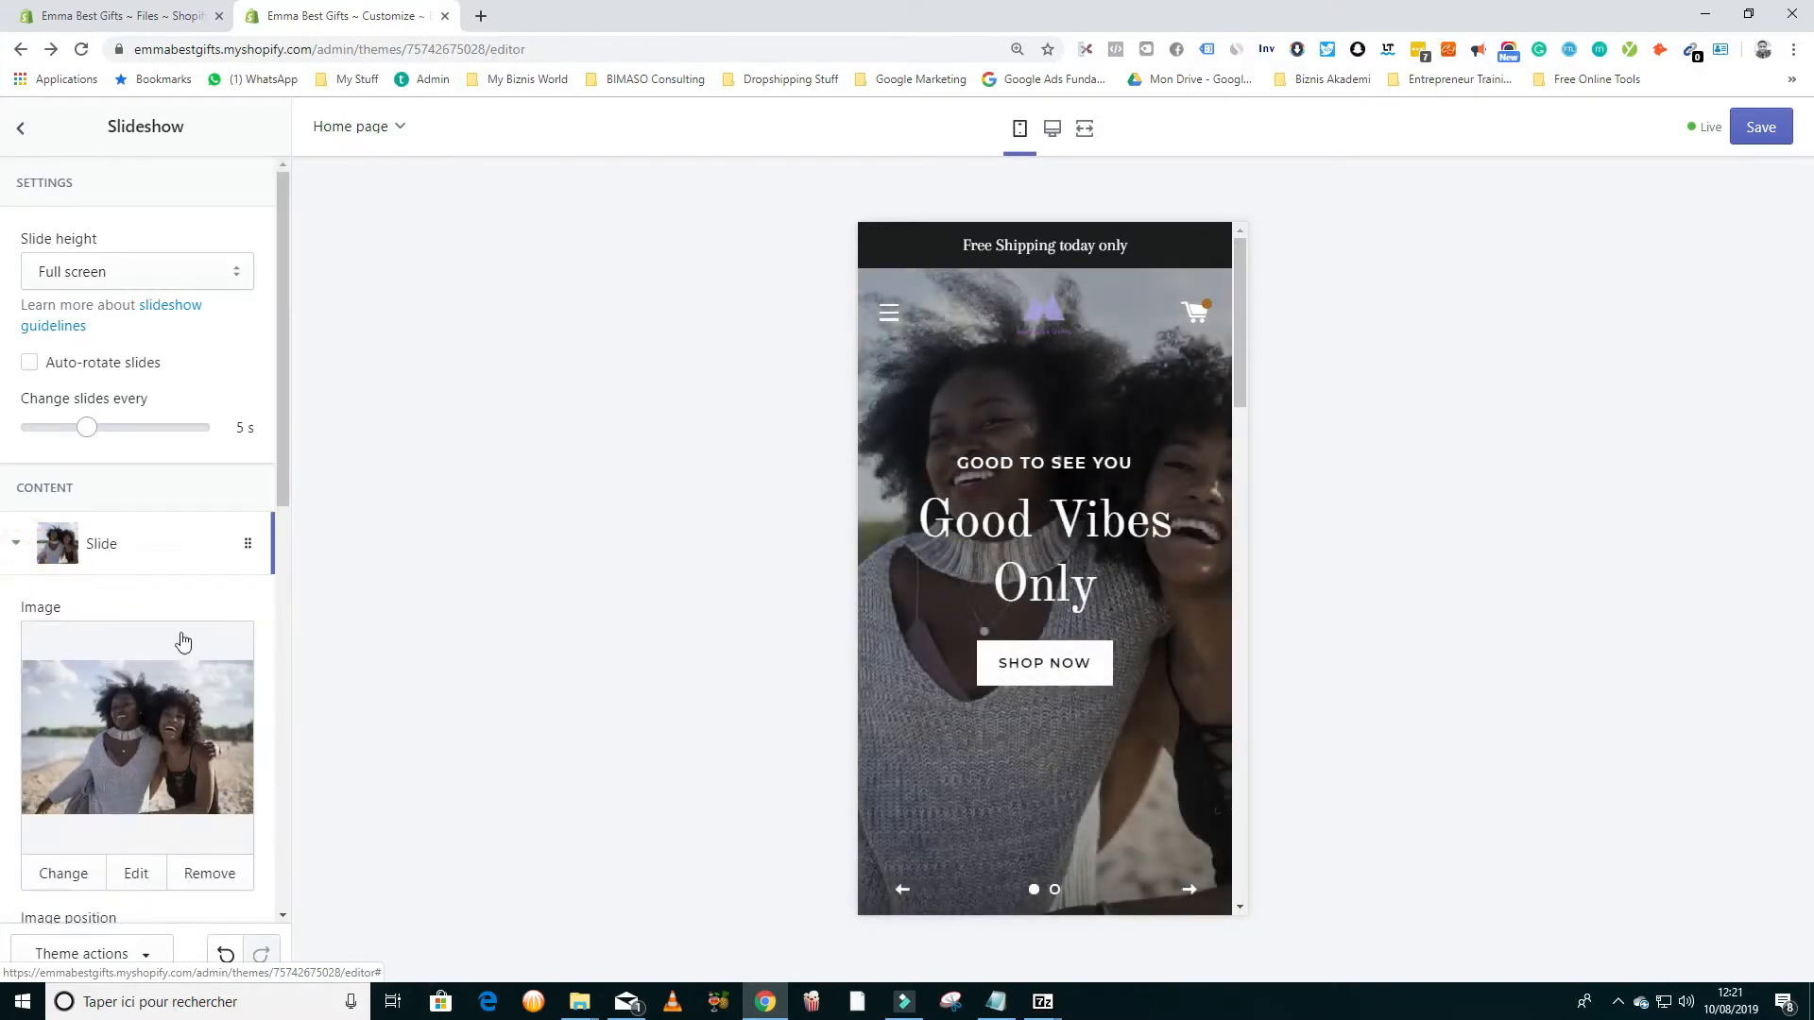
pyautogui.scroll(-10, 183, 662)
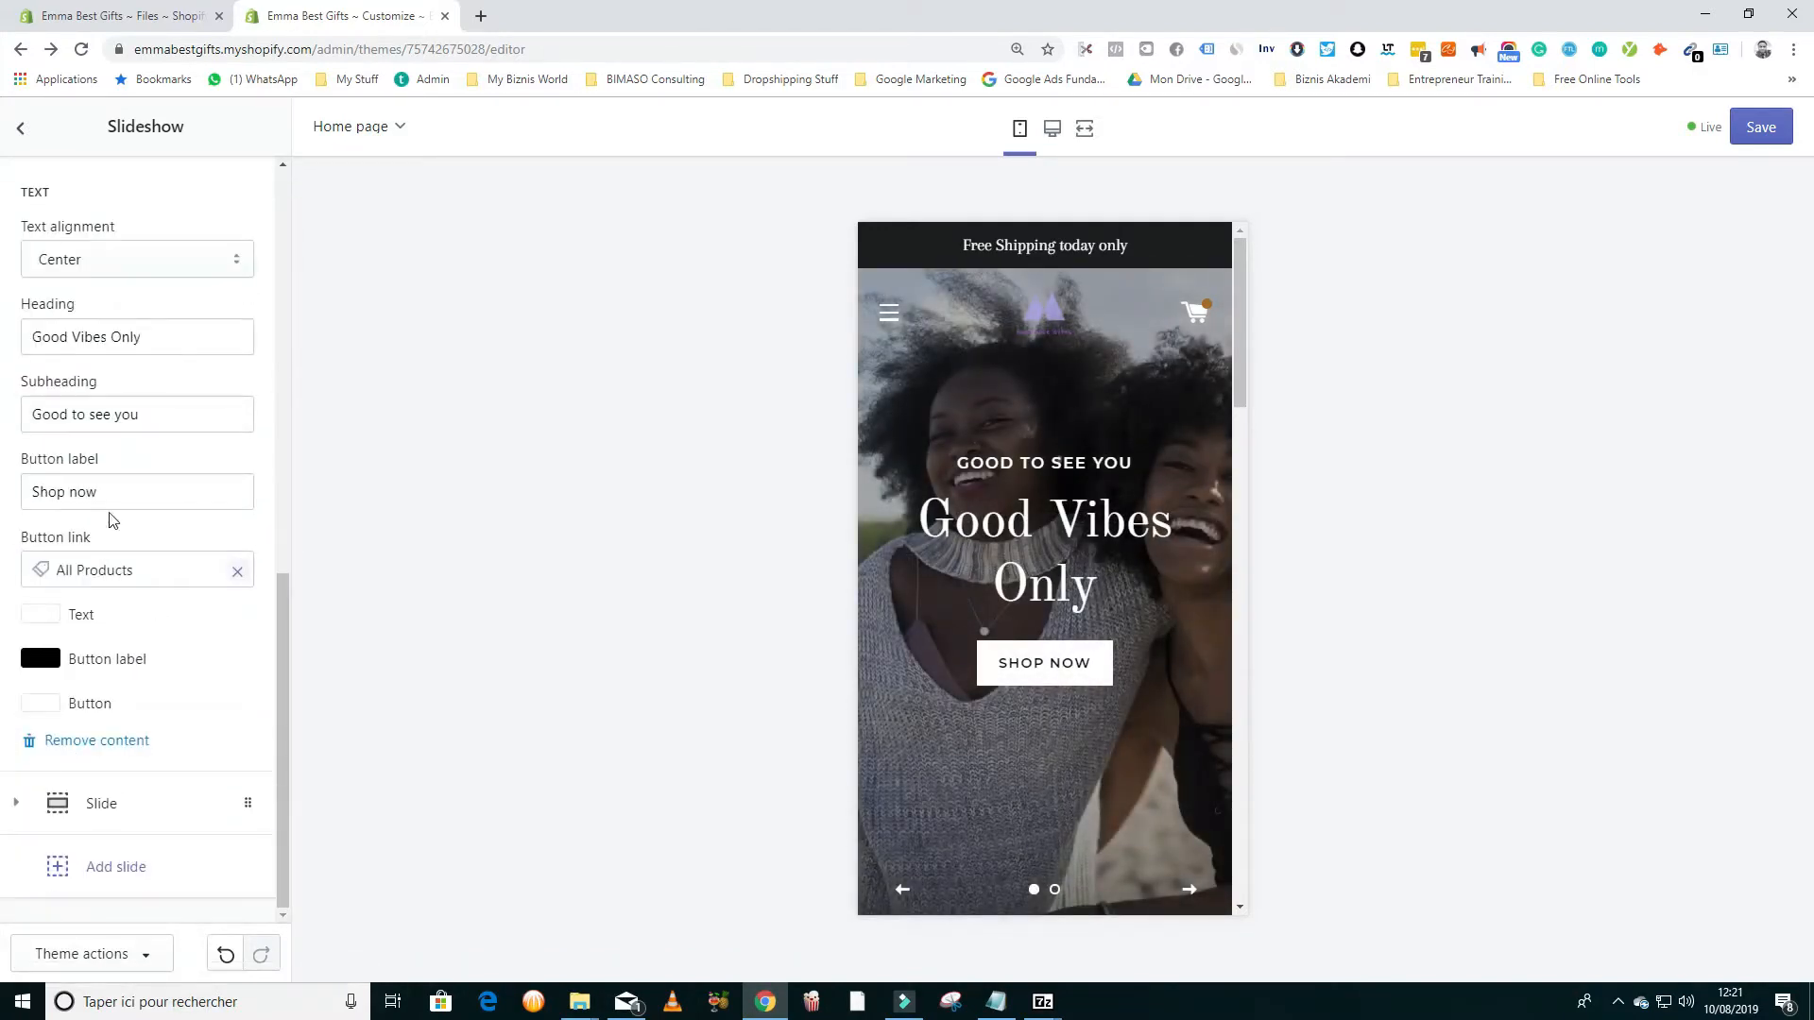
pyautogui.scroll(6, 110, 558)
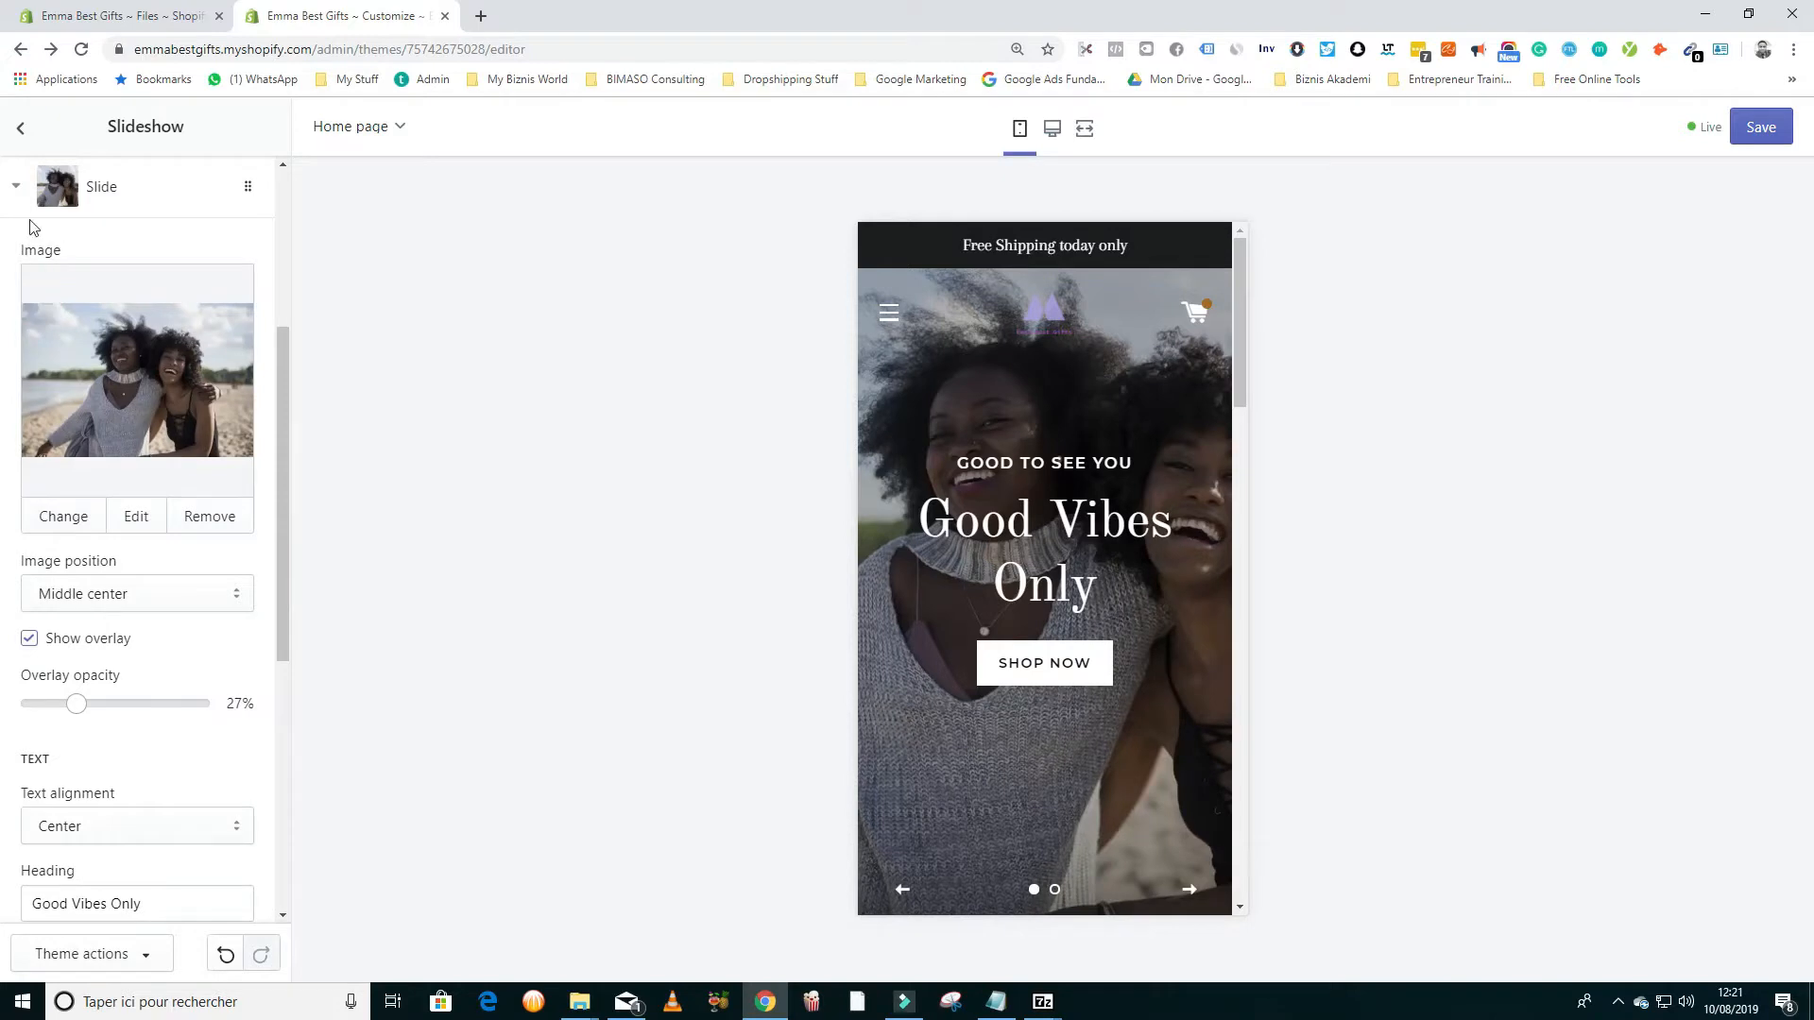
pyautogui.click(17, 187)
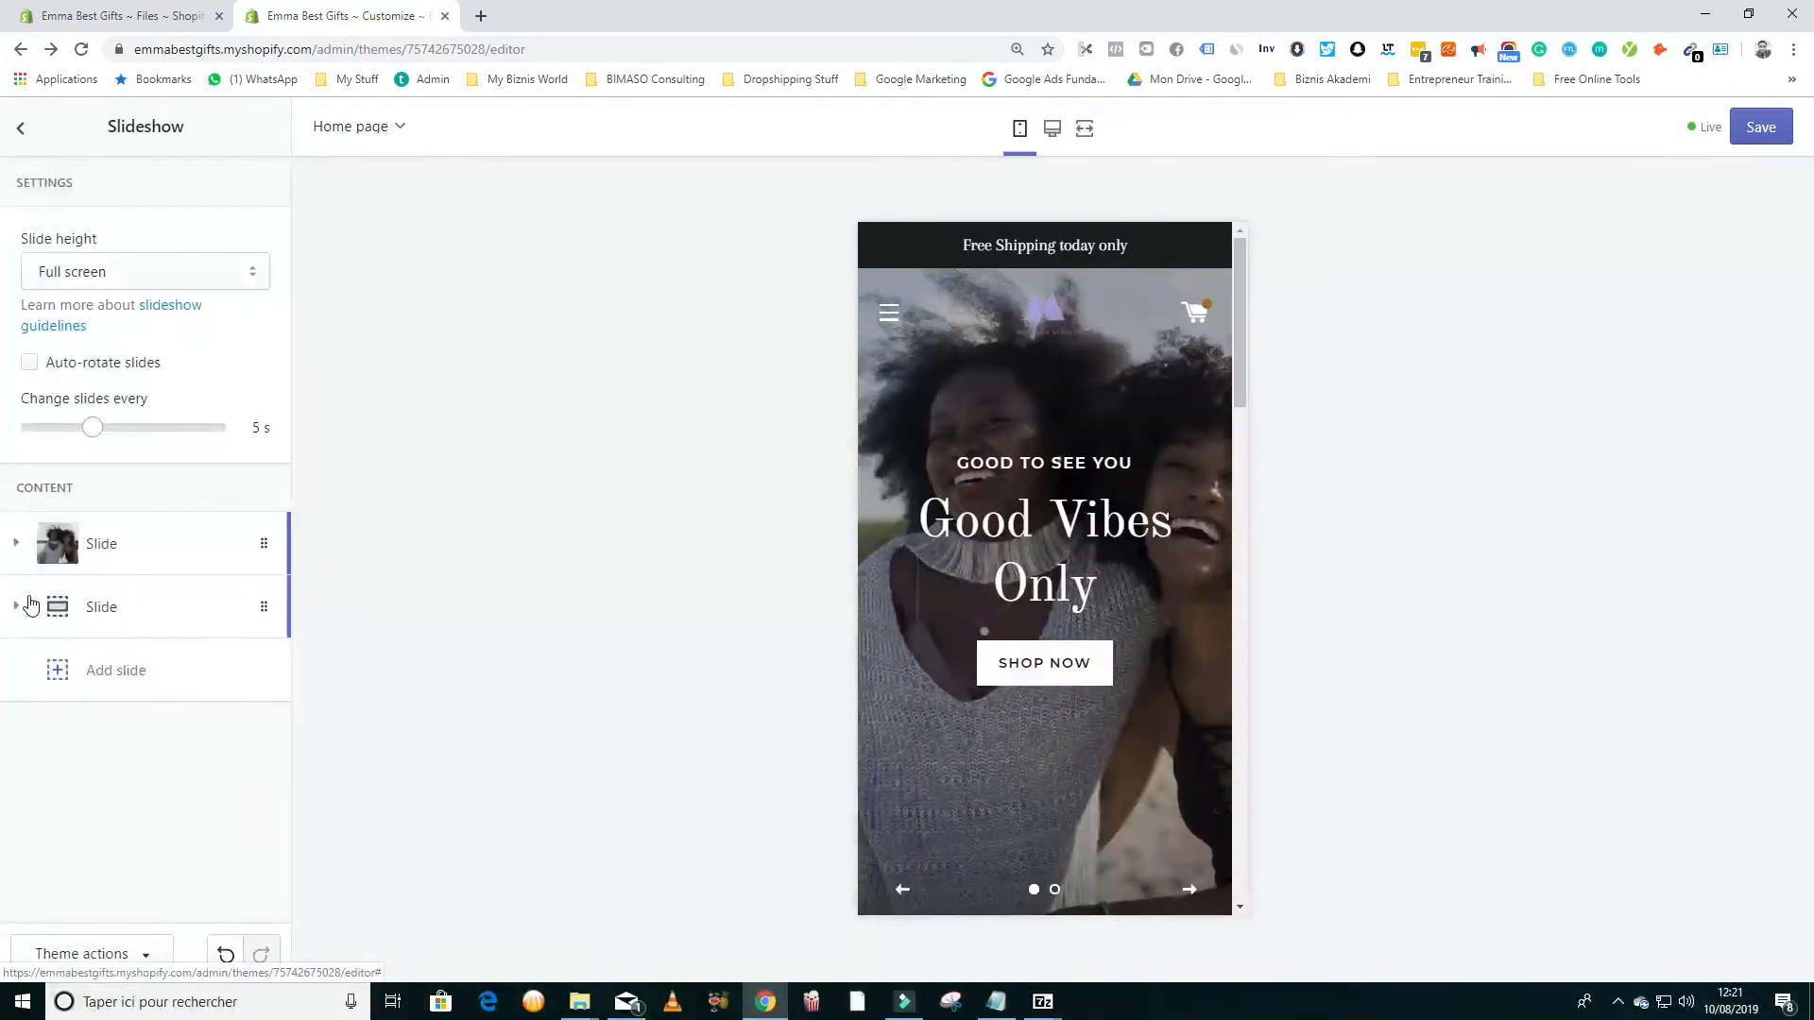
pyautogui.click(30, 605)
pyautogui.scroll(-8, 133, 743)
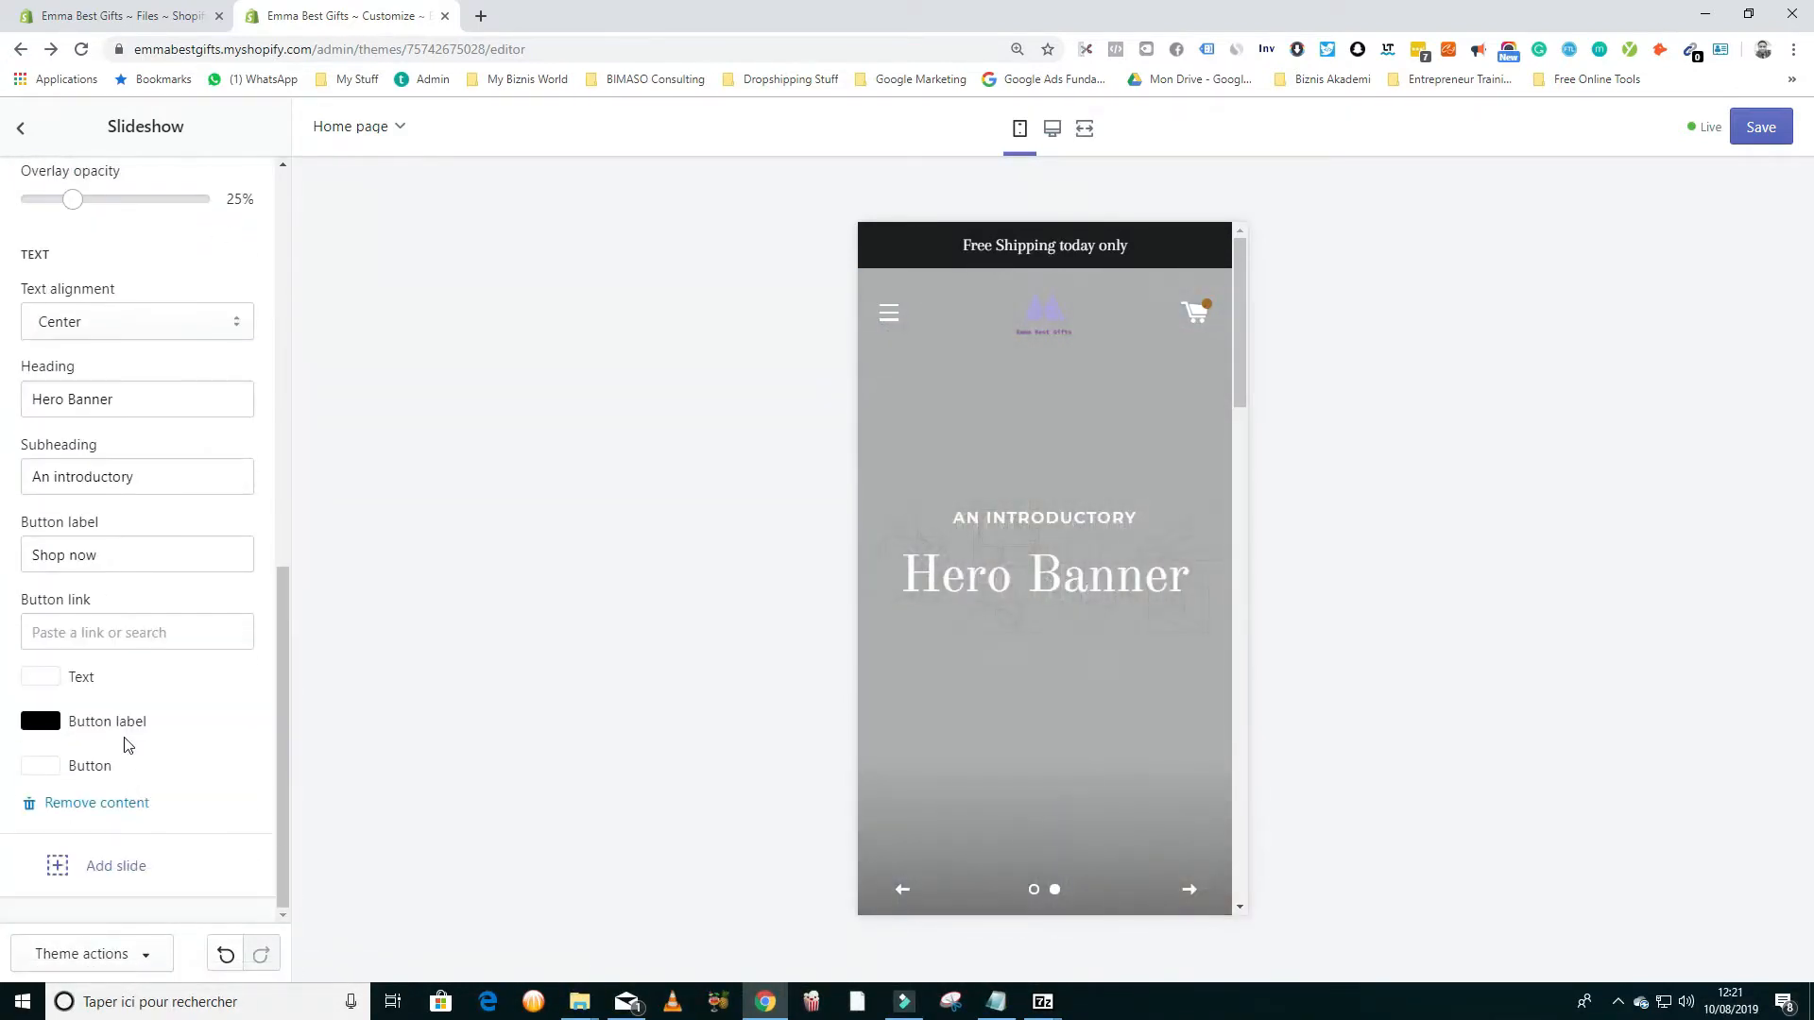
pyautogui.click(72, 803)
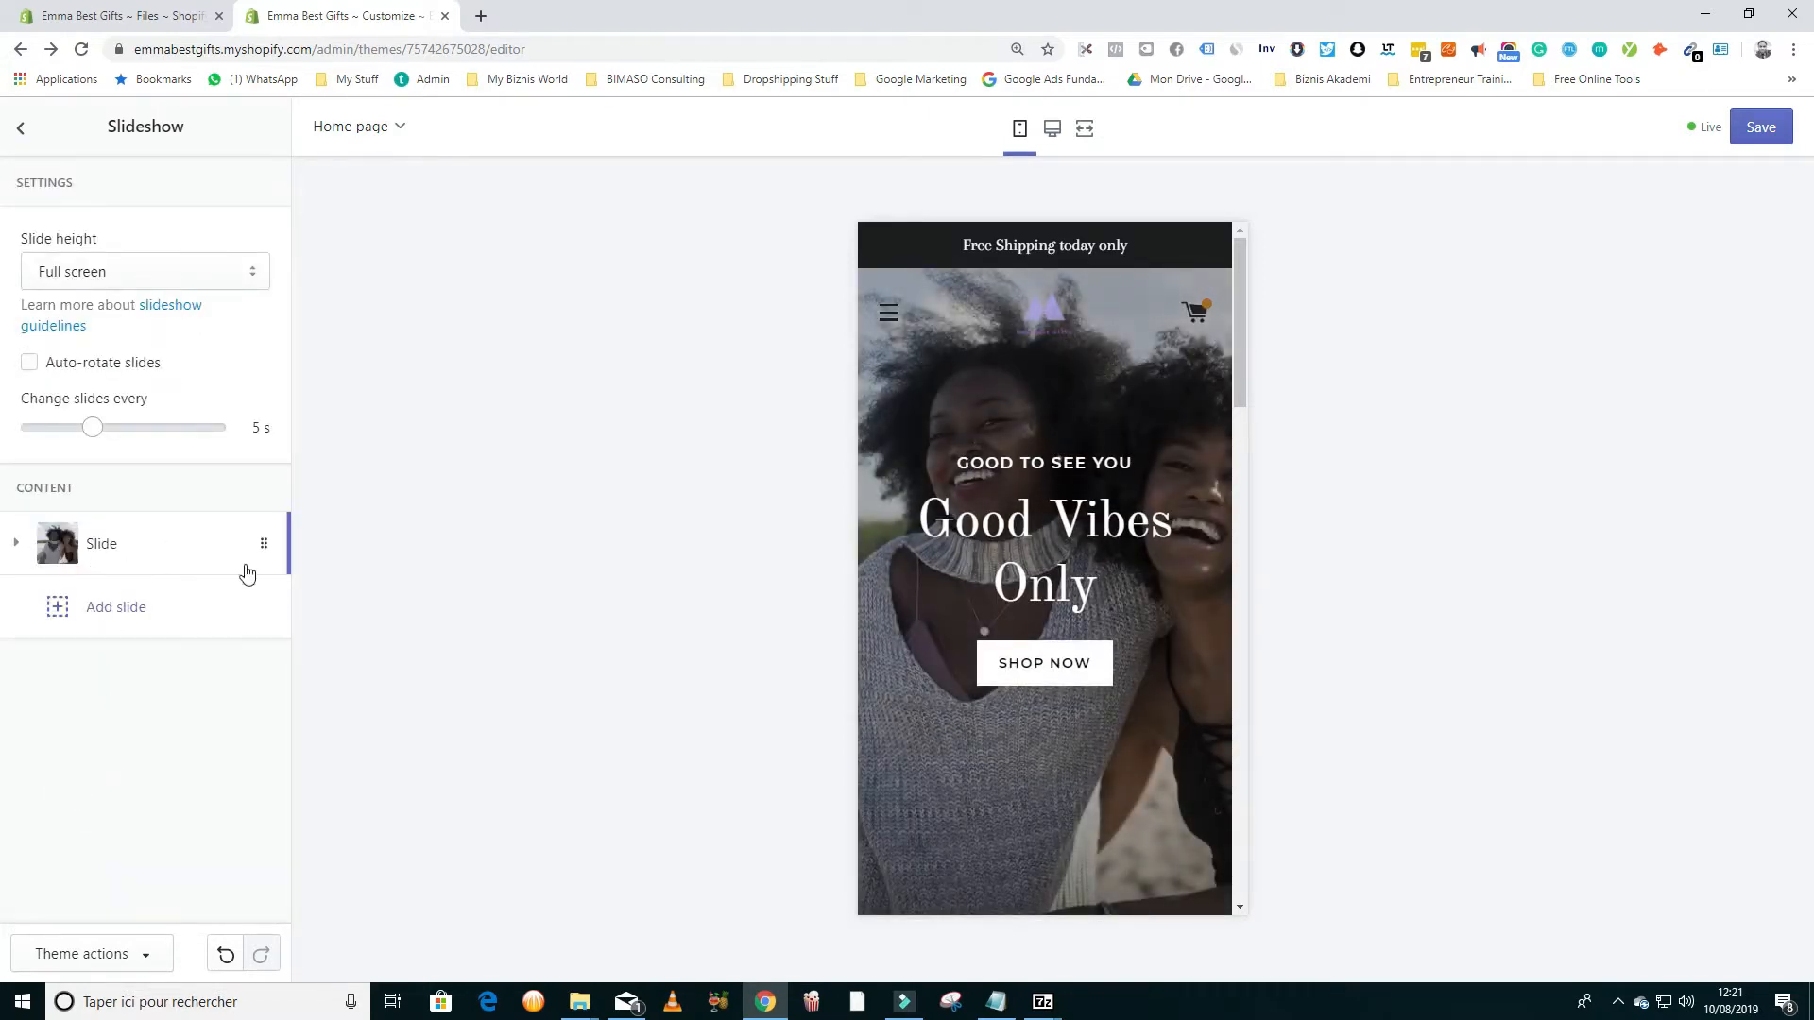
# Step: Add a new slide to the slideshow and look through its default settings
pyautogui.click(58, 606)
pyautogui.scroll(-3, 127, 737)
pyautogui.scroll(-6, 90, 742)
pyautogui.scroll(10, 167, 444)
pyautogui.click(16, 608)
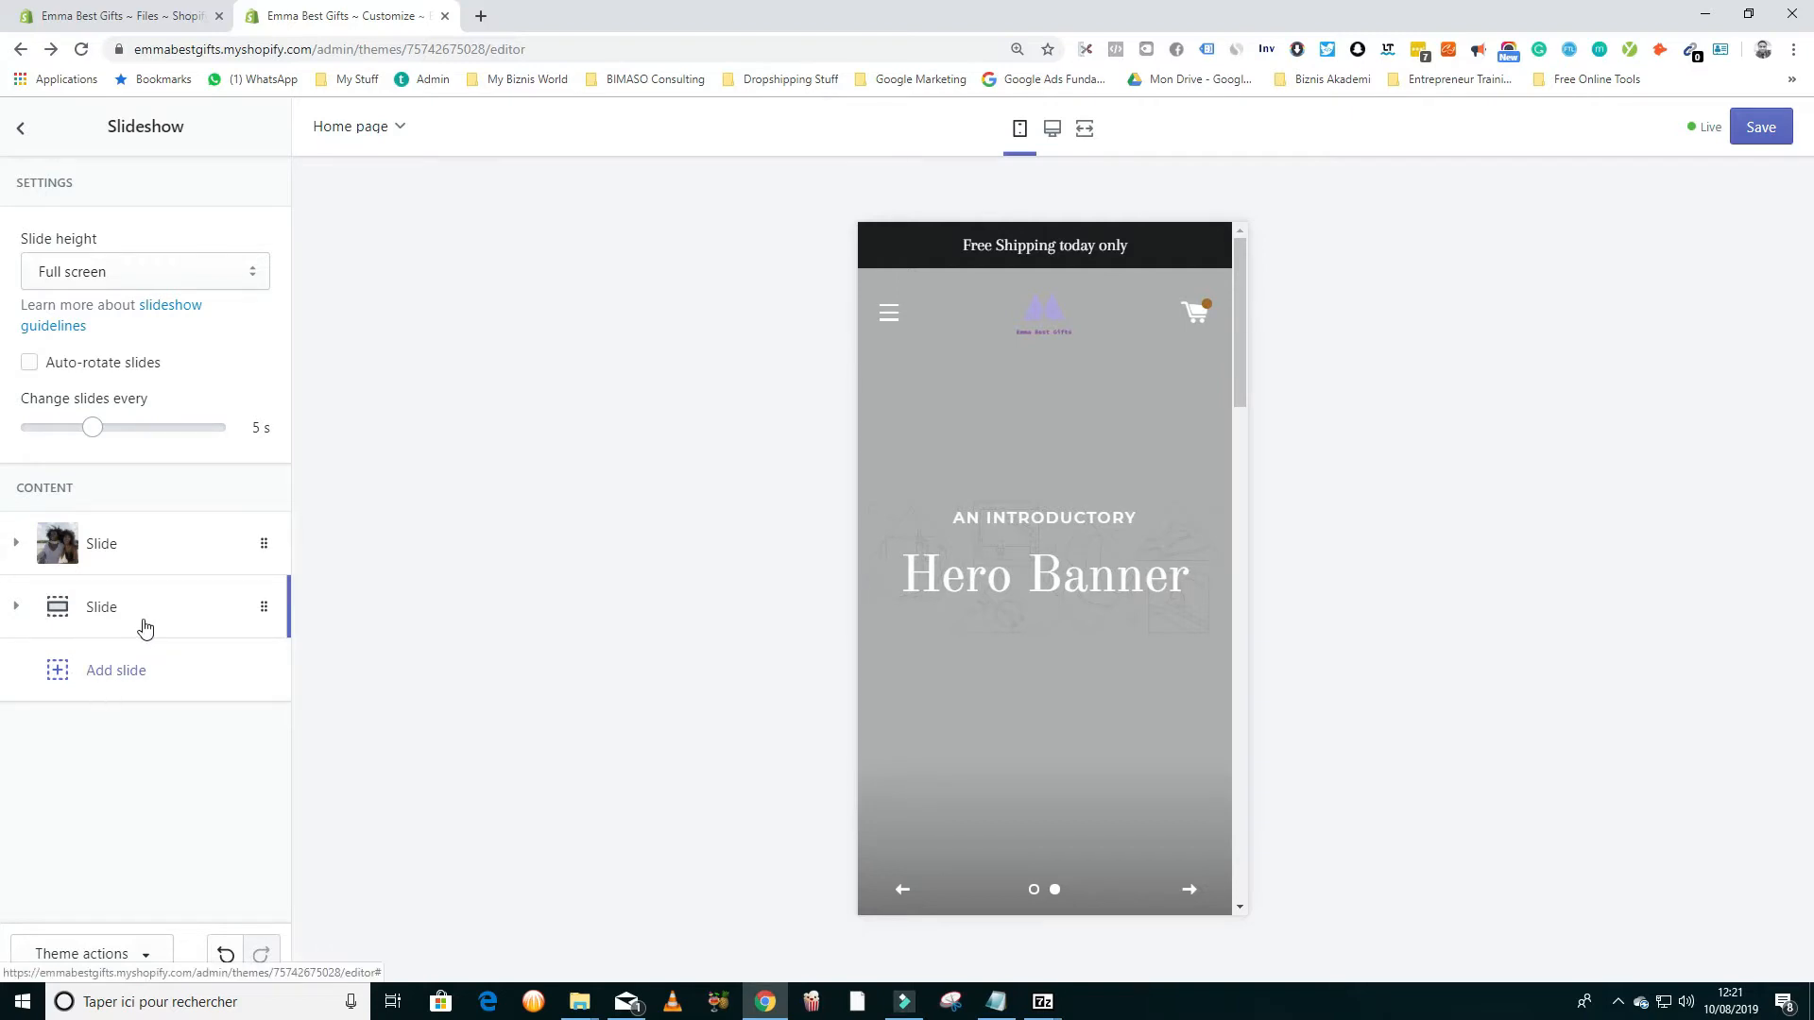
# Step: Remove the newly added second slide from the slideshow
pyautogui.click(28, 607)
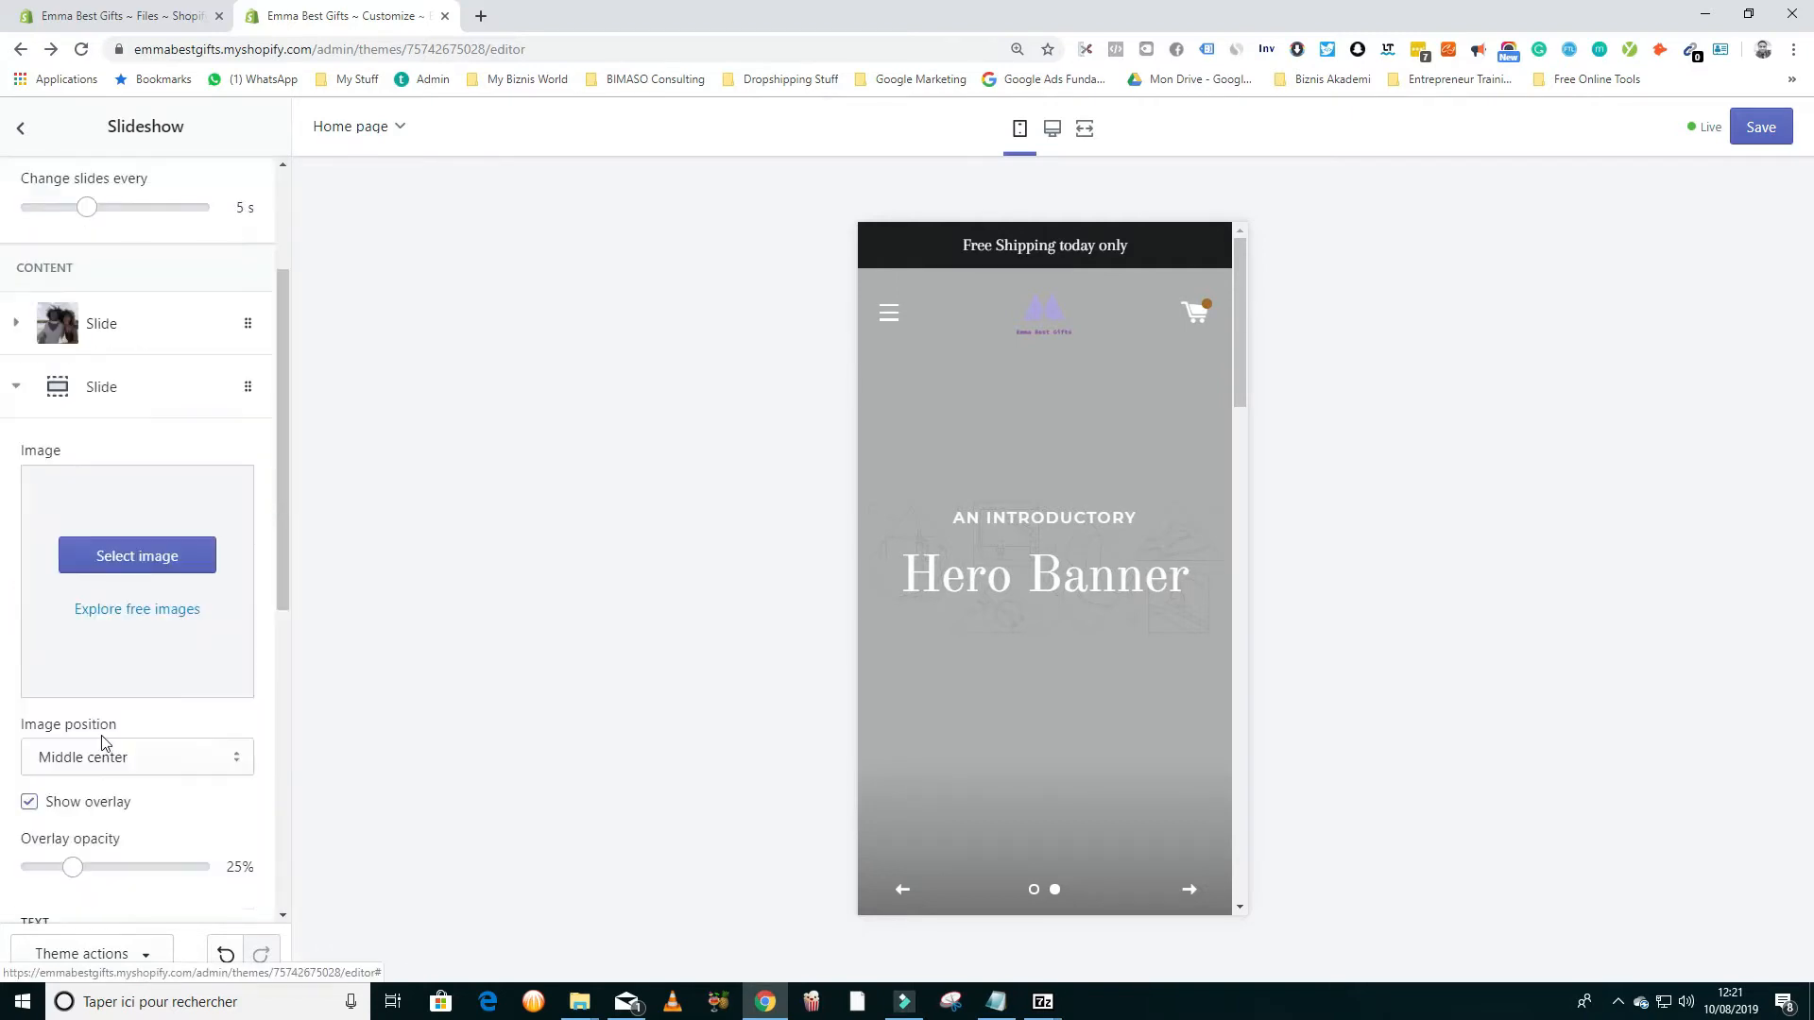
pyautogui.scroll(-8, 105, 729)
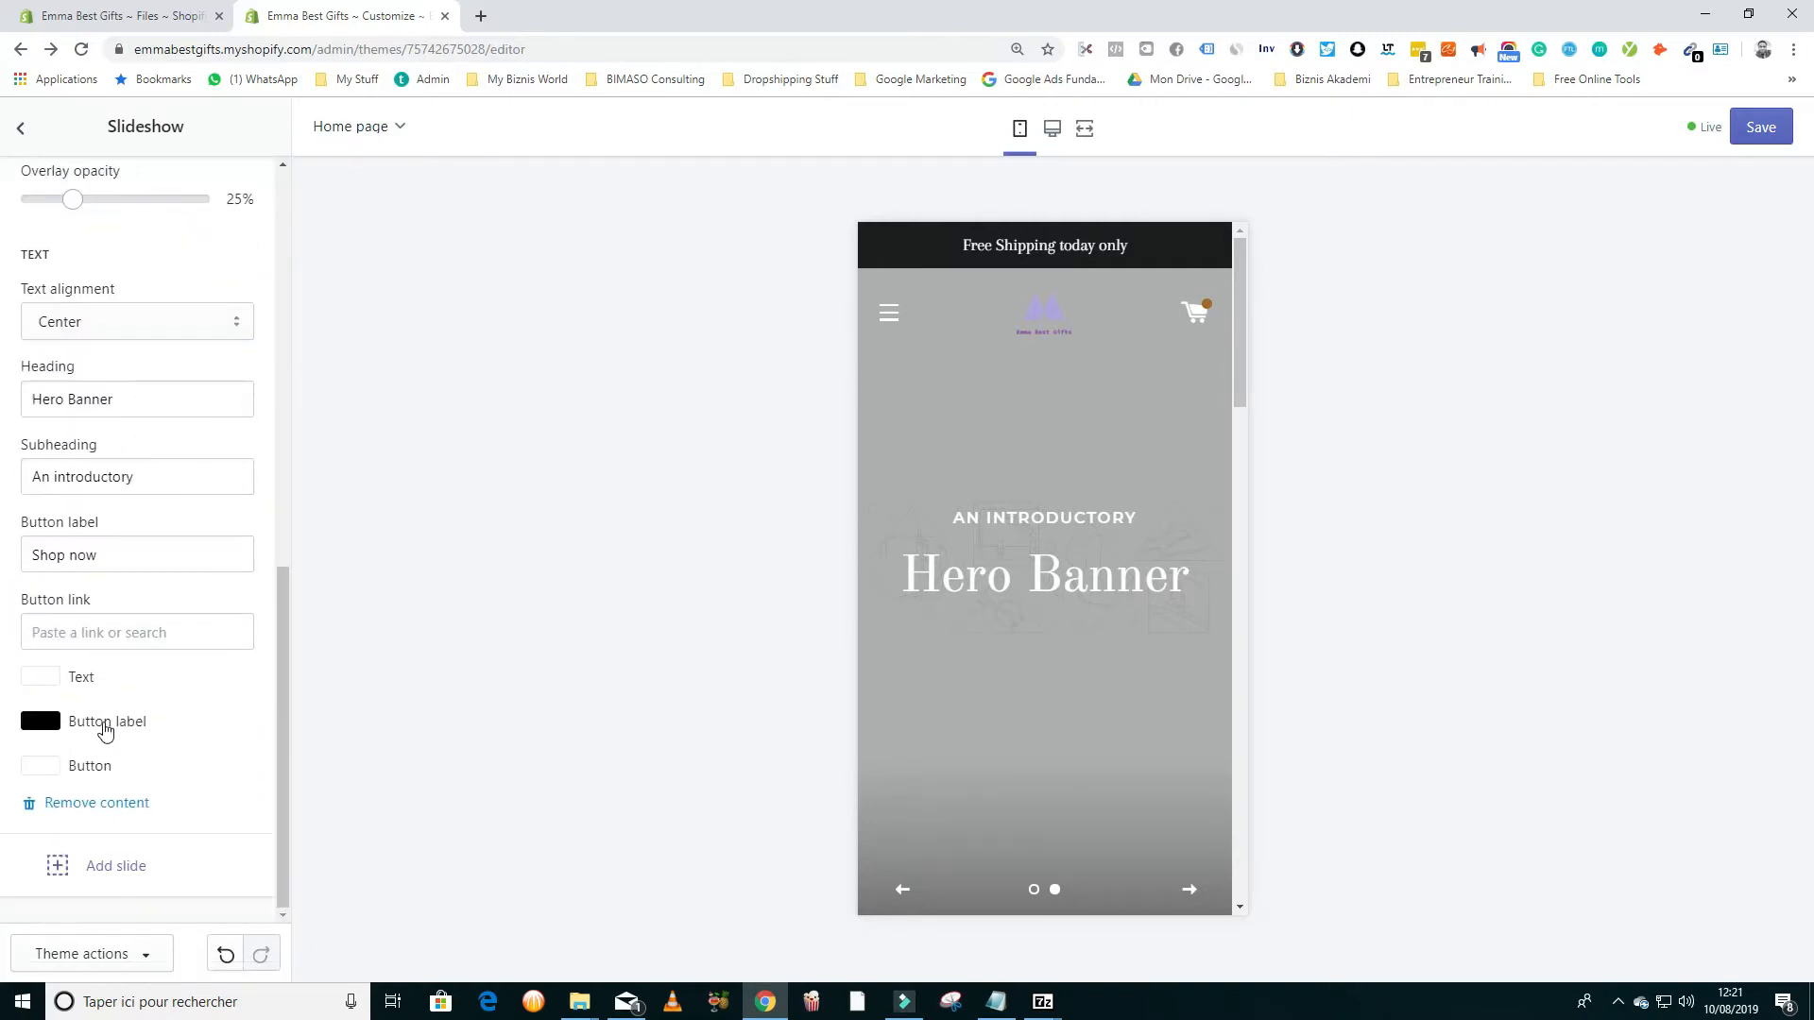
pyautogui.click(66, 804)
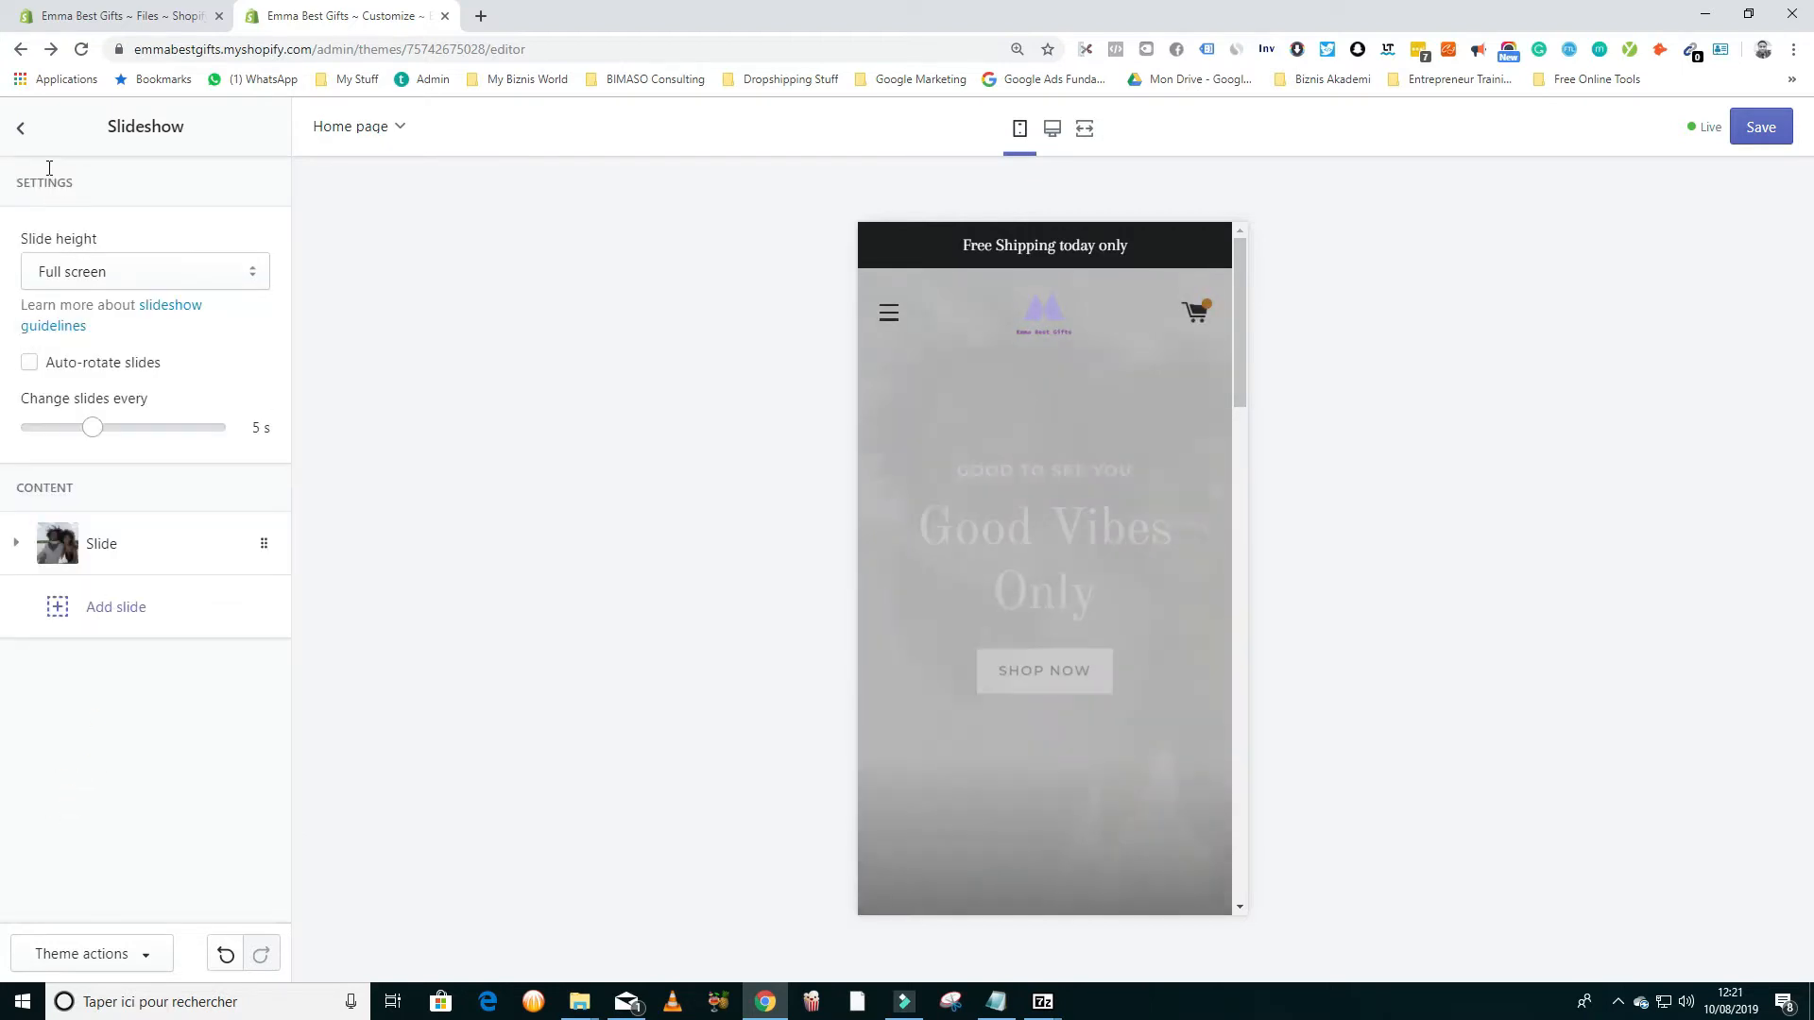
# Step: Review the Rich text section's heading, text and size settings
pyautogui.click(21, 128)
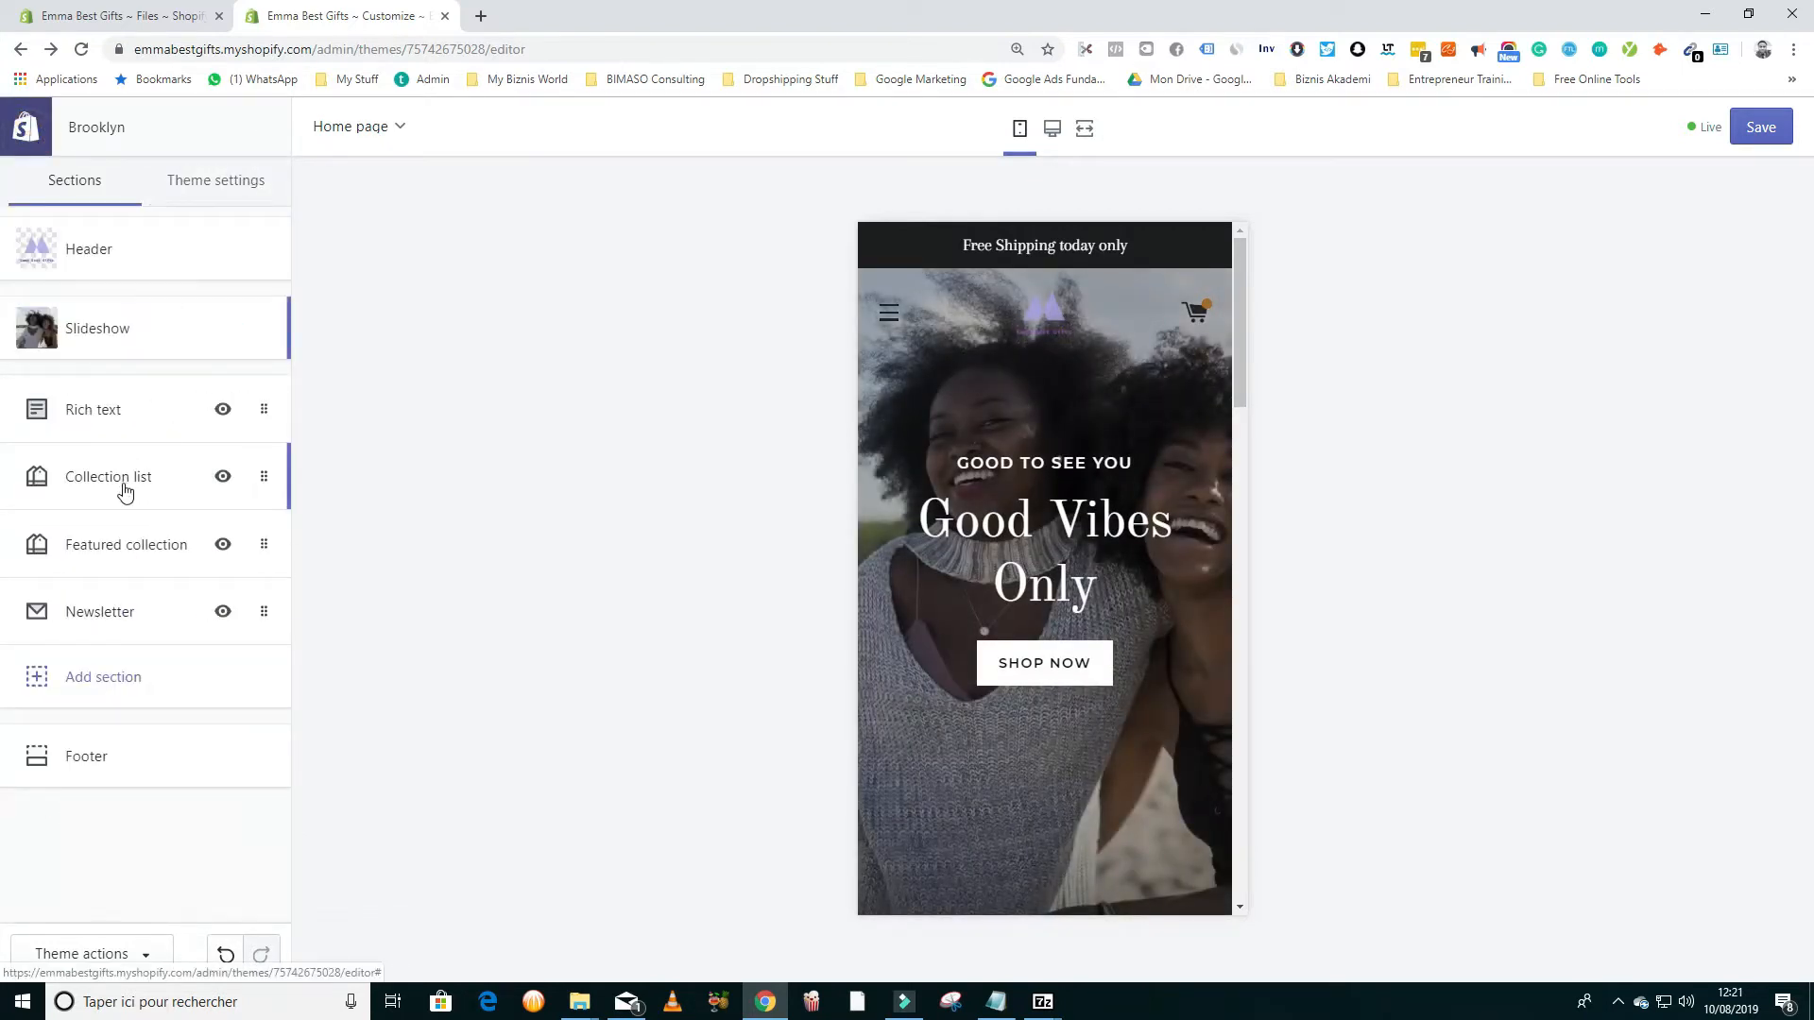
pyautogui.click(91, 411)
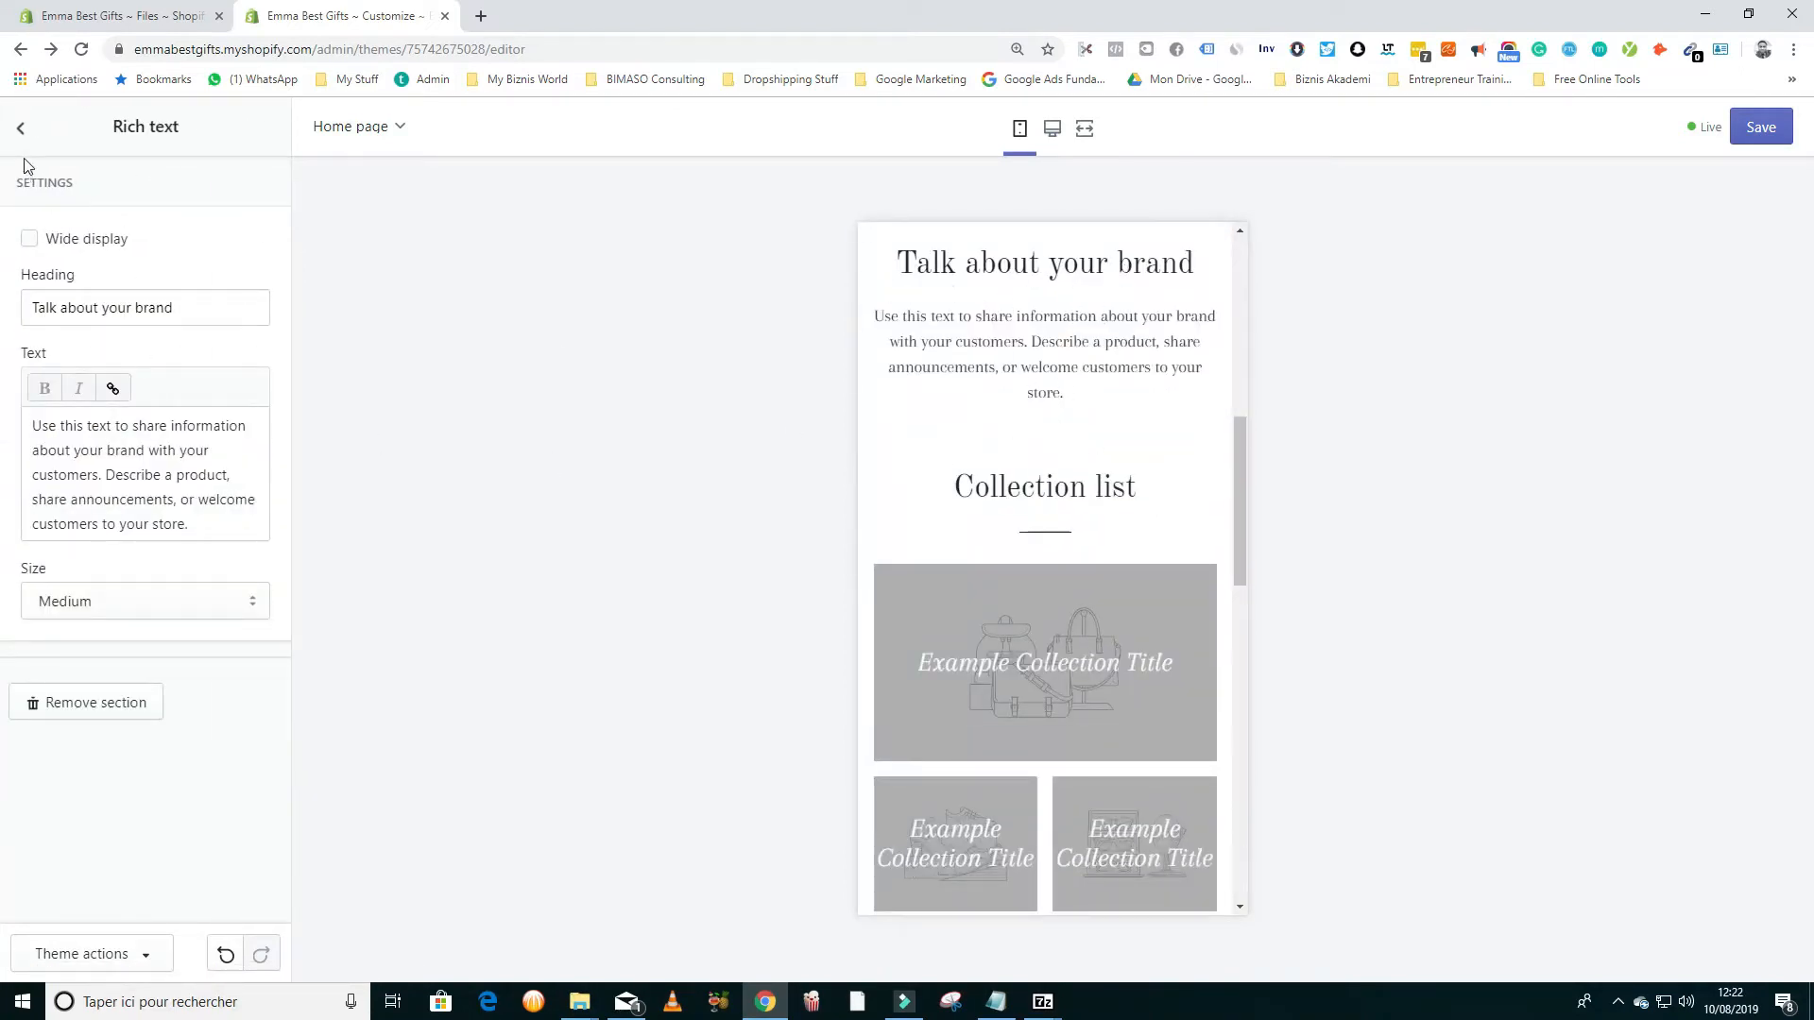
pyautogui.click(20, 128)
# Step: Remove the third collection from the Collection list section and add a new empty collection in its place
pyautogui.click(102, 477)
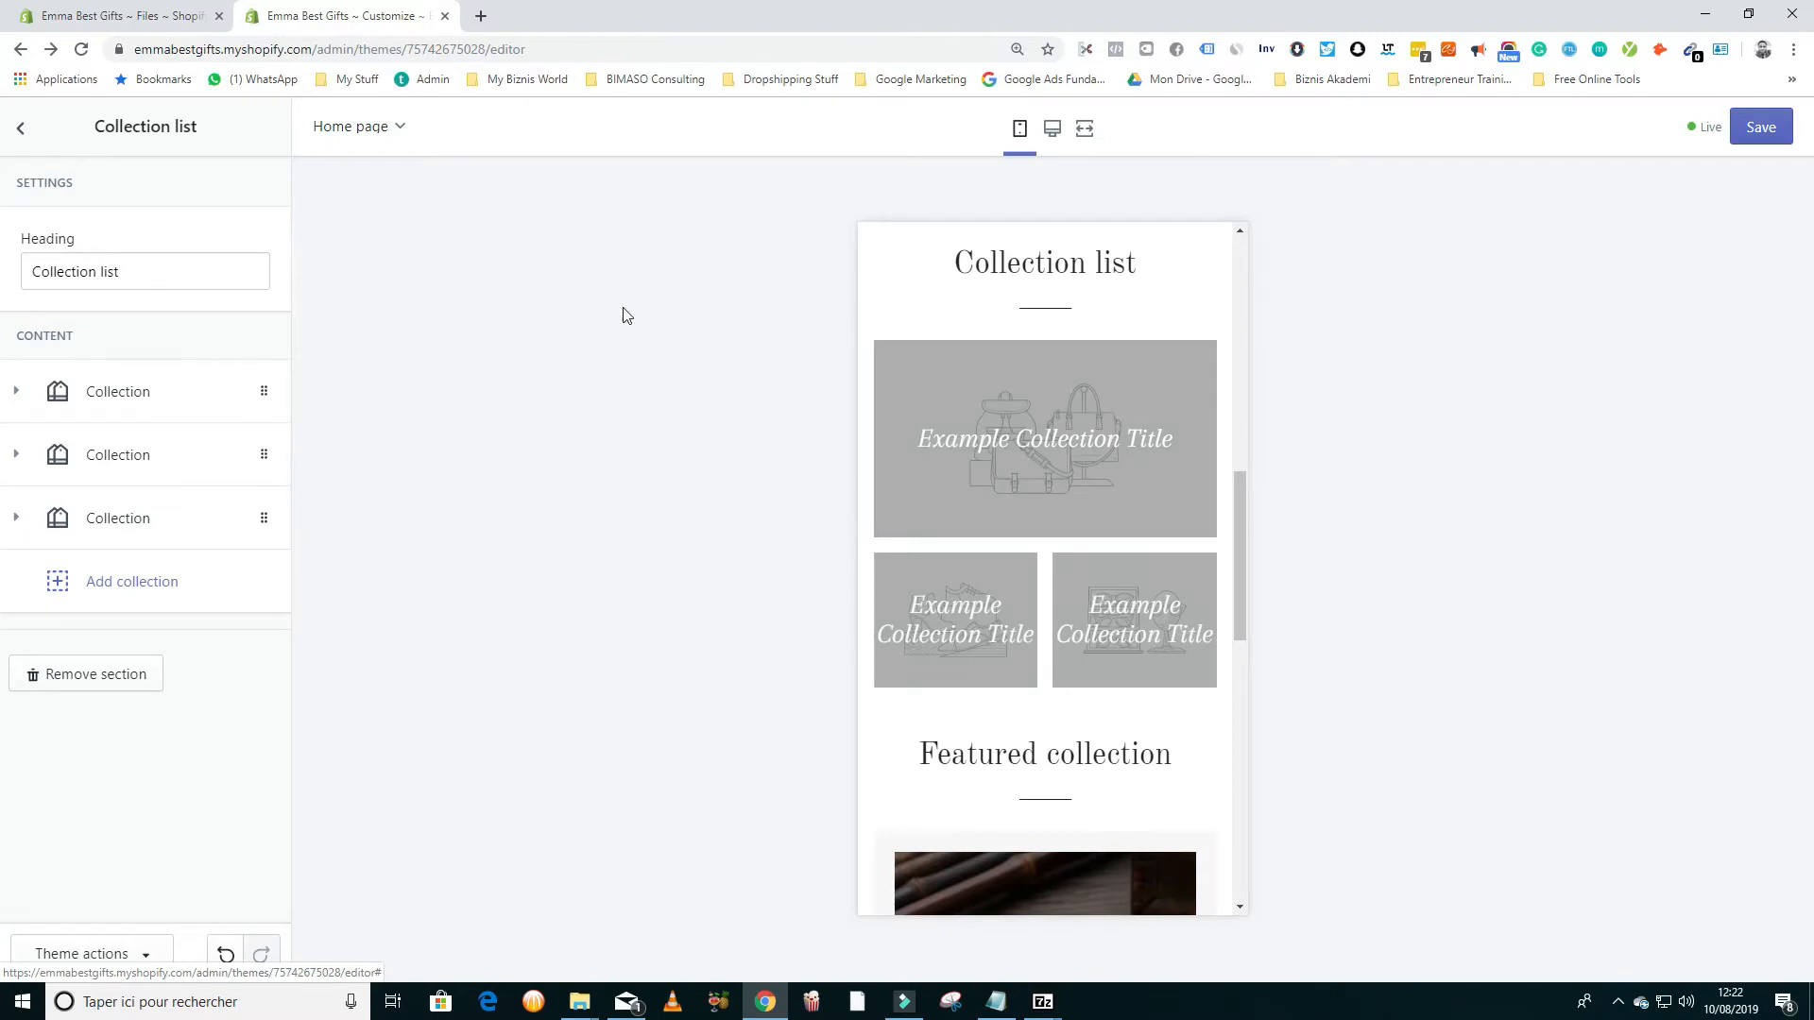
pyautogui.click(14, 519)
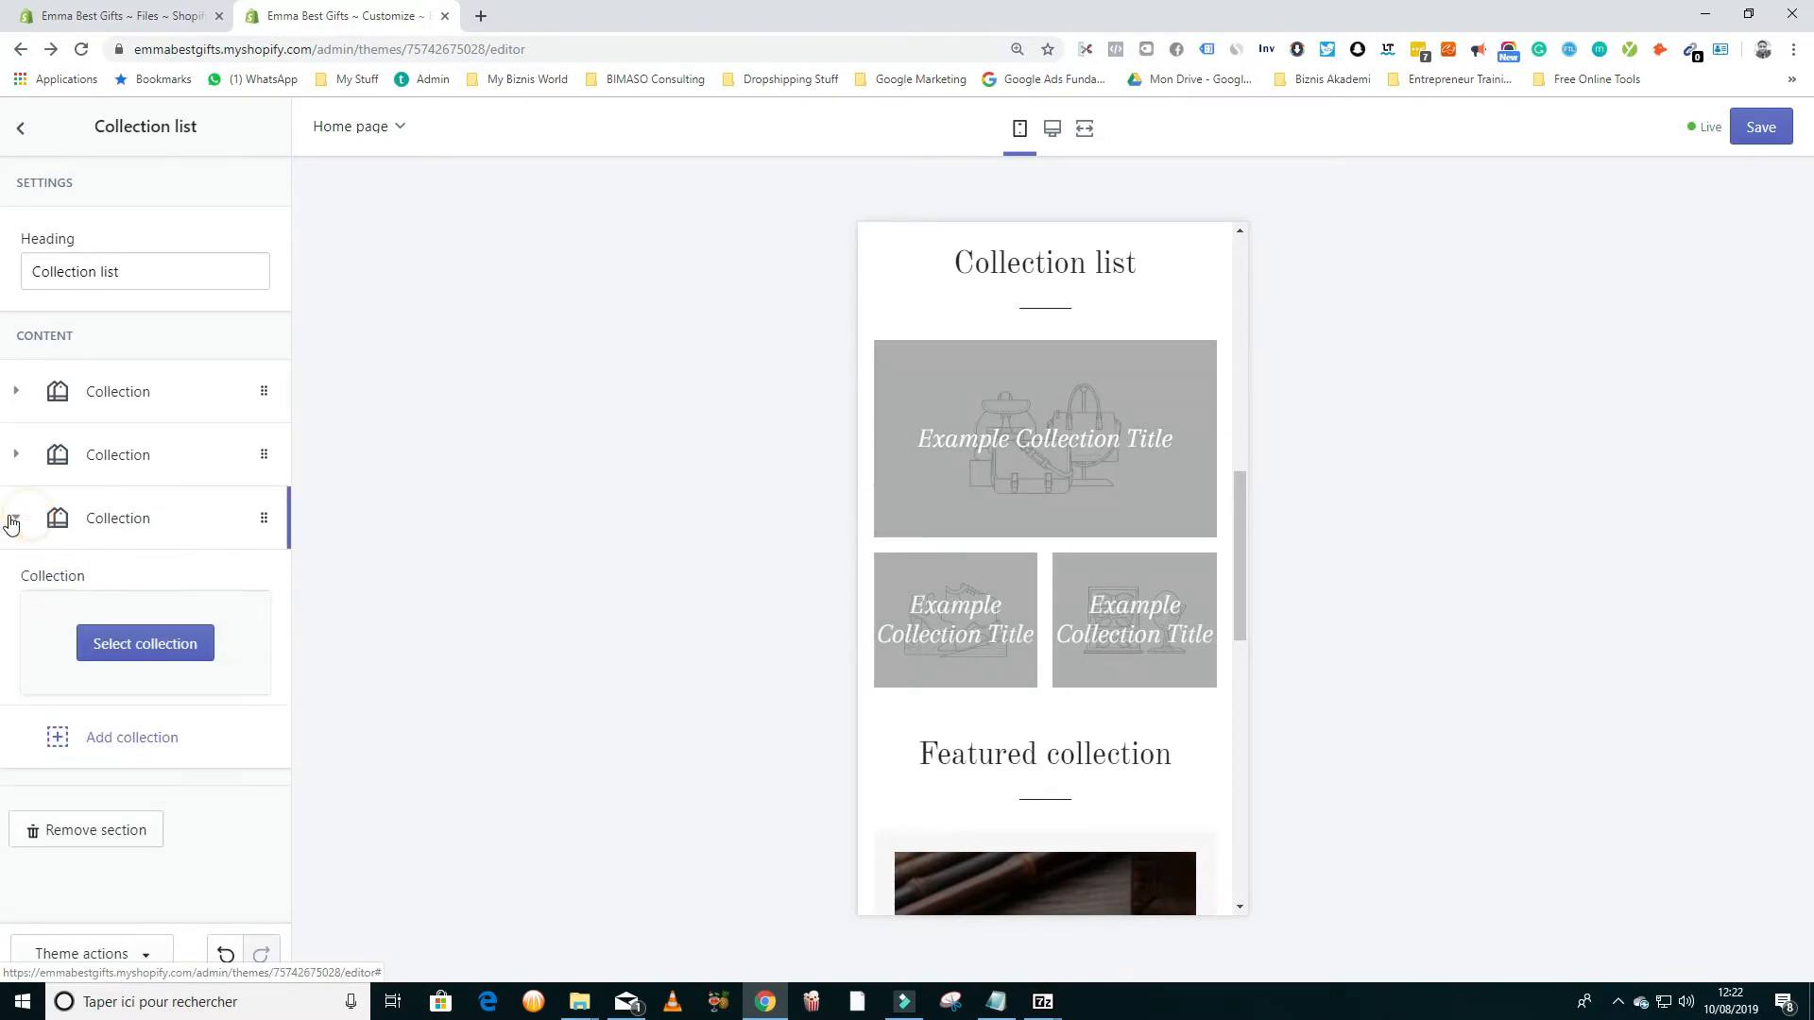
pyautogui.click(83, 722)
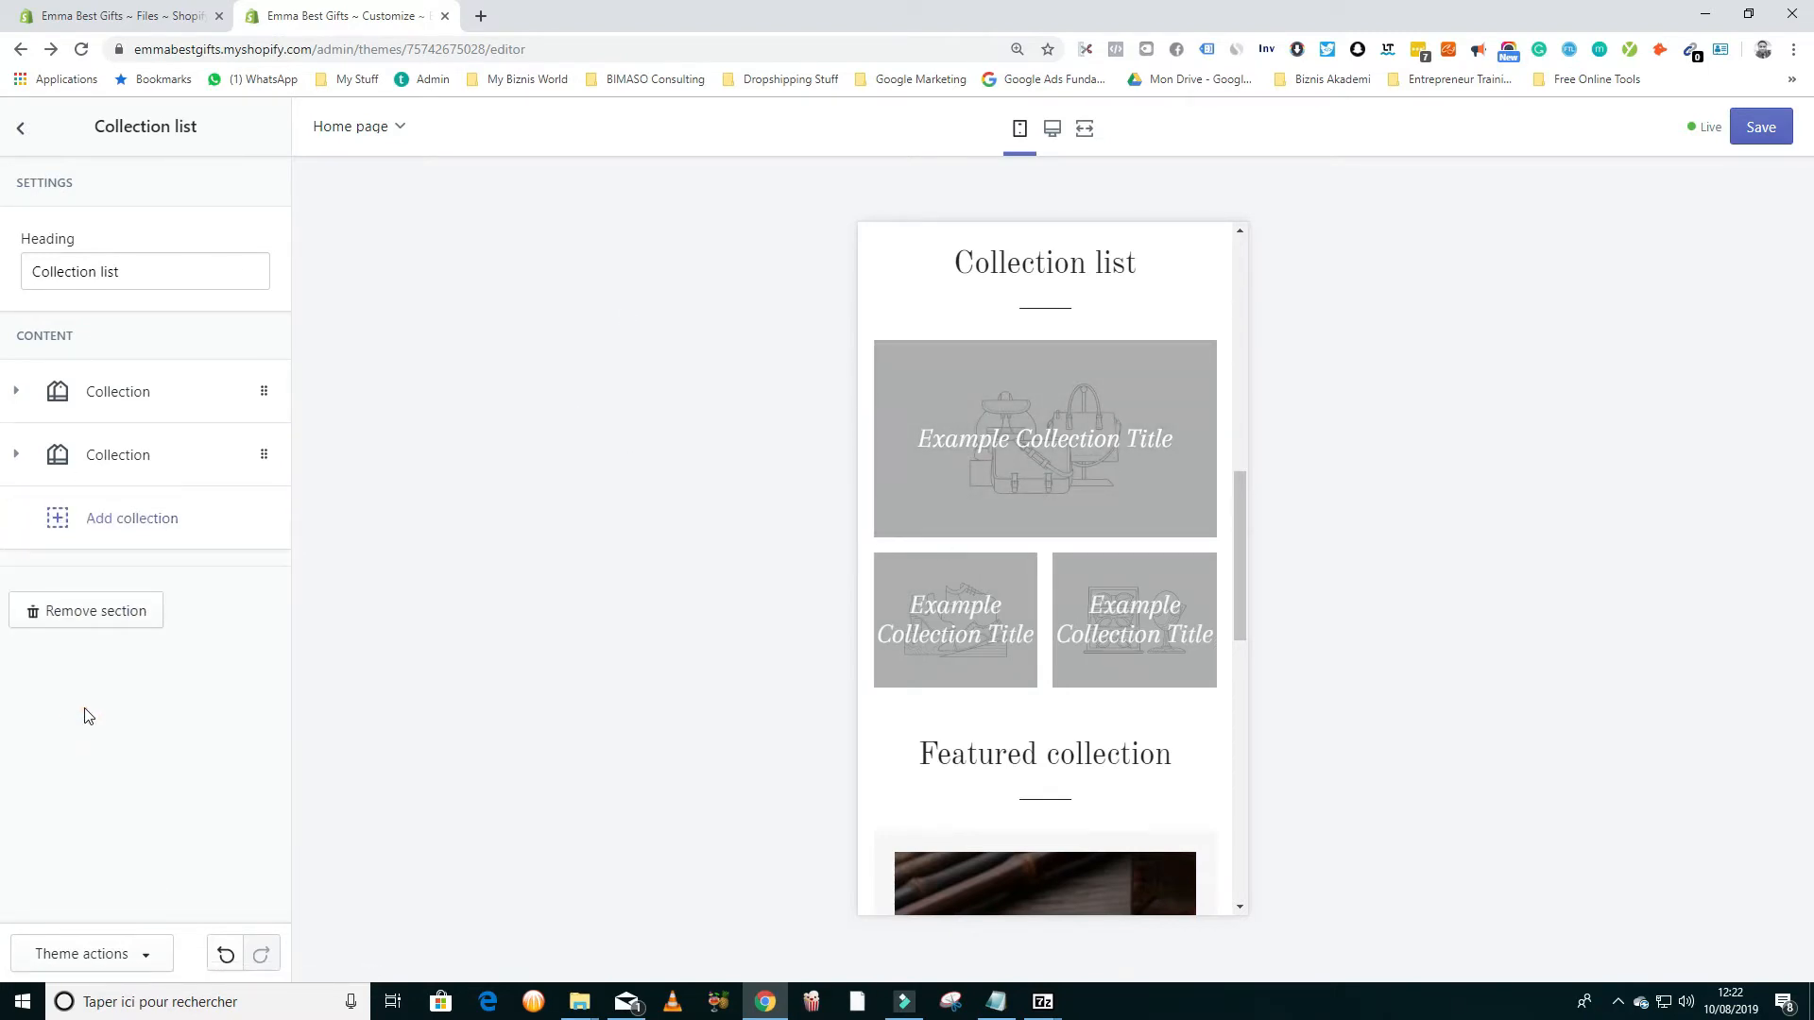
pyautogui.click(58, 519)
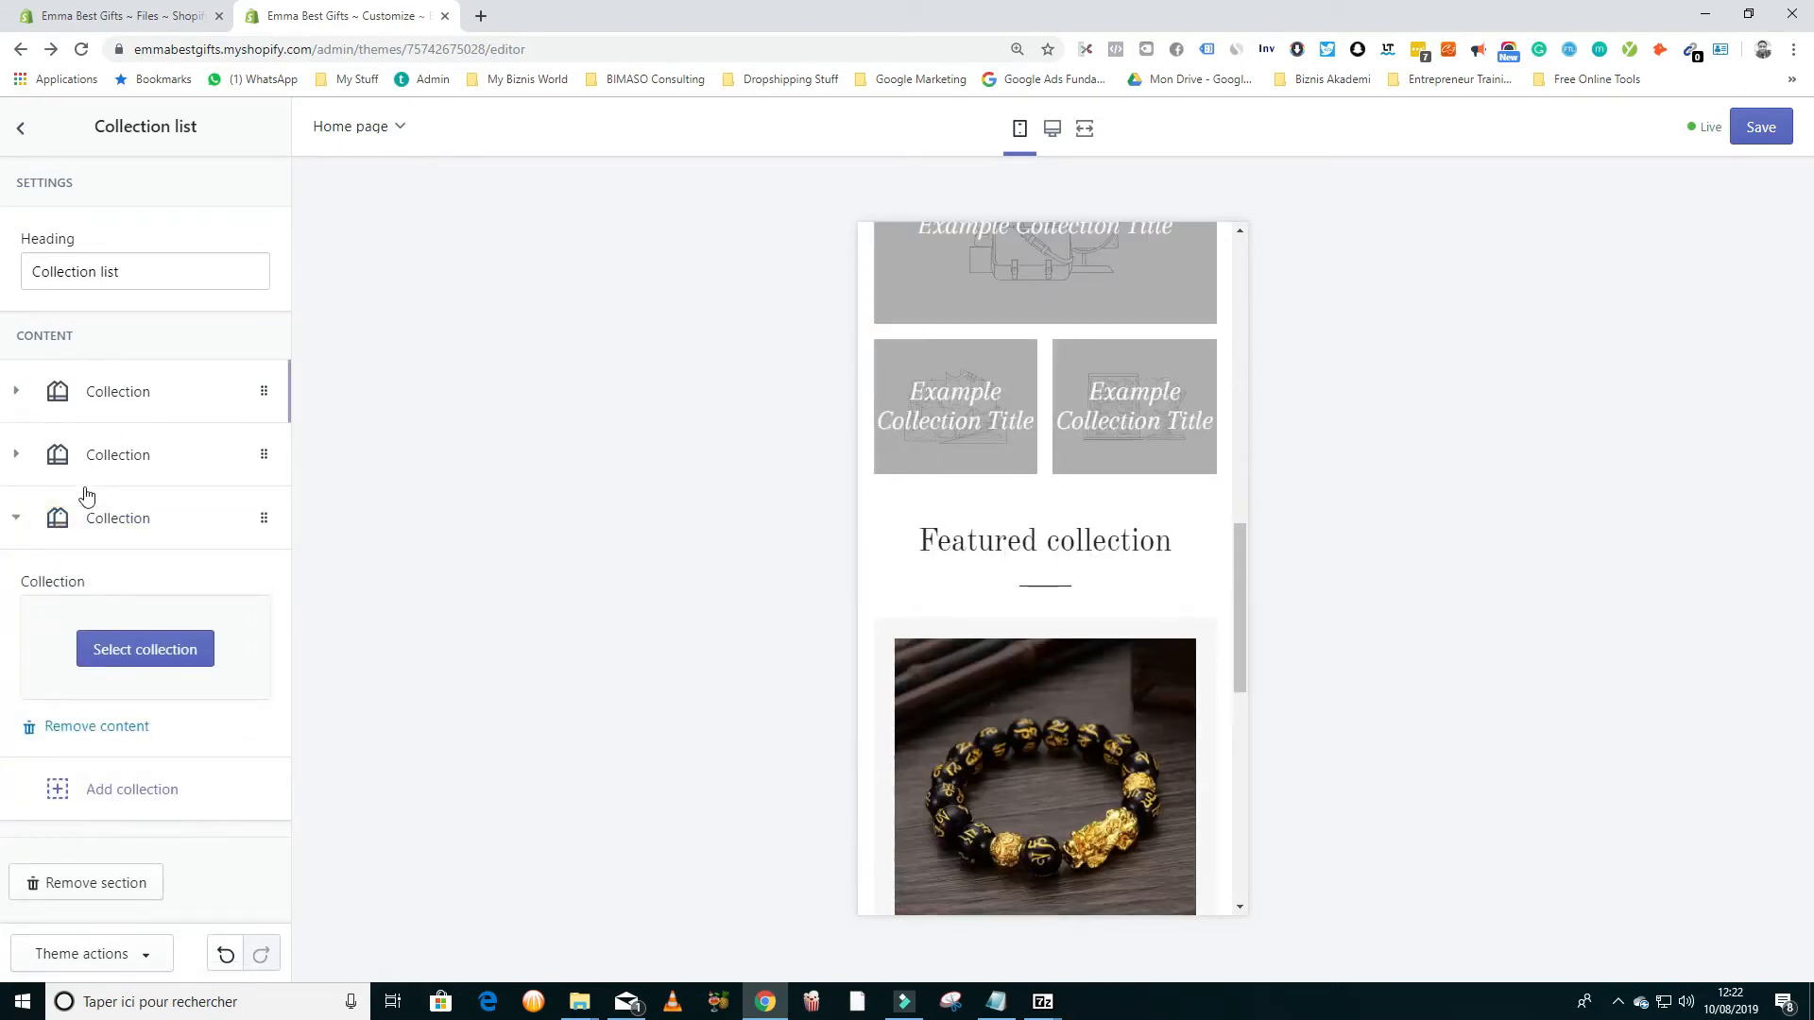
pyautogui.moveTo(162, 271); pyautogui.dragTo(11, 309)
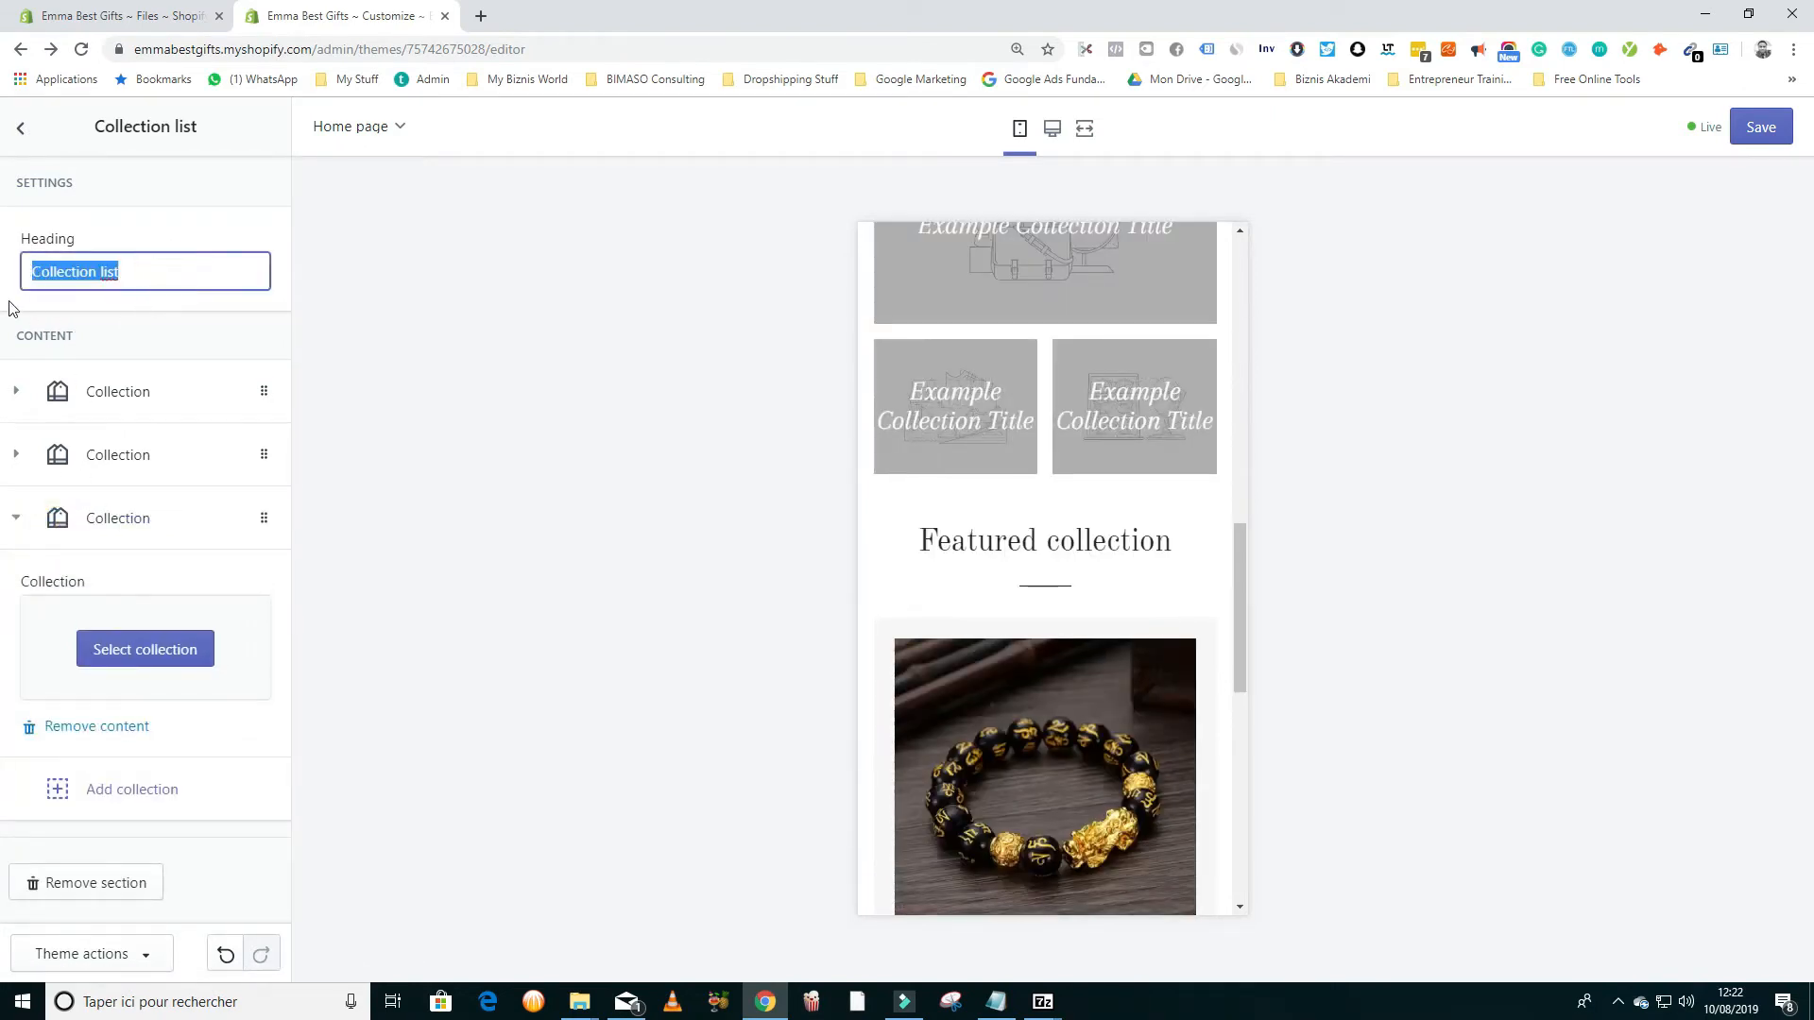
pyautogui.click(22, 133)
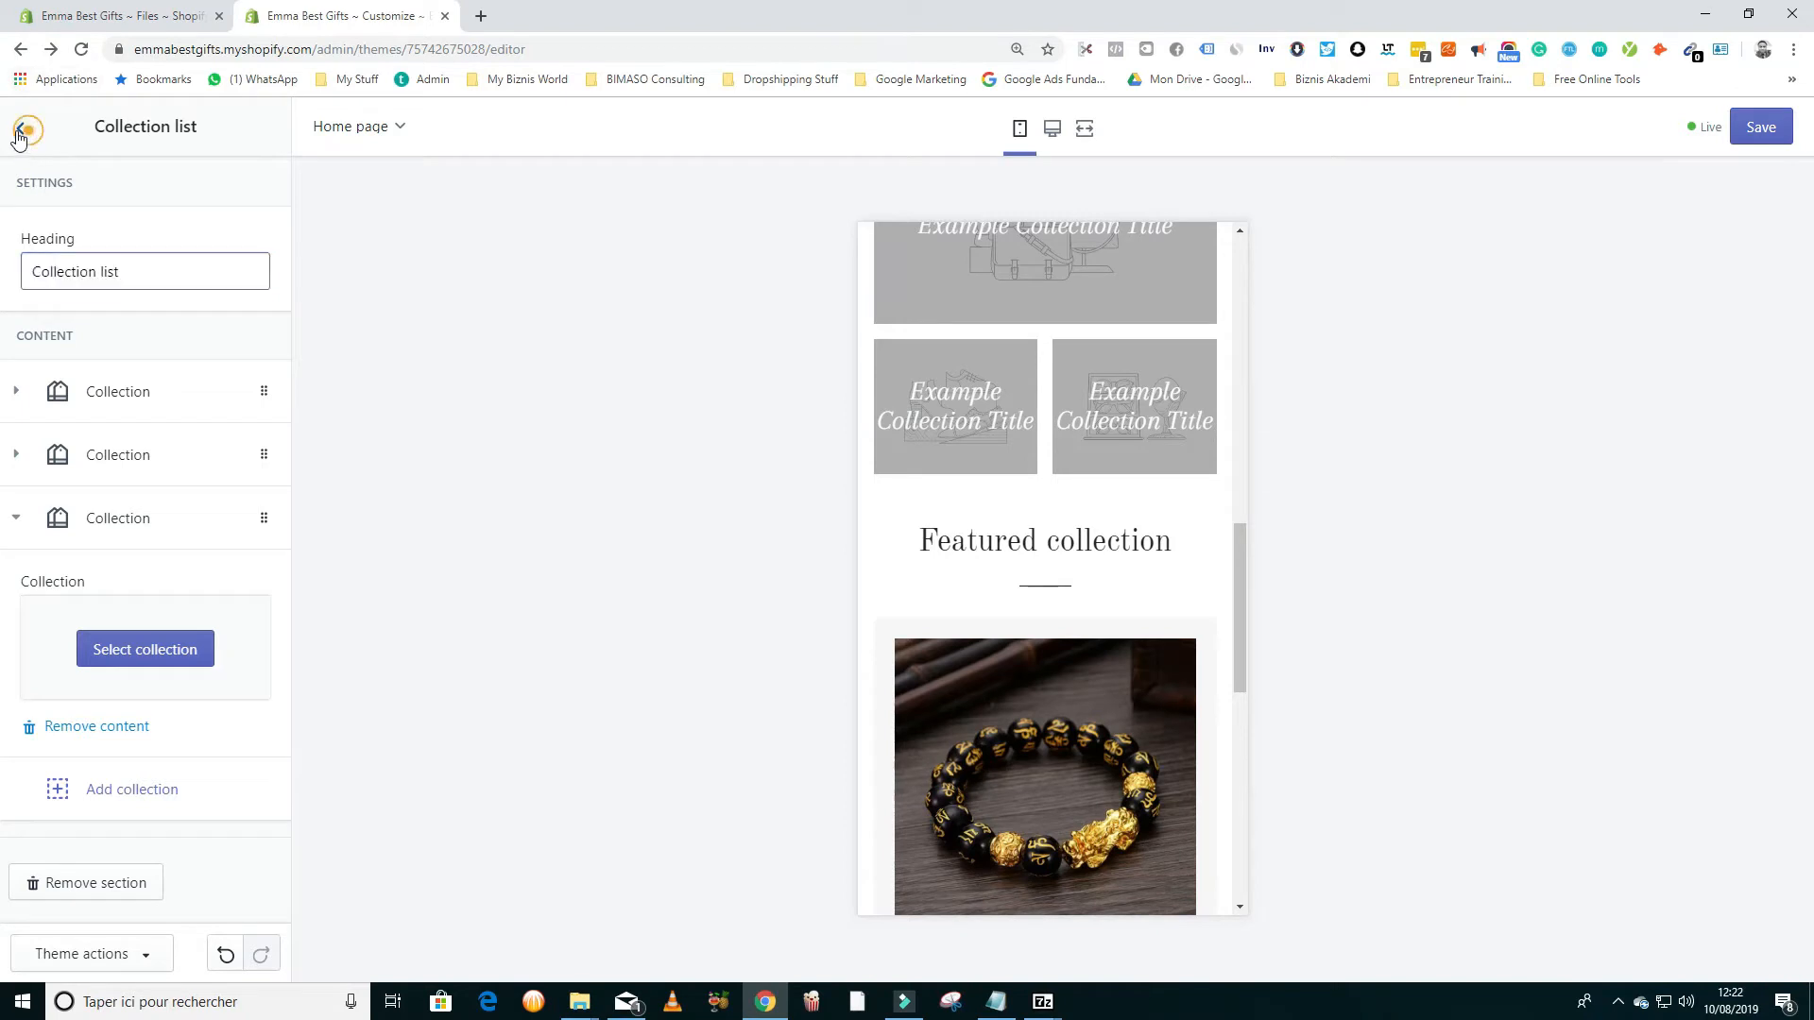
# Step: Examine the Featured collection section's settings and how it appears in the home page preview
pyautogui.click(111, 552)
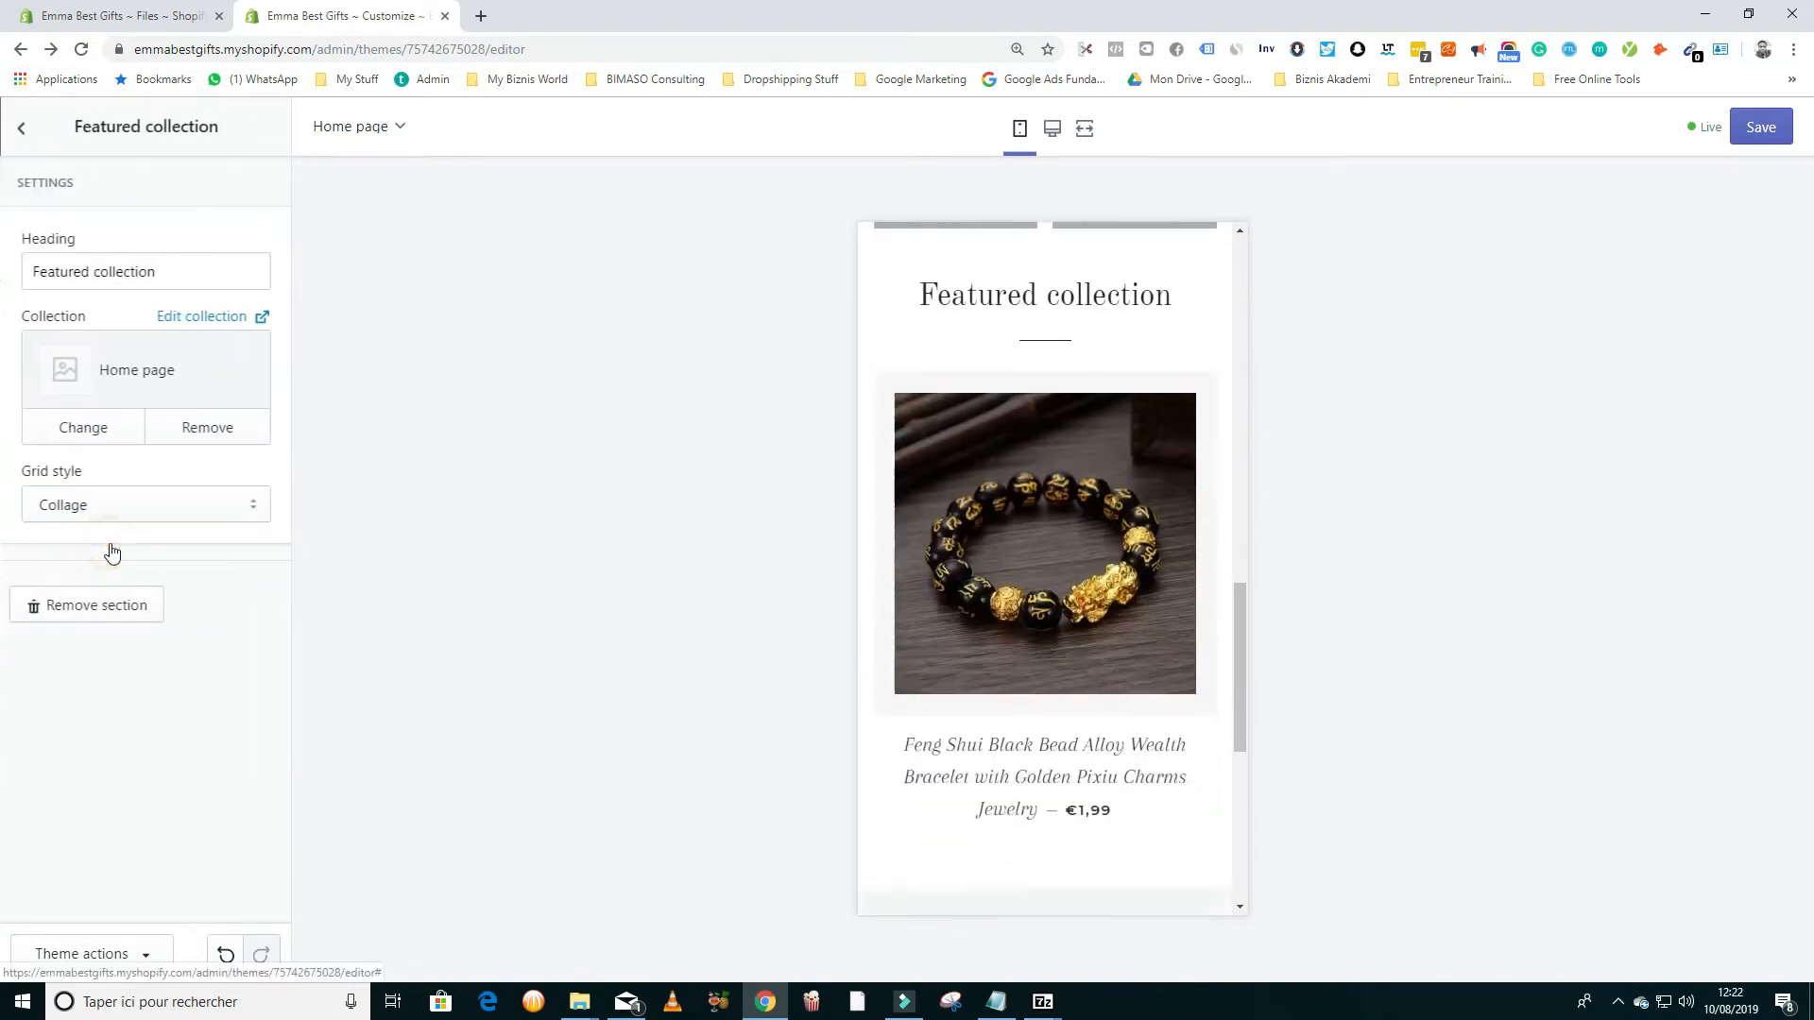
pyautogui.scroll(-4, 1057, 437)
pyautogui.scroll(5, 1055, 451)
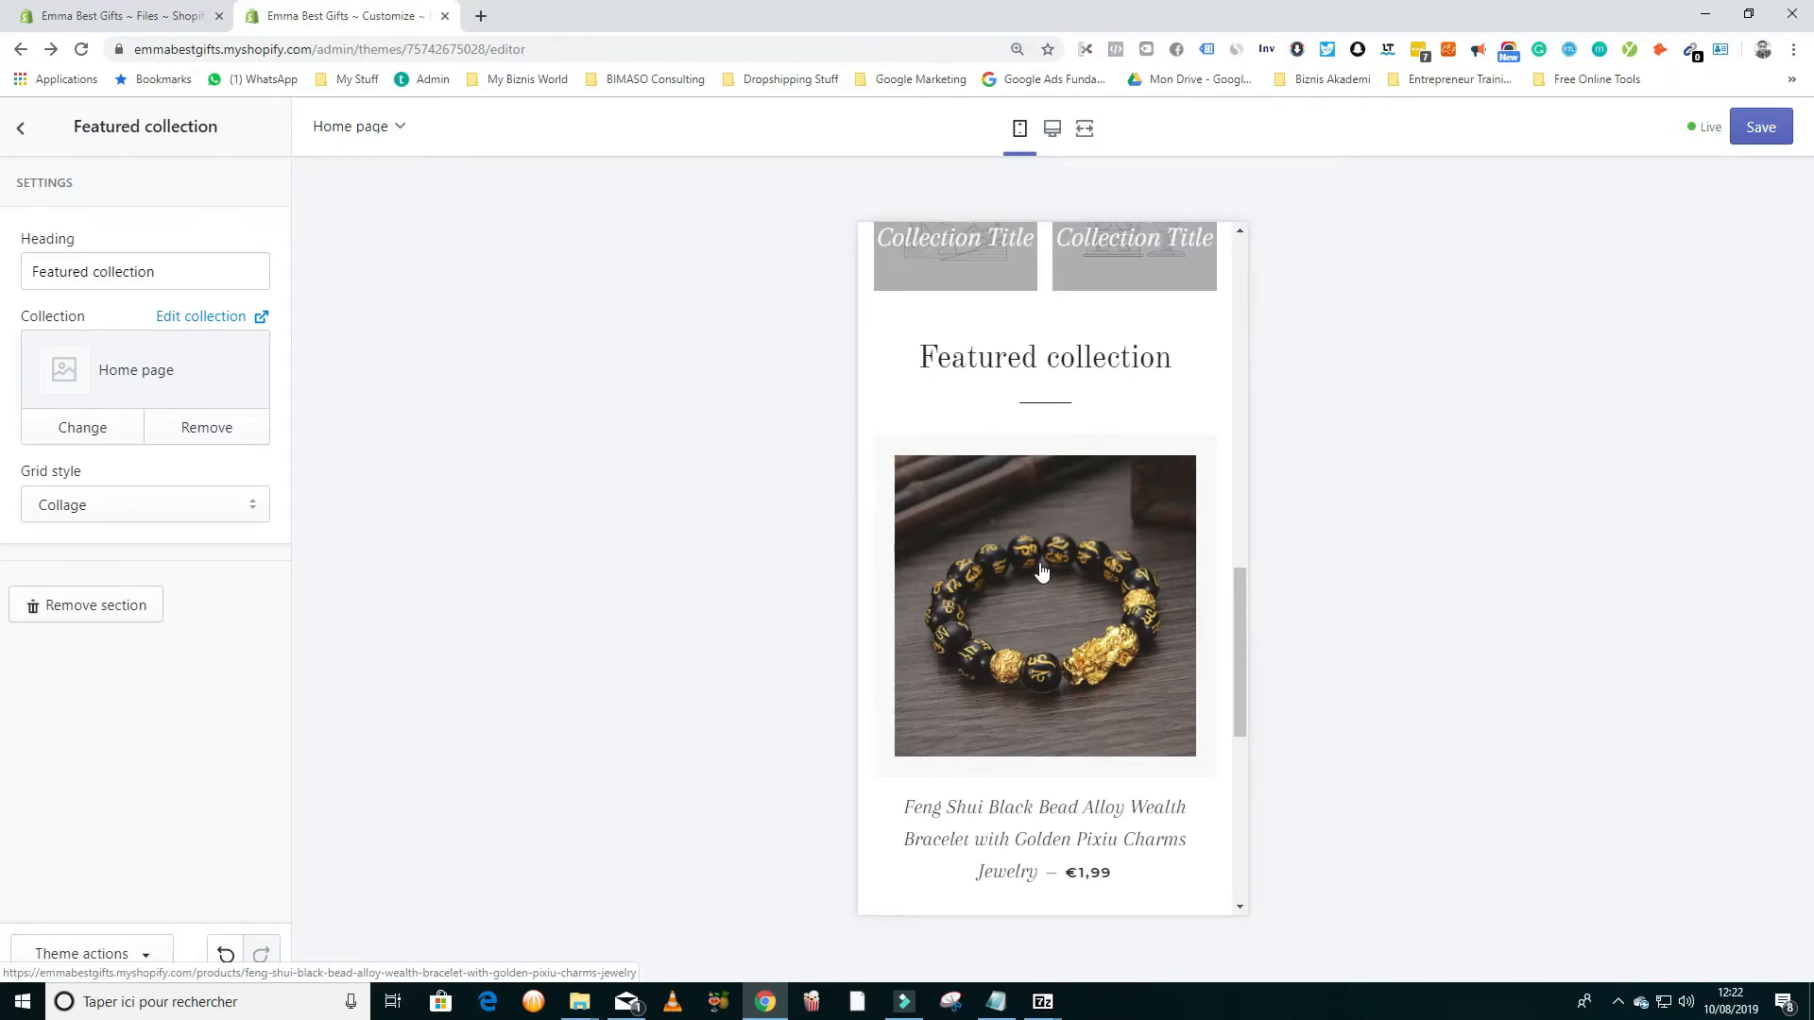
pyautogui.scroll(-5, 1051, 553)
pyautogui.scroll(10, 1056, 549)
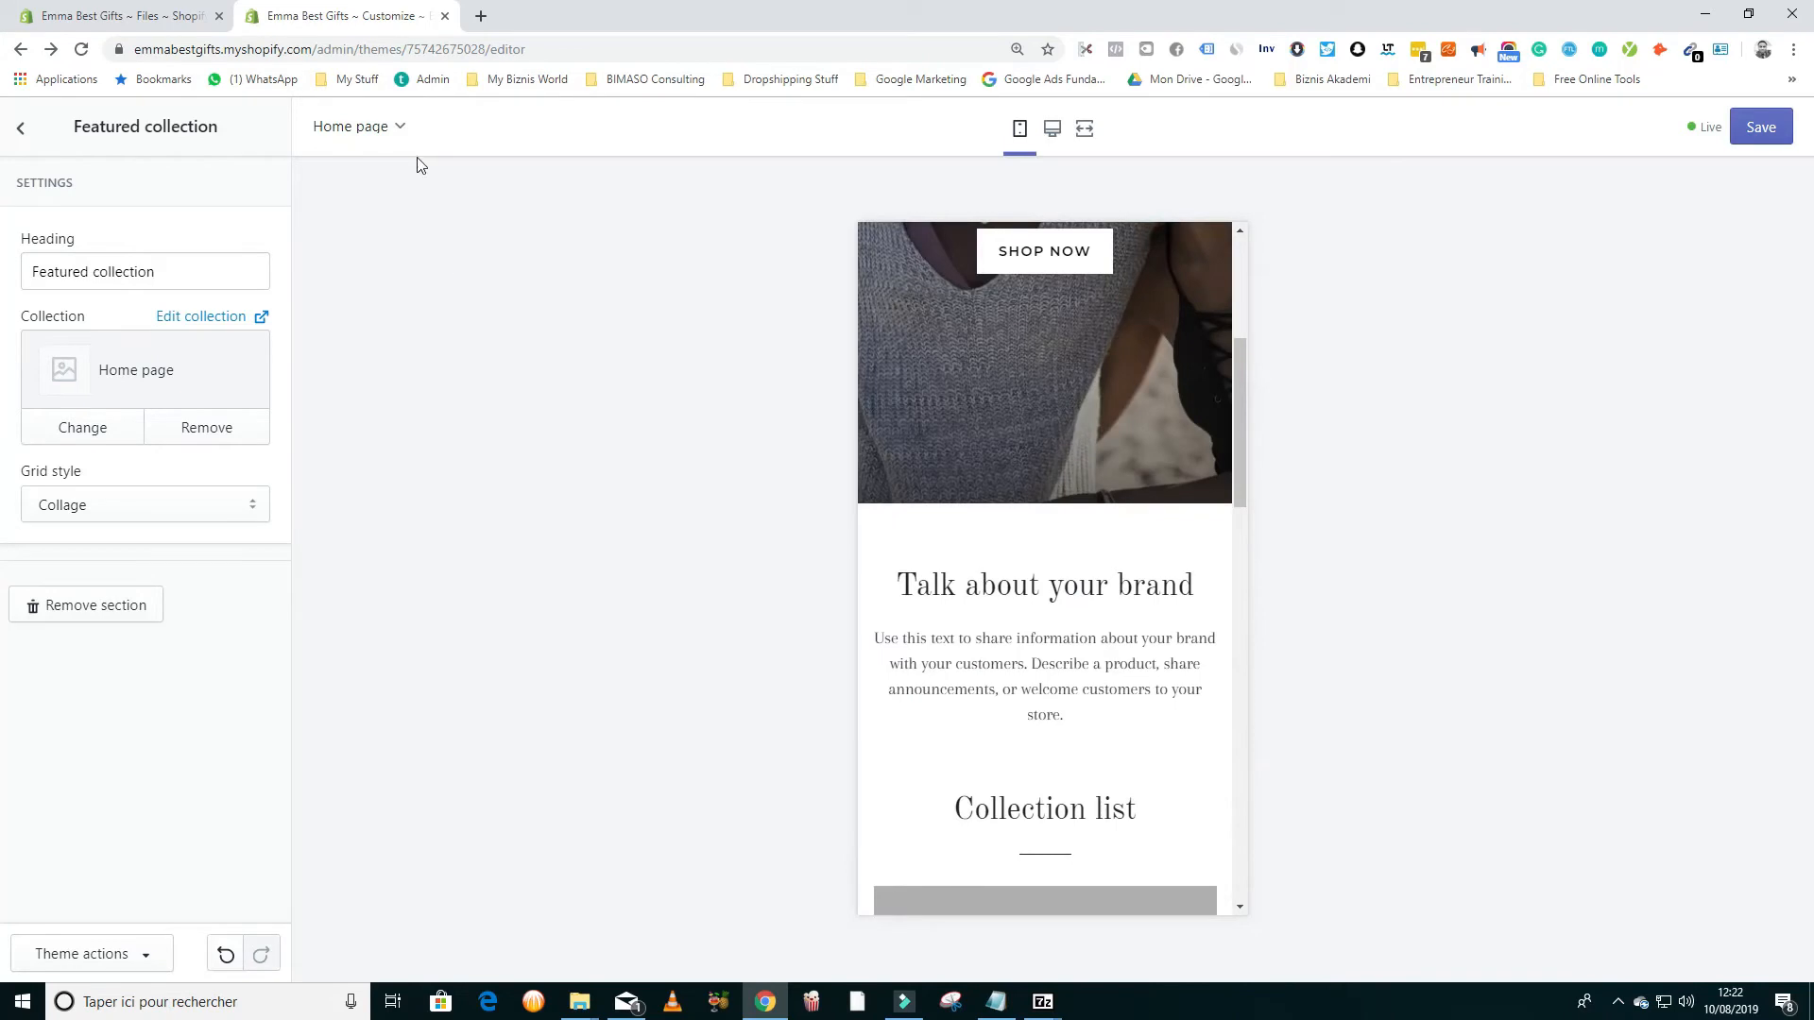
pyautogui.scroll(-6, 1030, 361)
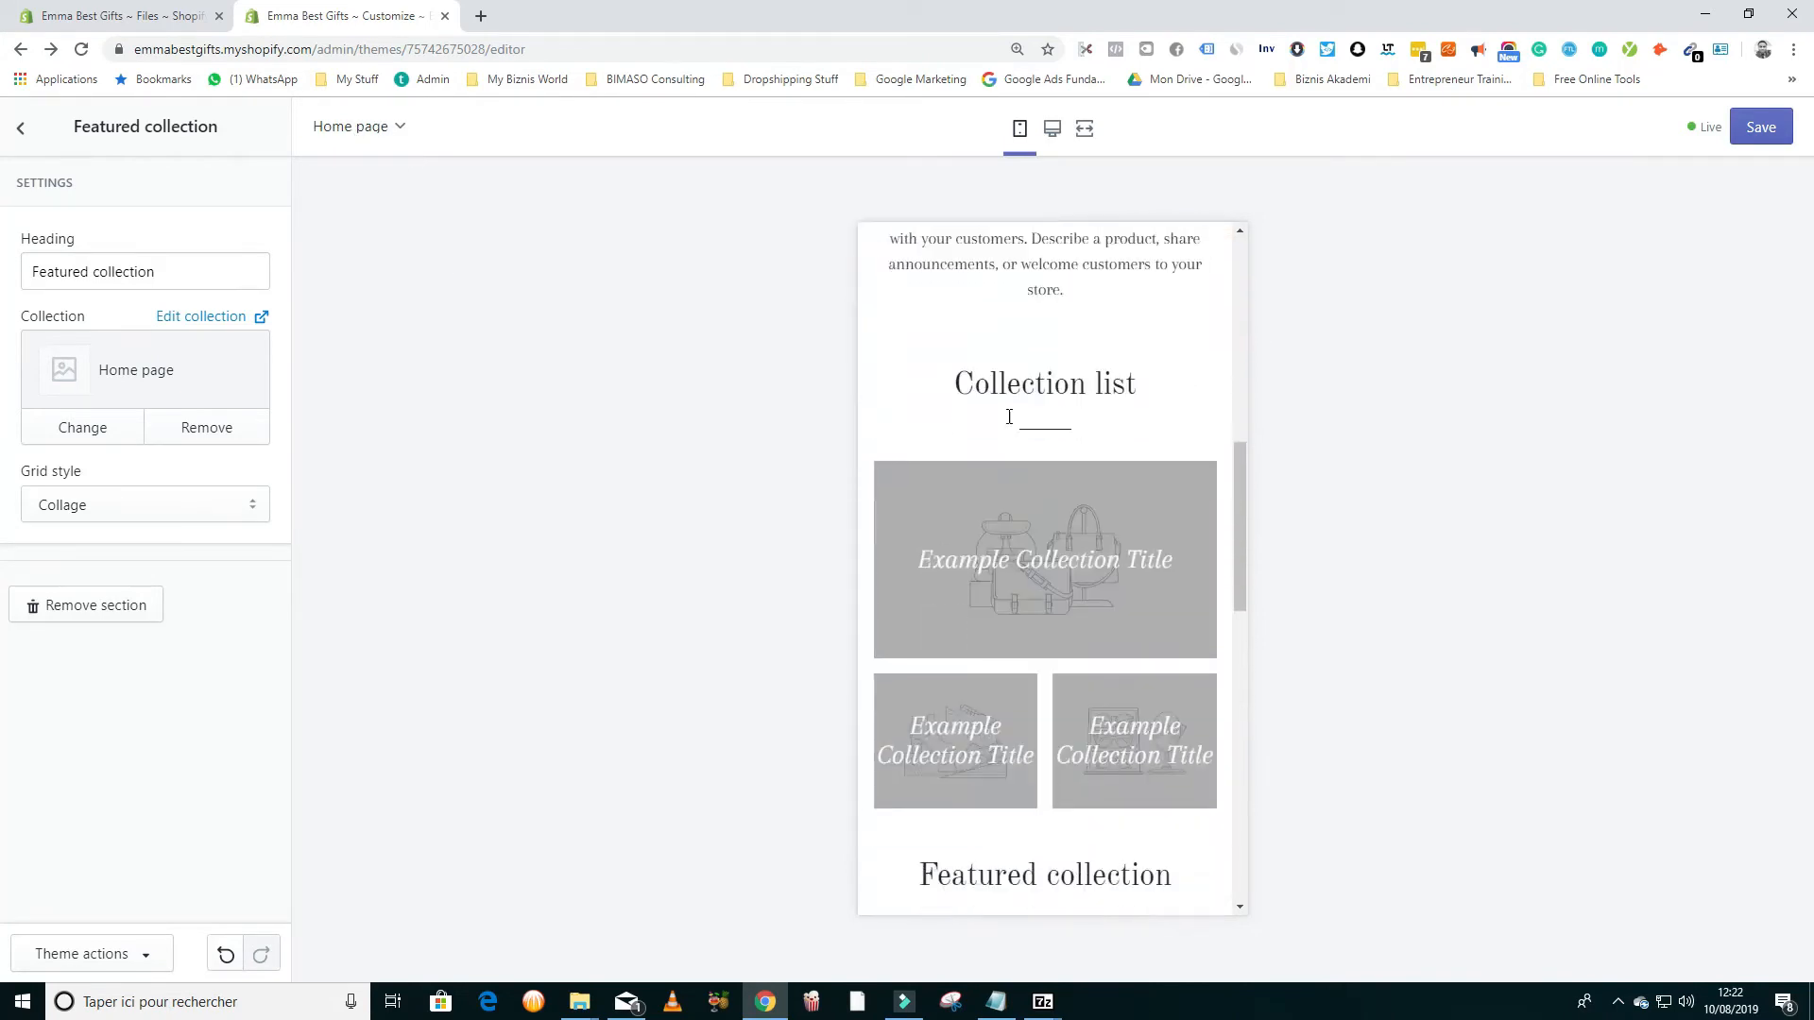
pyautogui.scroll(-3, 1011, 436)
pyautogui.scroll(5, 1010, 432)
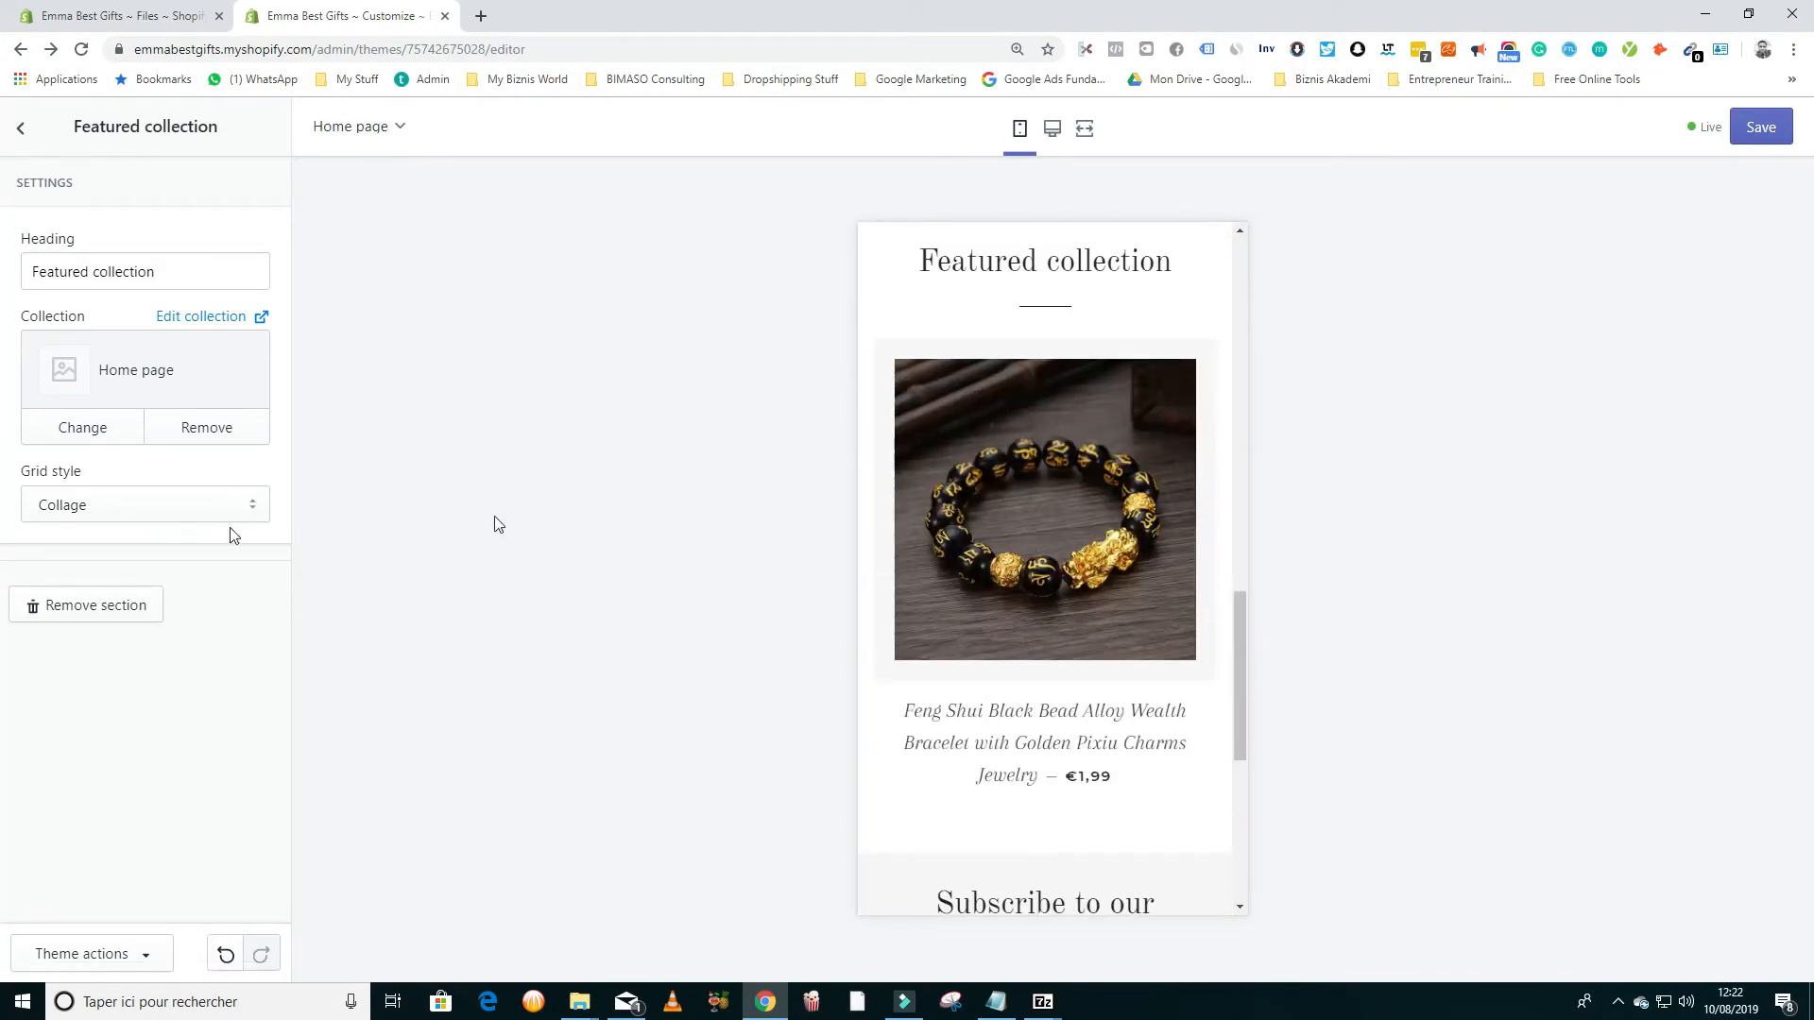
# Step: Try the Grid style for the featured collection, and set it back to Collage
pyautogui.click(165, 511)
pyautogui.click(137, 551)
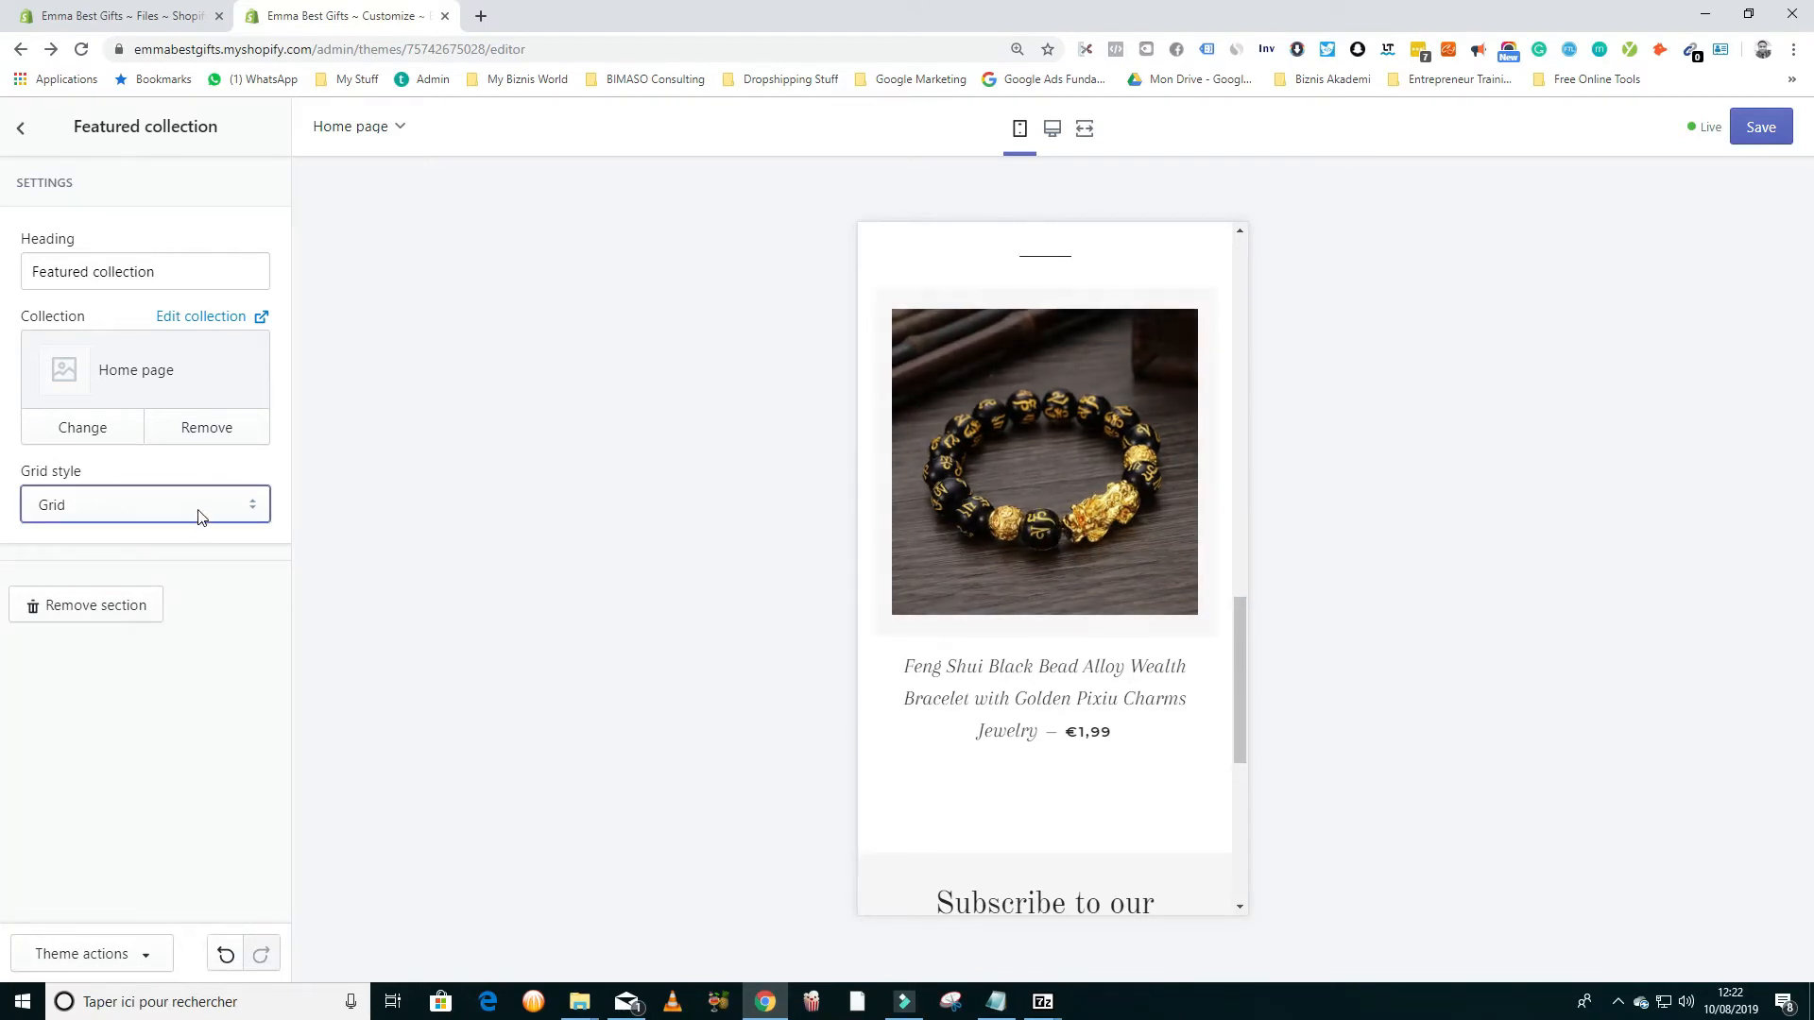
pyautogui.click(149, 503)
pyautogui.click(149, 530)
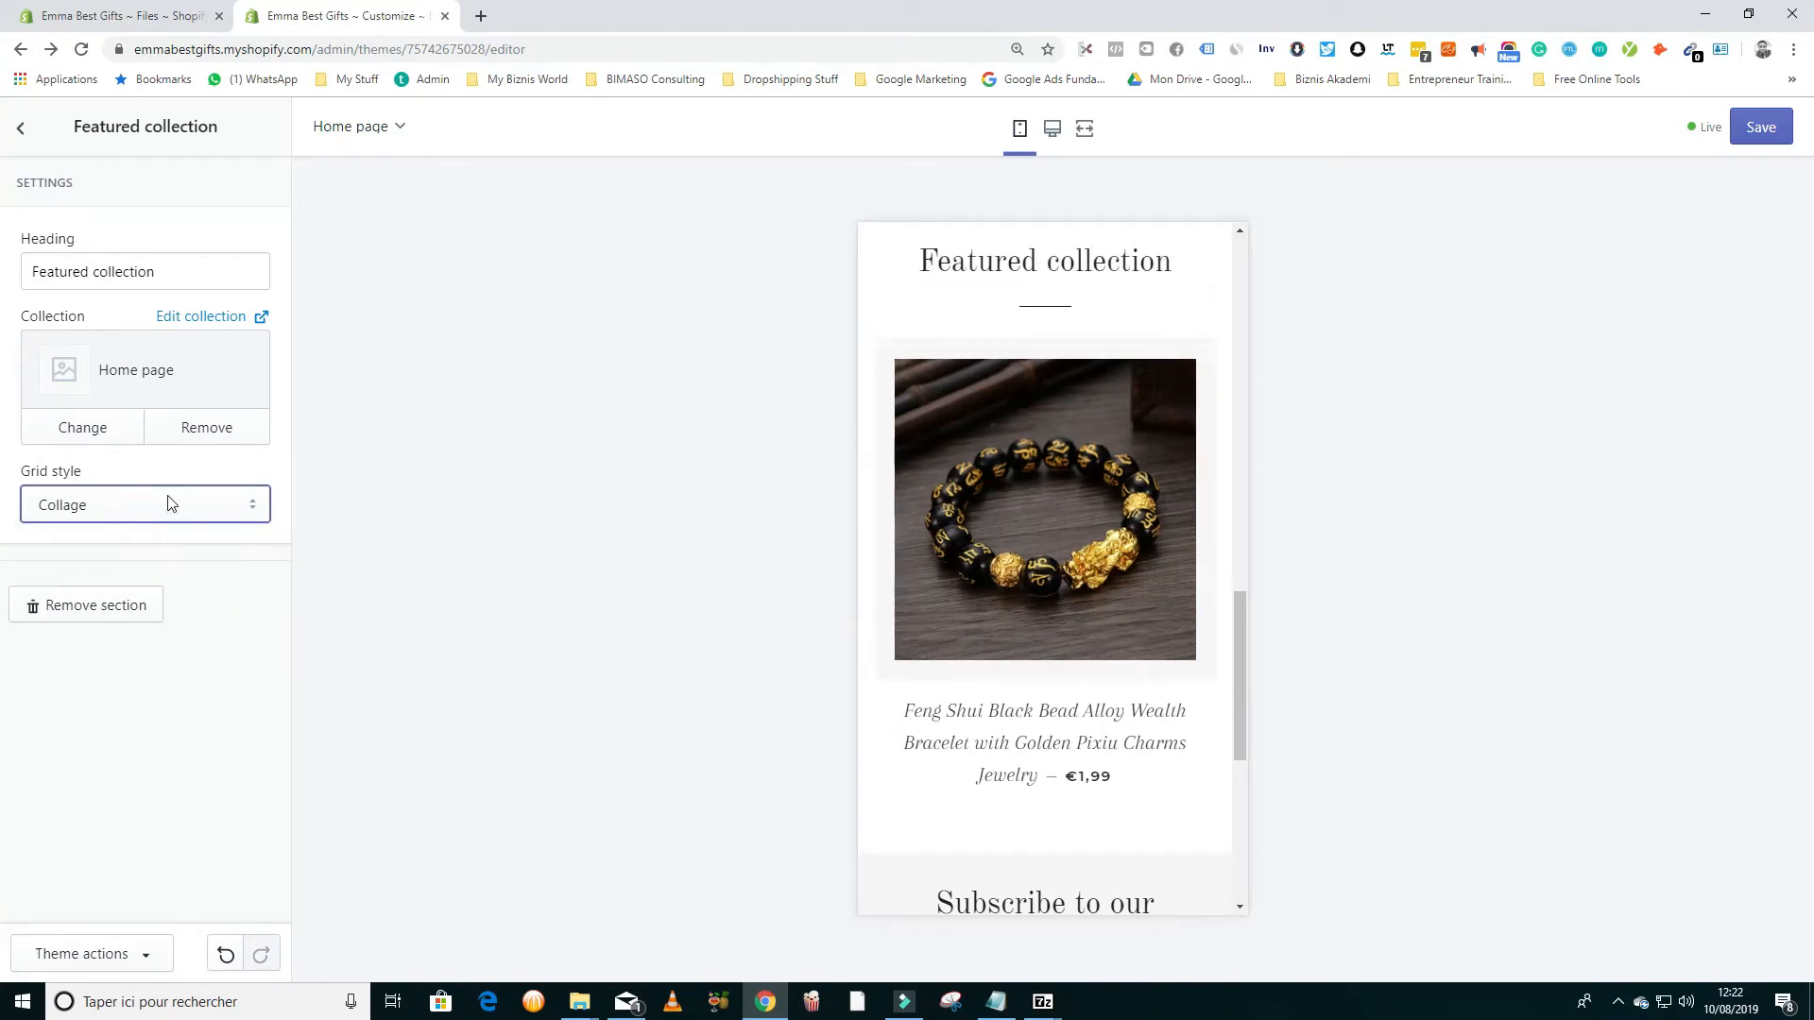
pyautogui.click(21, 127)
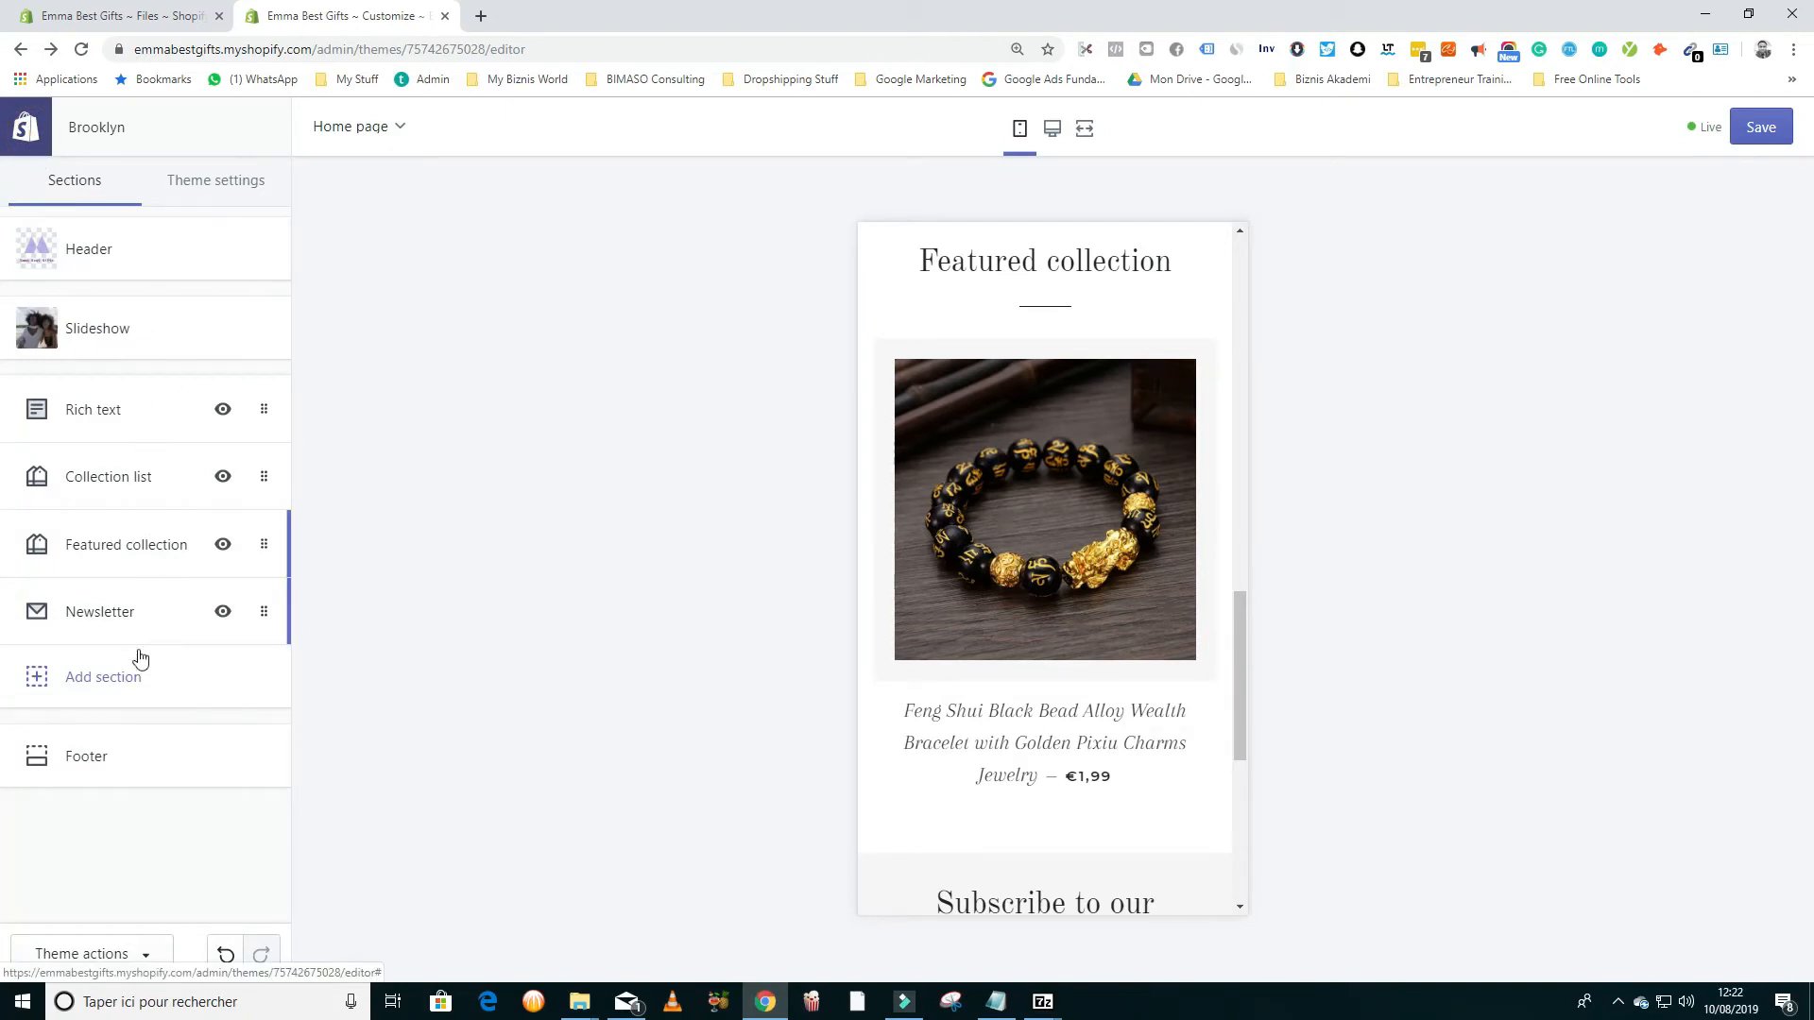
# Step: Replace the Newsletter section's subheading with "subcribe today and get 10ù"
pyautogui.click(83, 614)
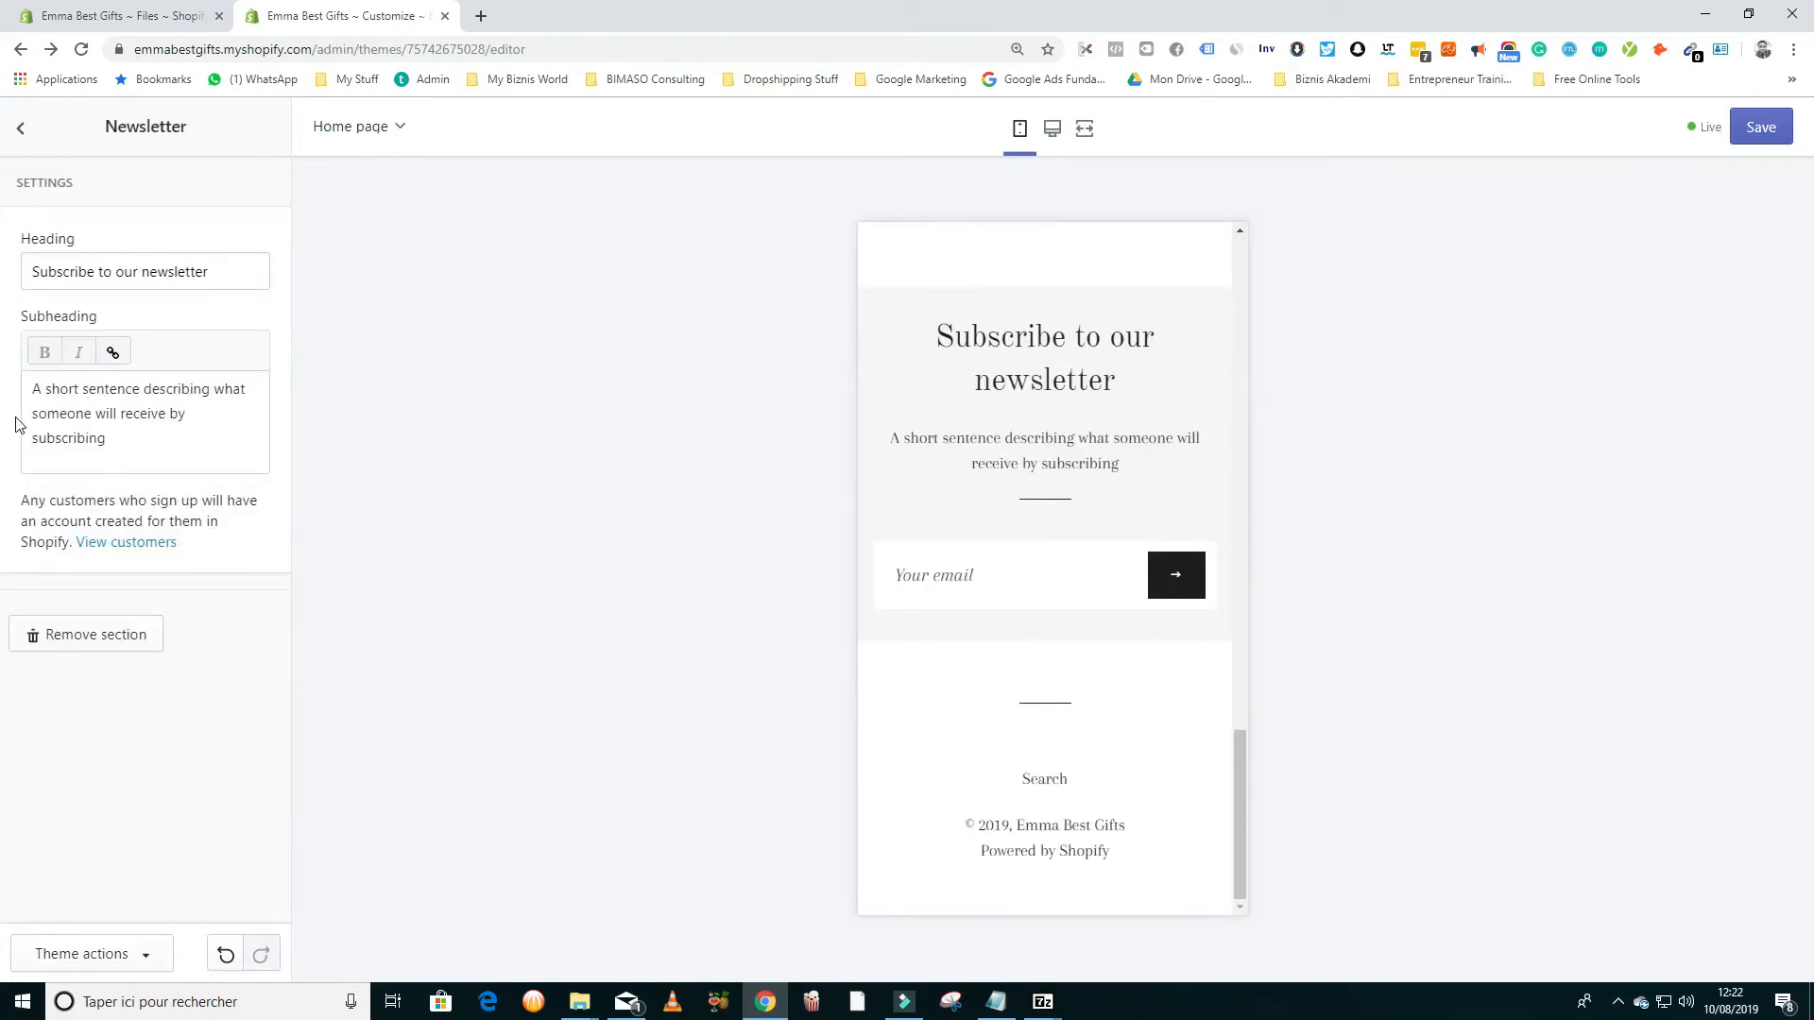
pyautogui.click(127, 438)
pyautogui.moveTo(42, 391); pyautogui.dragTo(74, 438)
pyautogui.hotkey('ctrl', 'a')
pyautogui.write('su')
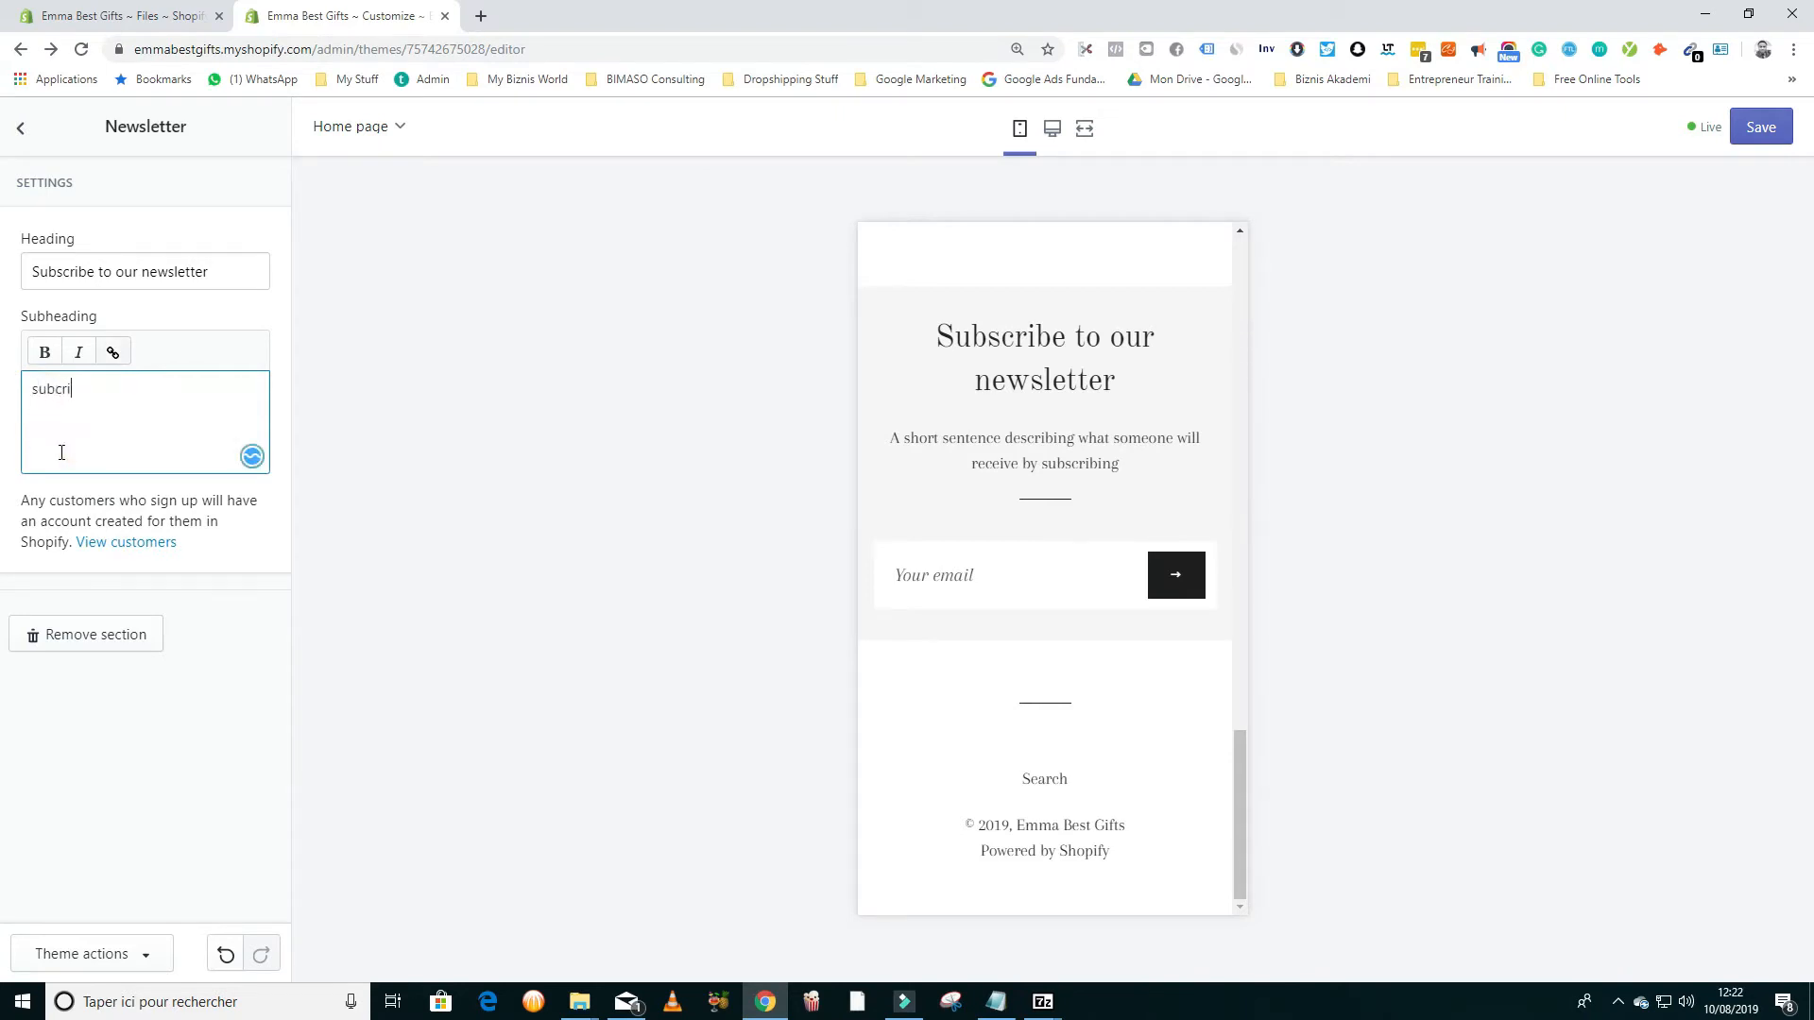
pyautogui.write('bcribe today and get 10ù')
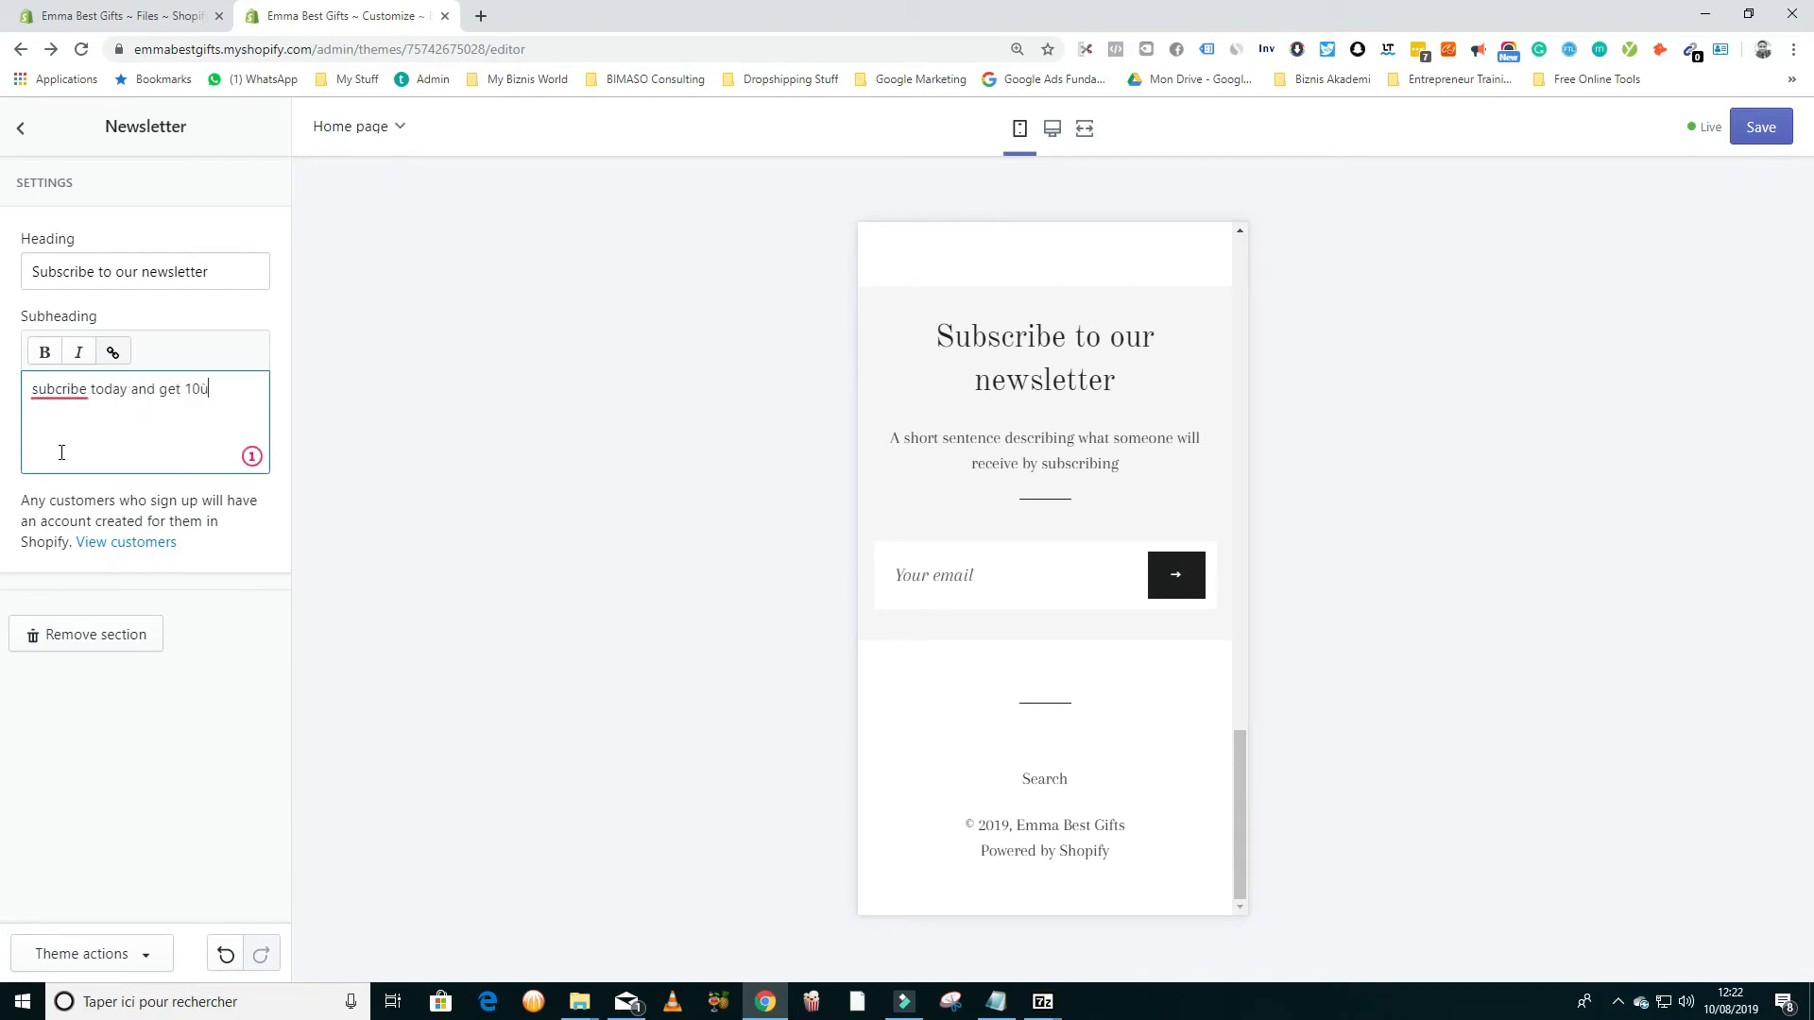
# Step: Correct the first word of the Newsletter subheading to "Subscribe", with a capital S and the missing s
pyautogui.write('%')
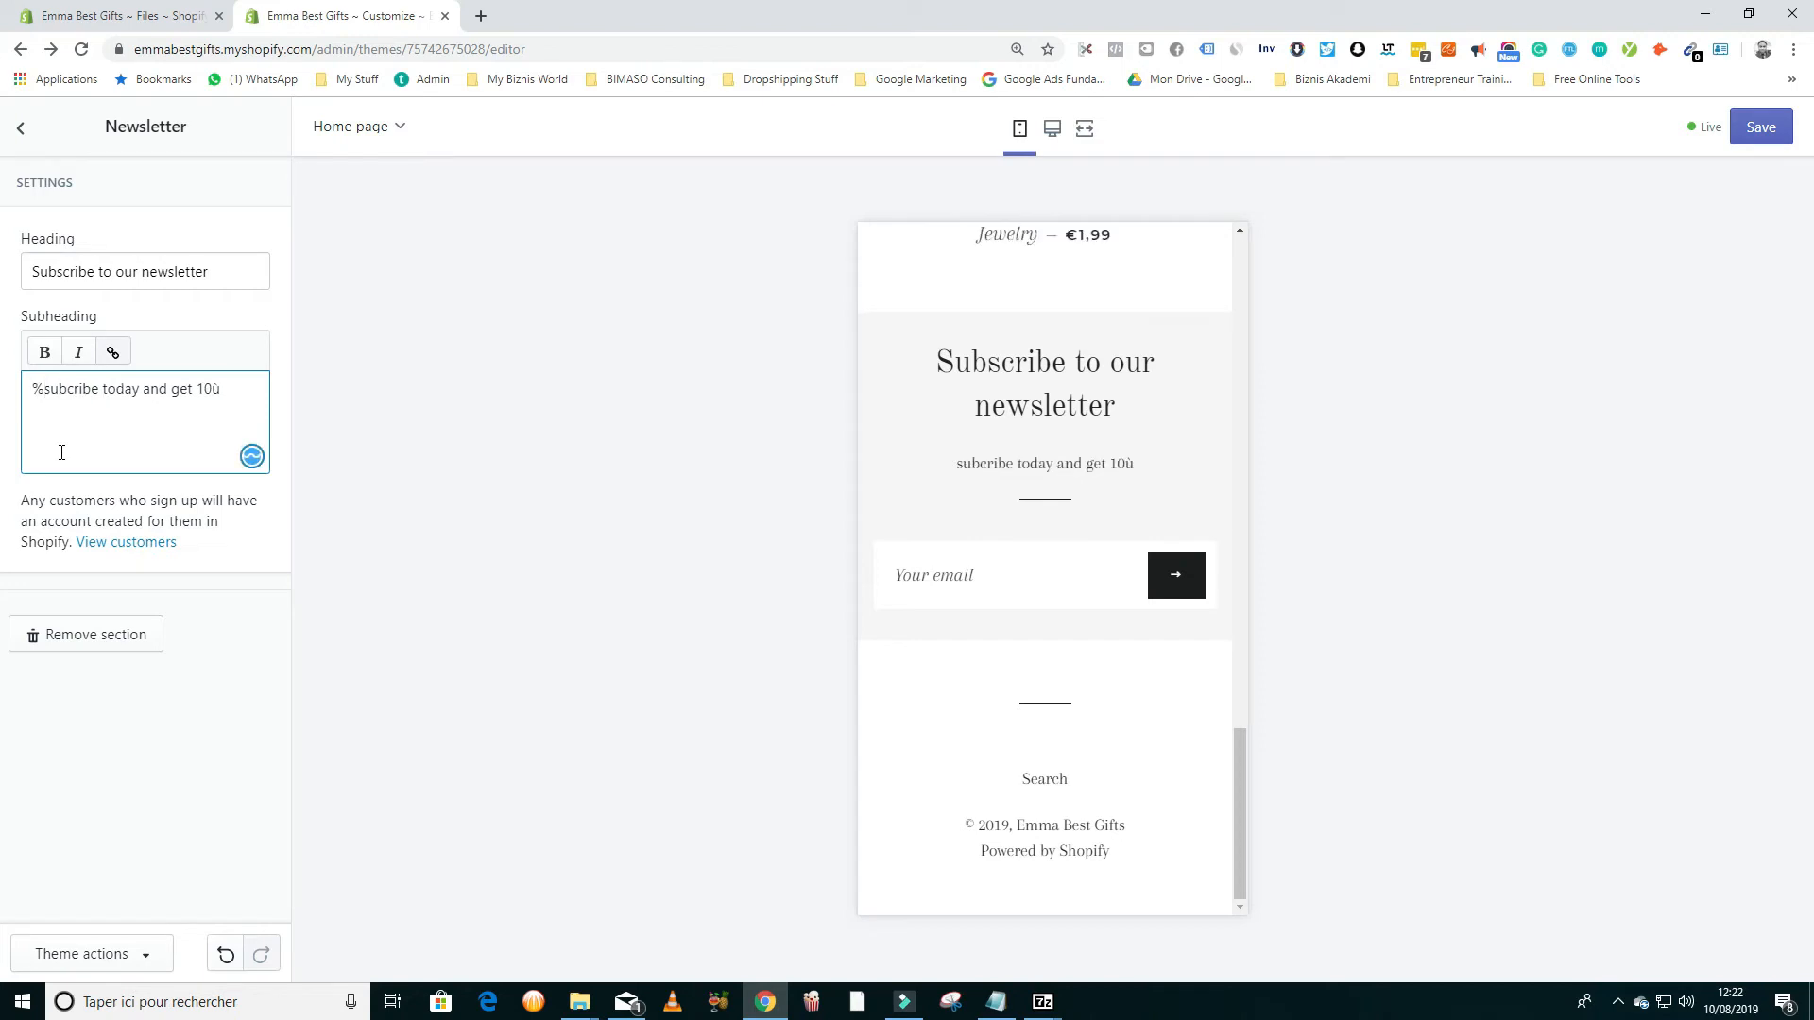
pyautogui.press('BackSpace')
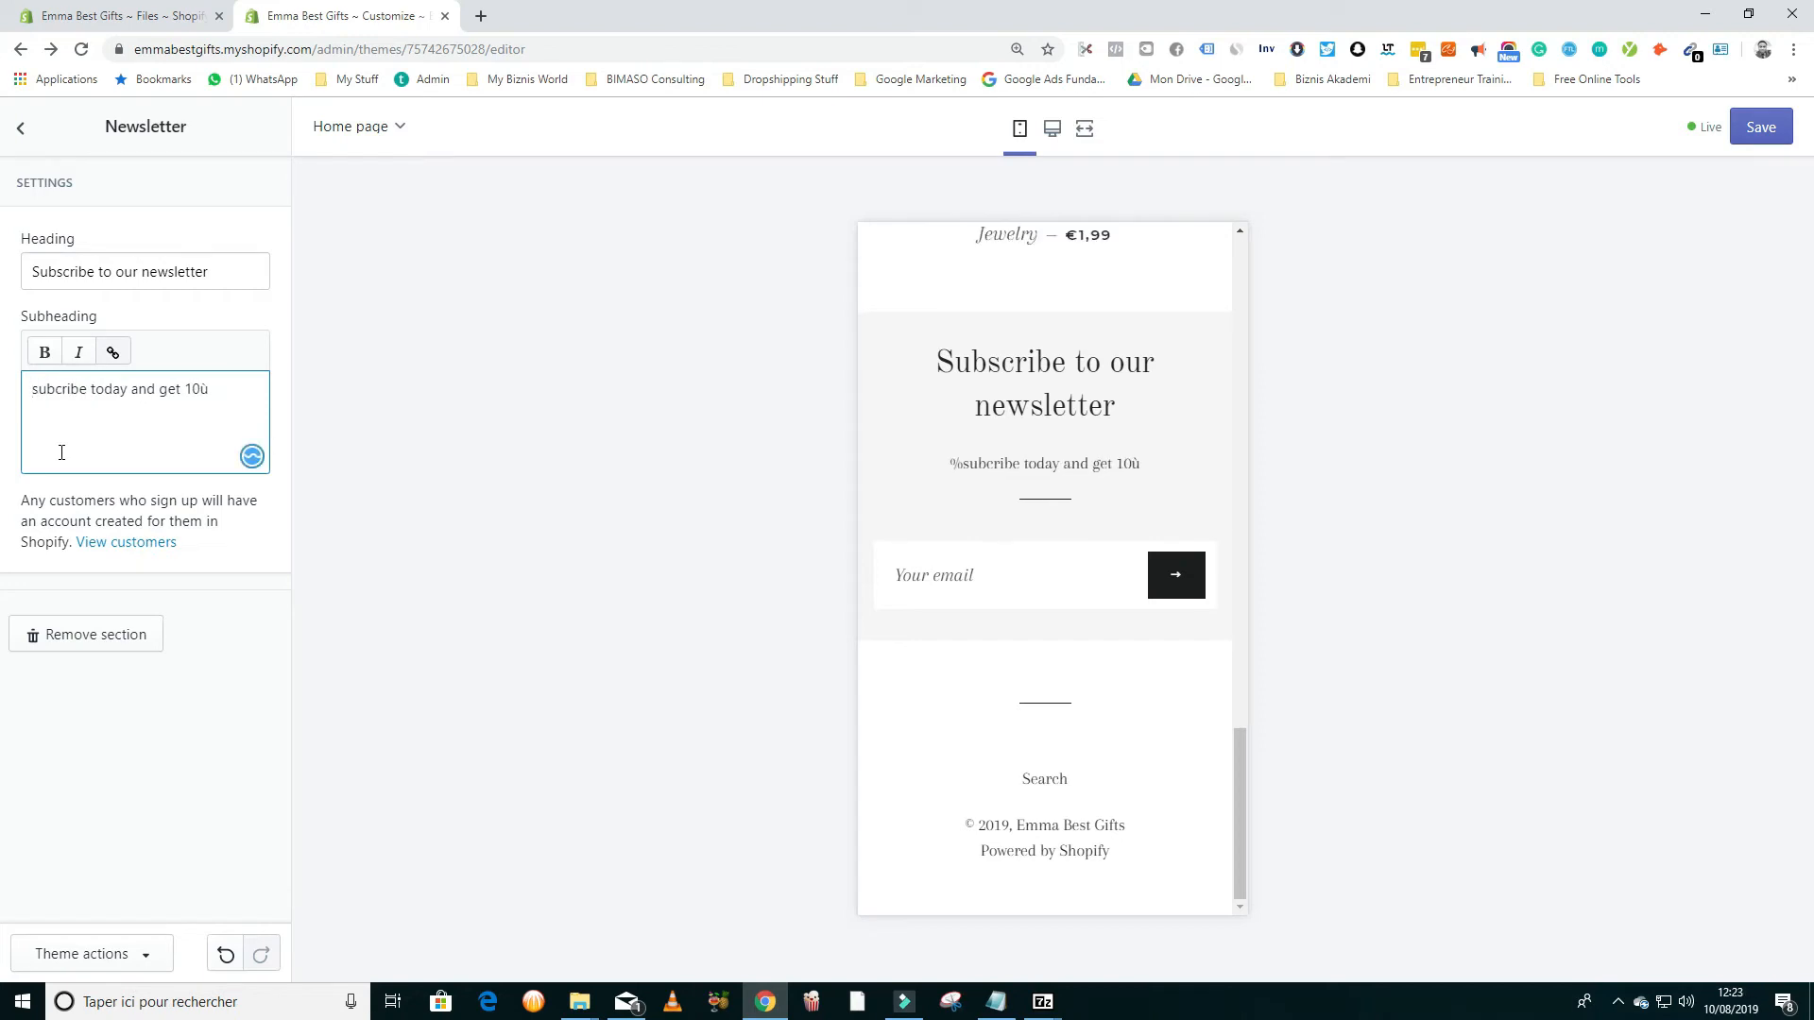
pyautogui.press('BackSpace')
pyautogui.write('S')
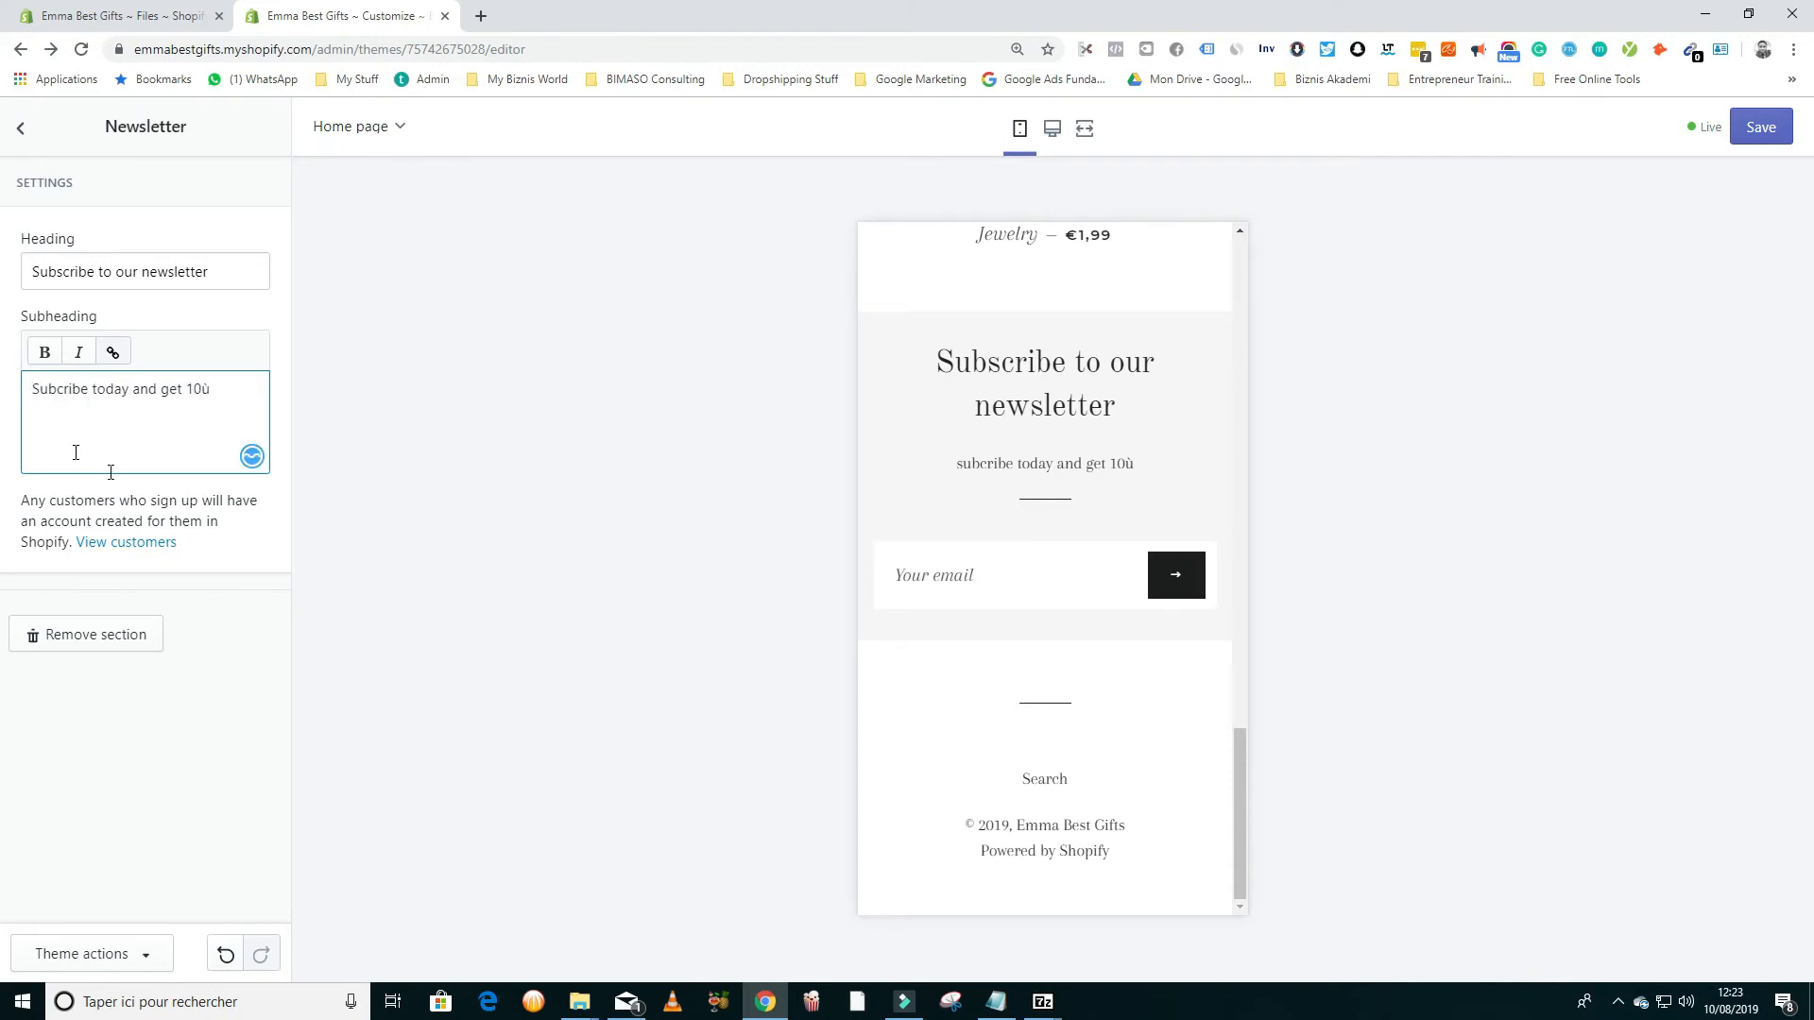
pyautogui.click(56, 389)
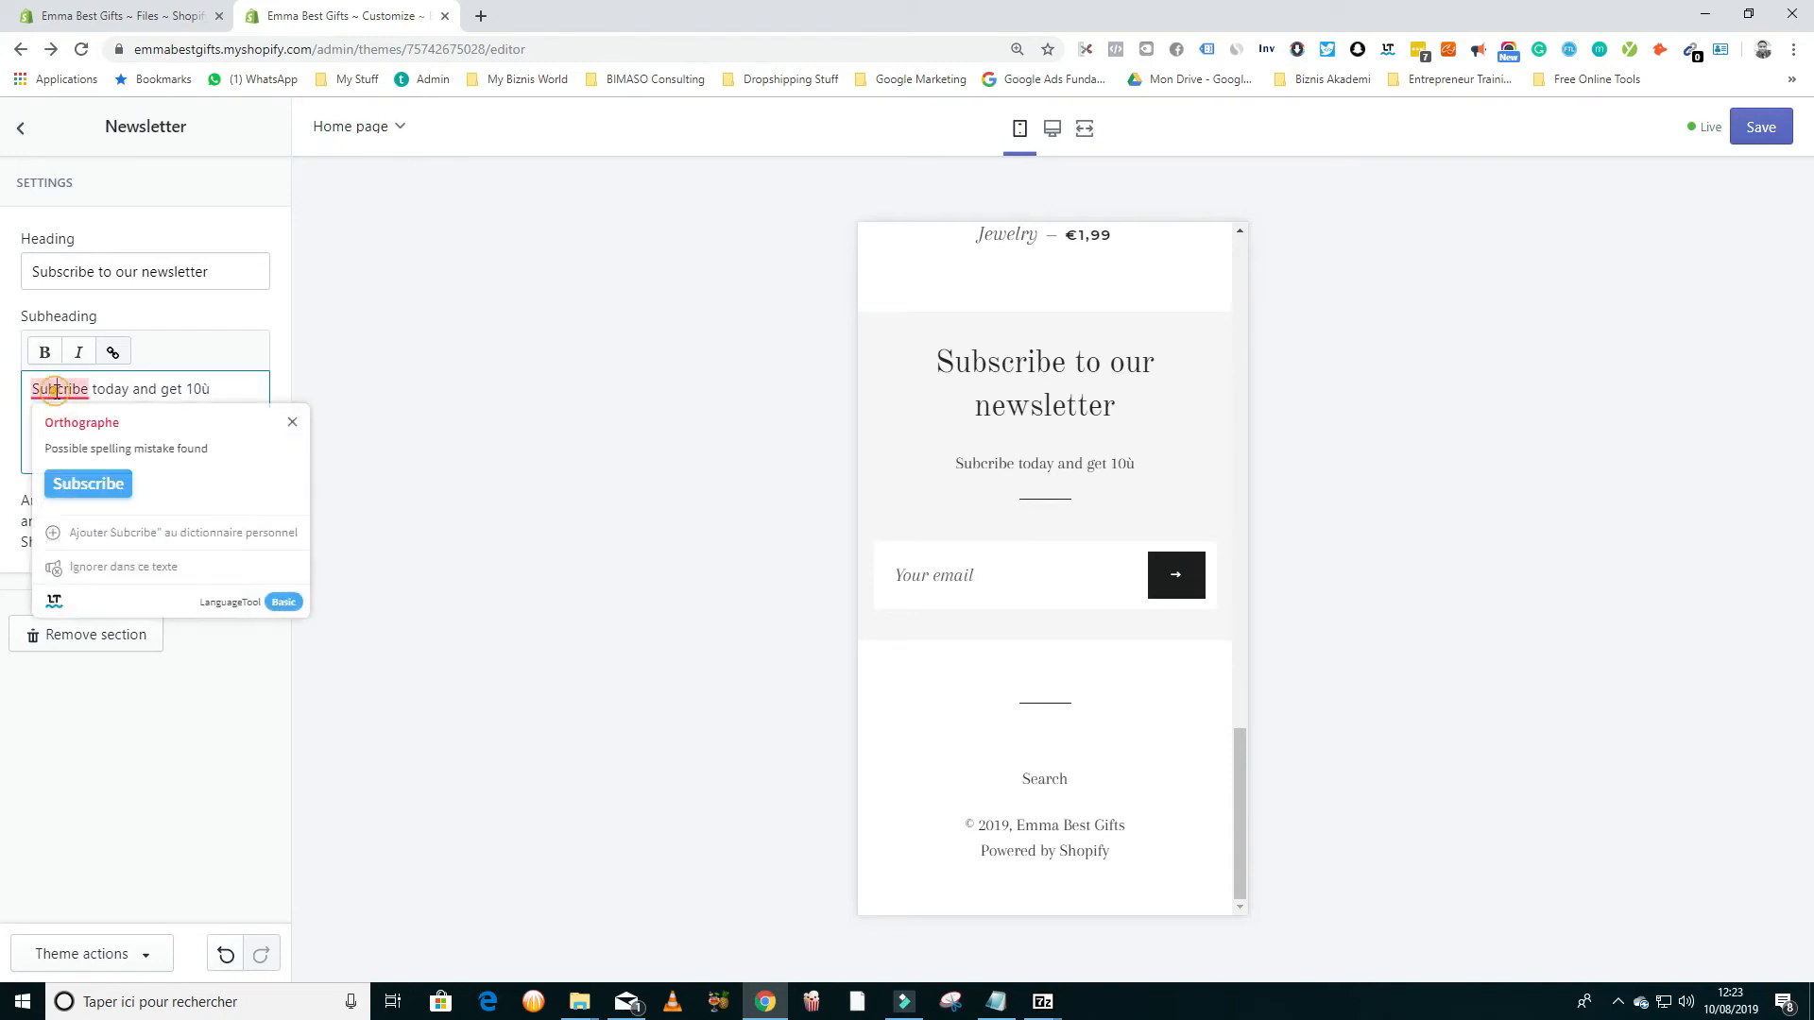
pyautogui.write('s')
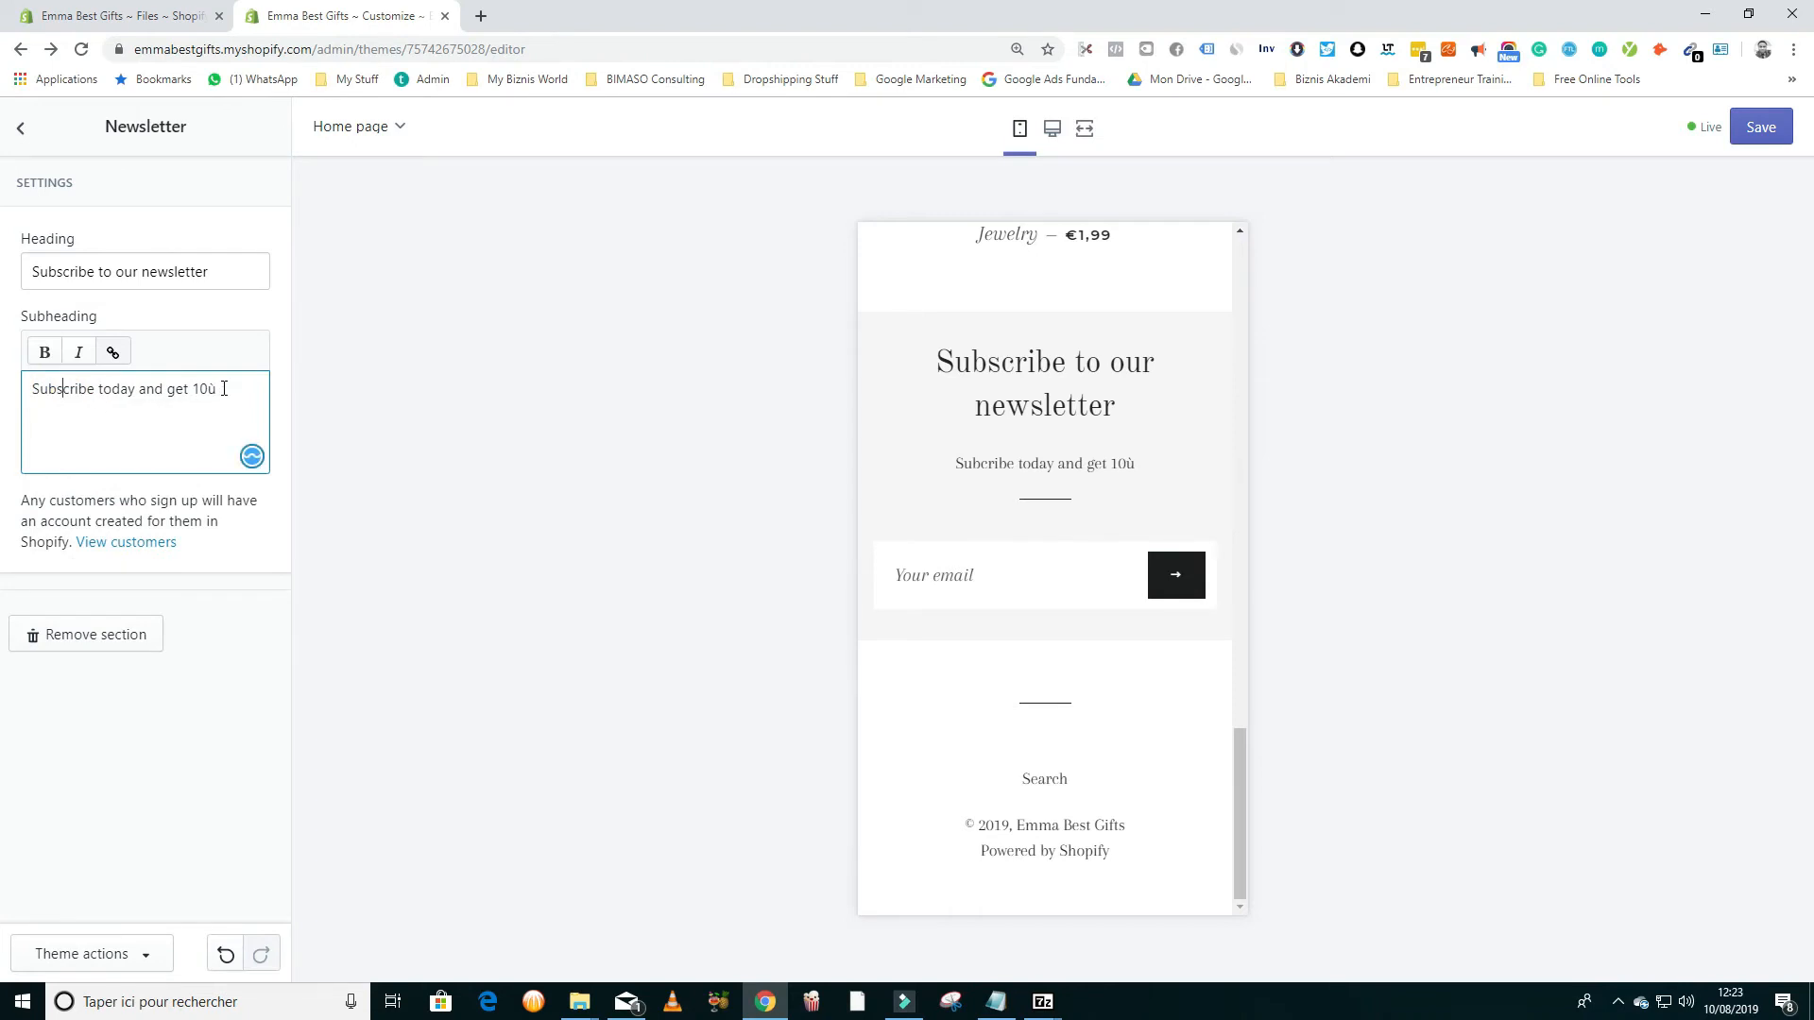
# Step: Complete the Newsletter subheading as "Subscribe today and get 10% Off on your fist order." and save the theme
pyautogui.click(219, 389)
pyautogui.press('BackSpace')
pyautogui.write('%')
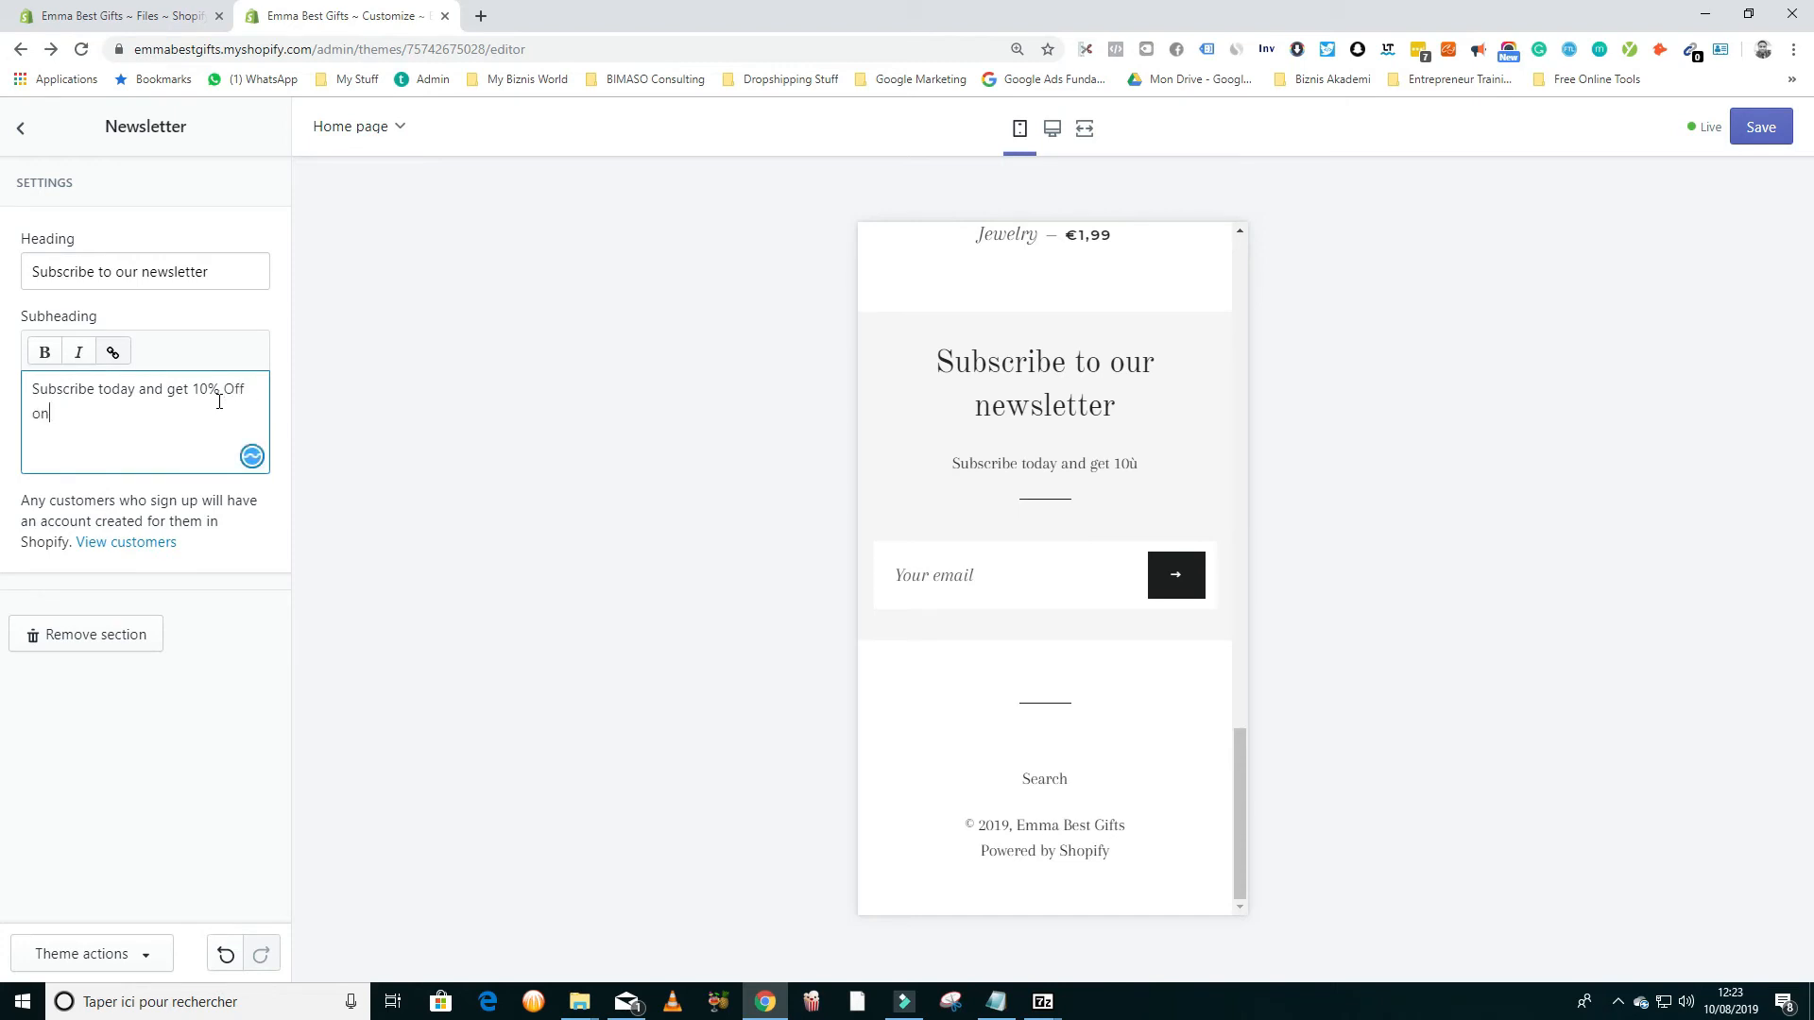
pyautogui.write('Off on your fist order.')
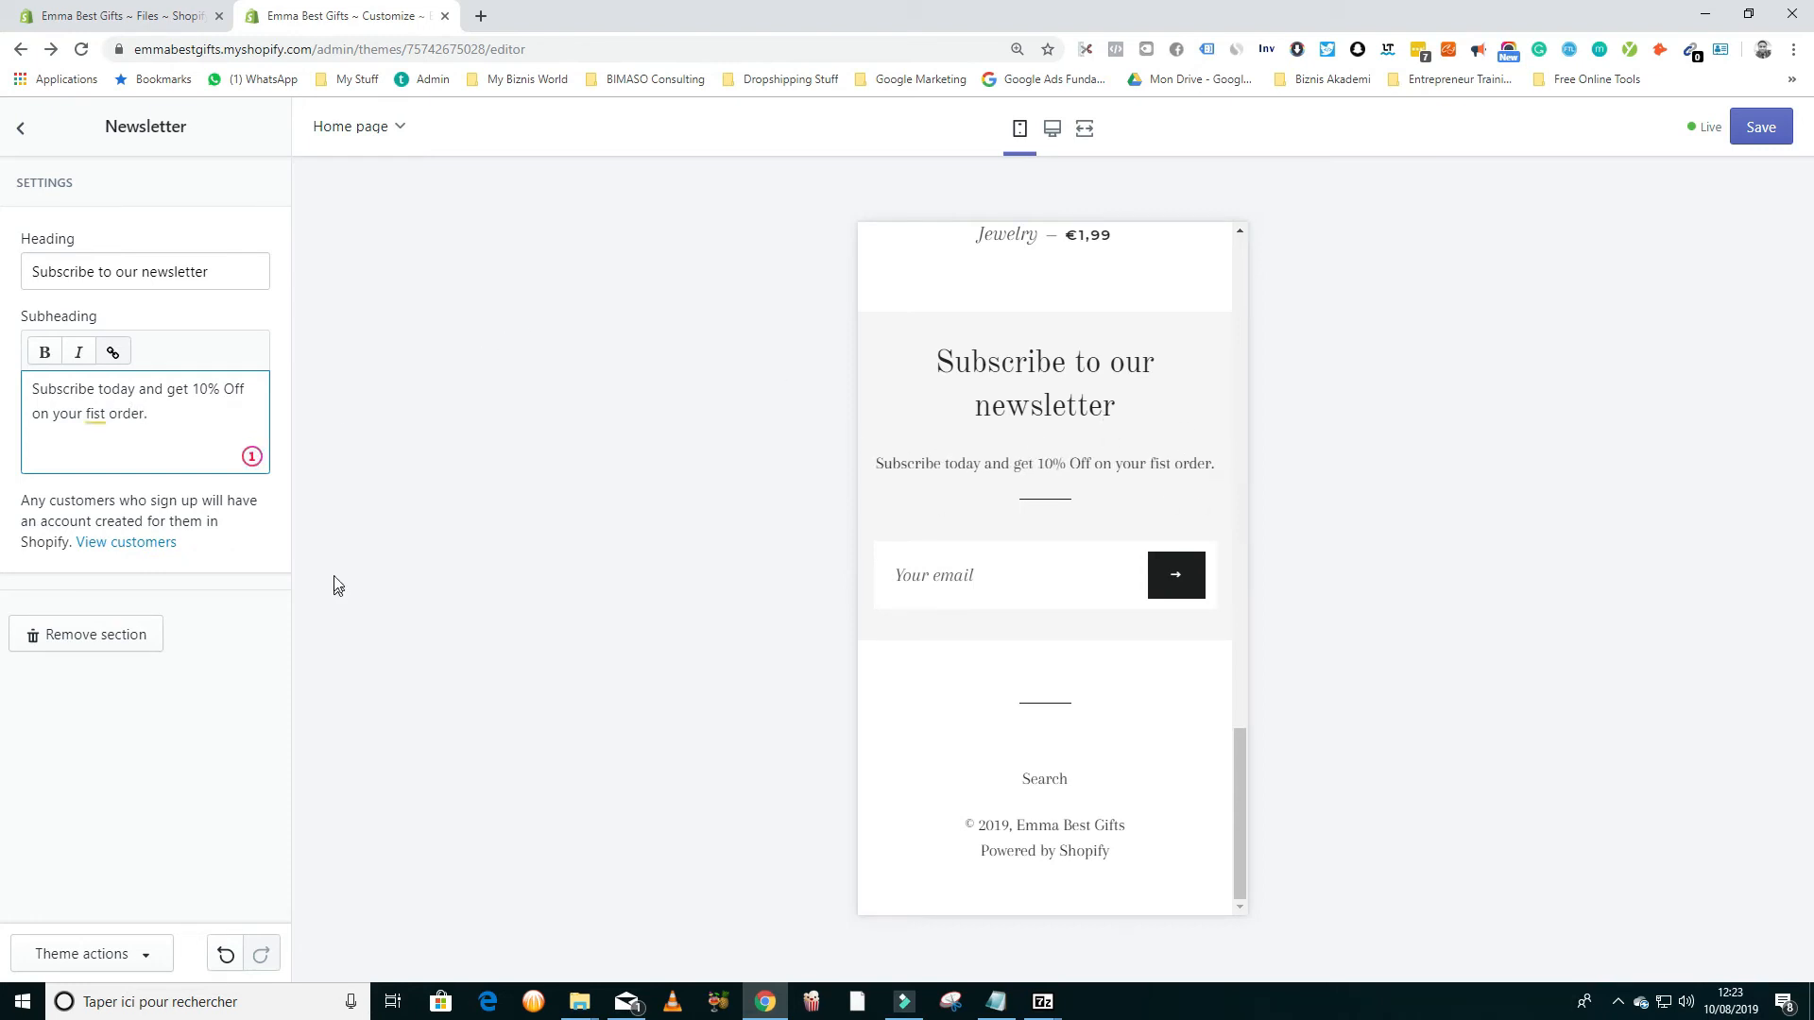
pyautogui.click(1763, 127)
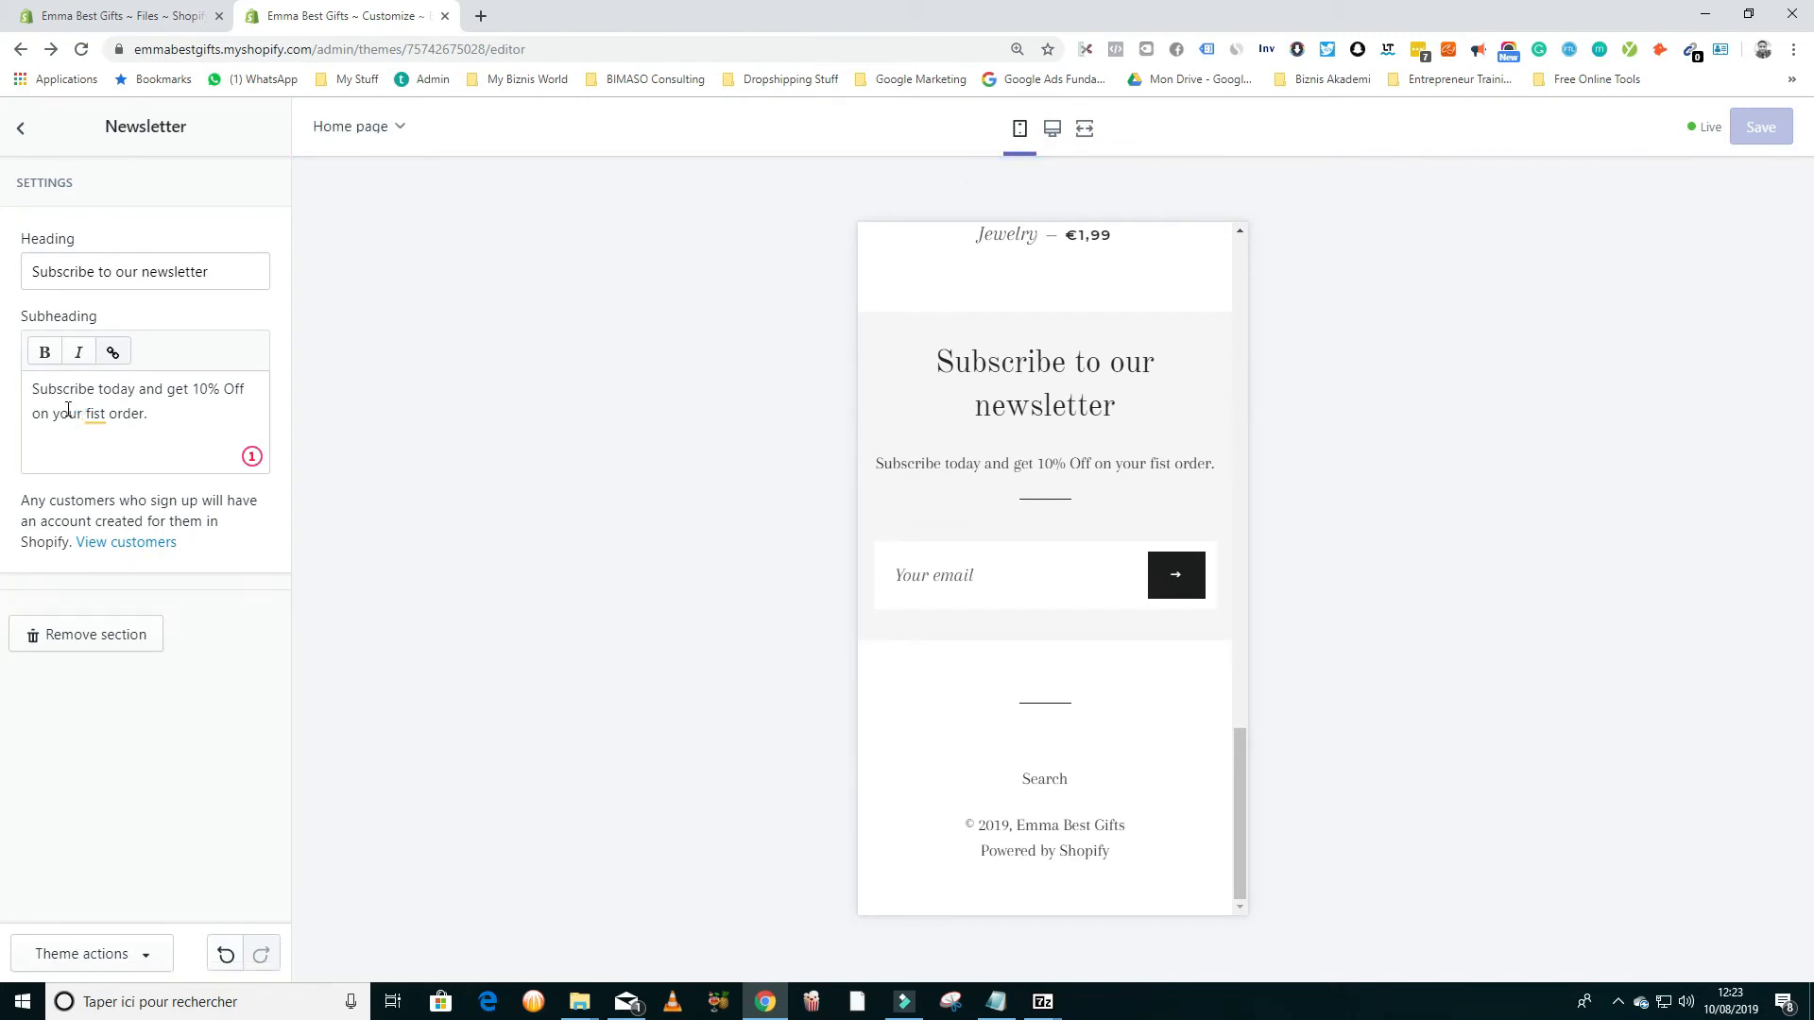
# Step: Examine the Footer section's settings and review the whole home page in the mobile preview
pyautogui.click(19, 127)
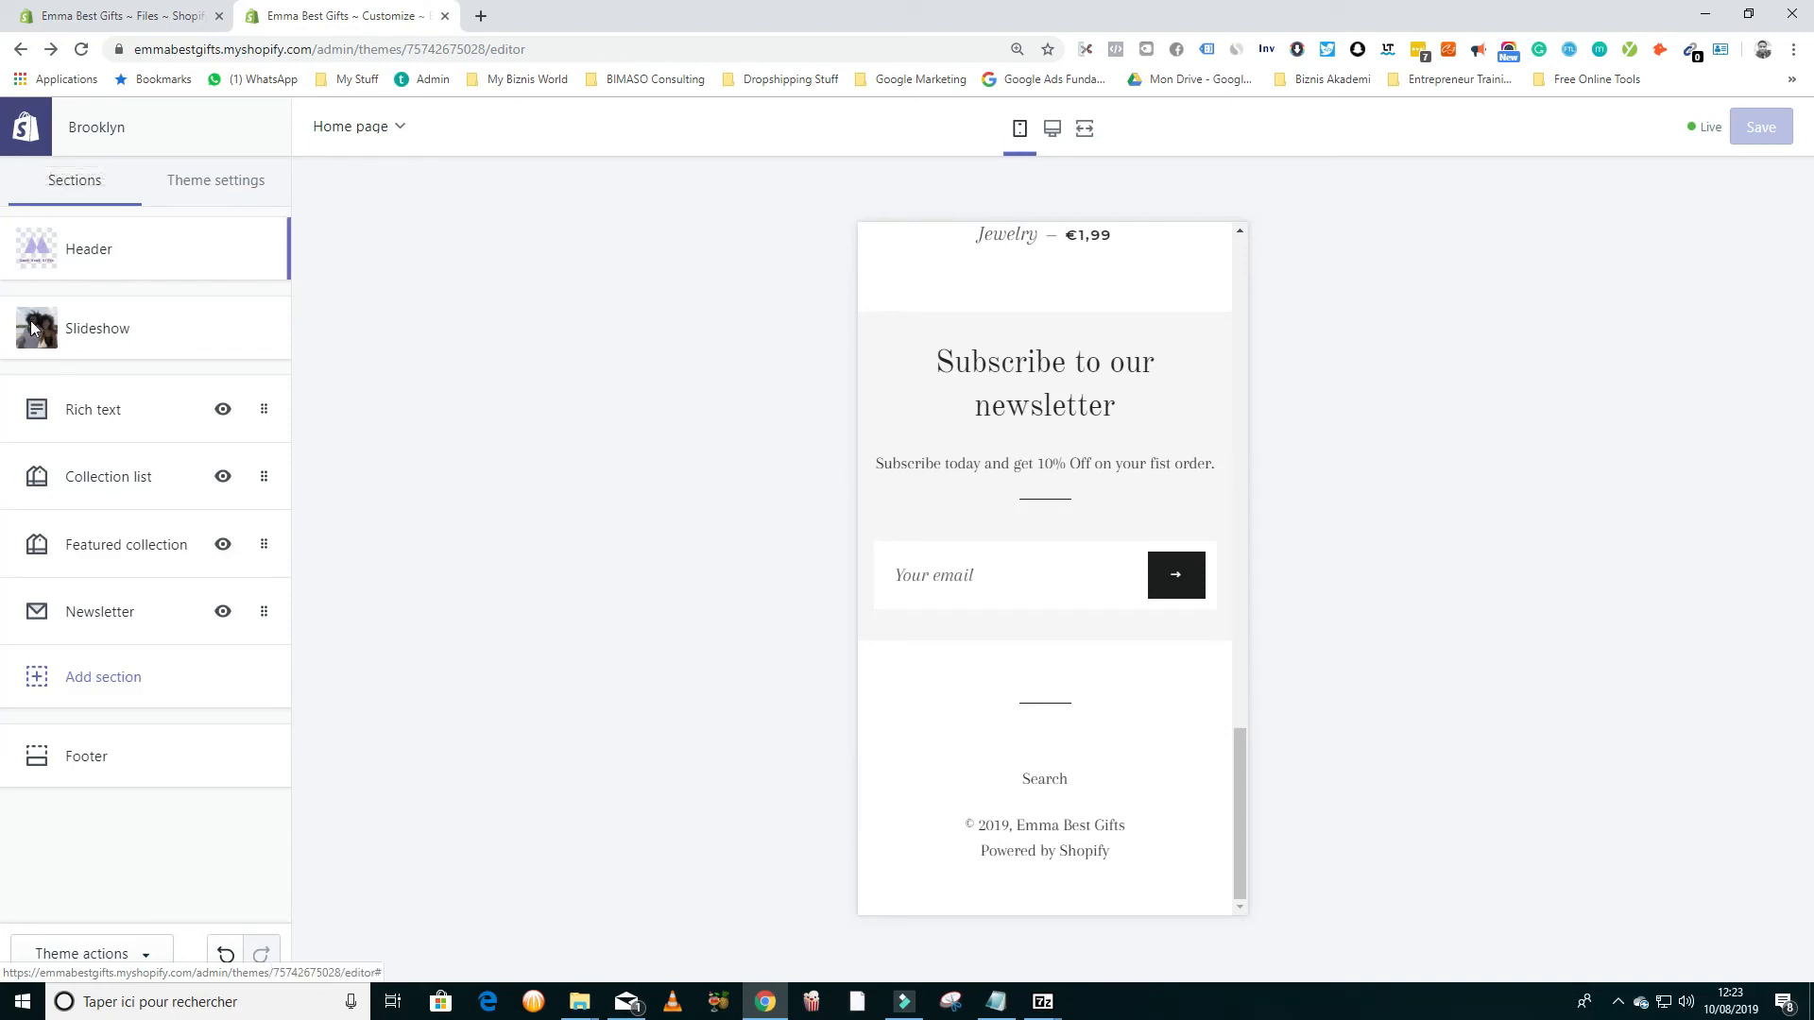
pyautogui.click(77, 764)
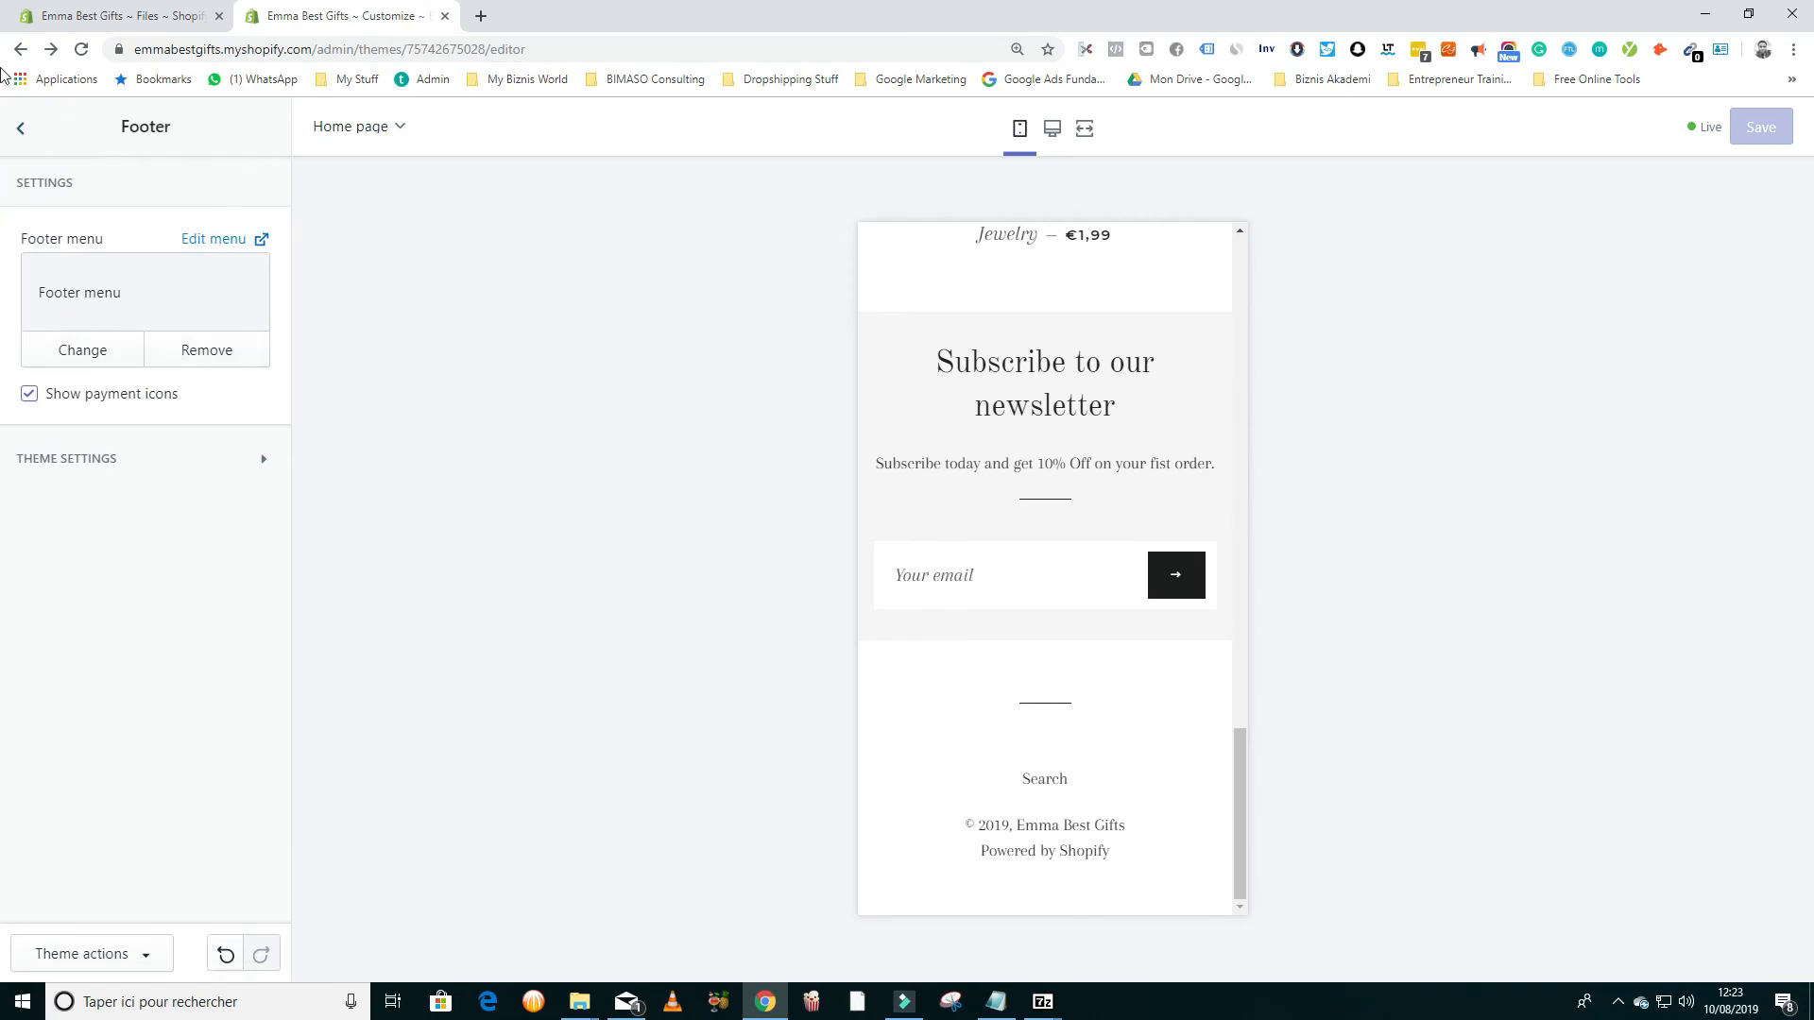
pyautogui.click(17, 133)
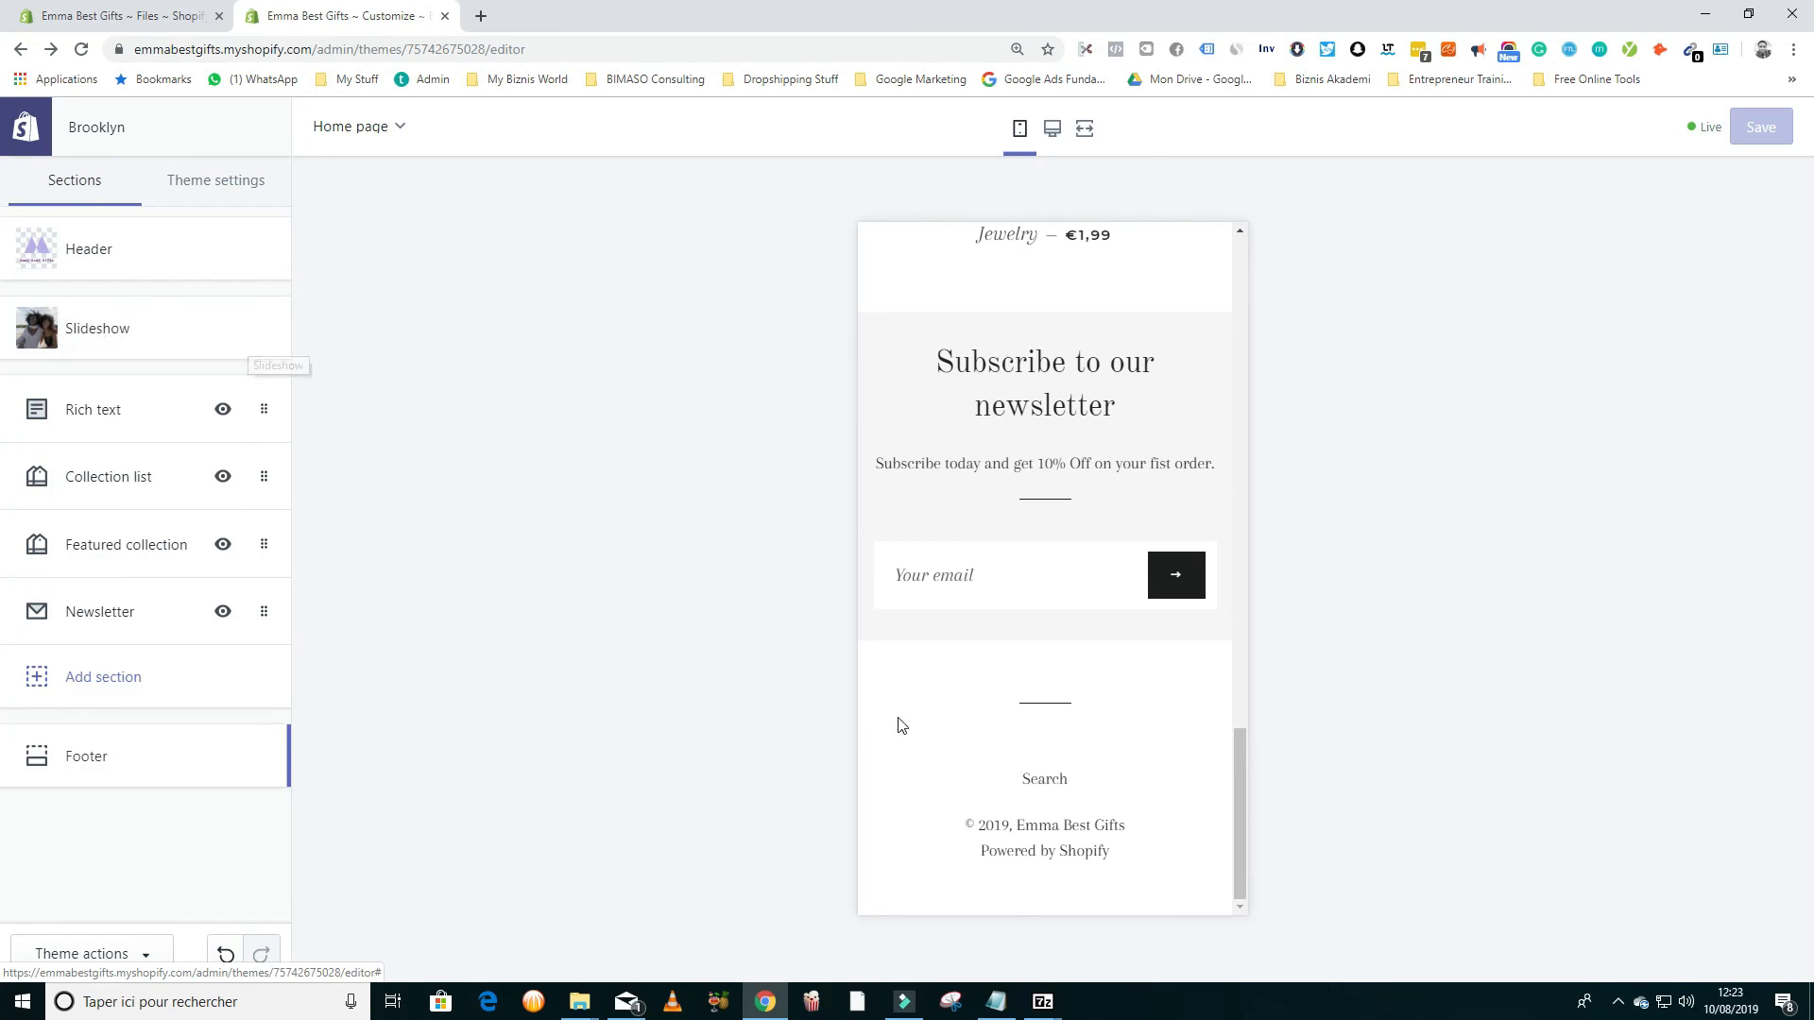
pyautogui.scroll(8, 1044, 639)
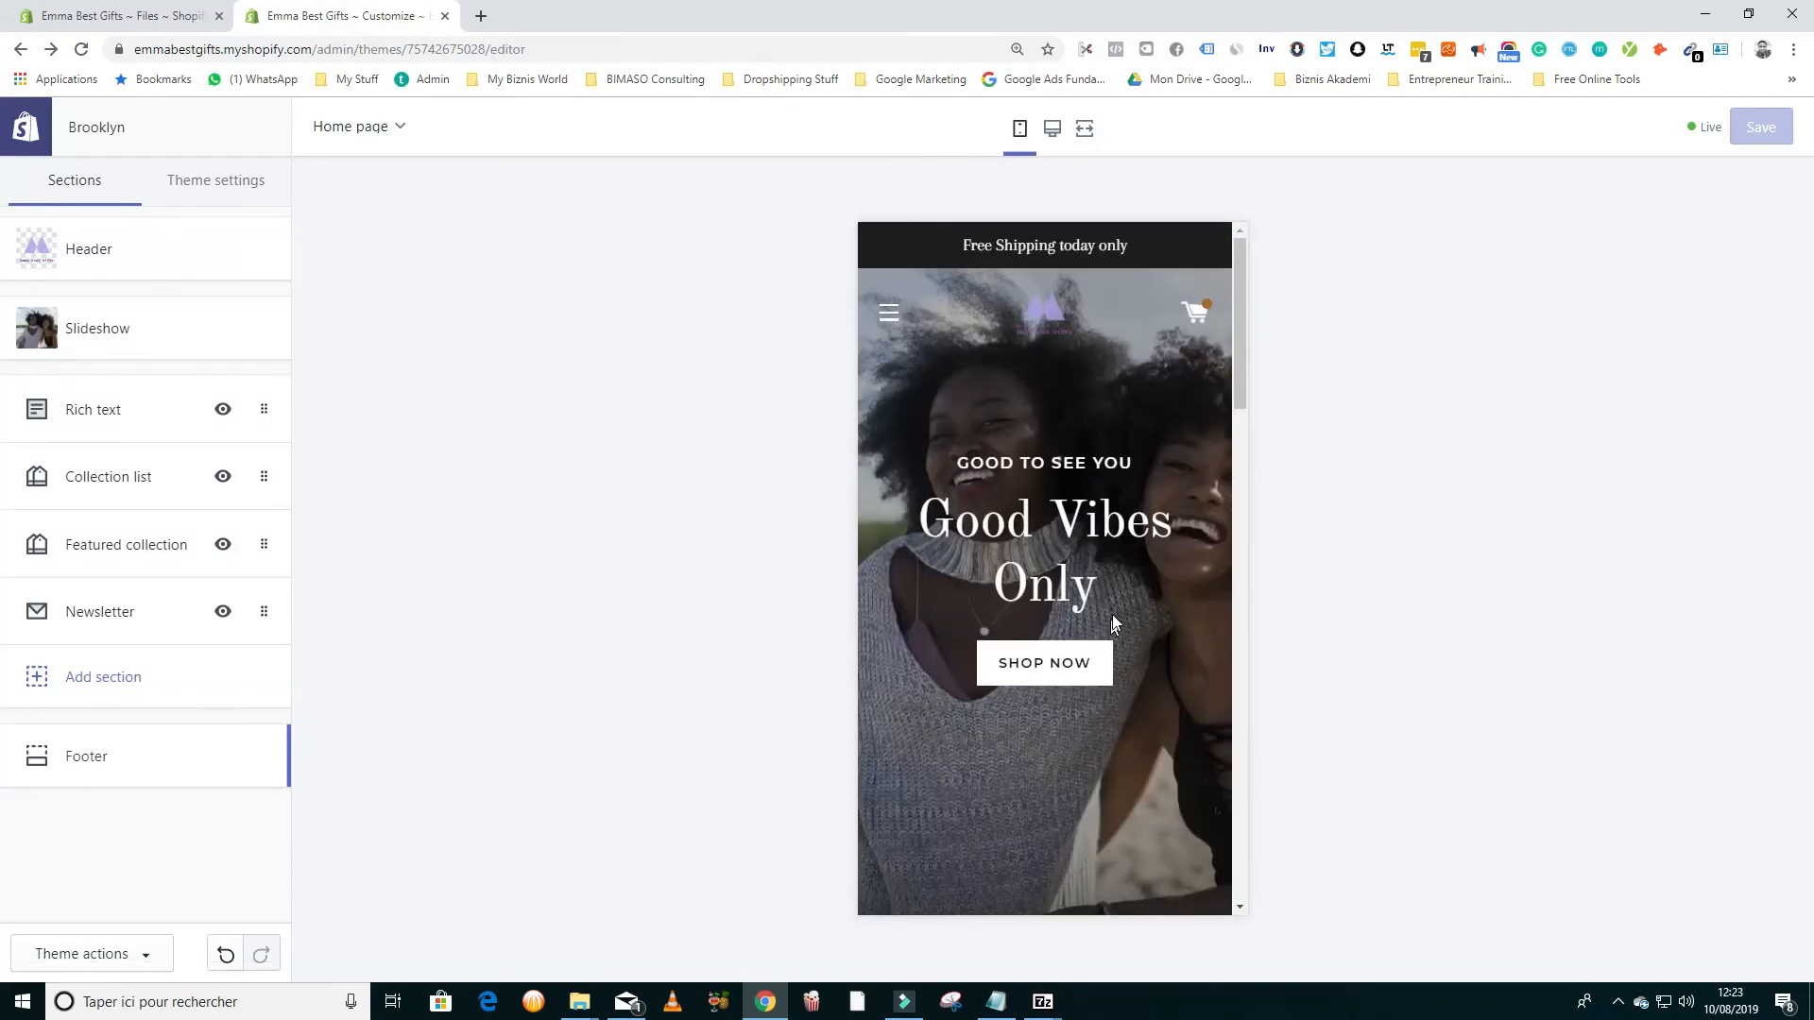
pyautogui.scroll(-15, 1096, 623)
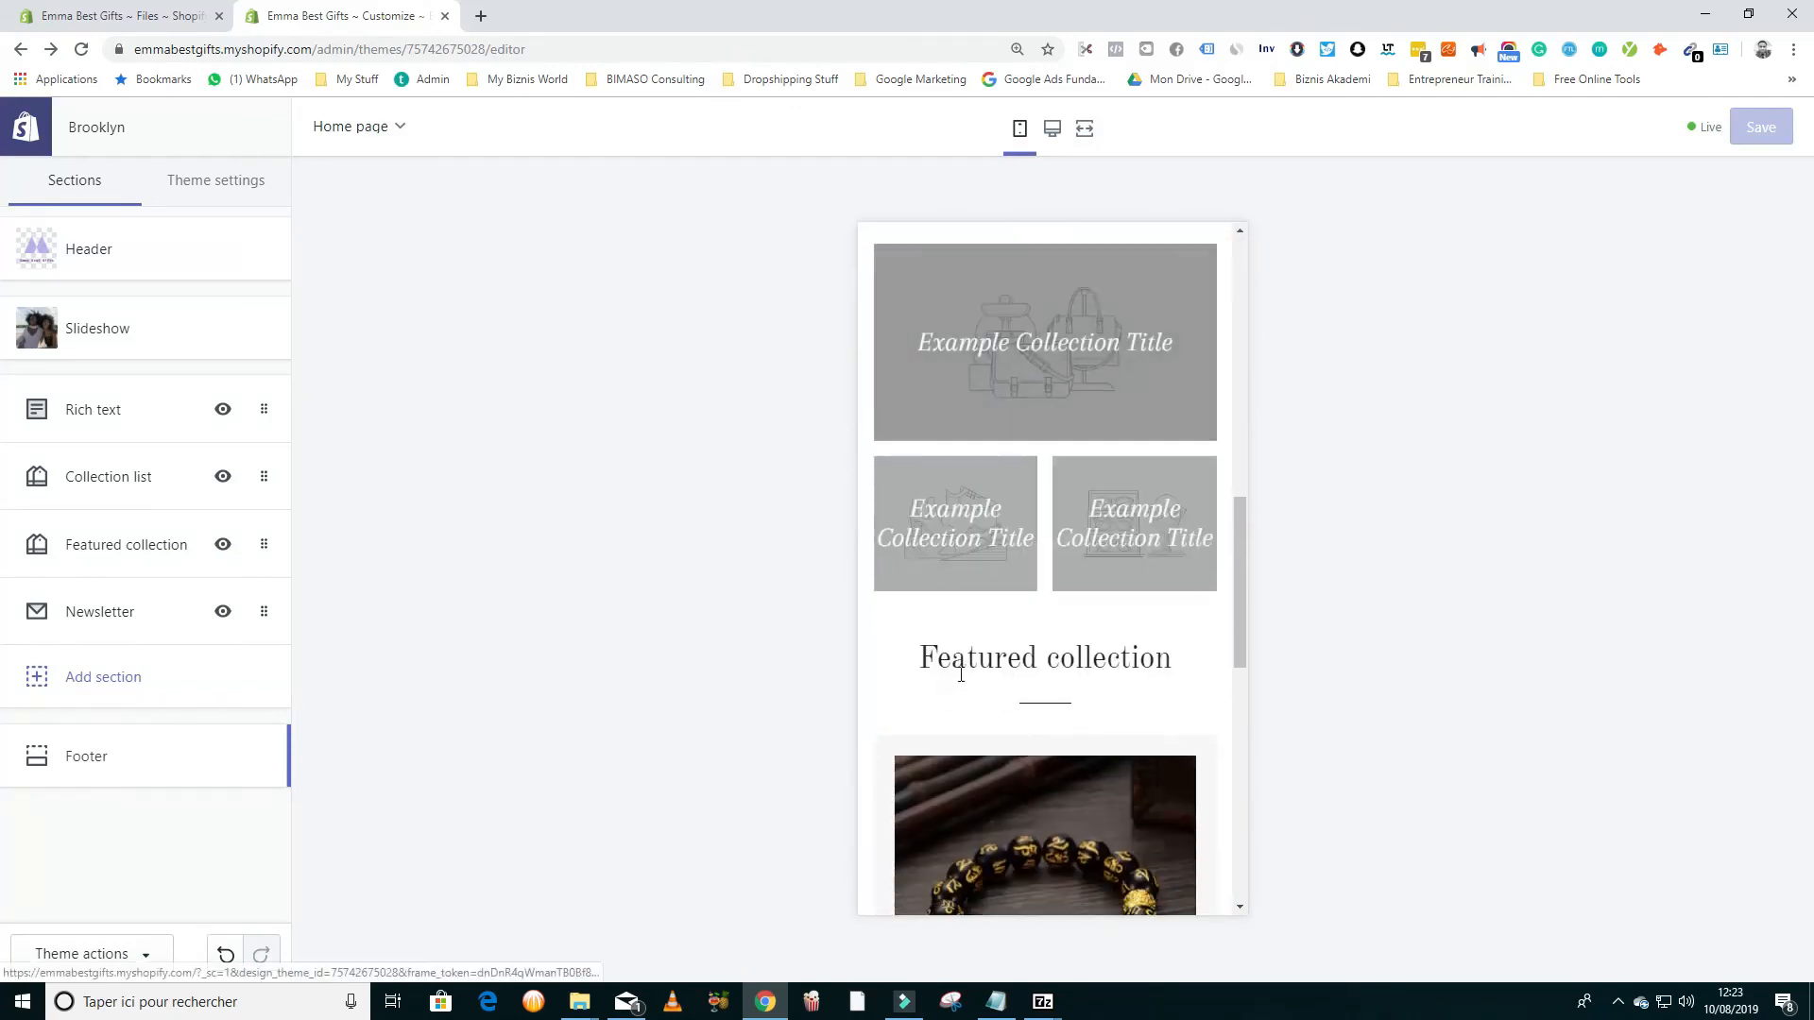
pyautogui.scroll(-4, 961, 680)
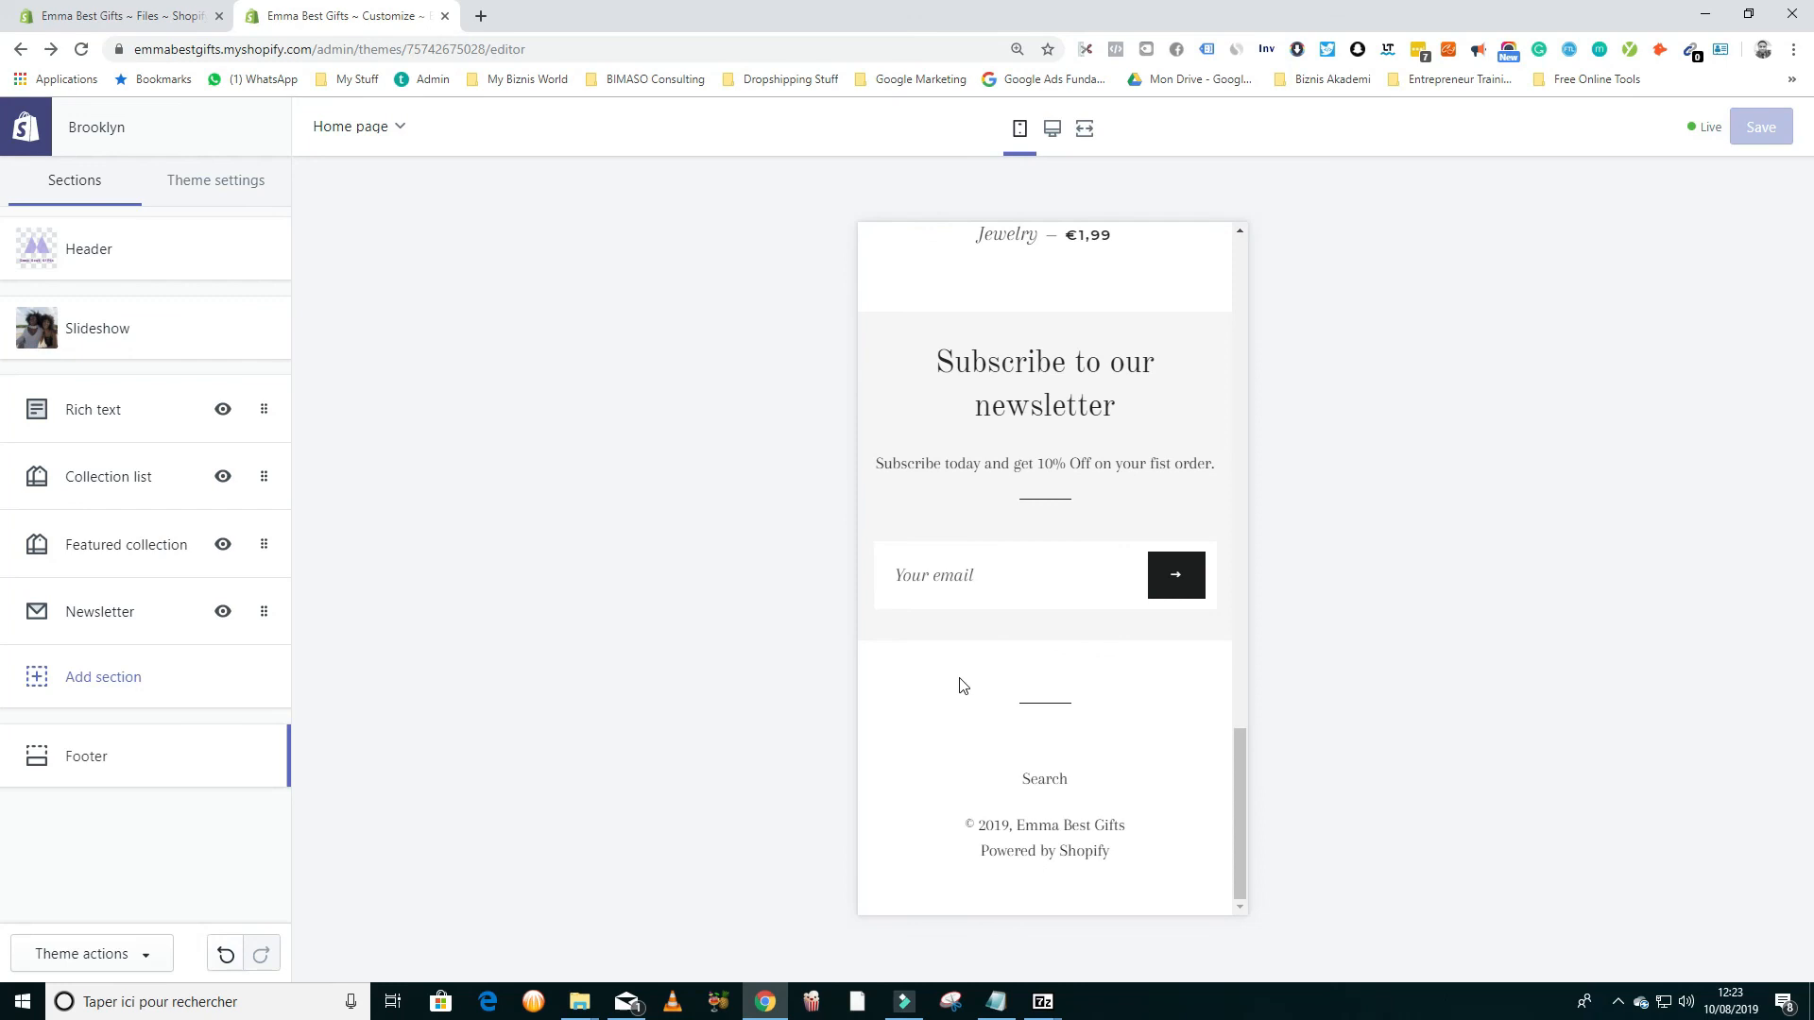